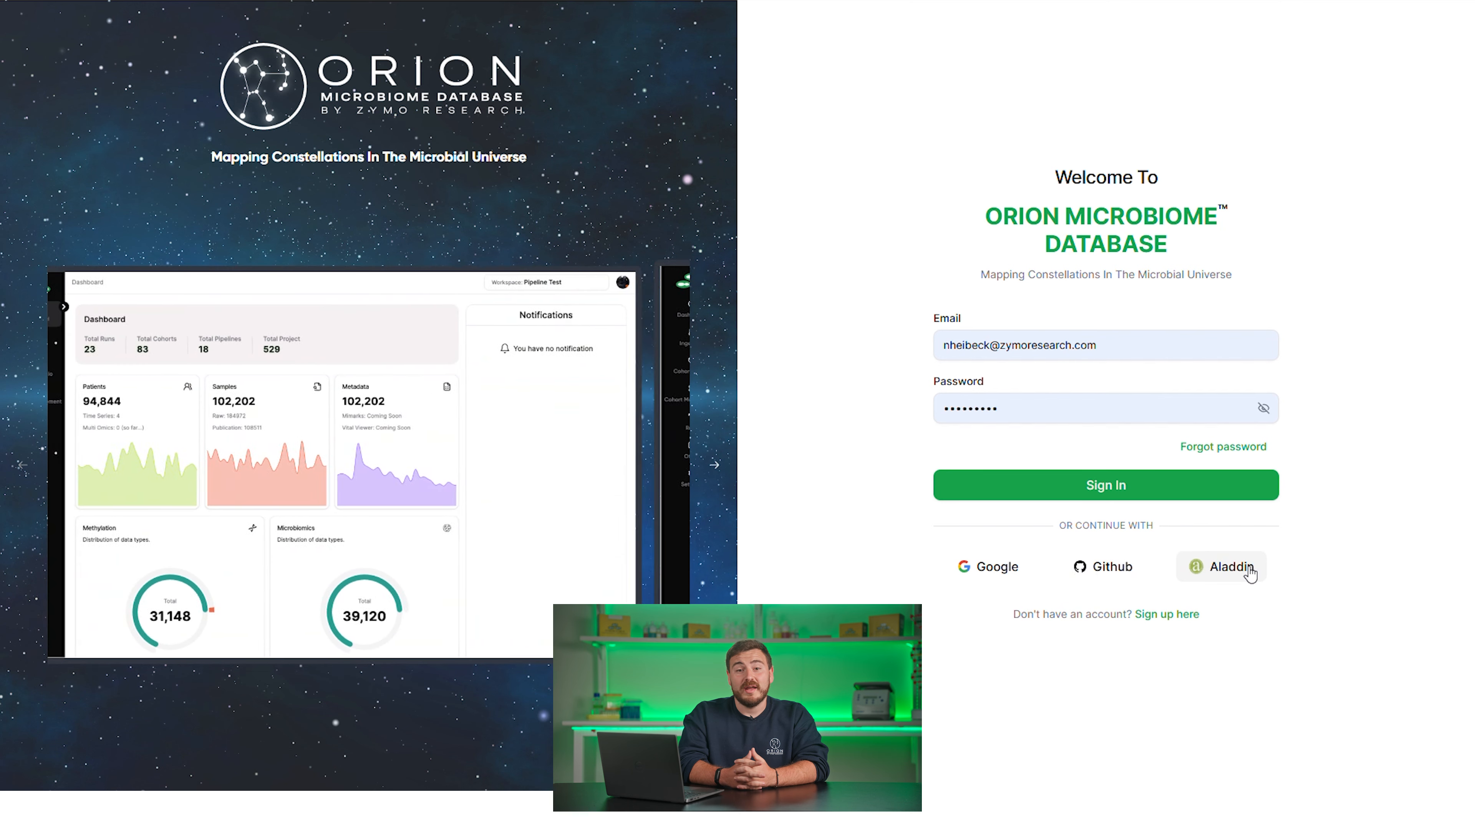
Step: Look at the account sign-up form, return to the login page and sign in with Google
{"action": "left_click", "coordinate": [1184, 620]}
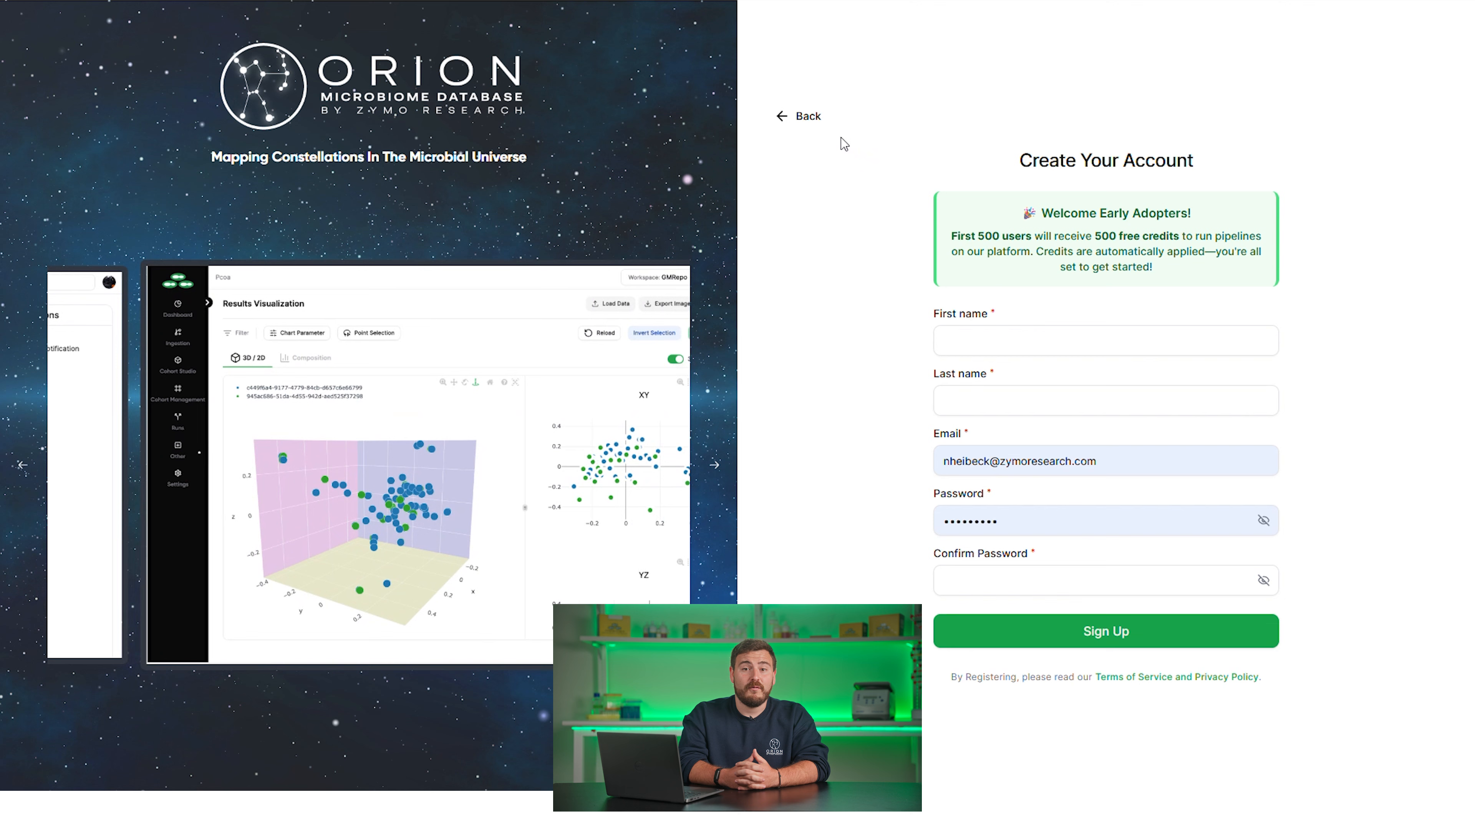
{"action": "left_click", "coordinate": [809, 119]}
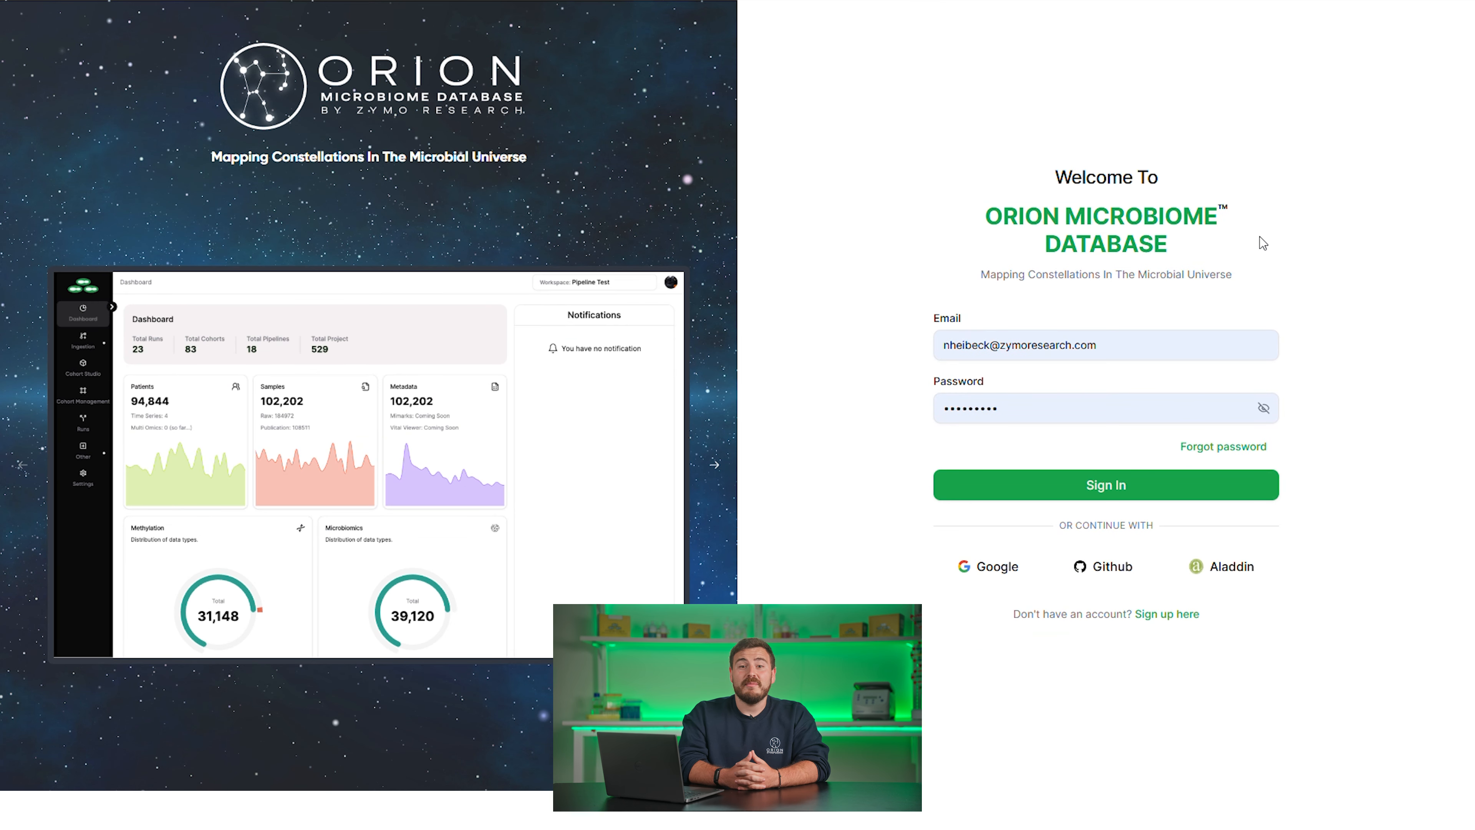
{"action": "left_click", "coordinate": [1009, 555]}
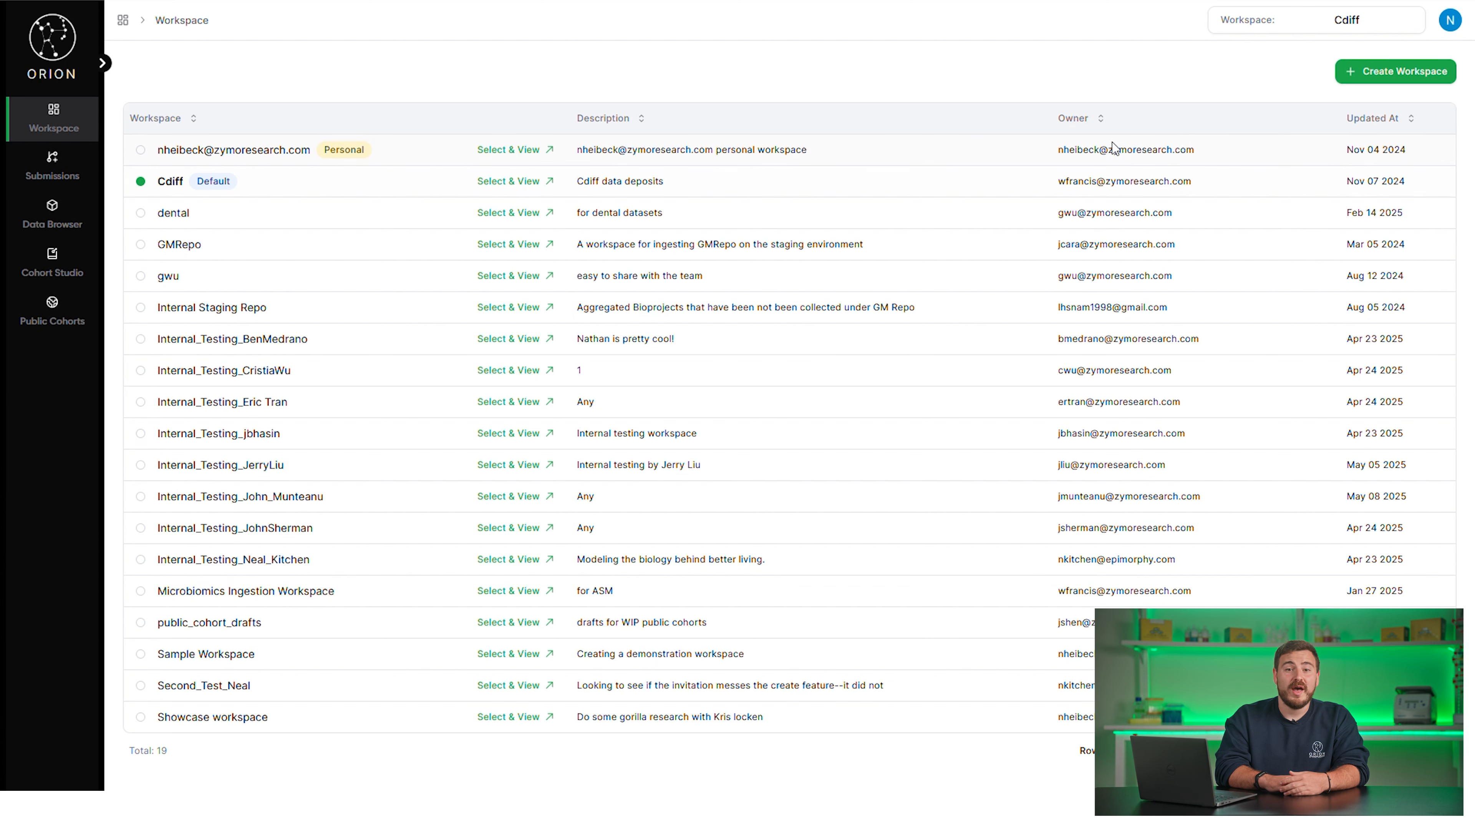
Step: Start a new workspace named "Demo Workspace" with the description "a short description"
{"action": "left_click", "coordinate": [1417, 76]}
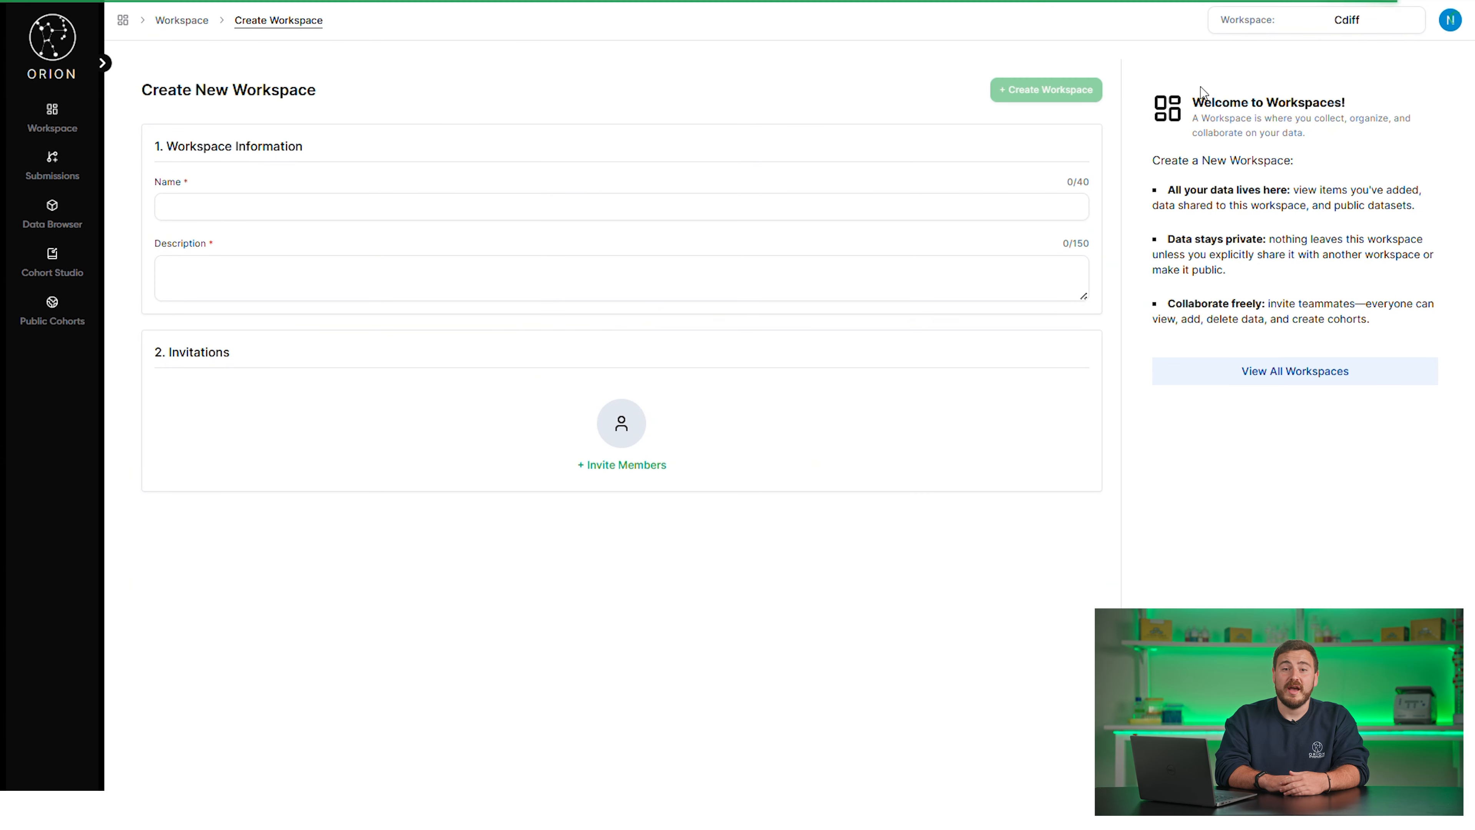
{"action": "left_click", "coordinate": [431, 211]}
{"action": "type", "text": "D"}
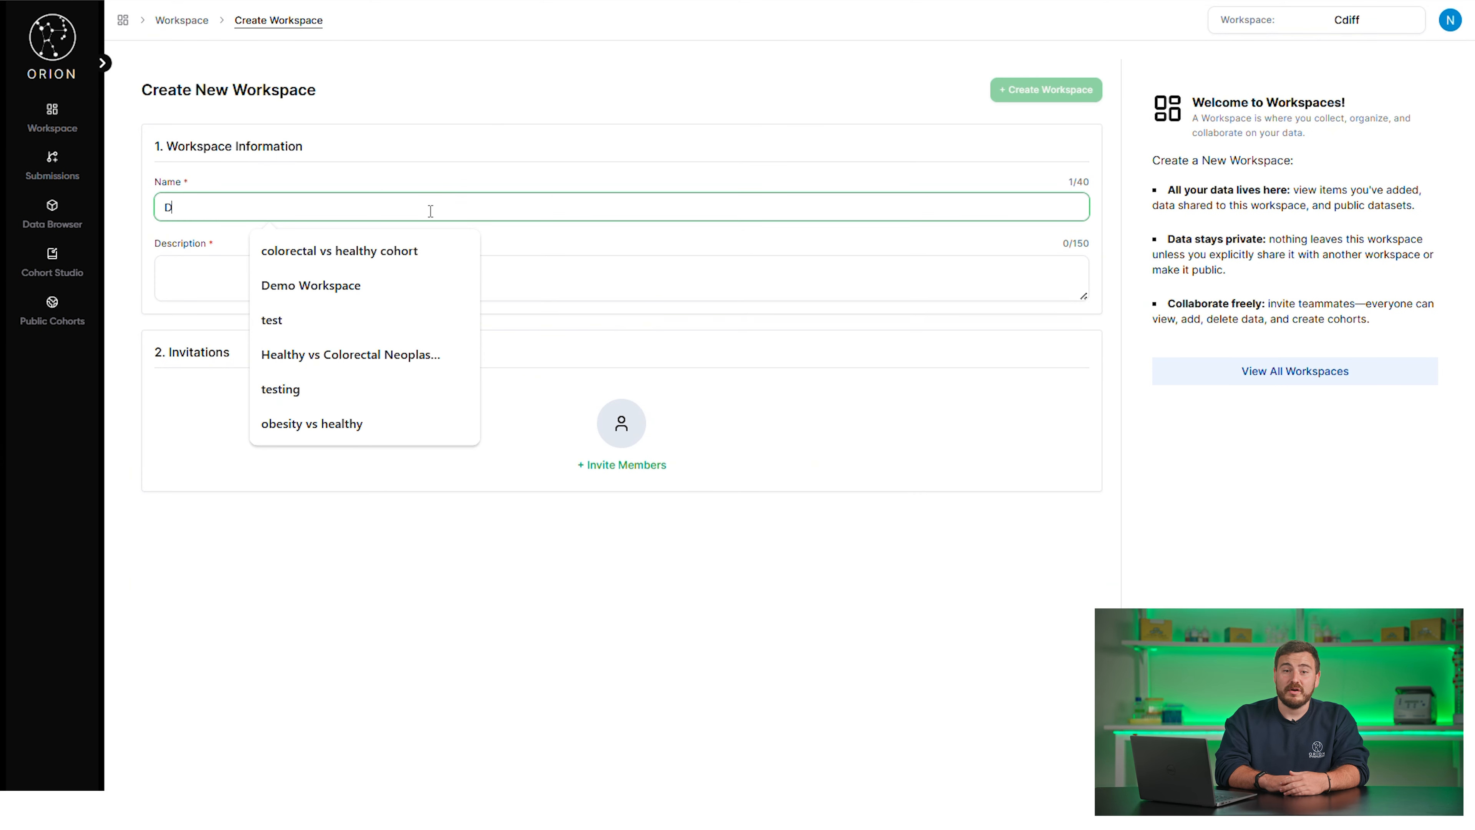
{"action": "type", "text": "emo Work"}
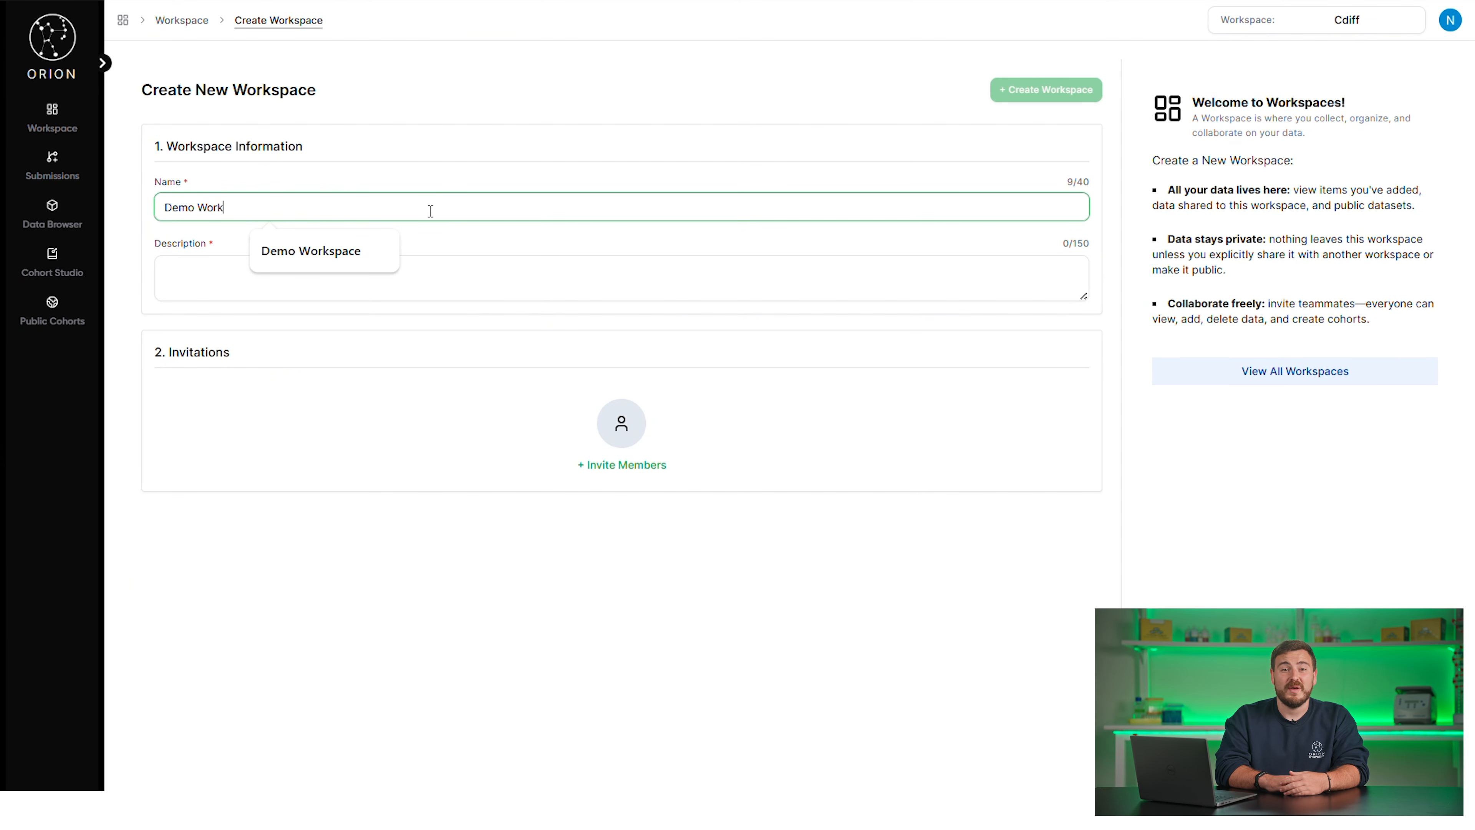
{"action": "type", "text": "space"}
{"action": "left_click", "coordinate": [430, 273]}
{"action": "type", "text": "a short description"}
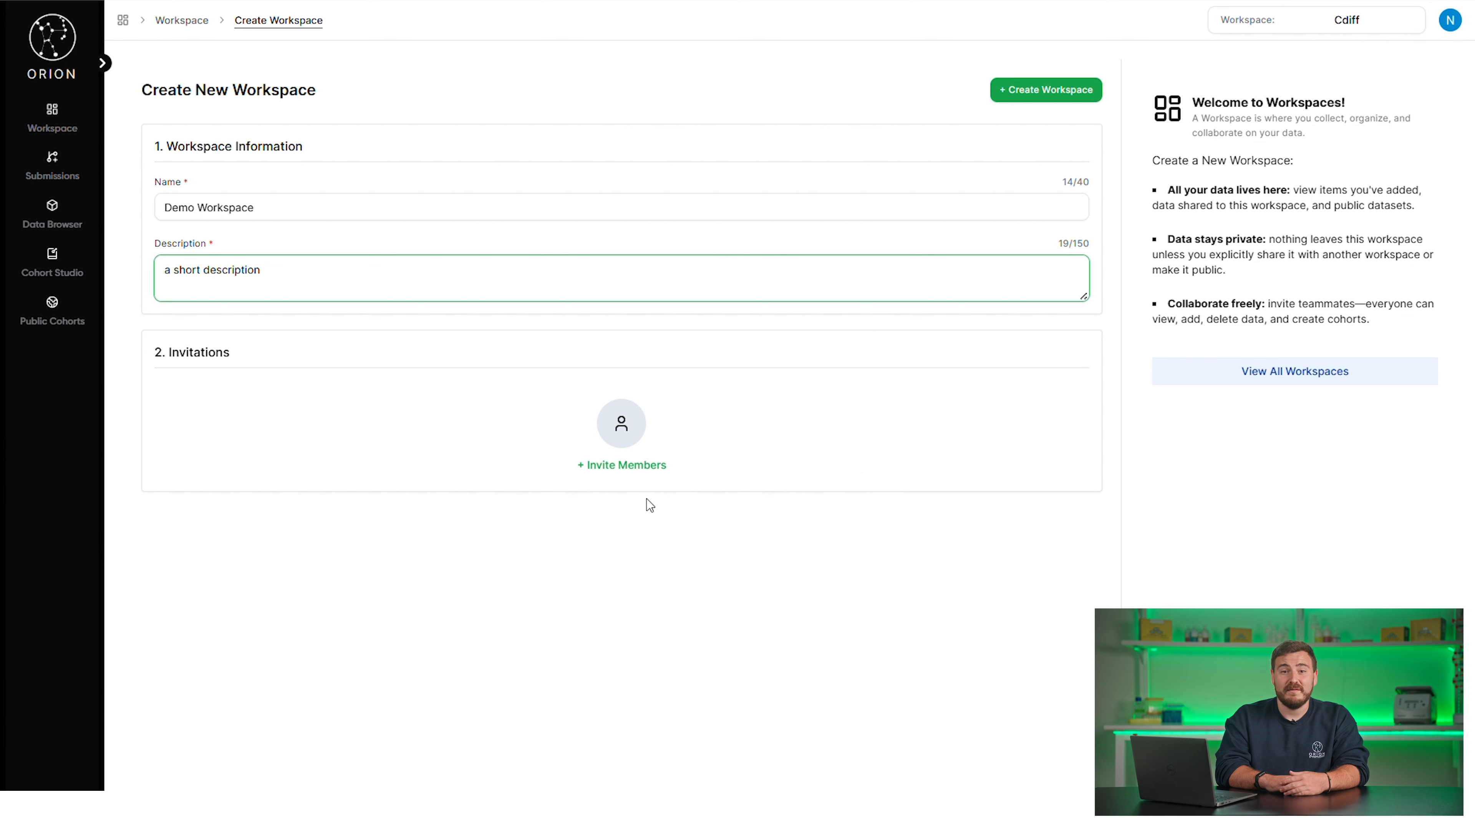
Step: Add and remove an empty member invitation row, and create the workspace without invitations
{"action": "left_click", "coordinate": [637, 470]}
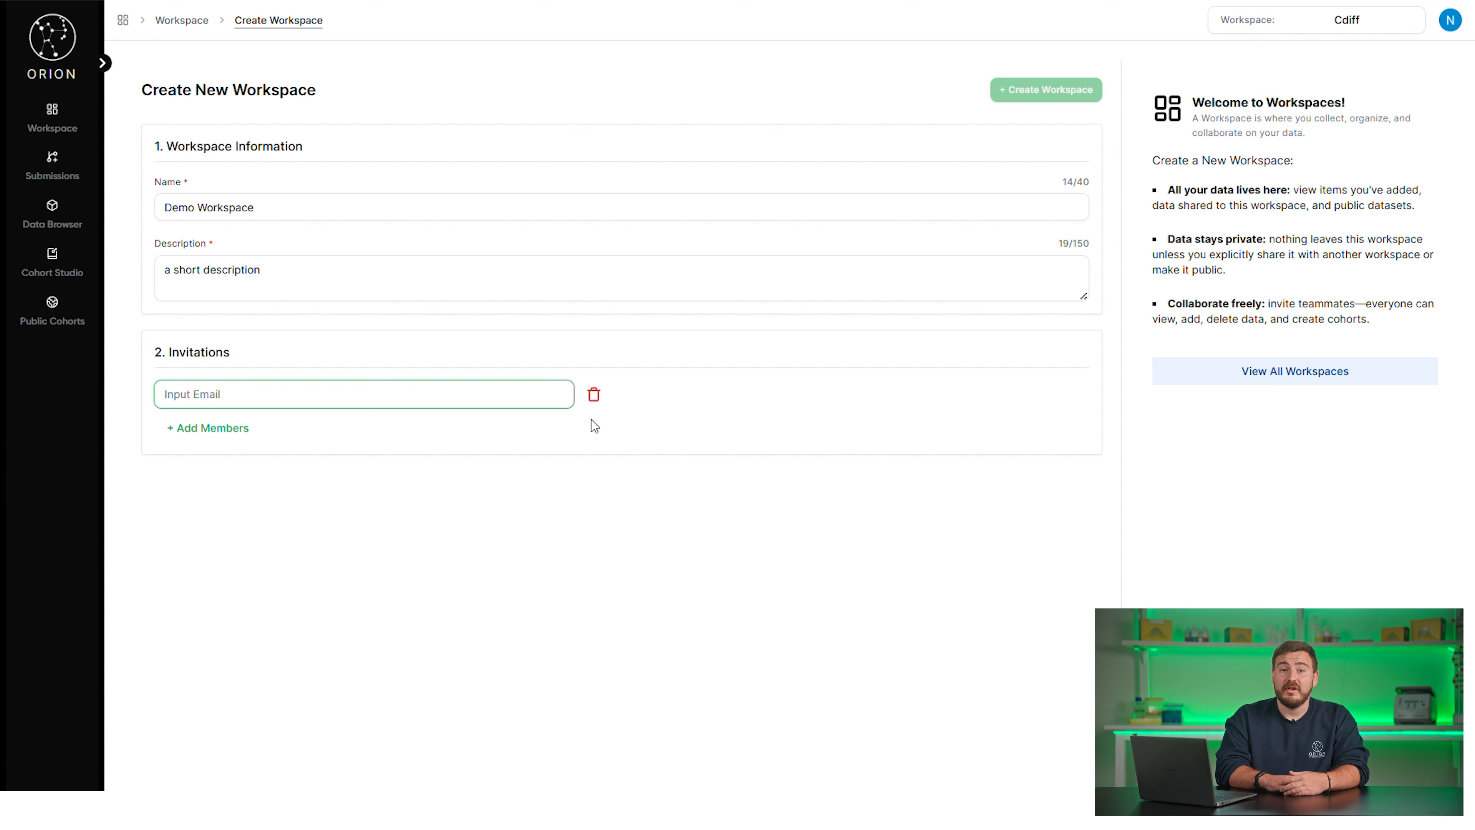
{"action": "left_click", "coordinate": [594, 394]}
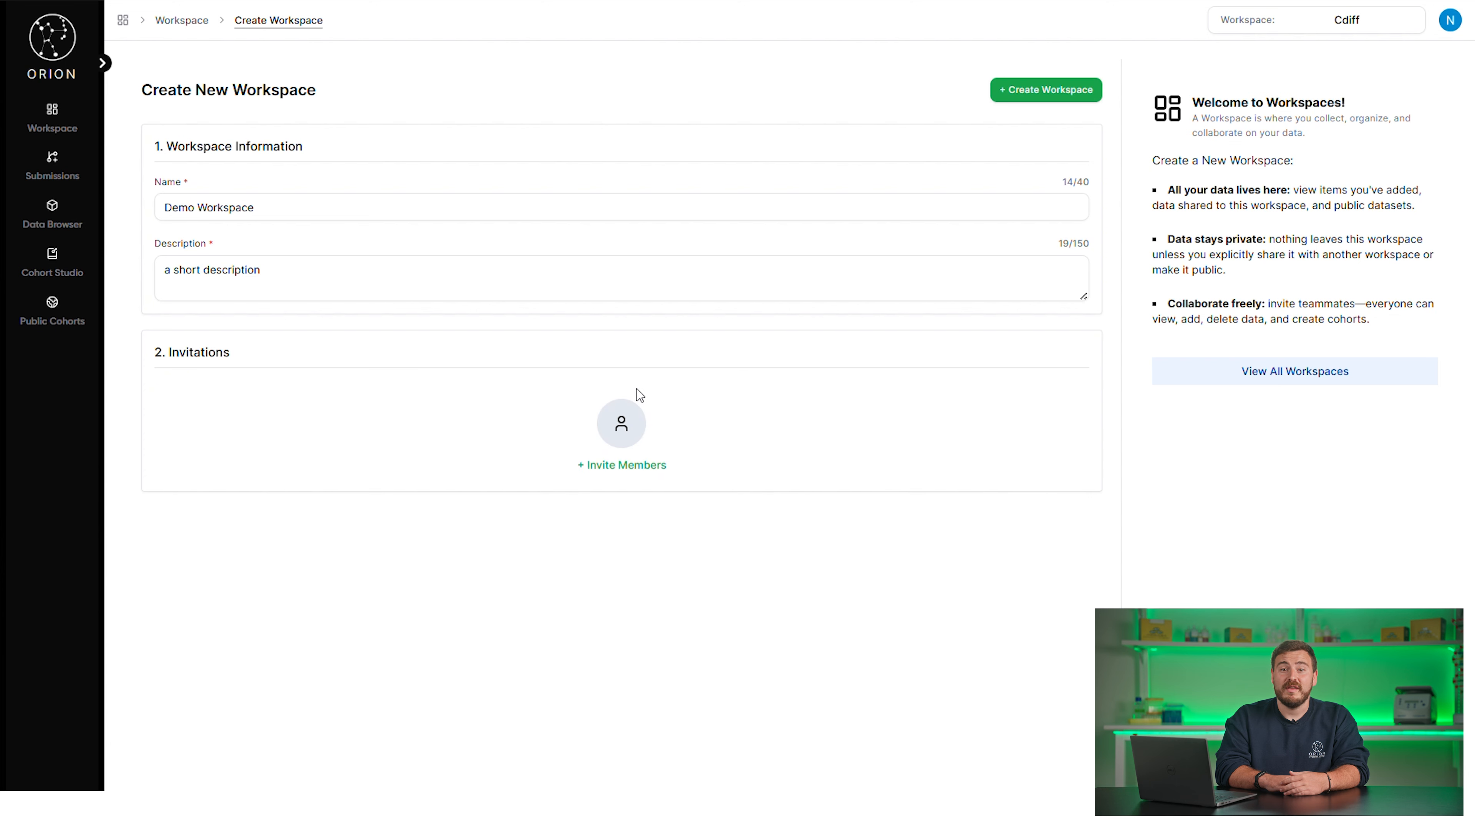
{"action": "left_click", "coordinate": [1066, 99]}
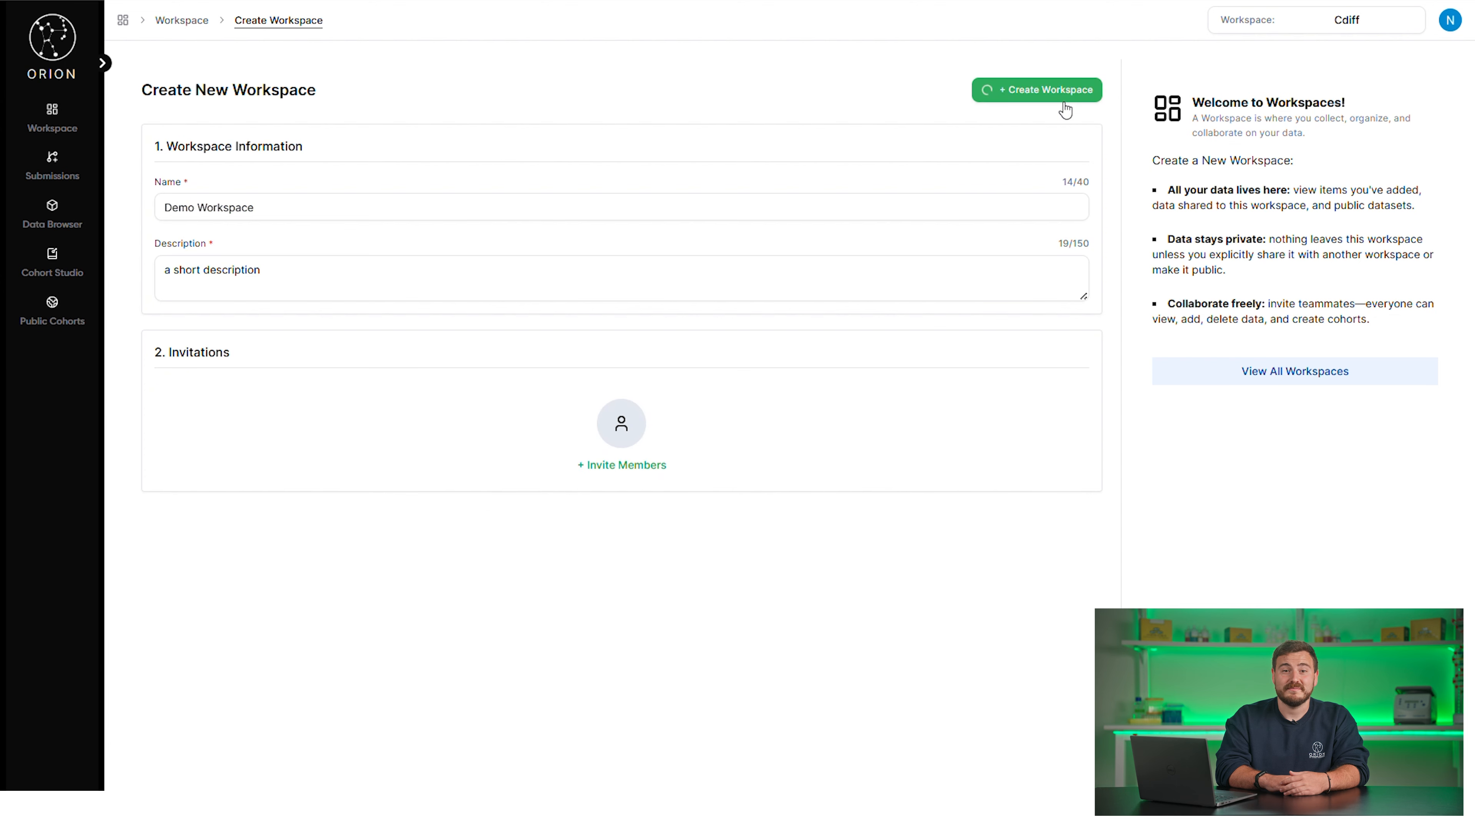
{"action": "left_click", "coordinate": [1435, 27]}
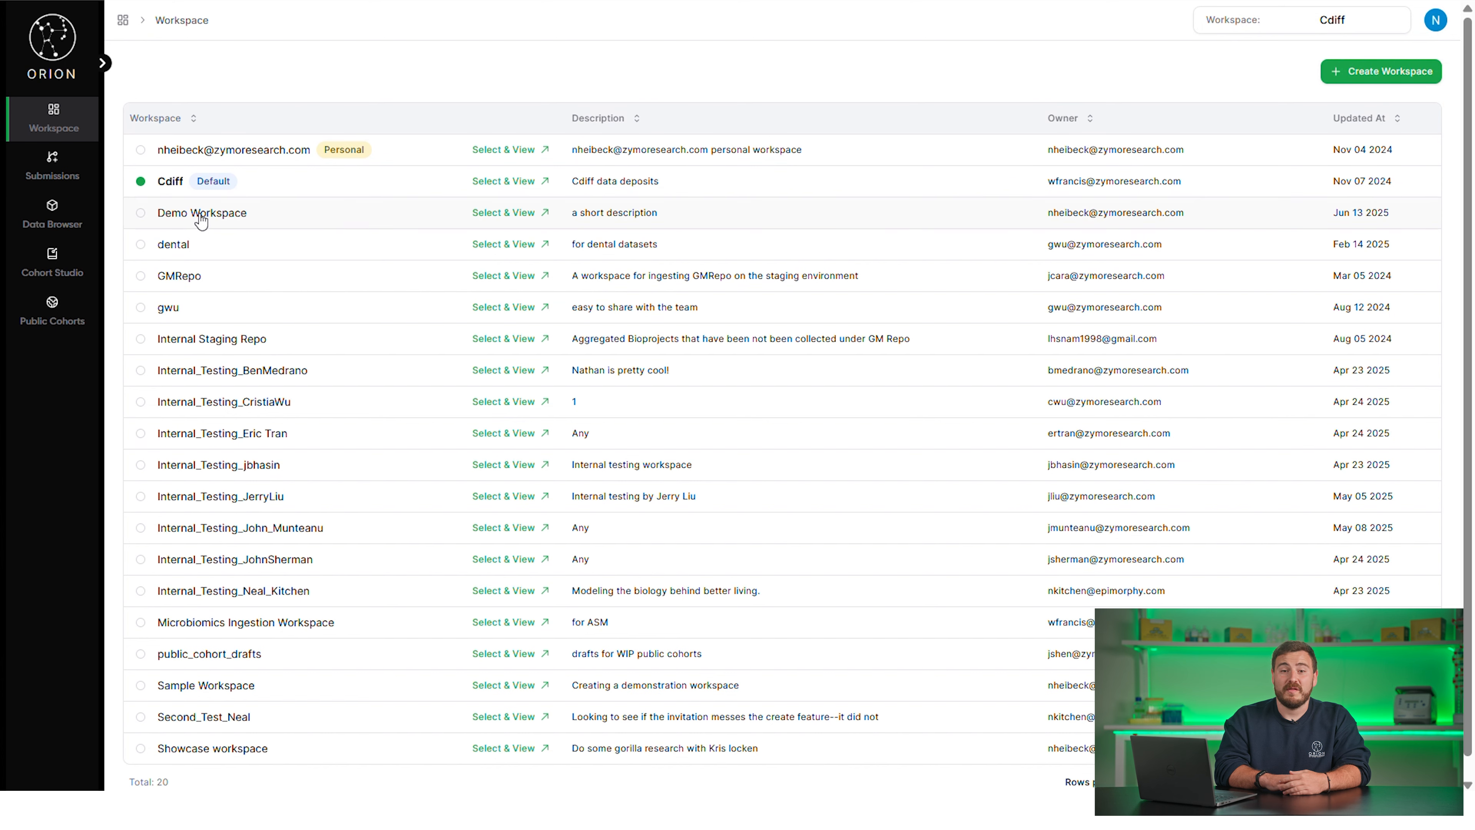
Step: Select and open Demo Workspace, and expand its Available and Pending member lists
{"action": "left_click", "coordinate": [482, 219]}
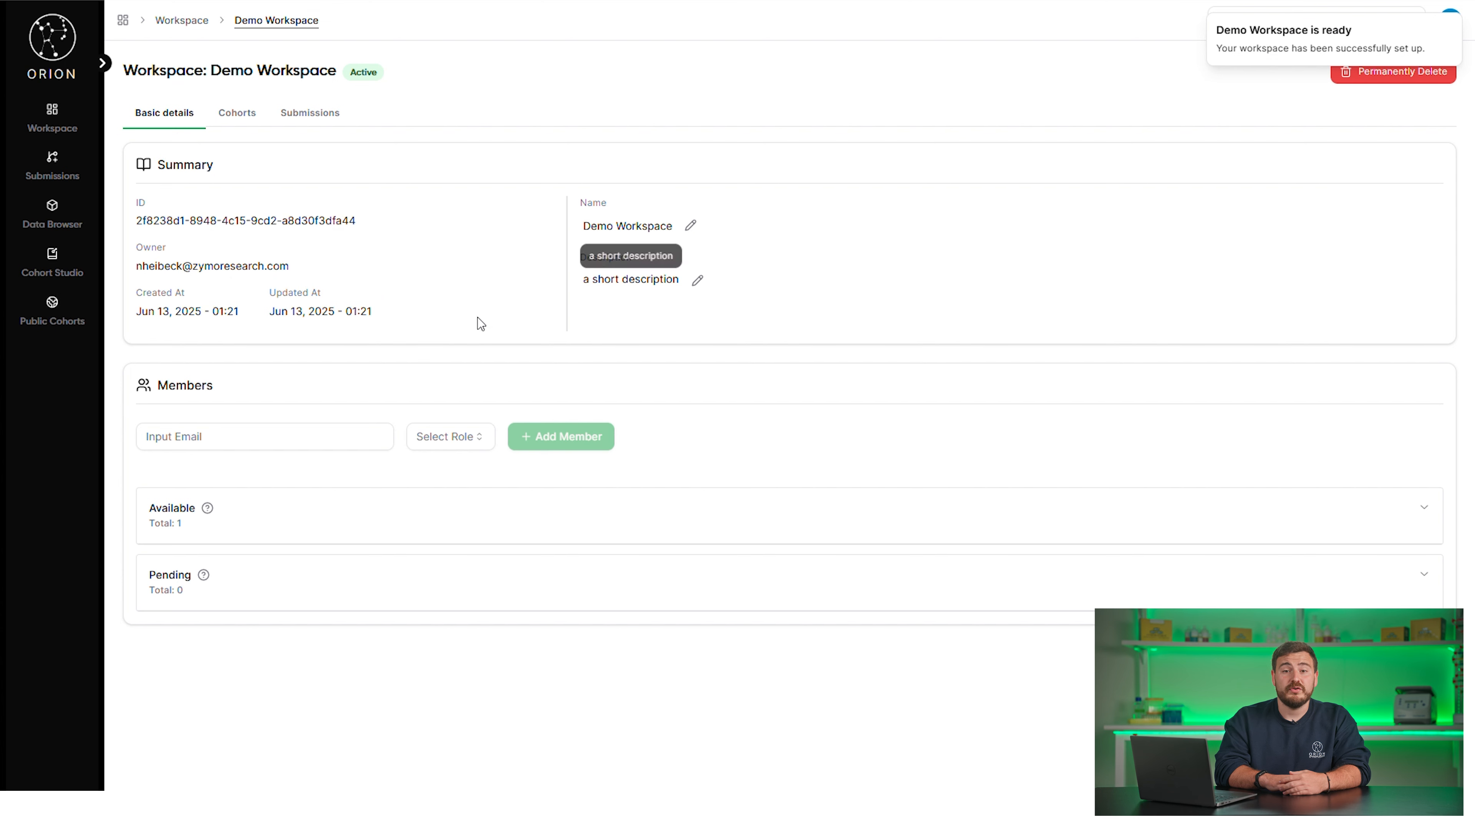
{"action": "left_click", "coordinate": [233, 533]}
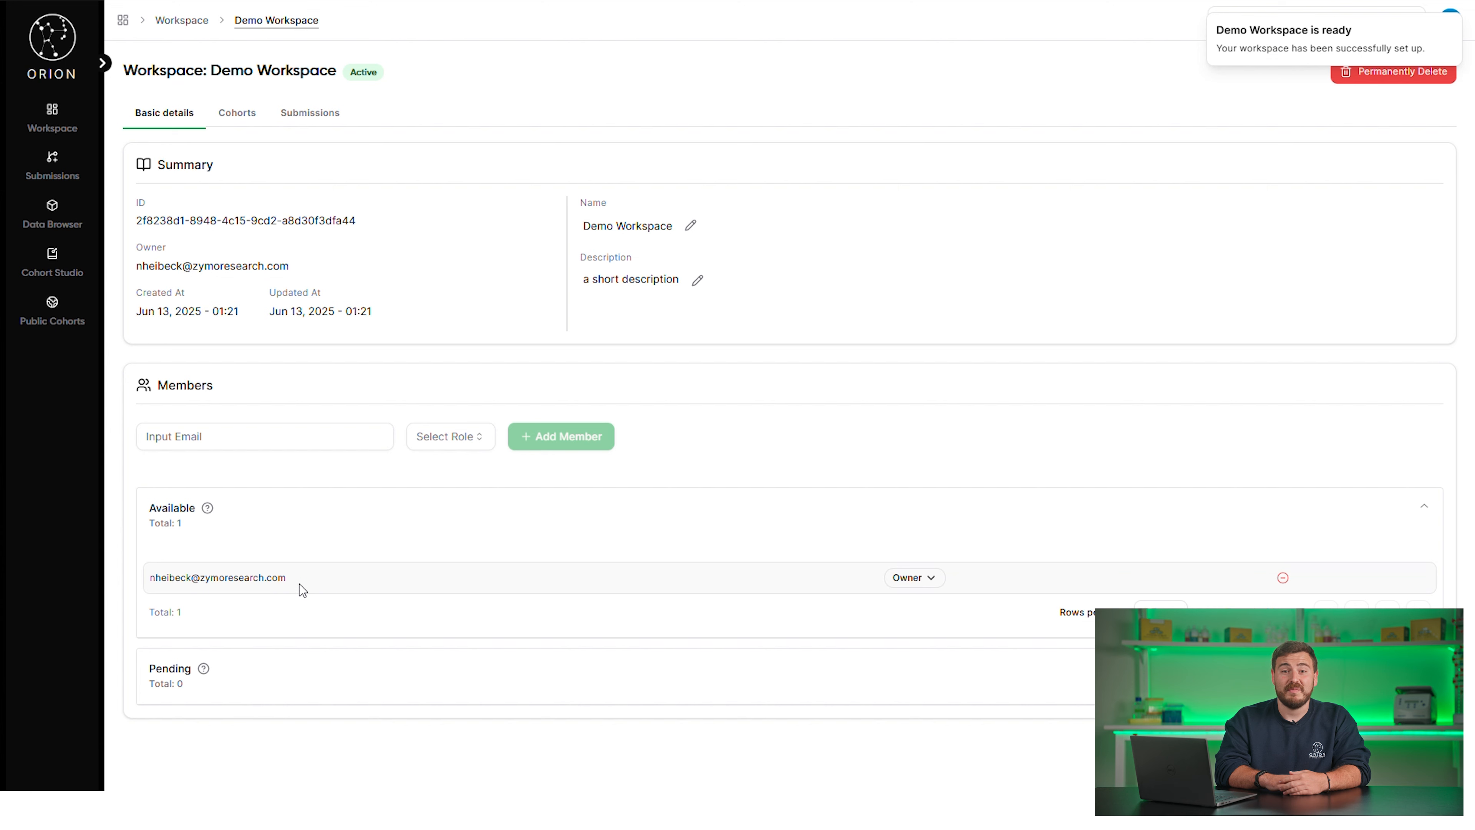
{"action": "left_click", "coordinate": [394, 688]}
{"action": "scroll", "coordinate": [396, 690], "scroll_direction": "down", "scroll_amount": 1}
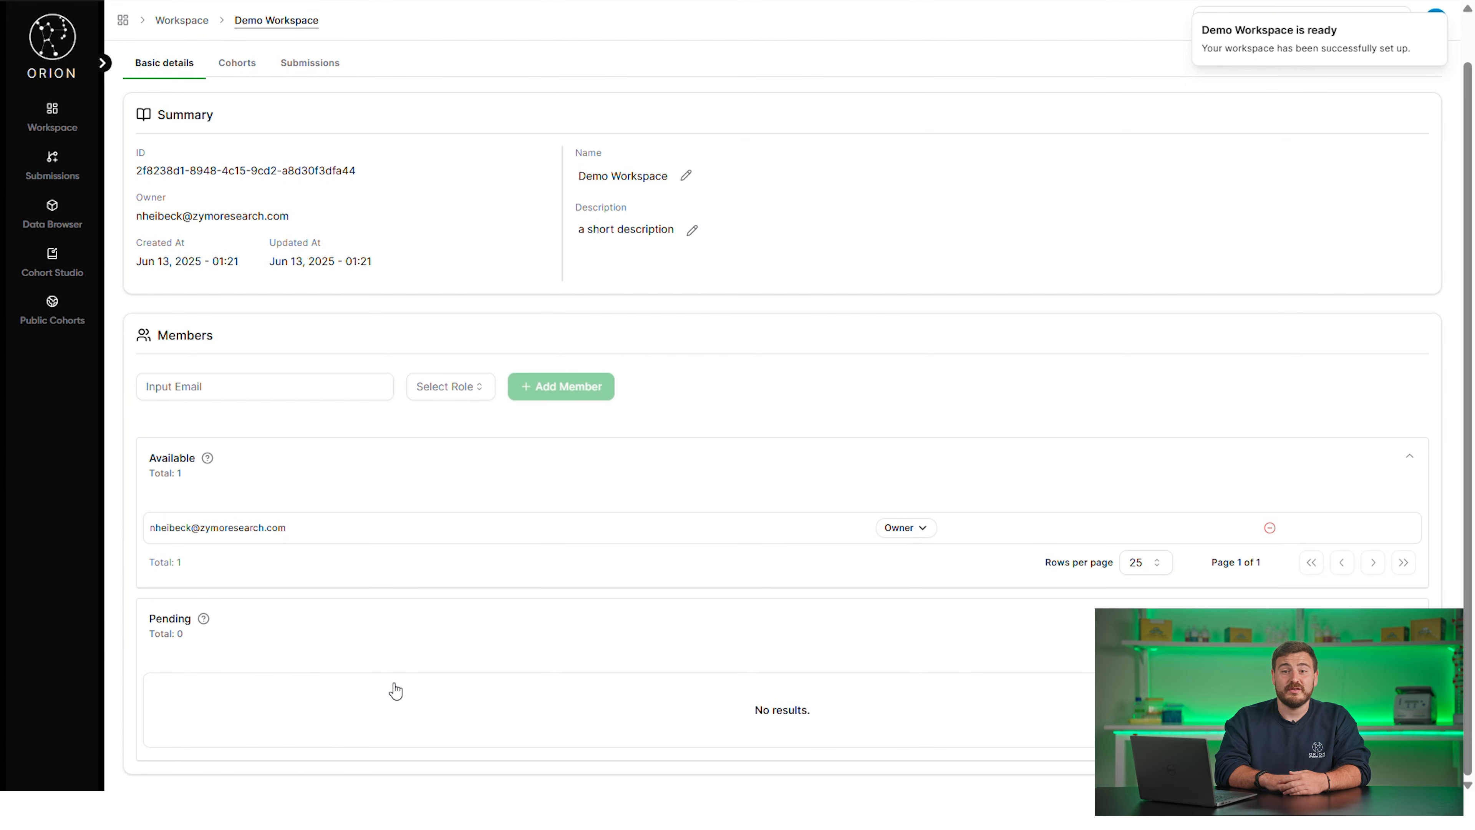
{"action": "scroll", "coordinate": [395, 690], "scroll_direction": "up", "scroll_amount": 1}
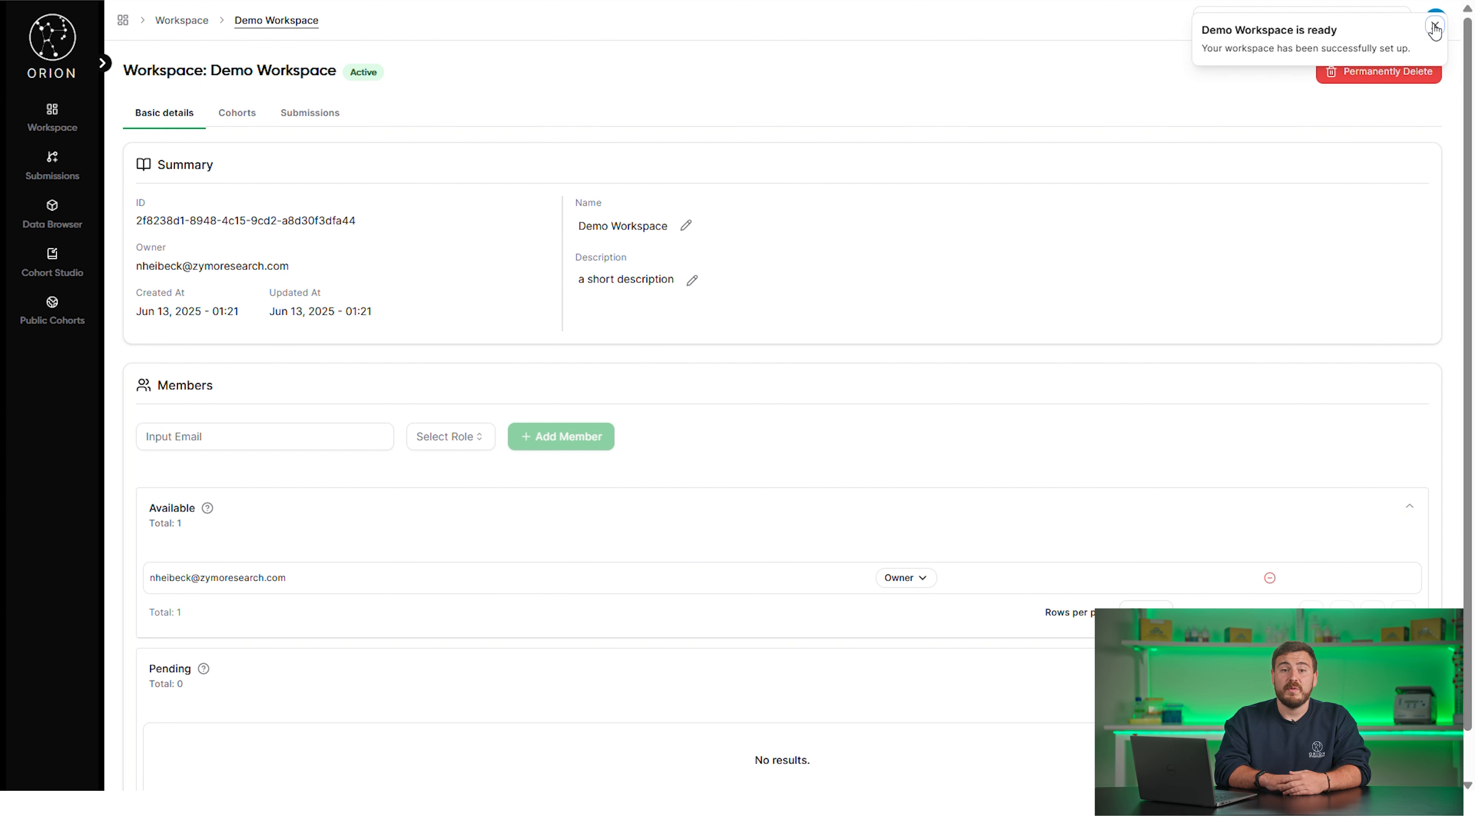
{"action": "left_click", "coordinate": [1434, 24]}
Step: Add a member to Demo Workspace using the suggested e-mail address and the Workspace Admin role
{"action": "scroll", "coordinate": [823, 367], "scroll_direction": "down", "scroll_amount": 1}
{"action": "scroll", "coordinate": [827, 374], "scroll_direction": "down", "scroll_amount": 1}
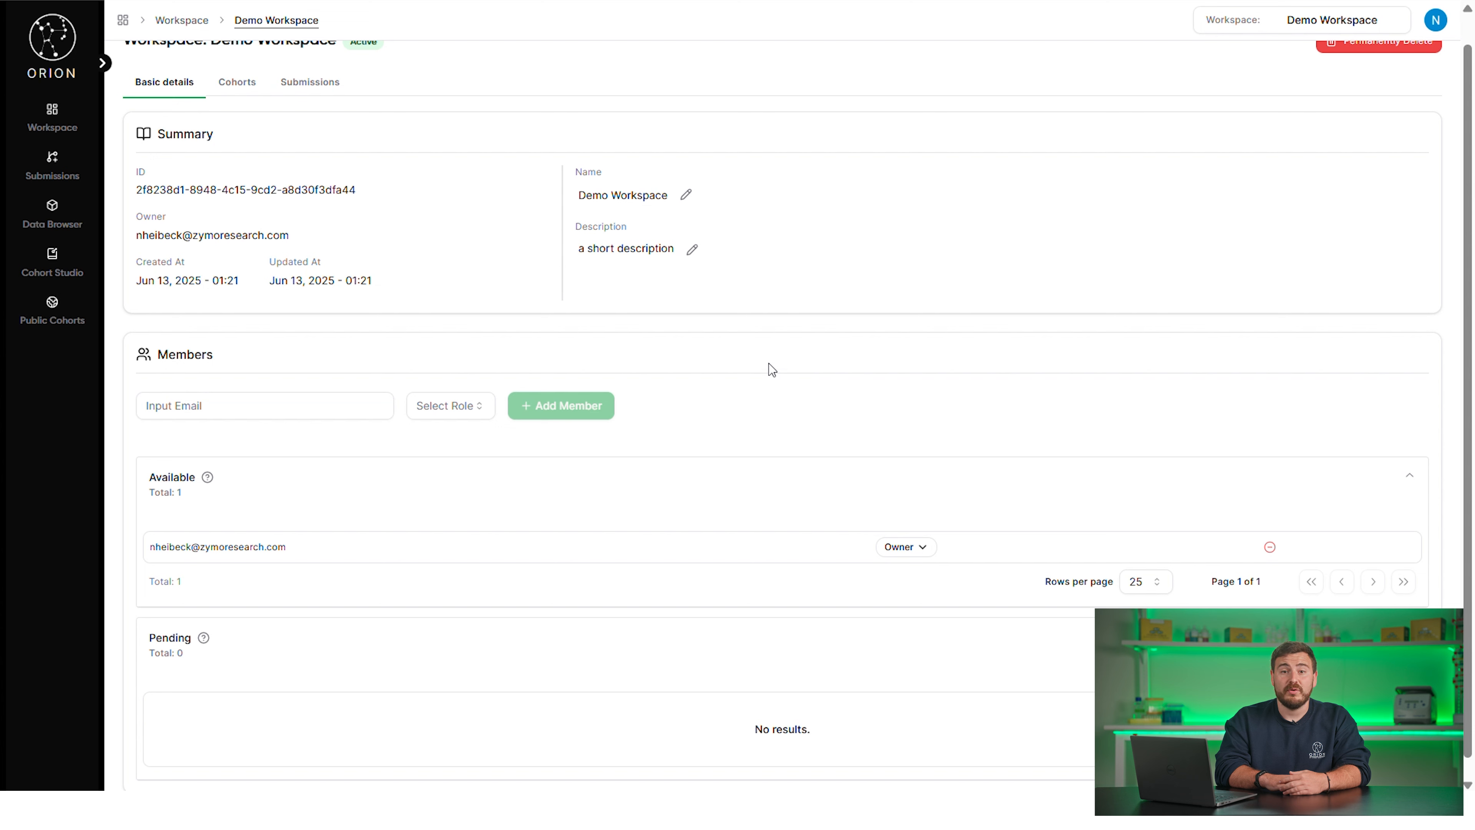
{"action": "left_click", "coordinate": [237, 405]}
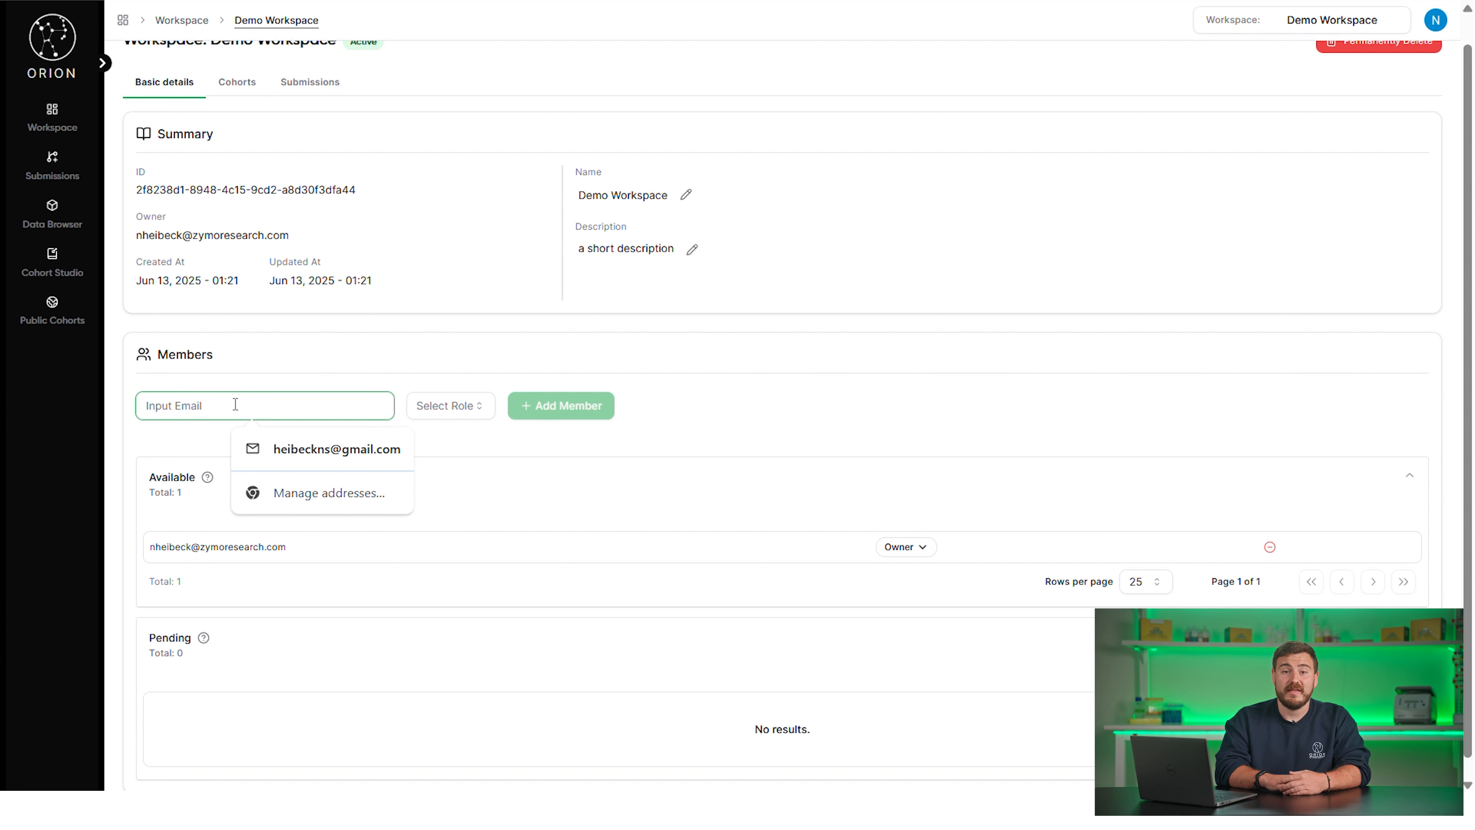
{"action": "left_click", "coordinate": [313, 459]}
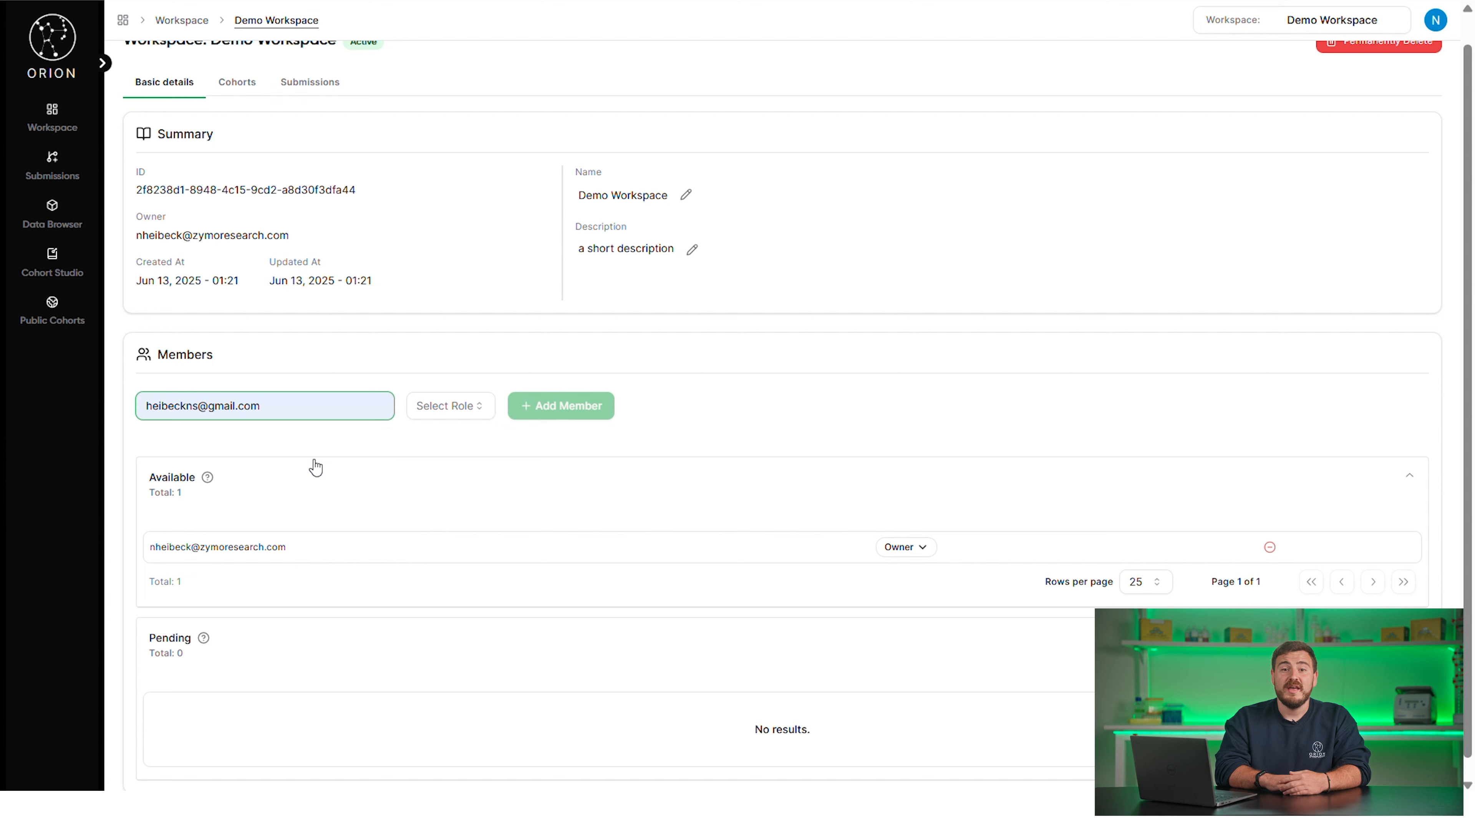
{"action": "left_click", "coordinate": [438, 418]}
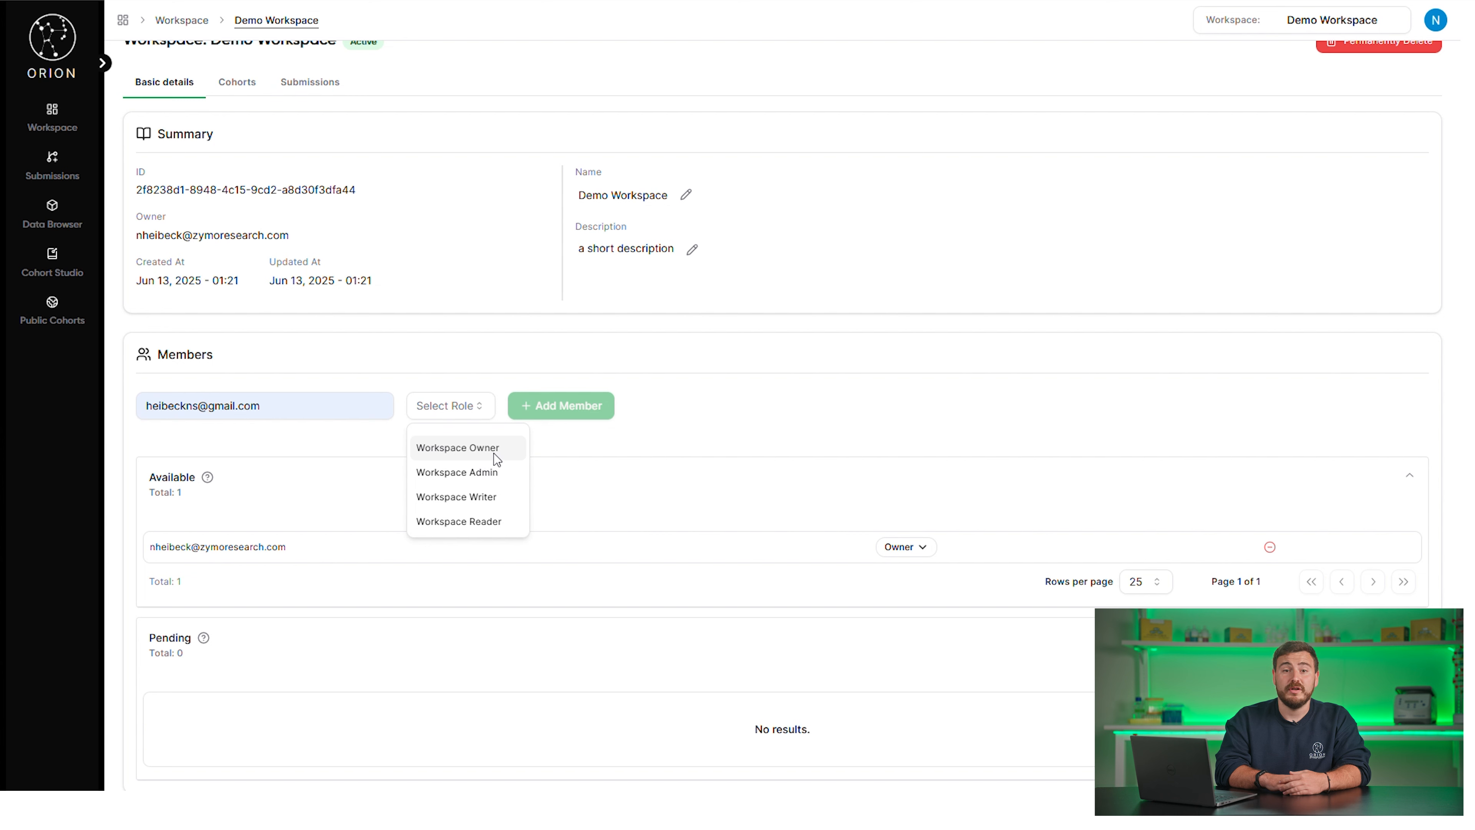
{"action": "left_click", "coordinate": [486, 471]}
{"action": "scroll", "coordinate": [618, 470], "scroll_direction": "up", "scroll_amount": 1}
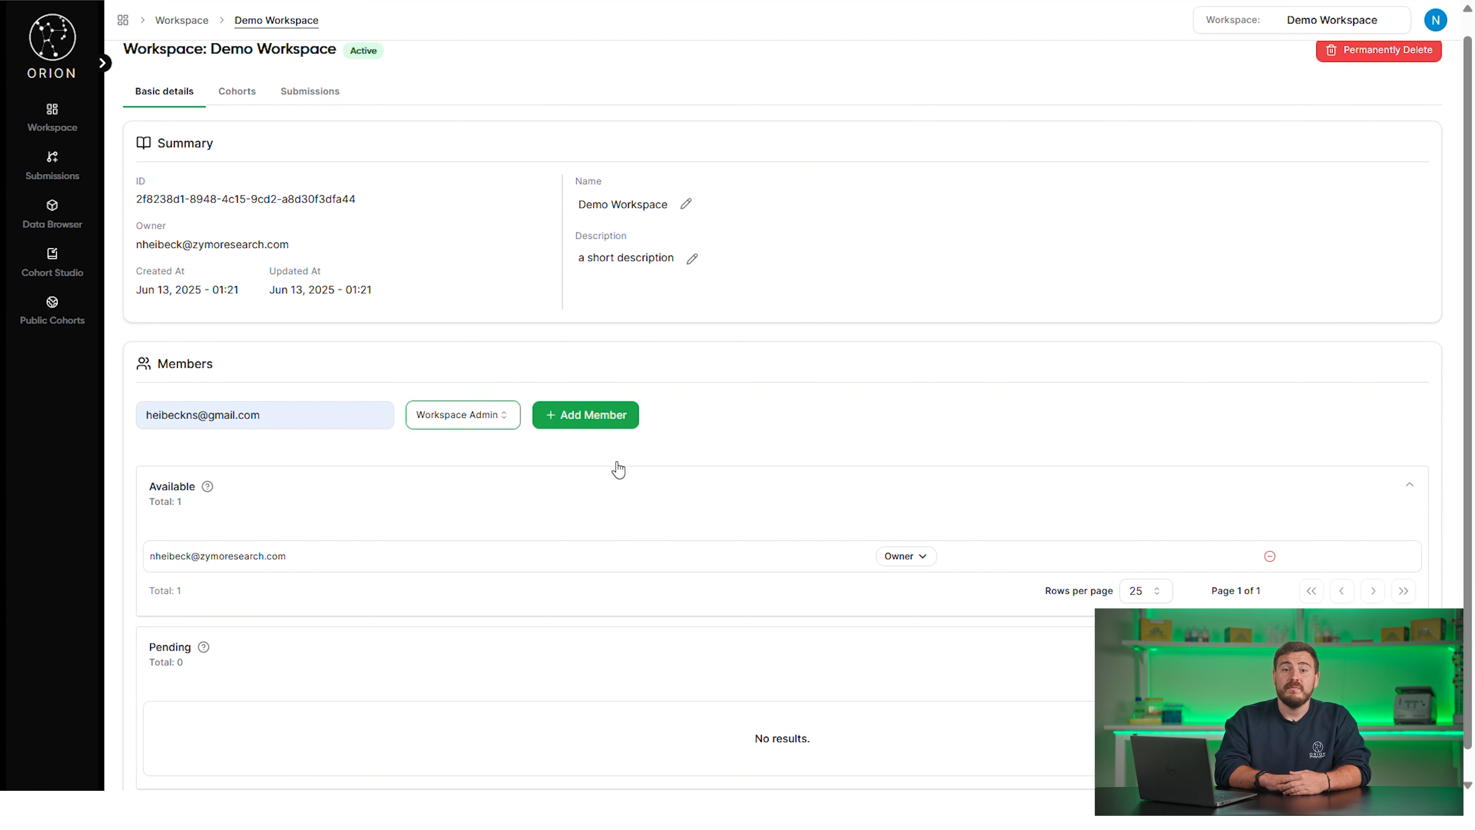
{"action": "scroll", "coordinate": [618, 469], "scroll_direction": "up", "scroll_amount": 1}
{"action": "left_click", "coordinate": [607, 436]}
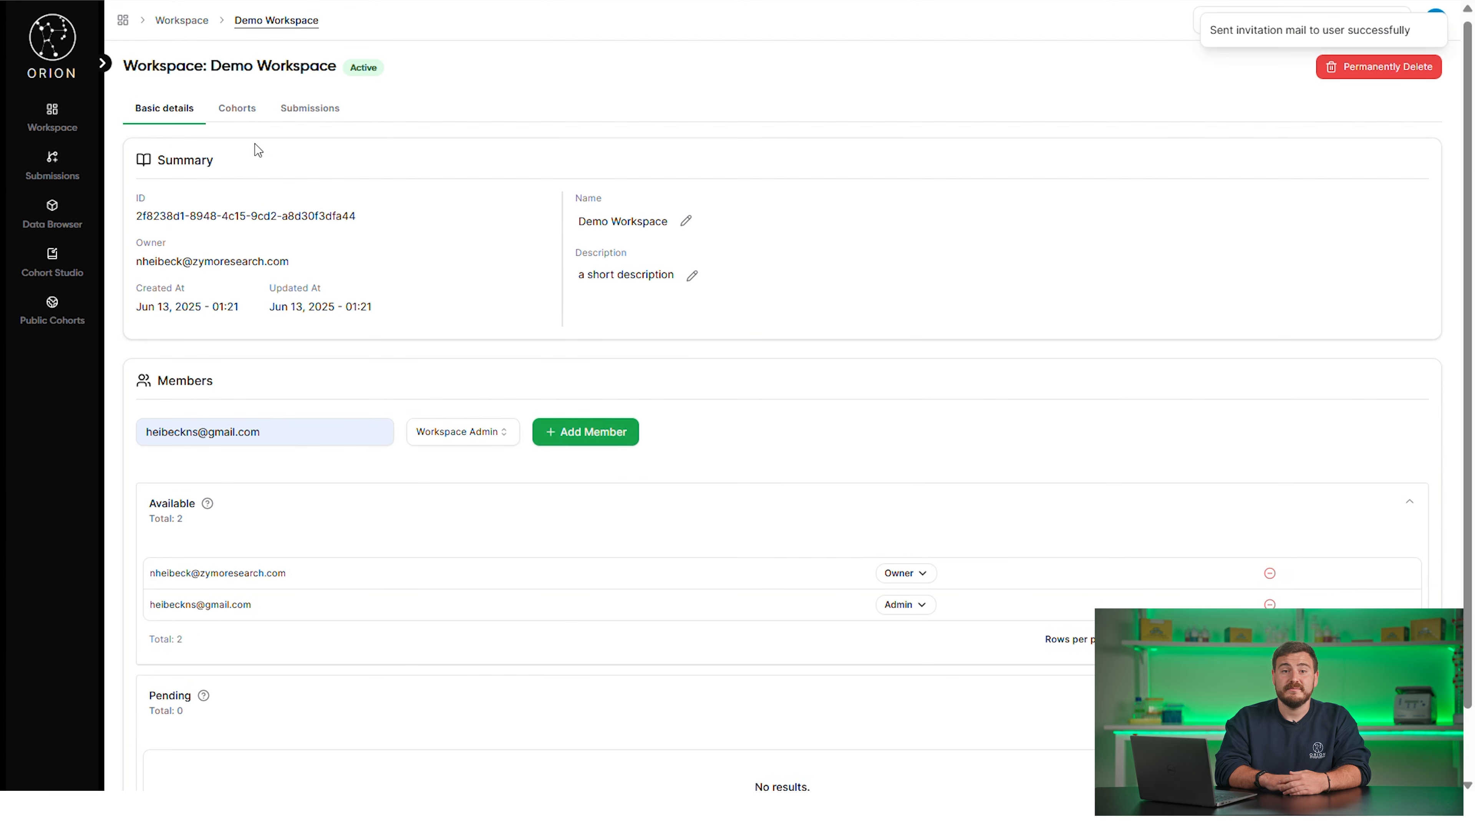
Step: Start a new submission named "Sample_Submission" with the description "a short description"
{"action": "left_click", "coordinate": [62, 163]}
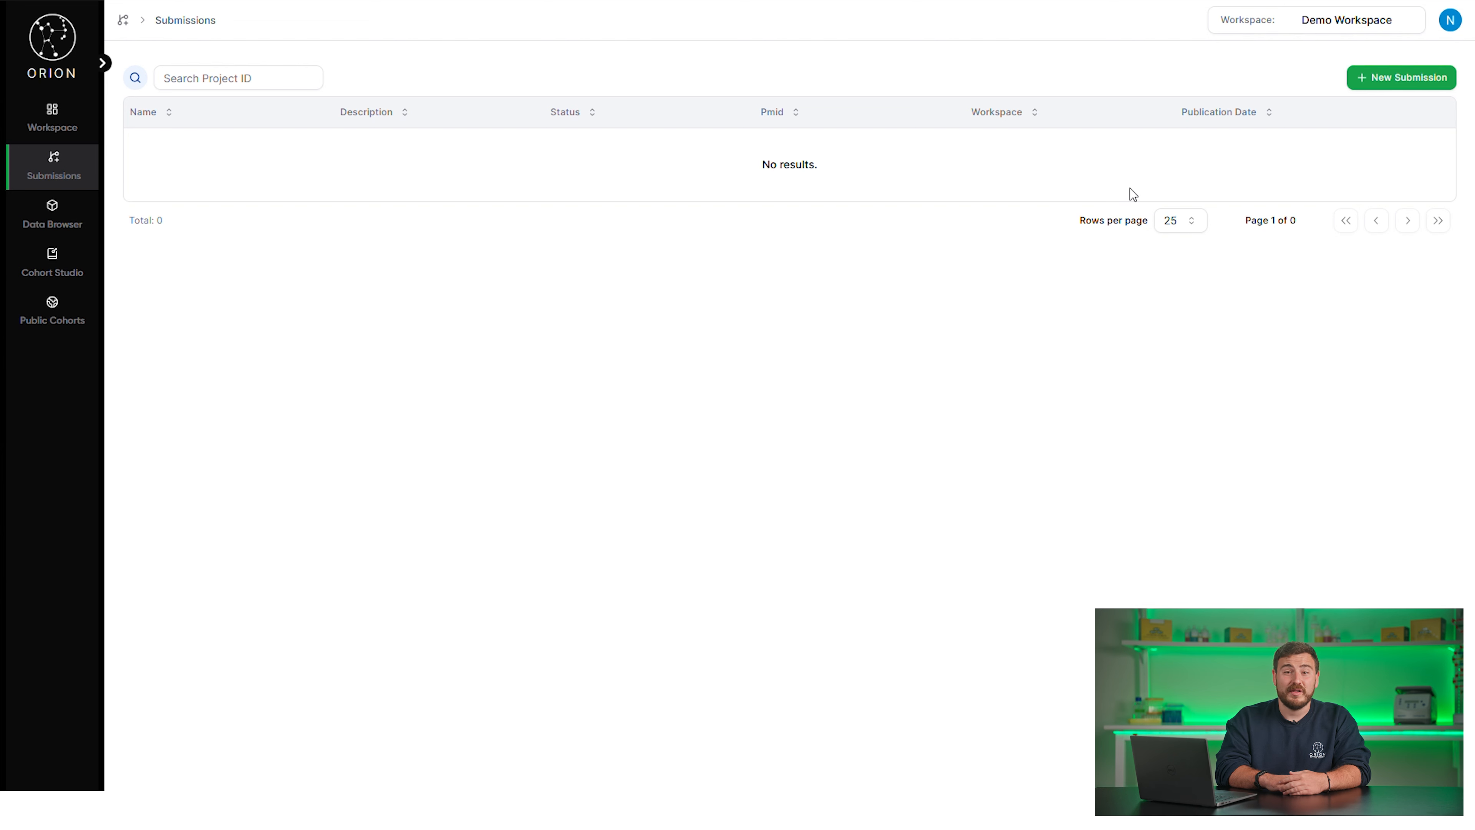
{"action": "left_click", "coordinate": [1399, 77]}
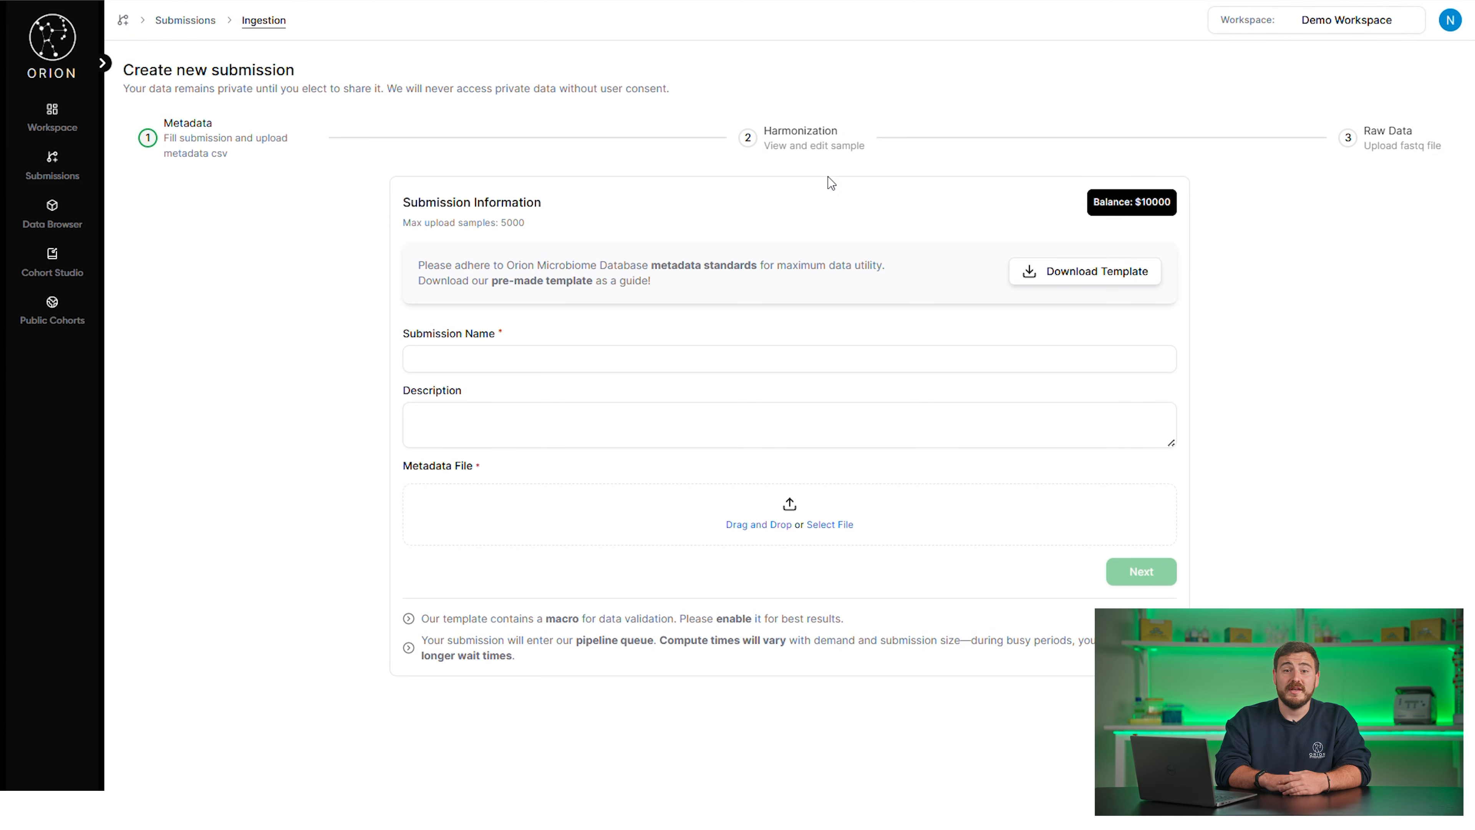
{"action": "left_click", "coordinate": [436, 353]}
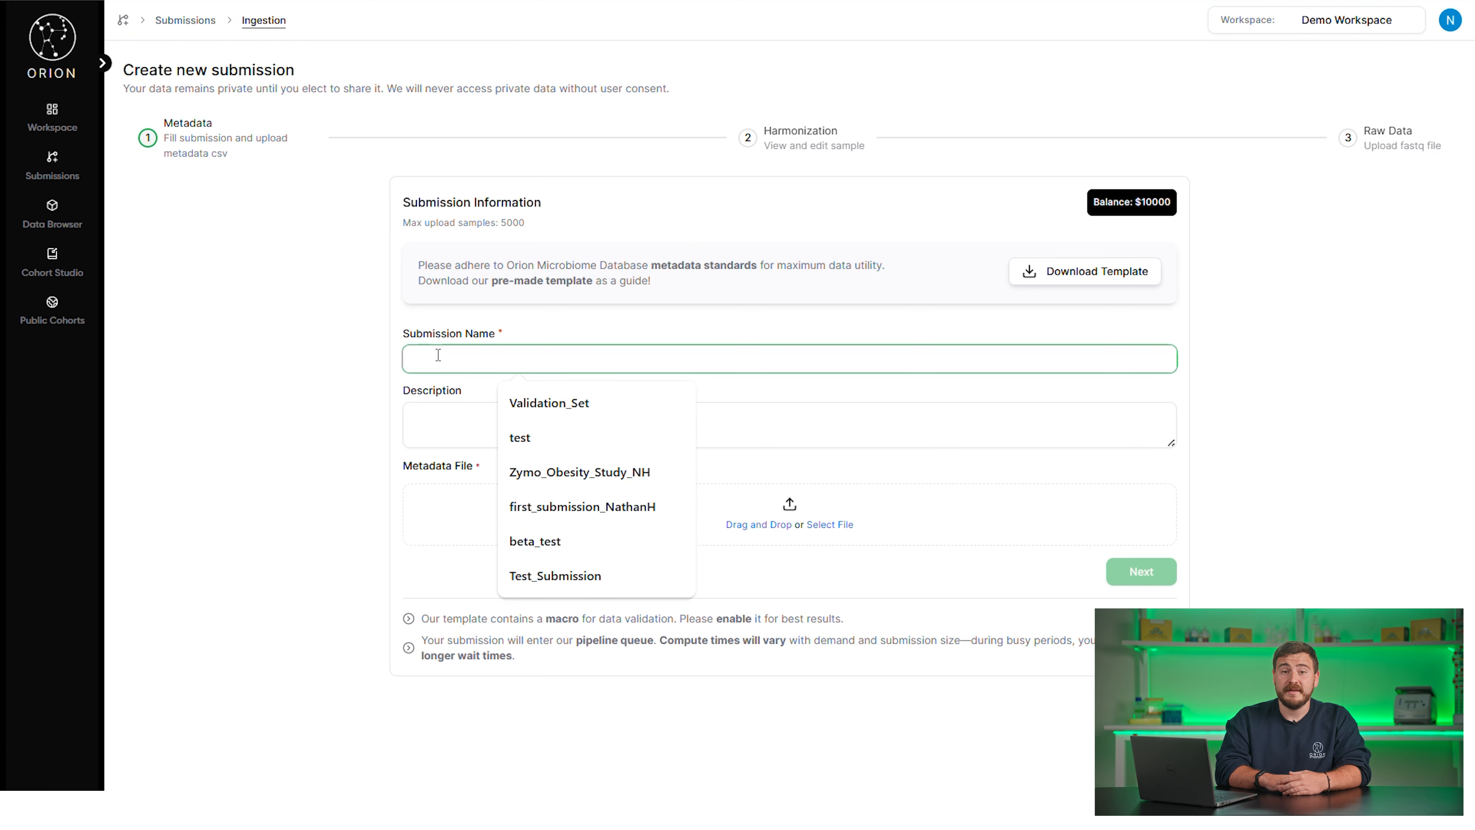
{"action": "left_click", "coordinate": [443, 413]}
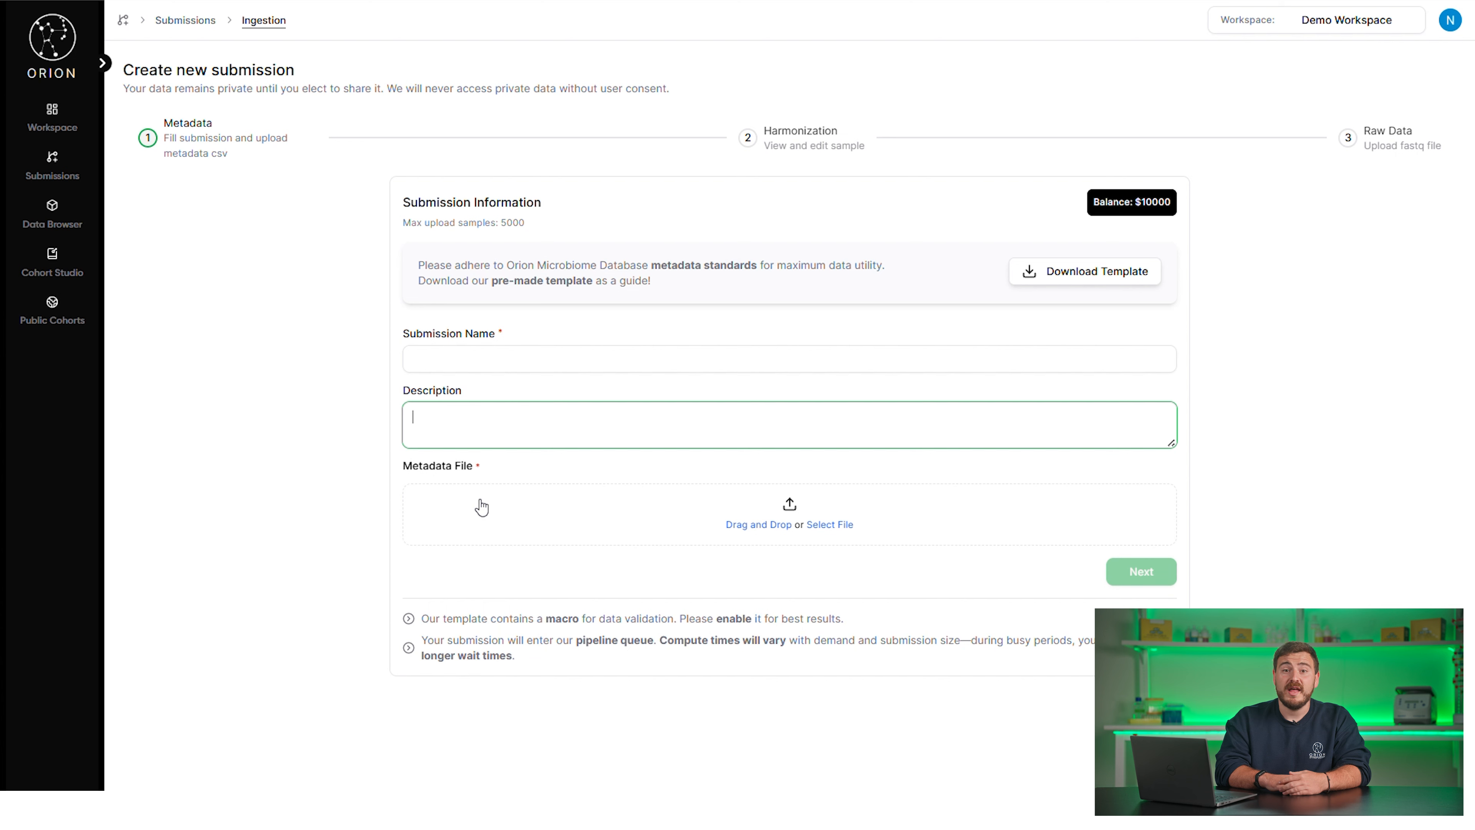
{"action": "left_click", "coordinate": [496, 364]}
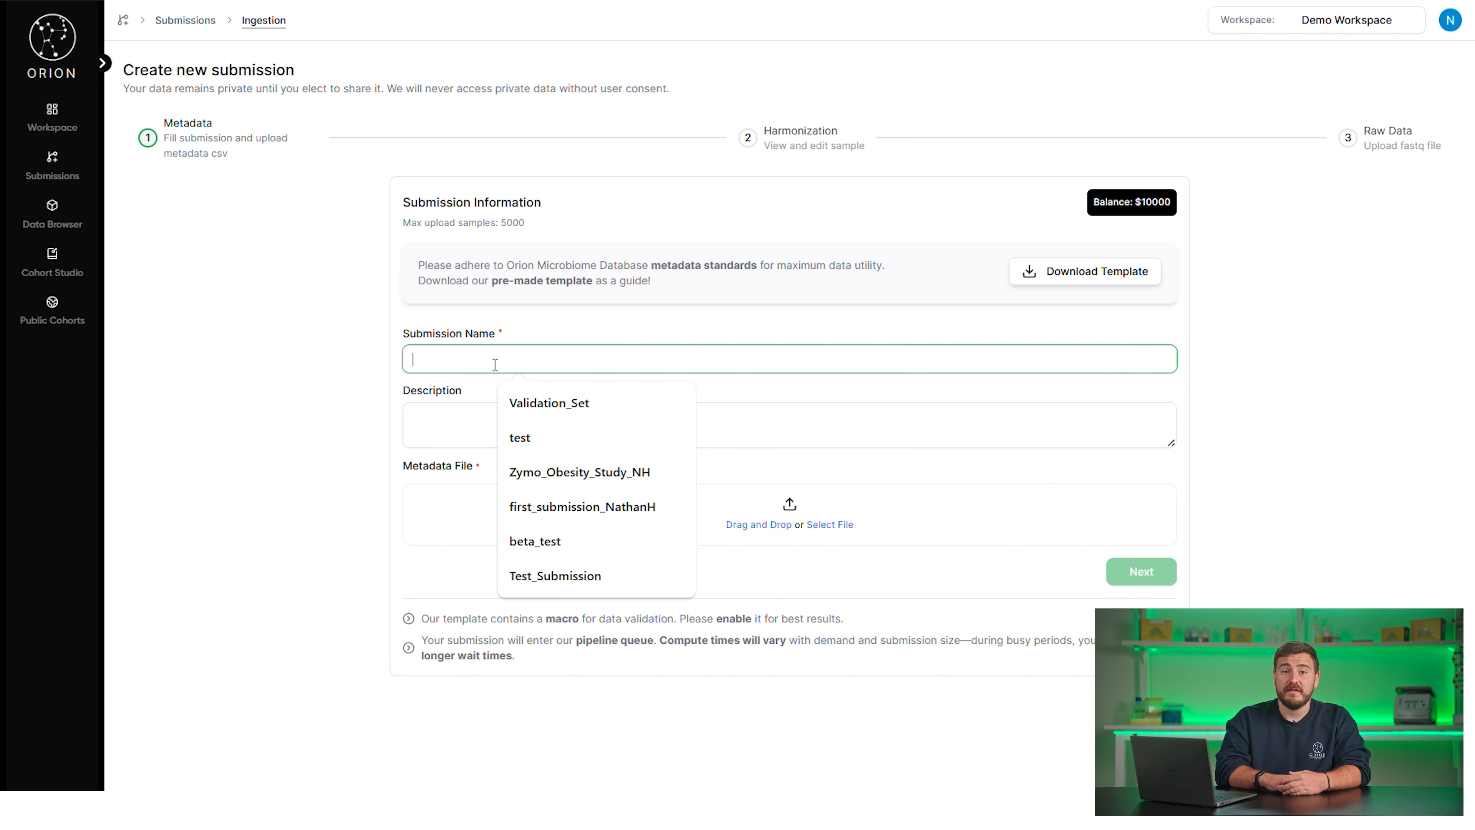
{"action": "type", "text": "sam"}
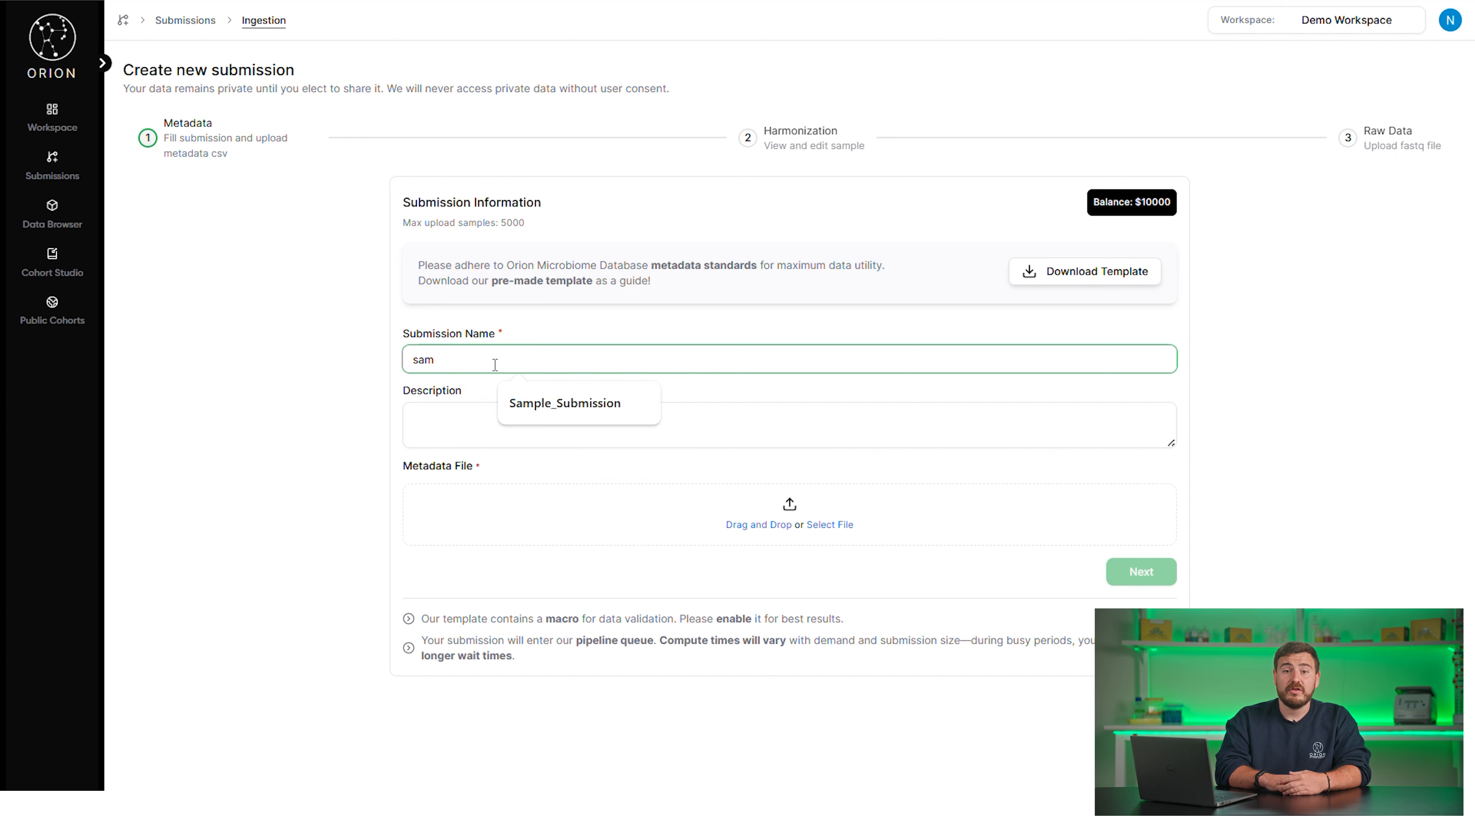
{"action": "left_click", "coordinate": [579, 406]}
{"action": "left_click", "coordinate": [518, 412]}
{"action": "type", "text": "a short description"}
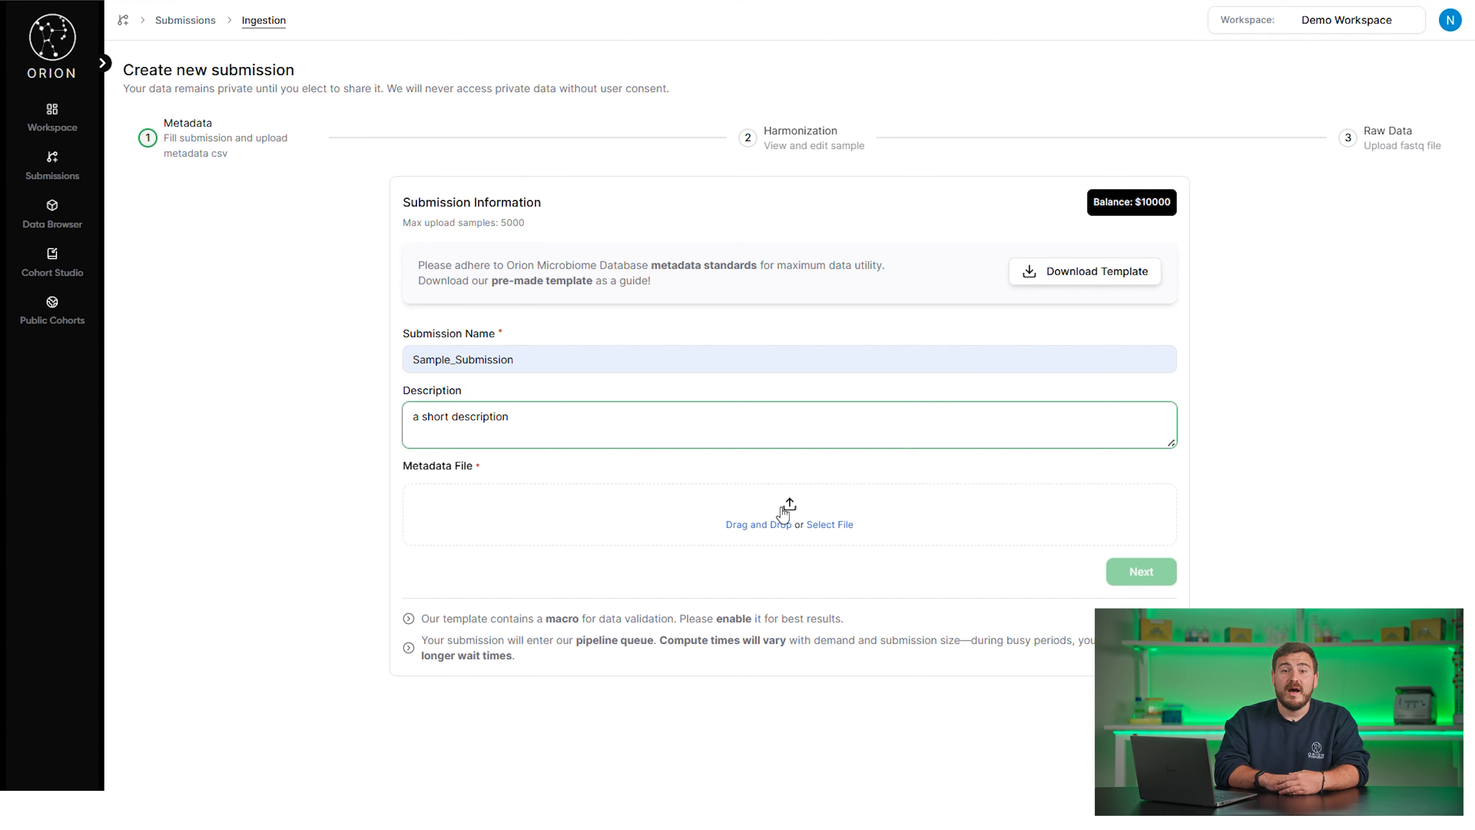
Step: Upload "betatest metadata.xlsm" as the submission's metadata file and continue to Harmonization
{"action": "left_click", "coordinate": [755, 525]}
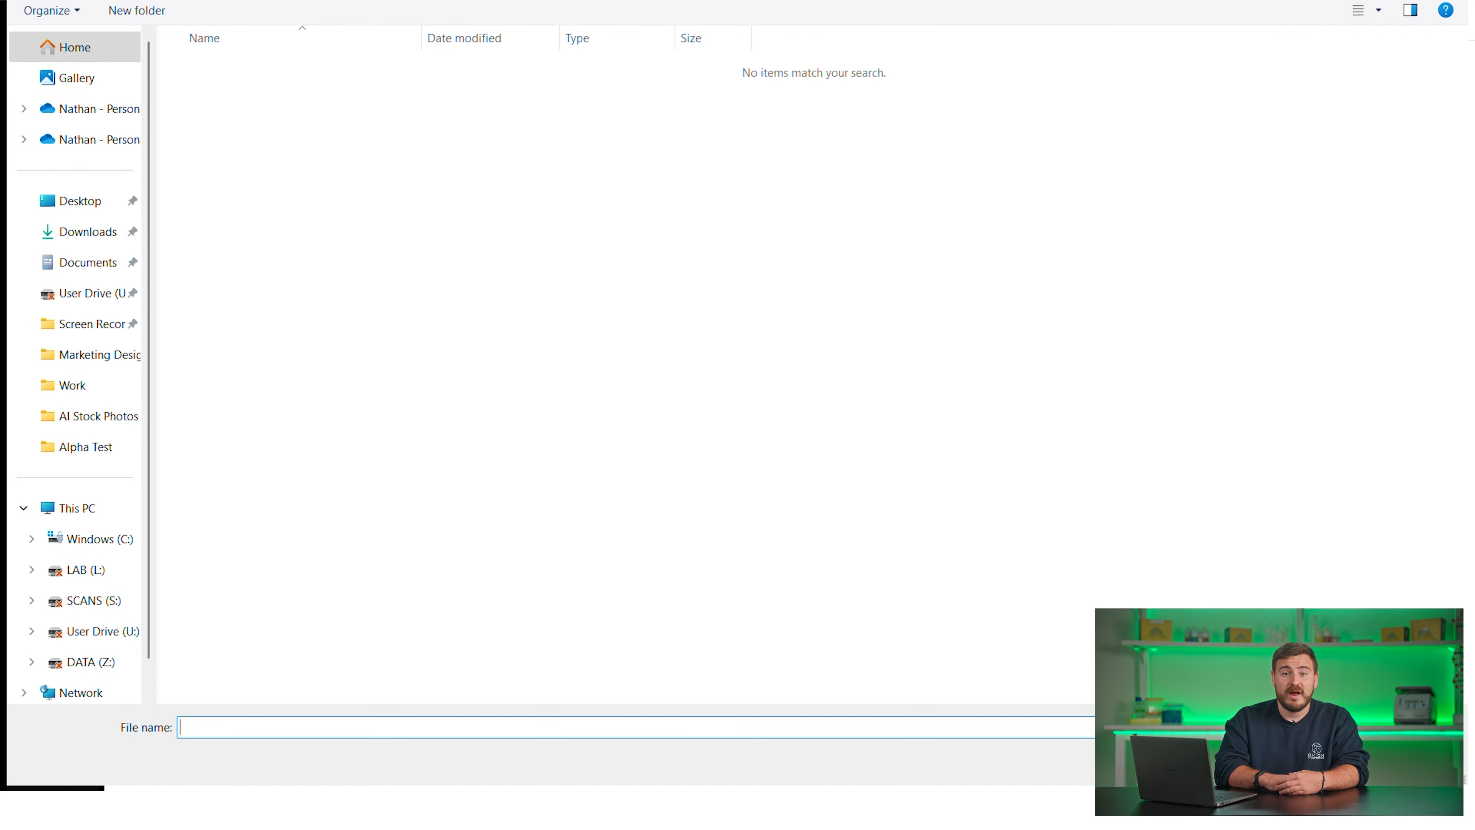
{"action": "double_click", "coordinate": [275, 191]}
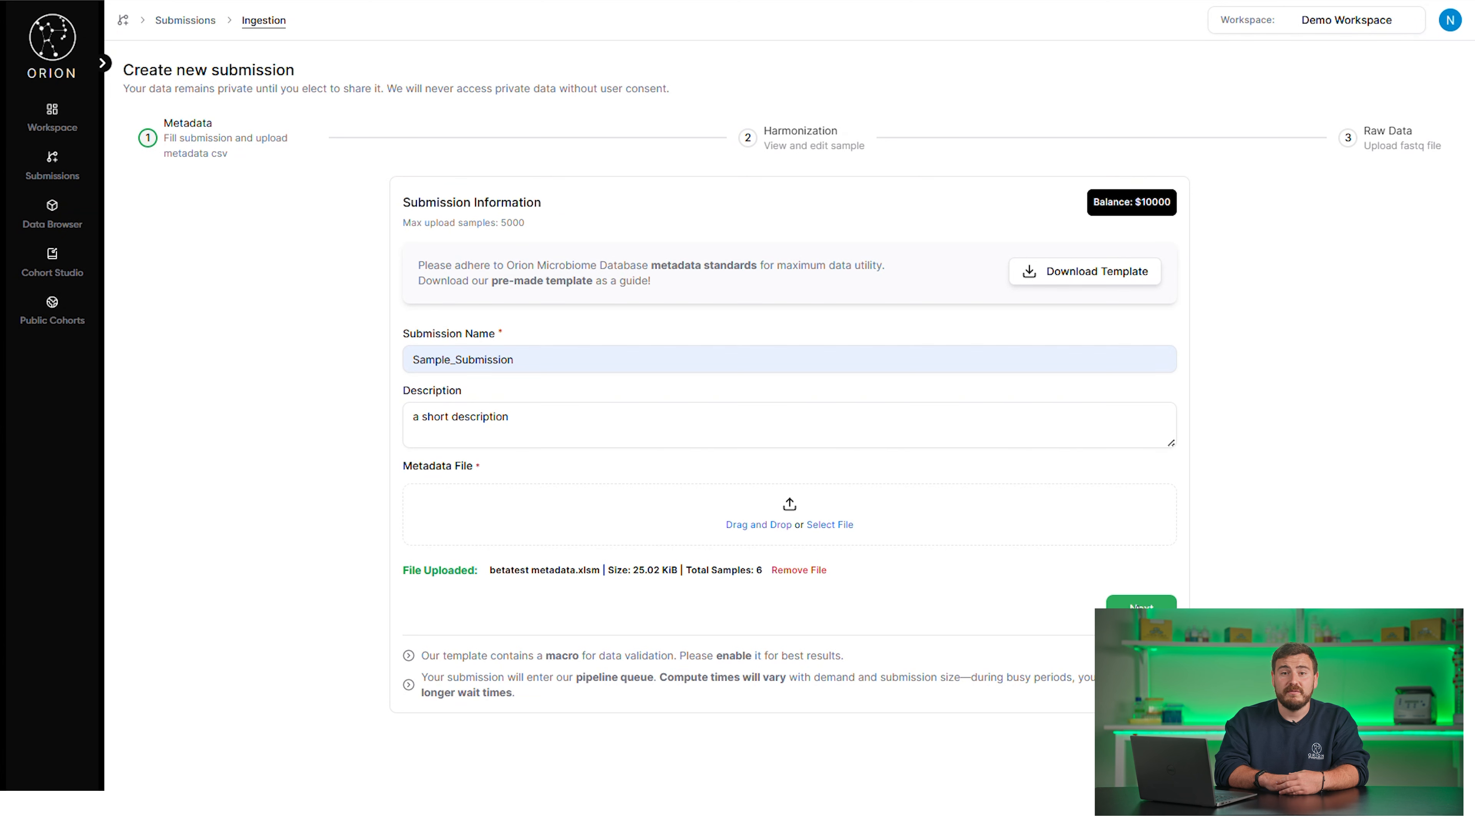
{"action": "left_click", "coordinate": [1138, 607]}
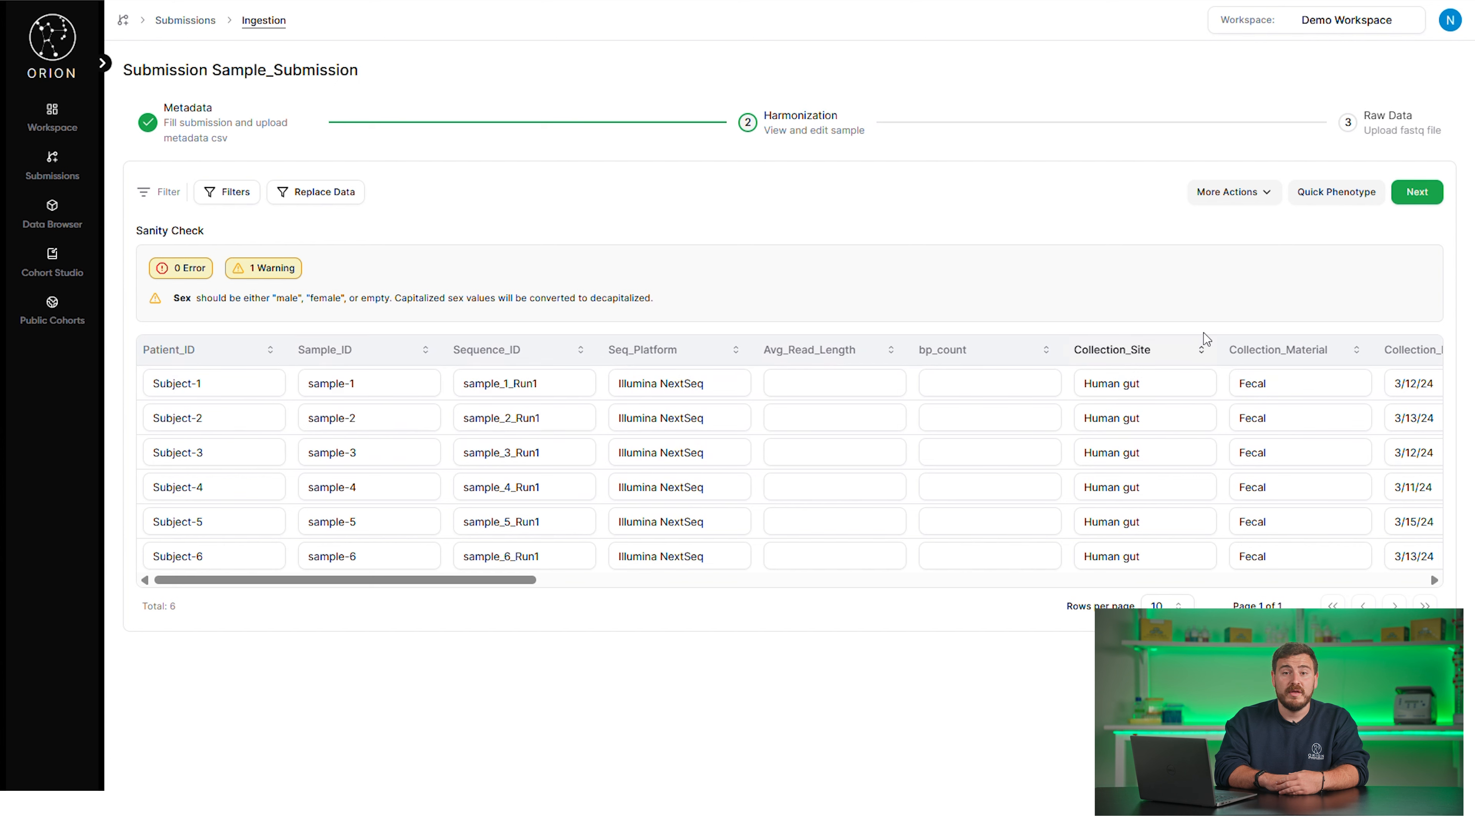
Step: Open the field mapping for the submission's metadata and connect the Sex source column to the internal sex column
{"action": "left_click", "coordinate": [1268, 201]}
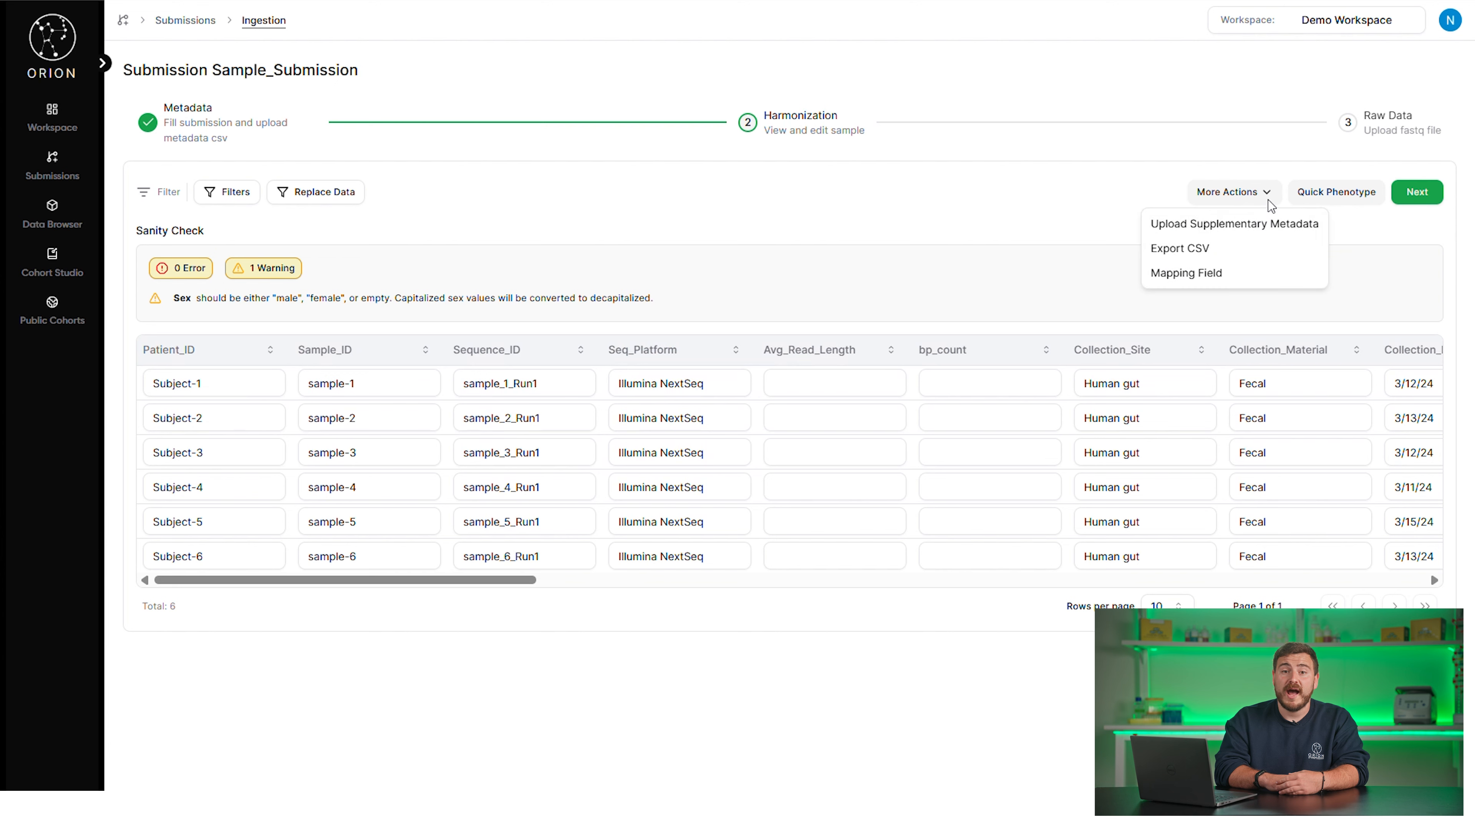
{"action": "left_click", "coordinate": [1200, 274]}
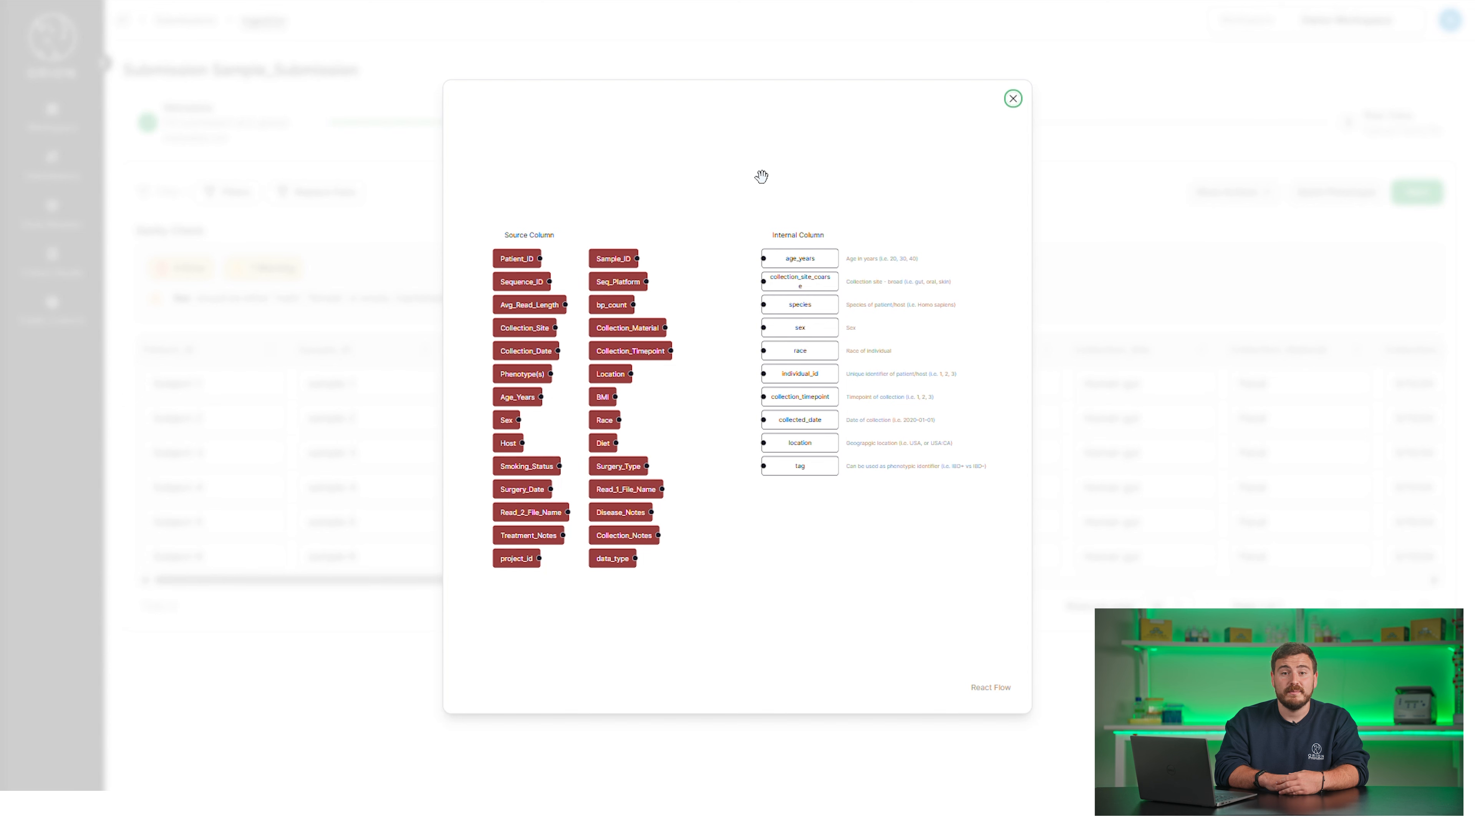
{"action": "left_click", "coordinate": [717, 185]}
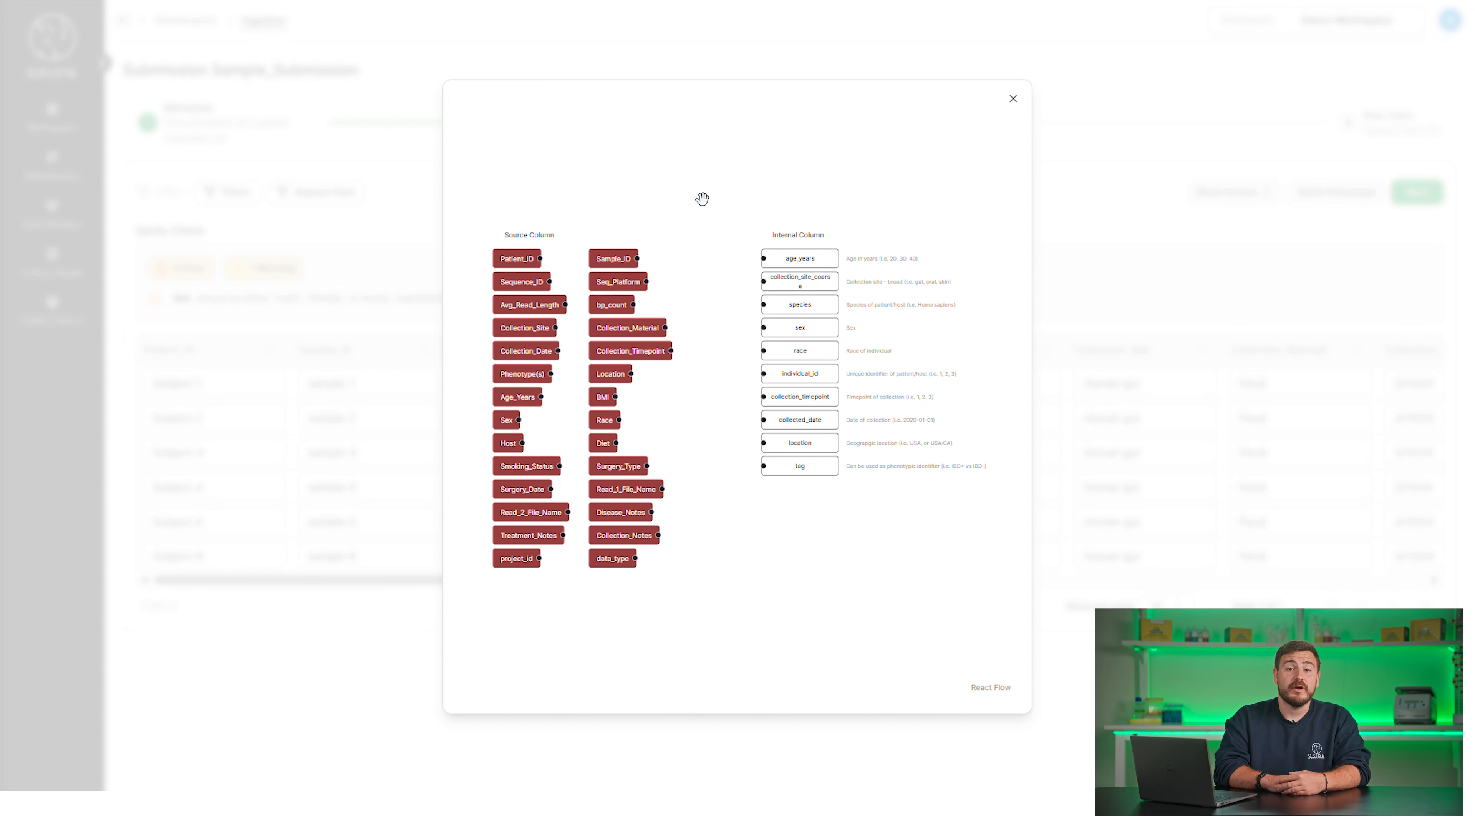
{"action": "left_click_drag", "start_coordinate": [518, 420], "coordinate": [745, 333]}
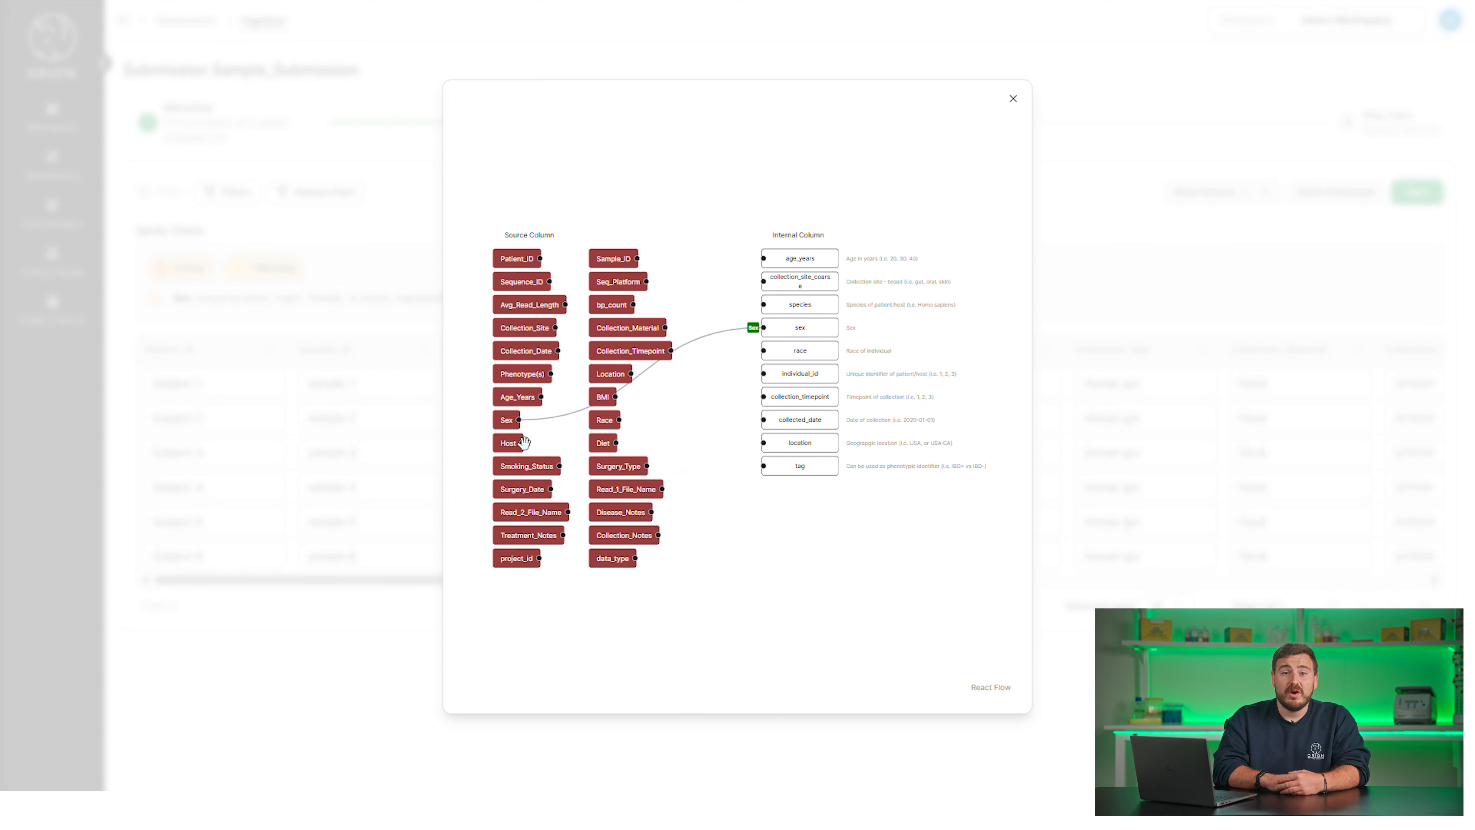
Step: Connect the Host source column to the internal species column and check the mapped headers in the metadata table
{"action": "left_click_drag", "start_coordinate": [524, 445], "coordinate": [793, 301]}
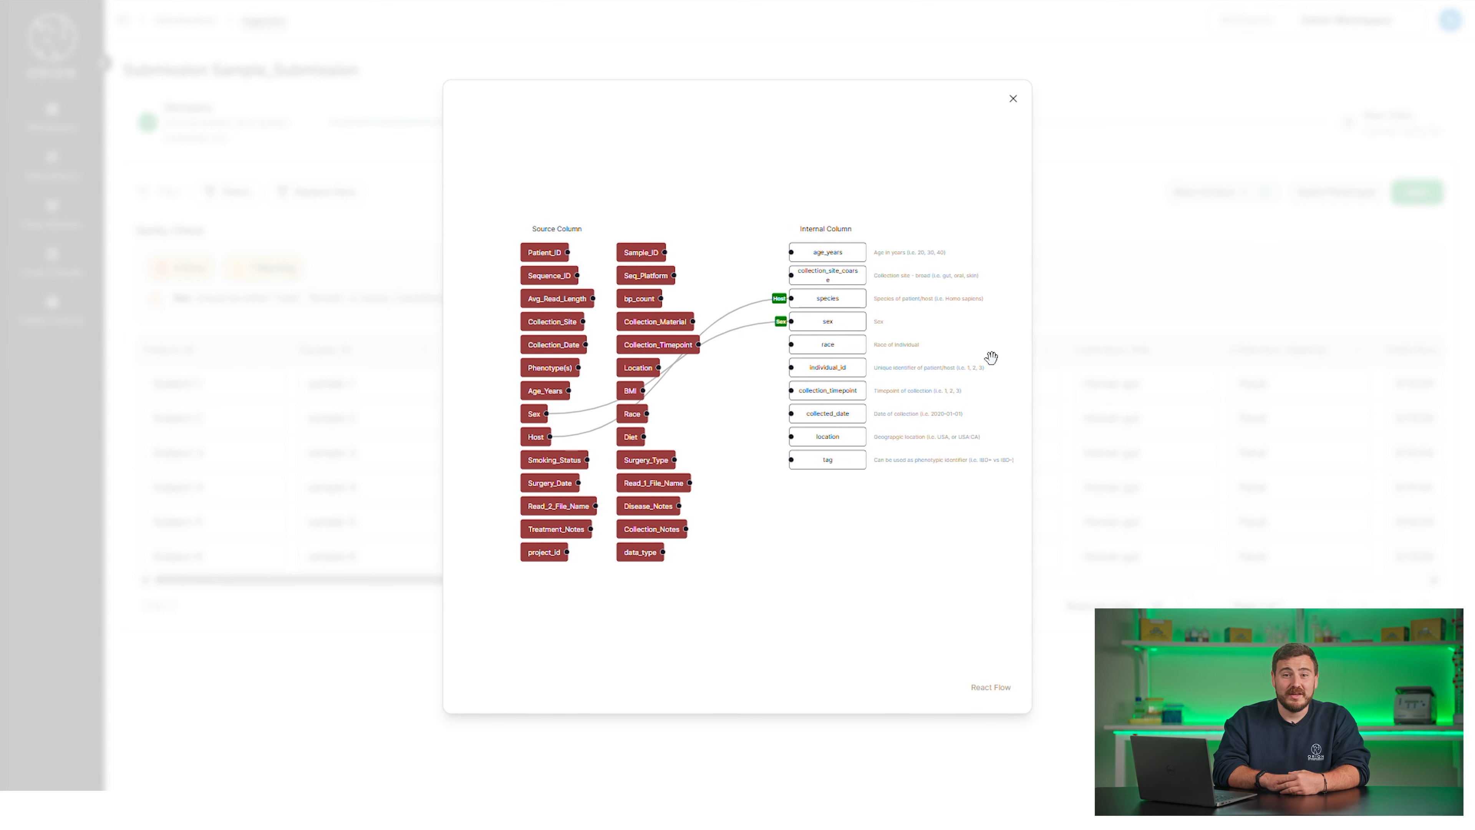
{"action": "left_click", "coordinate": [1097, 330]}
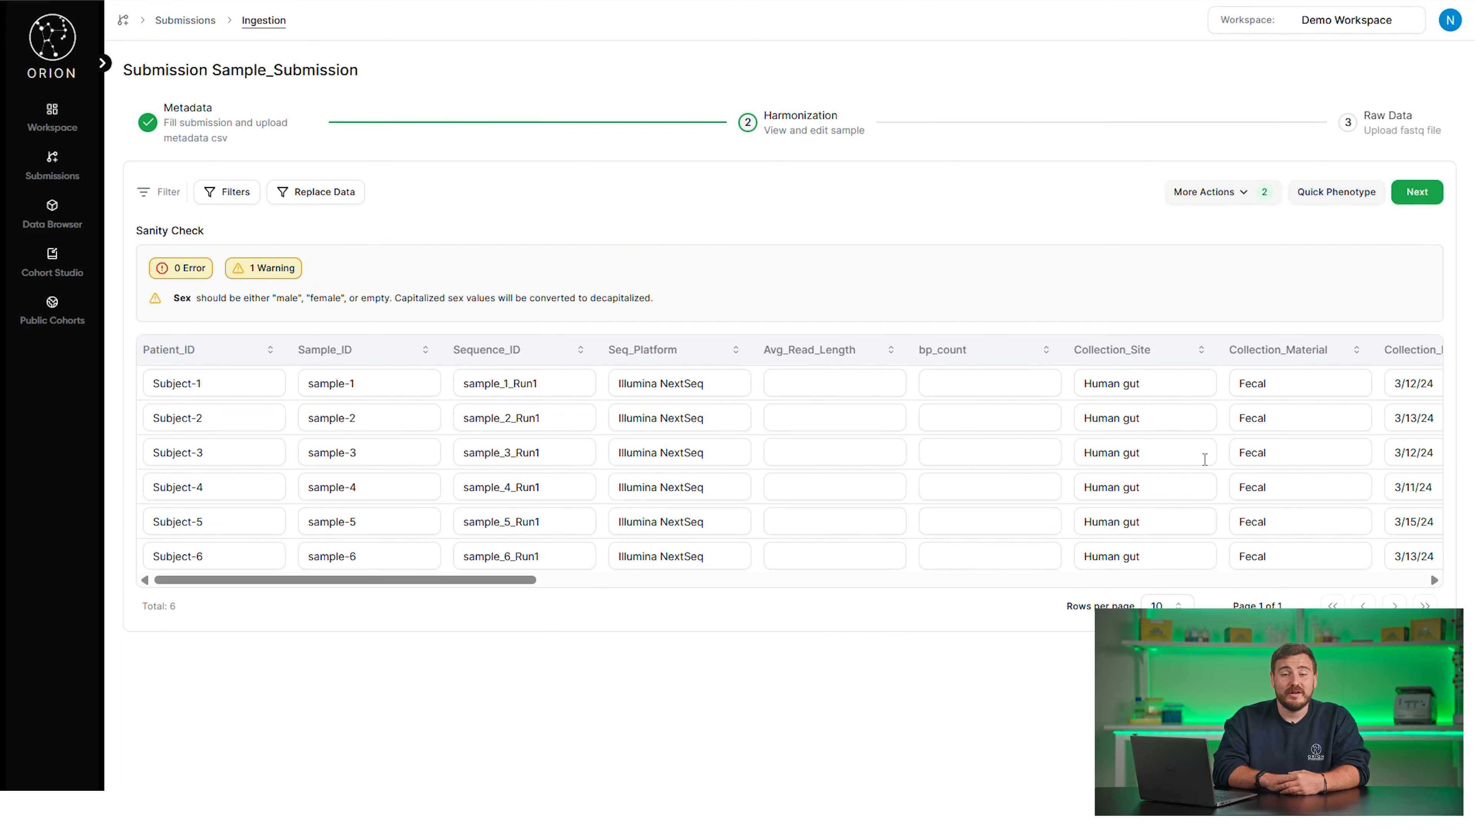
{"action": "scroll", "coordinate": [1205, 459], "scroll_direction": "right", "scroll_amount": 7}
{"action": "scroll", "coordinate": [1205, 459], "scroll_direction": "right", "scroll_amount": 12}
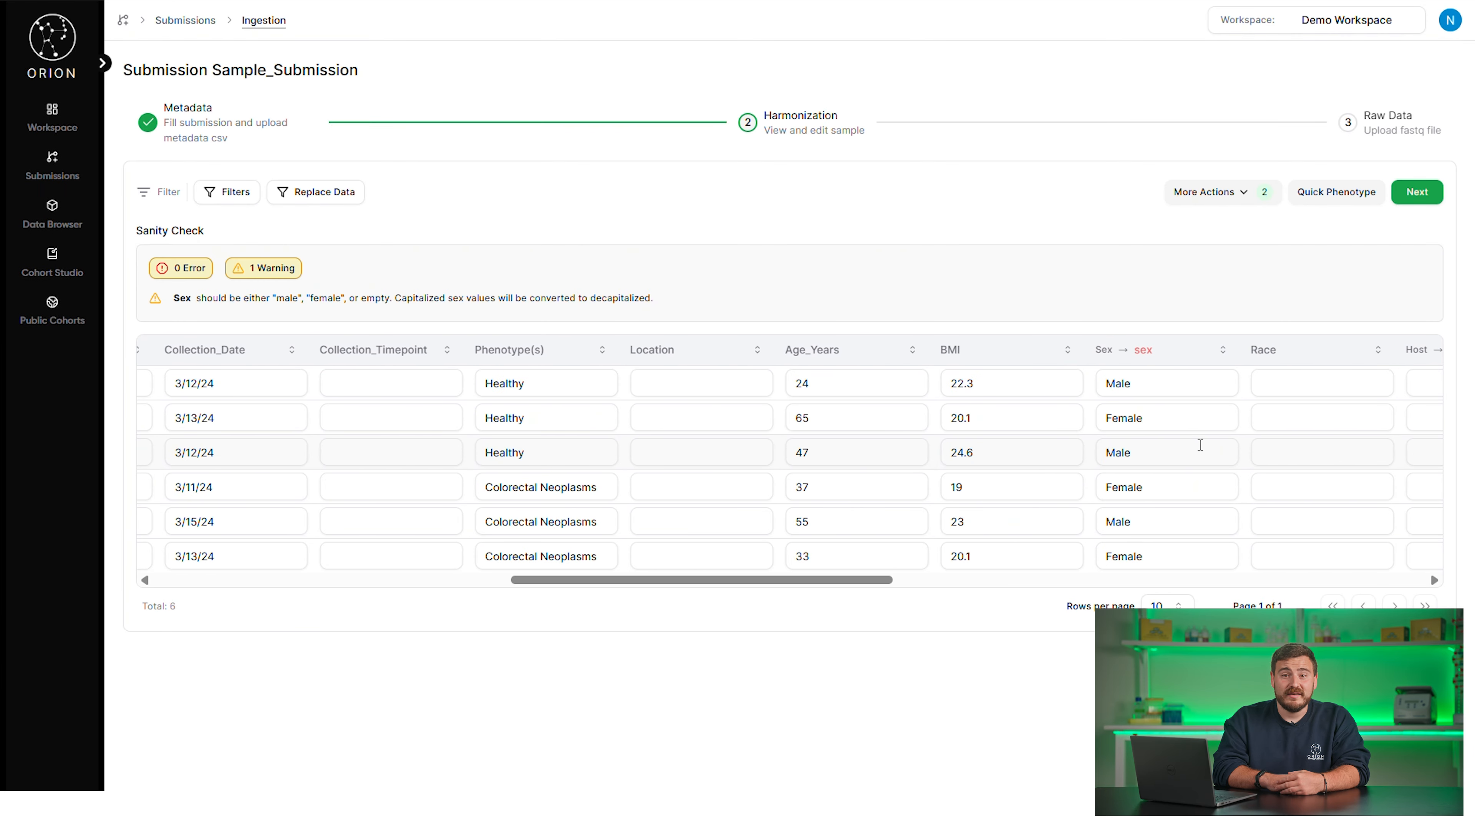
{"action": "scroll", "coordinate": [1160, 391], "scroll_direction": "right", "scroll_amount": 5}
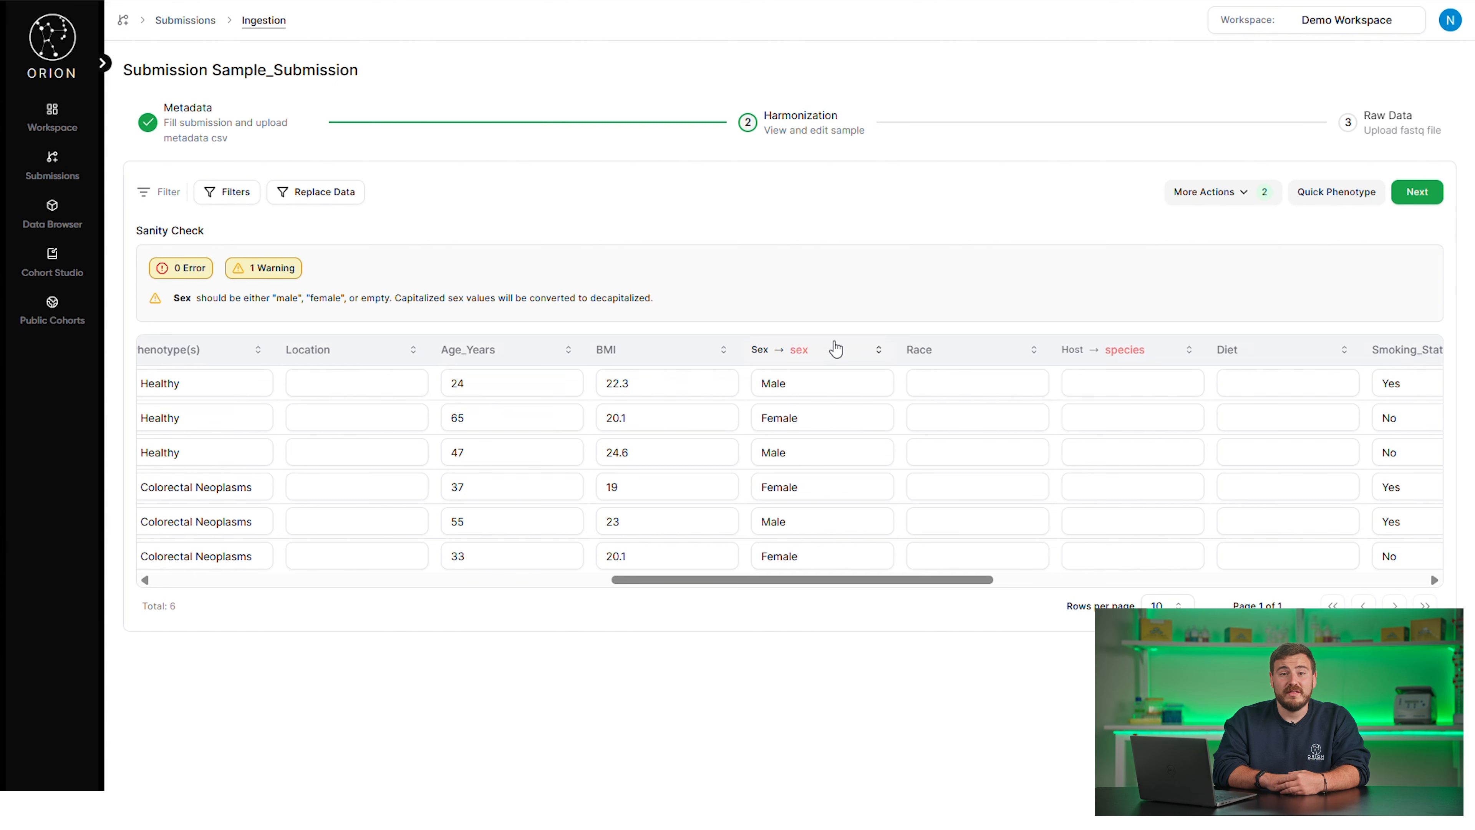
Step: Remove the Host-to-species and Sex-to-sex connections from the field mapping and close it
{"action": "left_click", "coordinate": [1246, 197]}
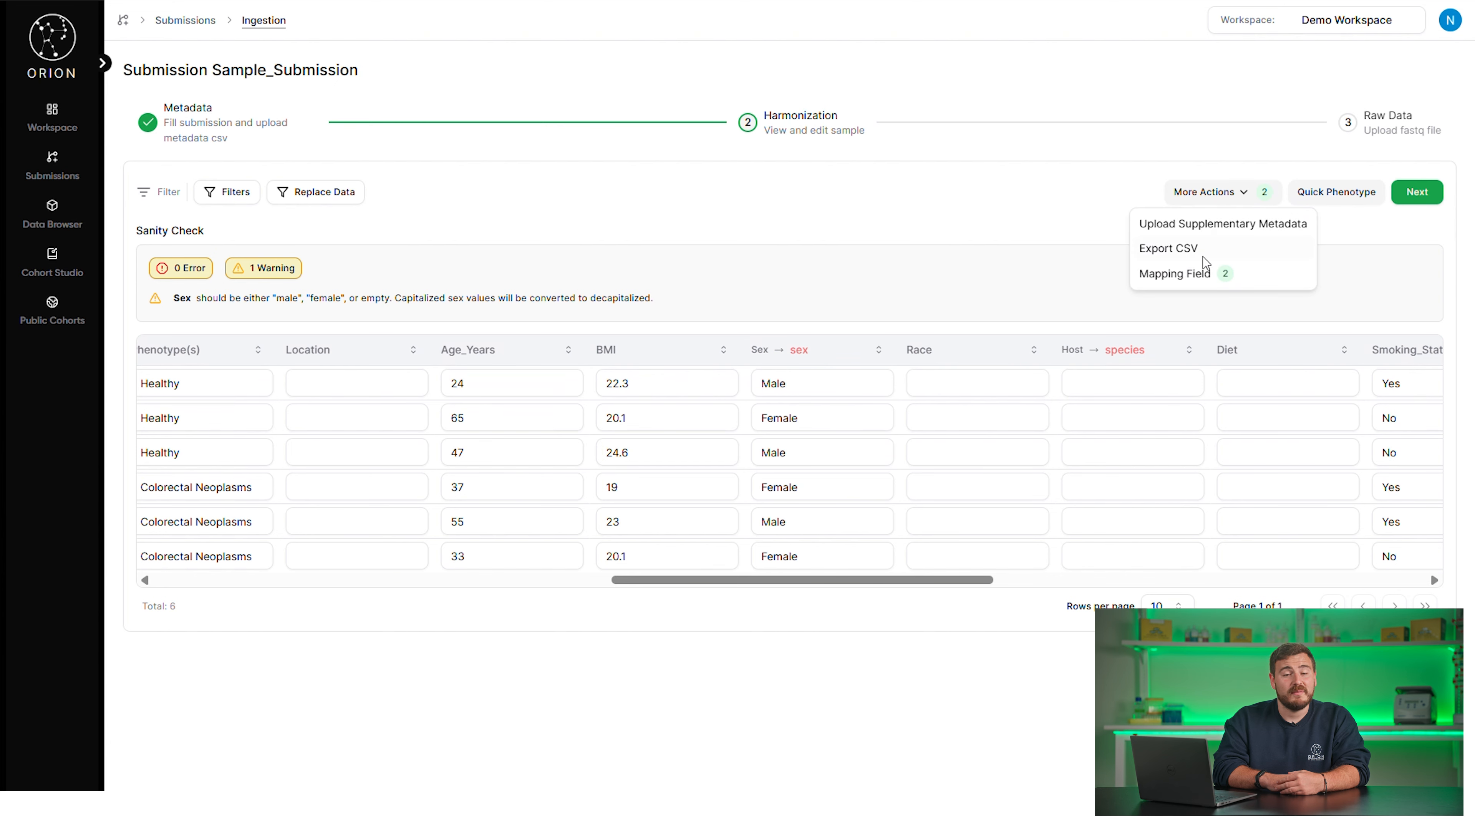
{"action": "left_click", "coordinate": [1178, 280]}
{"action": "left_click", "coordinate": [713, 319]}
{"action": "key", "text": "BackSpace"}
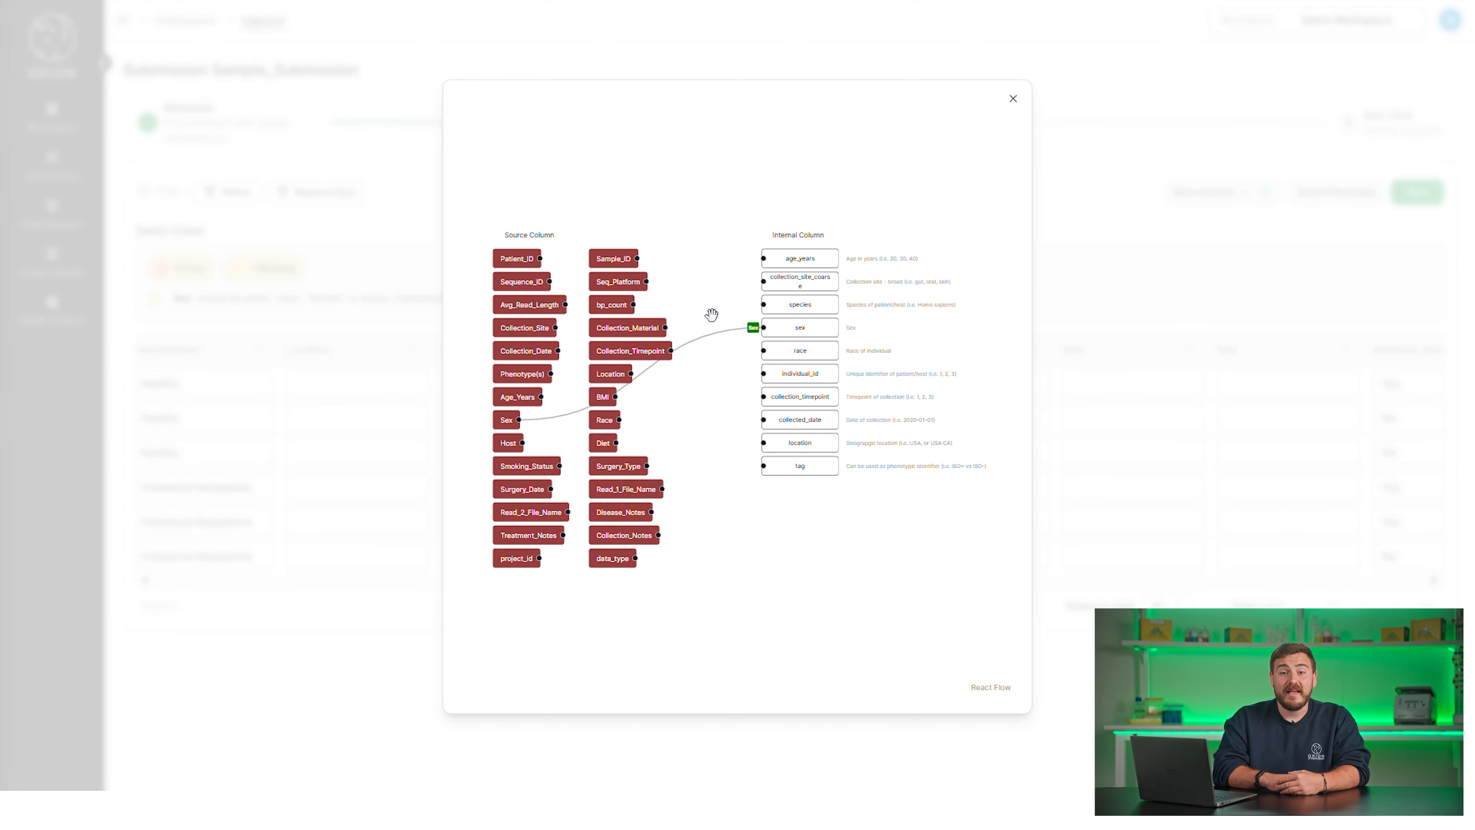
{"action": "left_click", "coordinate": [719, 331]}
{"action": "key", "text": "BackSpace"}
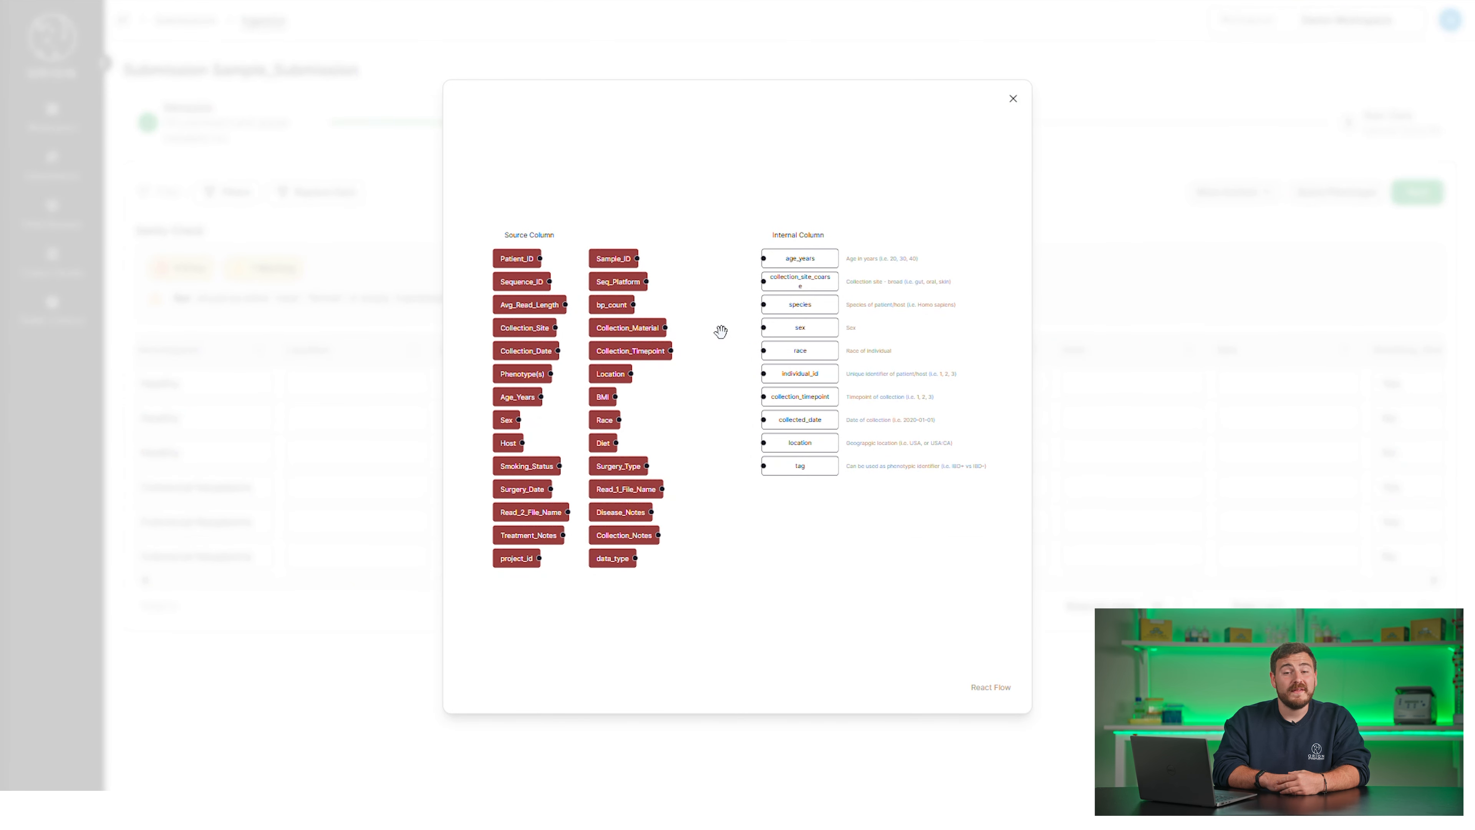
{"action": "left_click", "coordinate": [1013, 98]}
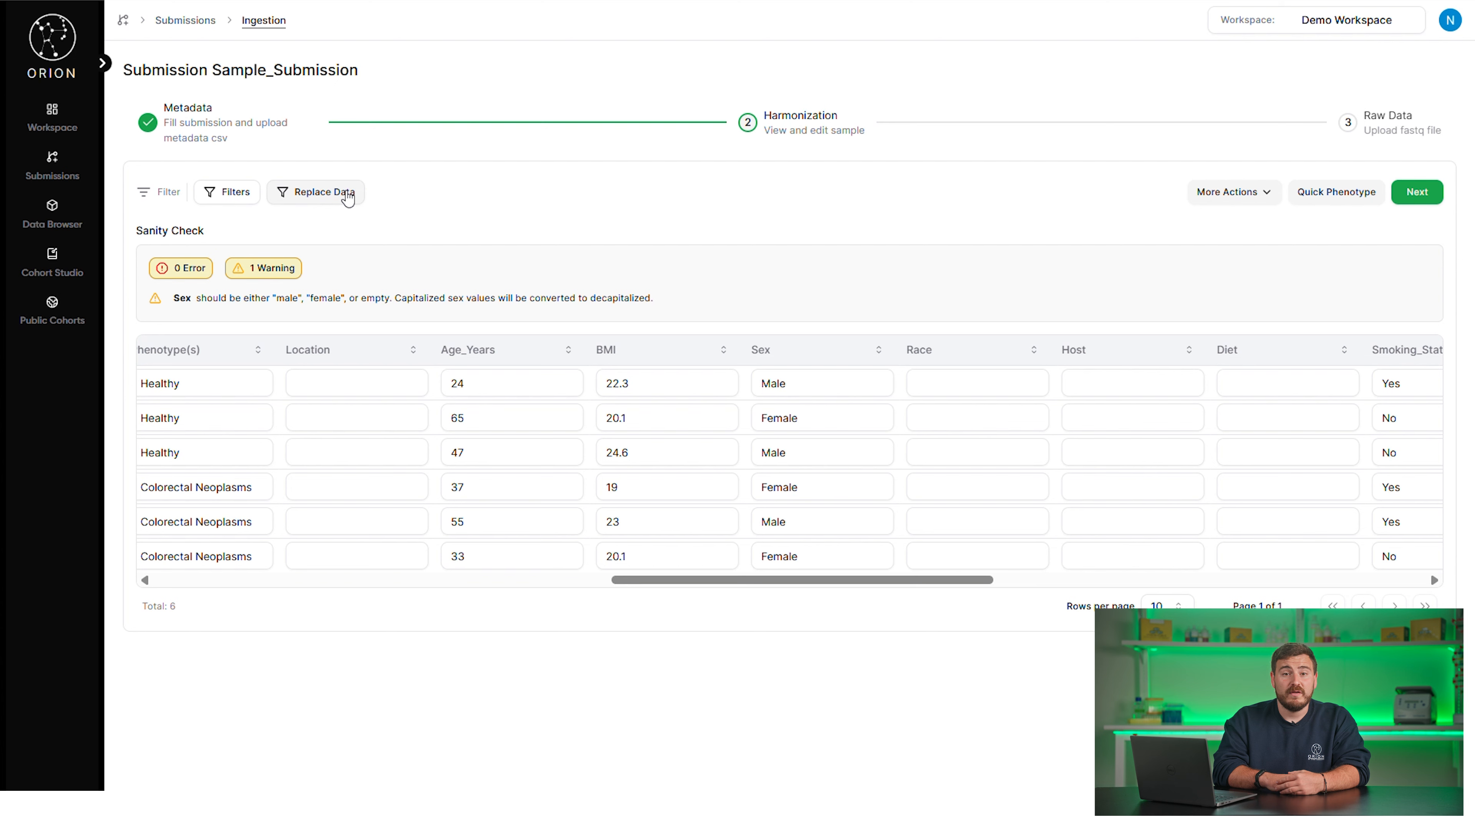
Step: Filter the metadata table to samples whose Phenotype(s) value equals "Healthy"
{"action": "left_click", "coordinate": [237, 194]}
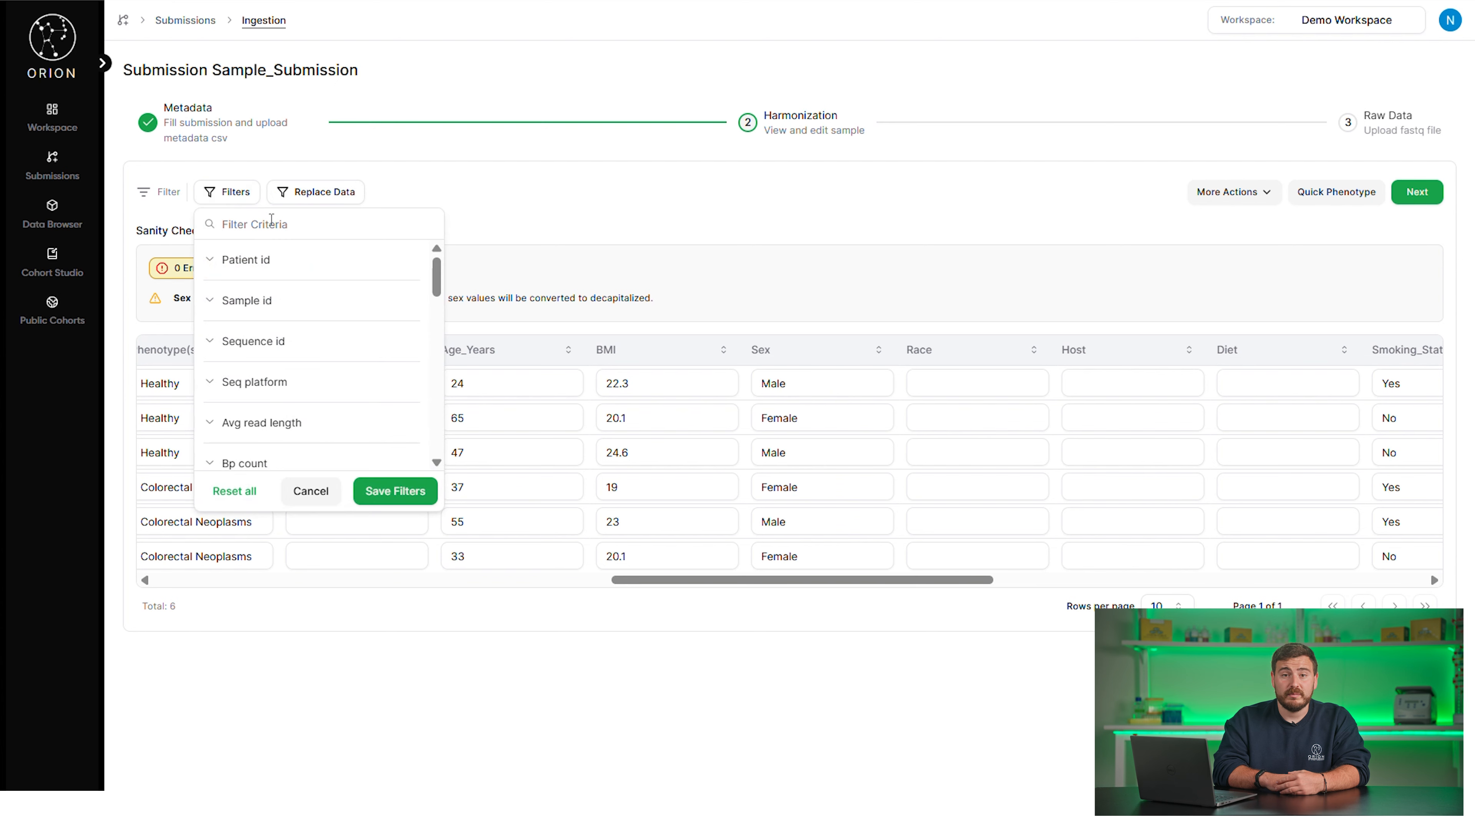
{"action": "type", "text": "phe"}
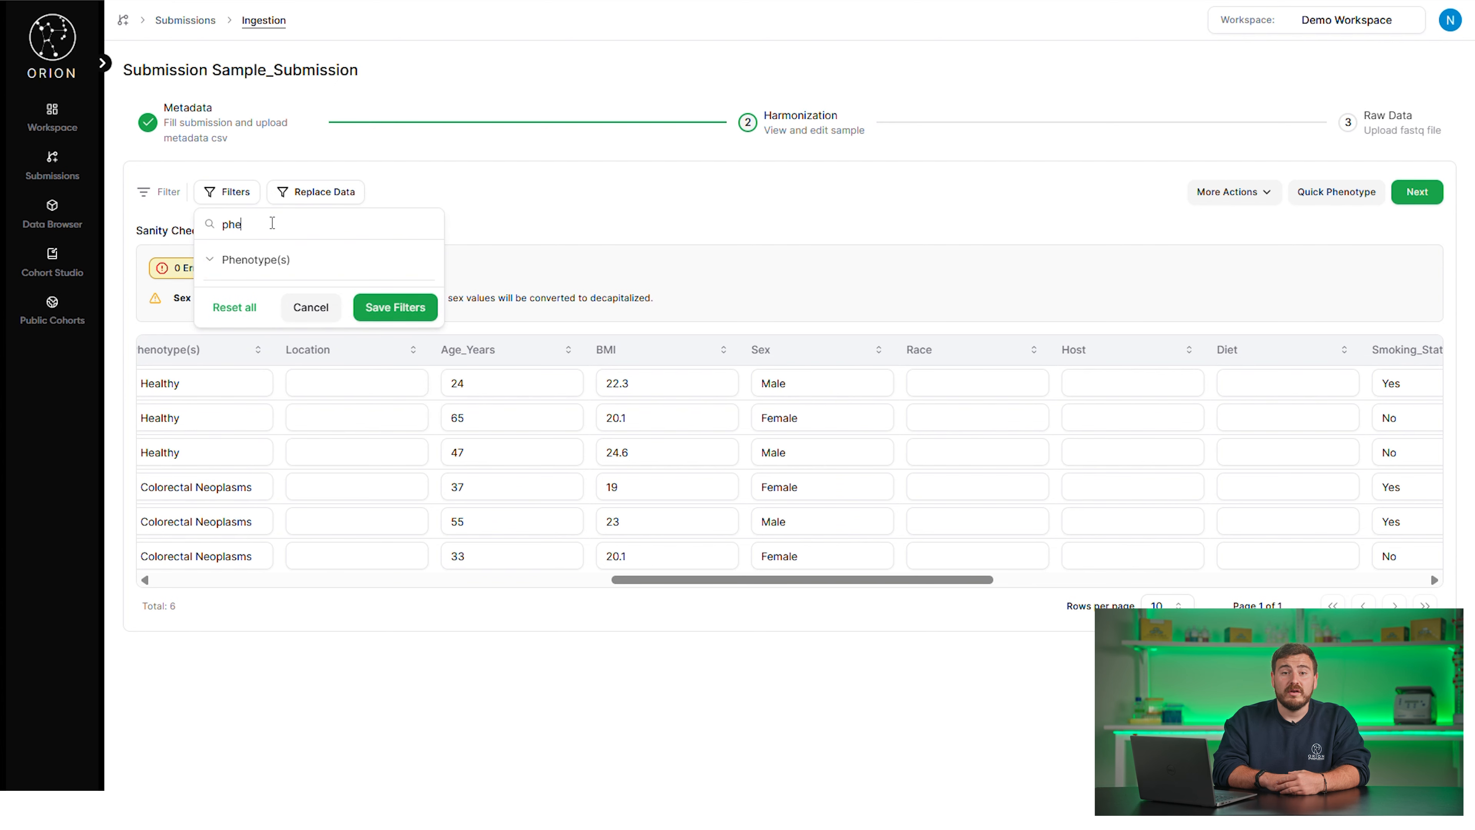
{"action": "left_click", "coordinate": [297, 271]}
{"action": "left_click", "coordinate": [442, 287]}
{"action": "left_click", "coordinate": [383, 346]}
{"action": "left_click", "coordinate": [440, 304]}
{"action": "type", "text": "Healthy"}
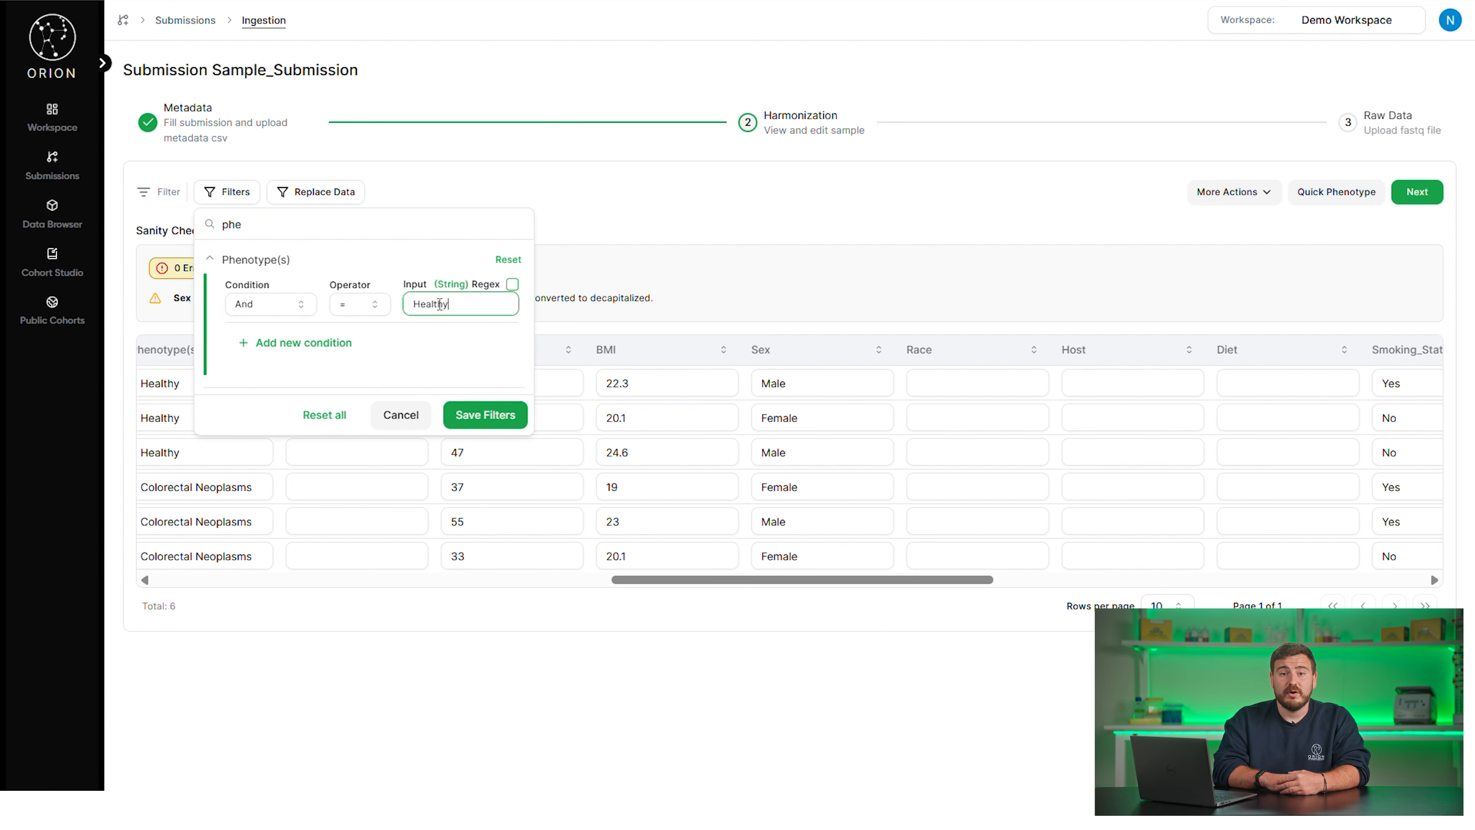
{"action": "left_click", "coordinate": [492, 414]}
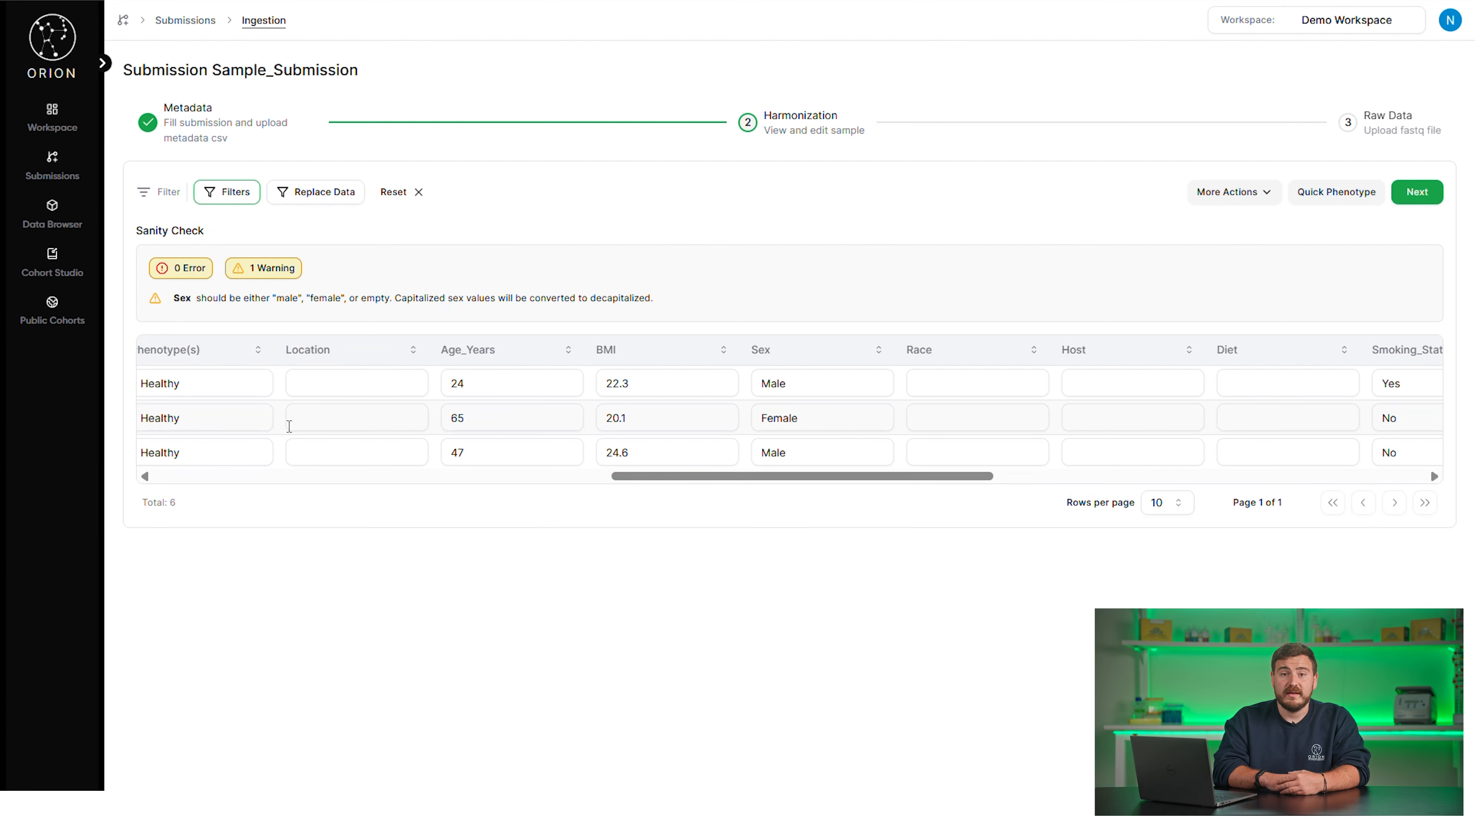
Step: Apply the quick phenotype "Adult" to the filtered samples and check the Phenotype(s) column
{"action": "scroll", "coordinate": [197, 423], "scroll_direction": "left", "scroll_amount": 2}
{"action": "scroll", "coordinate": [197, 422], "scroll_direction": "right", "scroll_amount": 4}
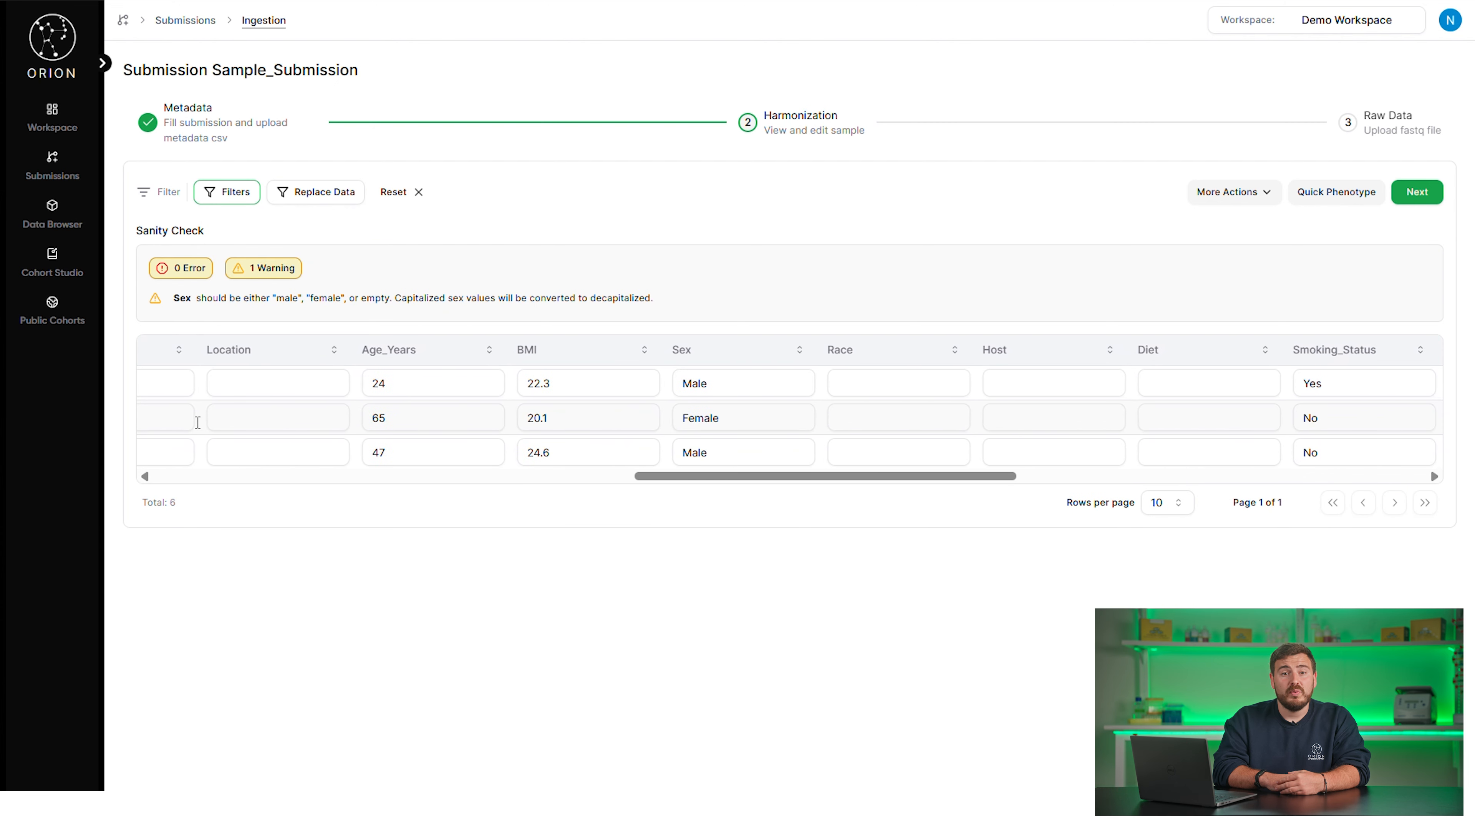
{"action": "left_click", "coordinate": [1330, 200]}
{"action": "left_click", "coordinate": [1213, 266]}
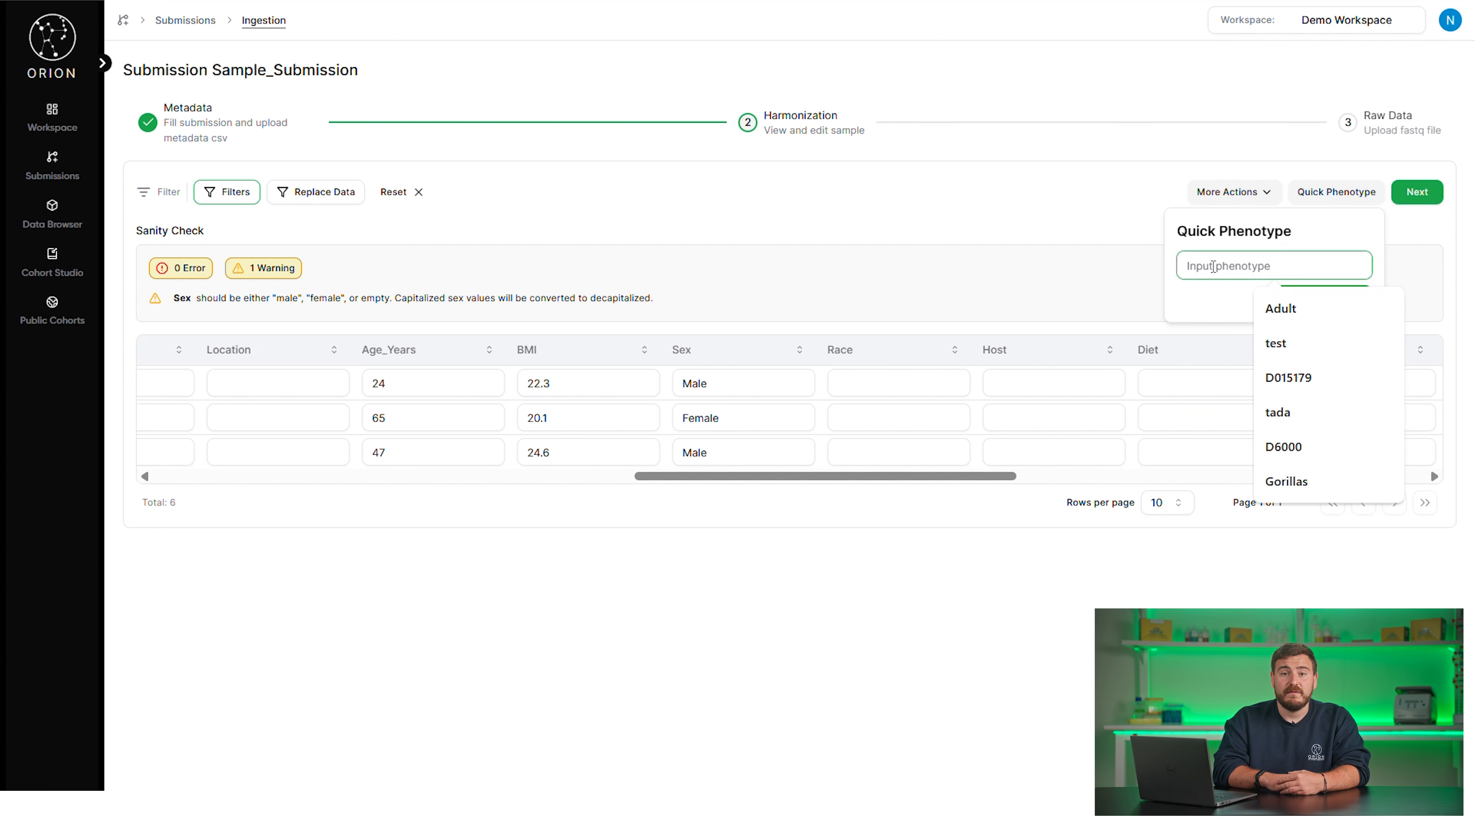
{"action": "type", "text": "Adult"}
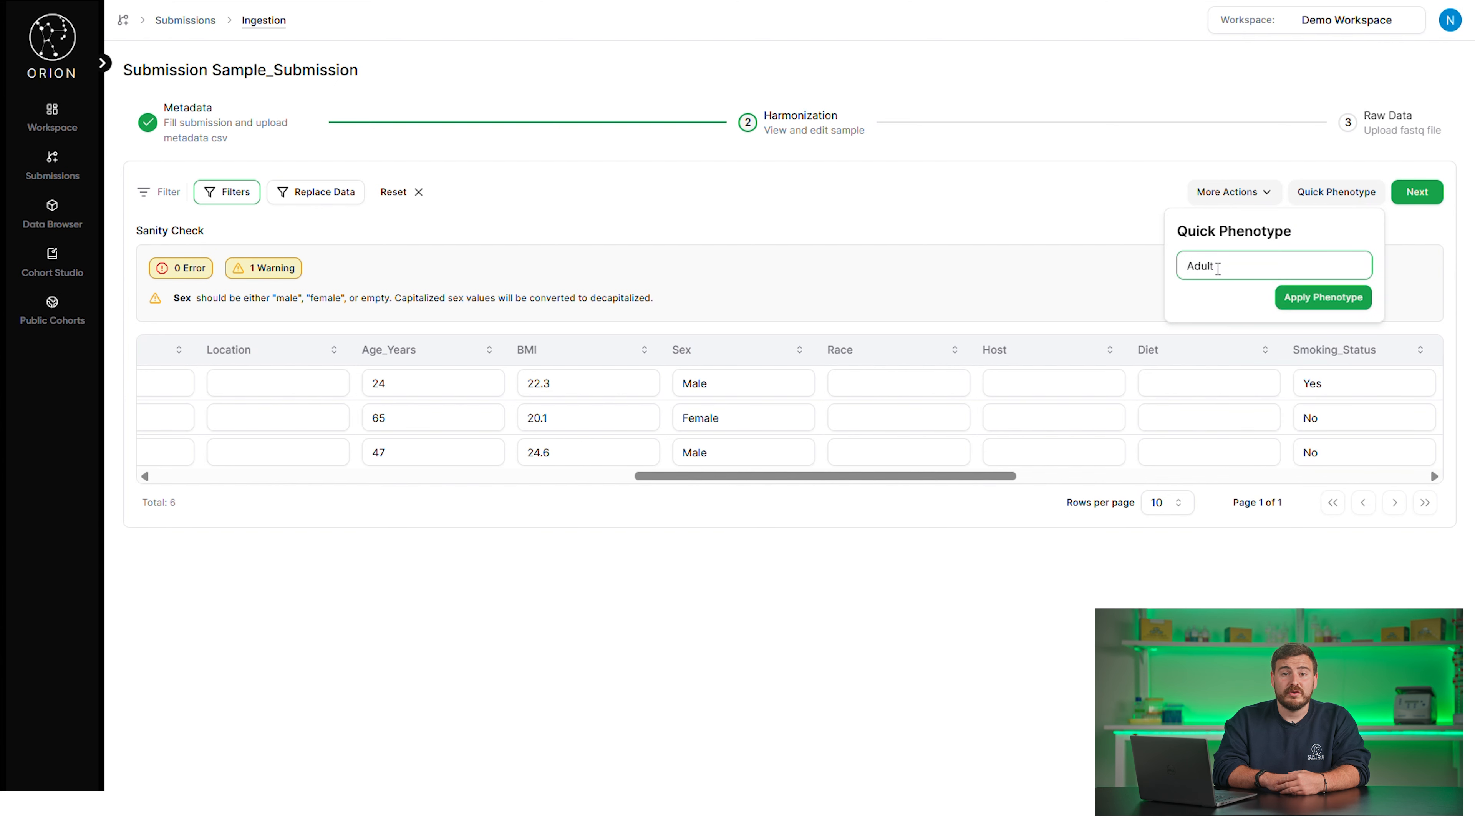
{"action": "left_click", "coordinate": [1310, 303]}
{"action": "scroll", "coordinate": [414, 397], "scroll_direction": "left", "scroll_amount": 3}
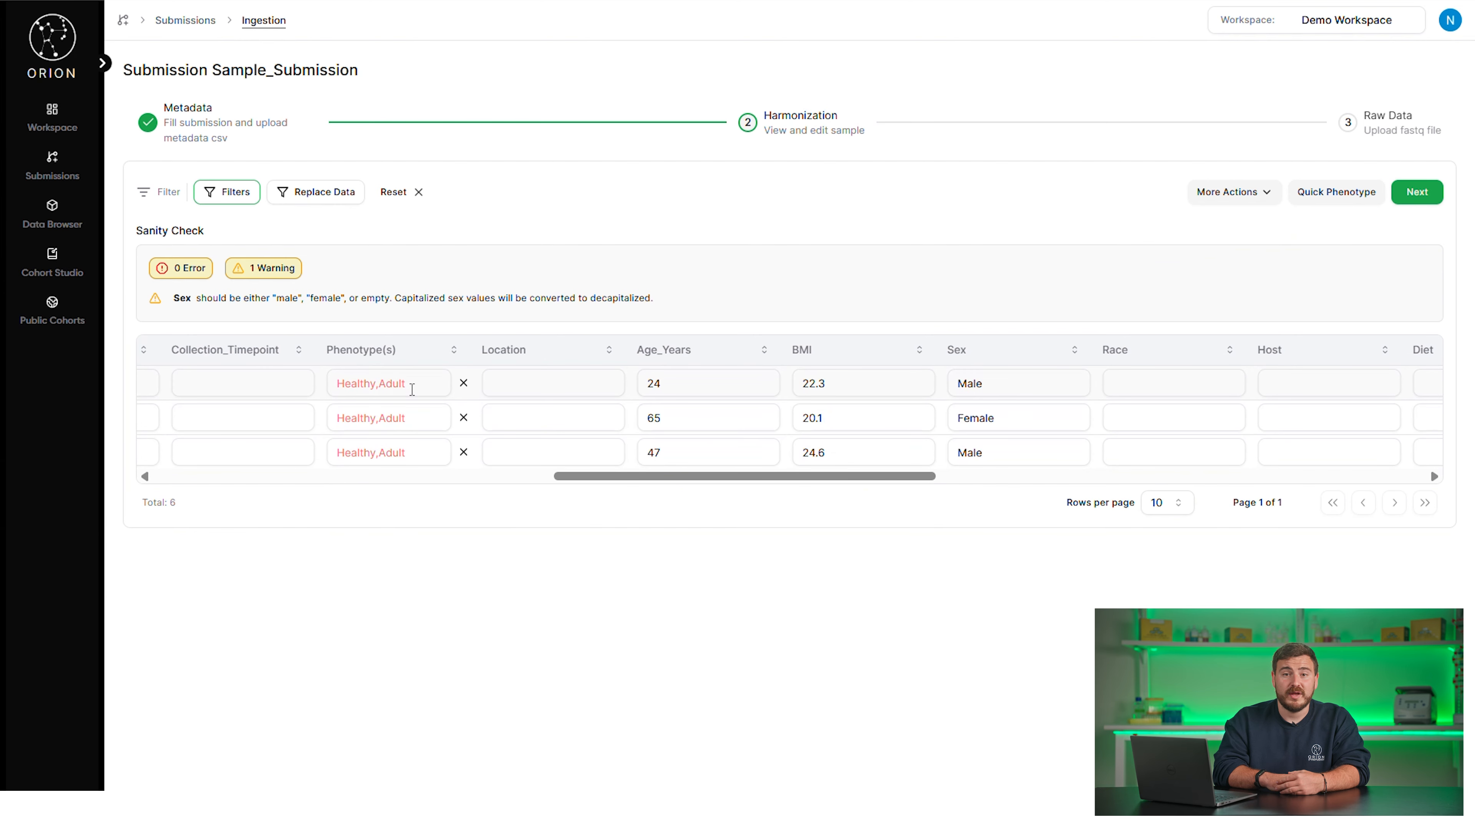
Step: Reset the table's phenotype filter to show all samples again
{"action": "left_click", "coordinate": [235, 193]}
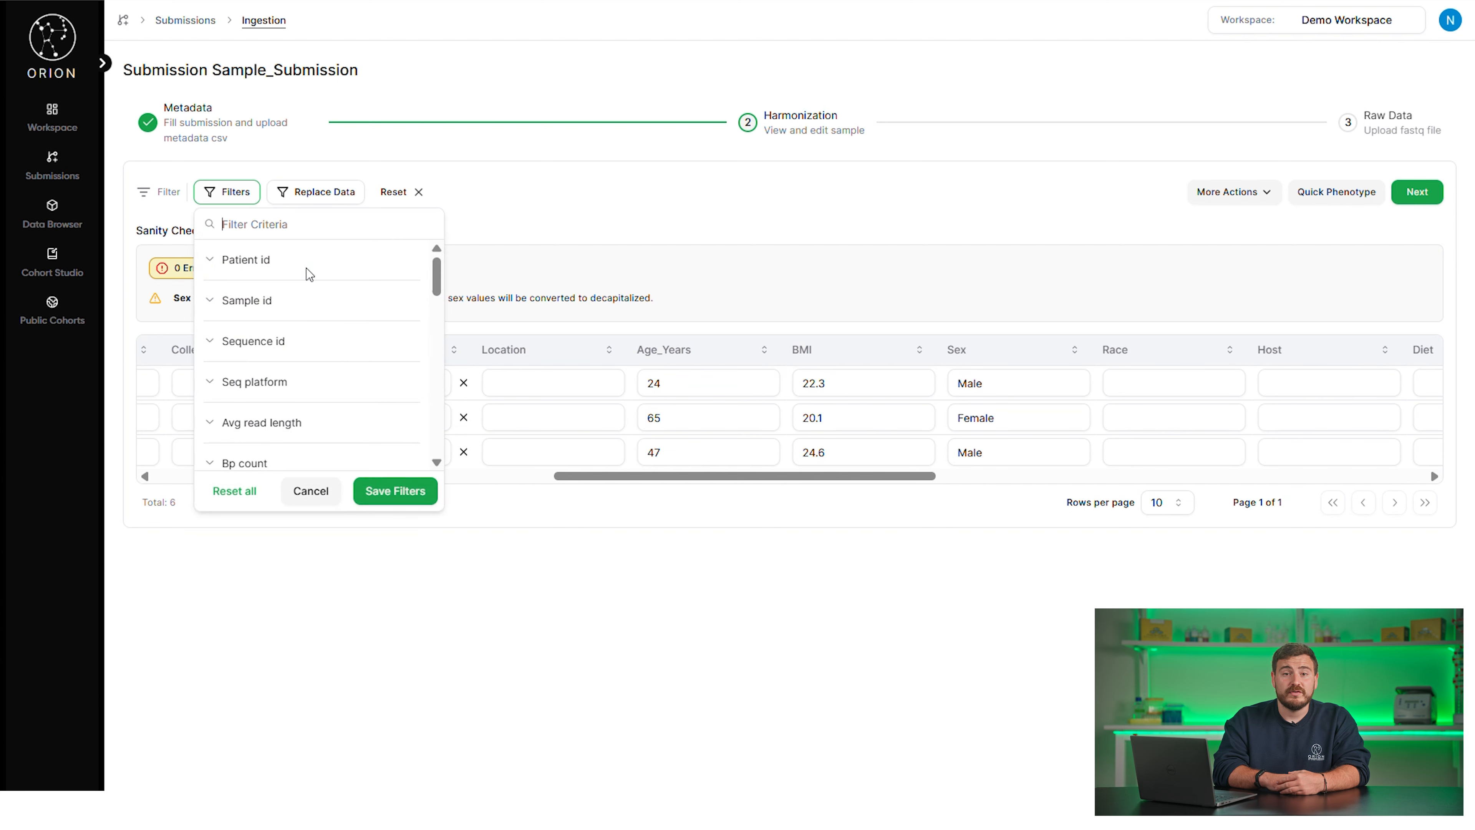
{"action": "left_click", "coordinate": [313, 492]}
{"action": "left_click", "coordinate": [386, 192]}
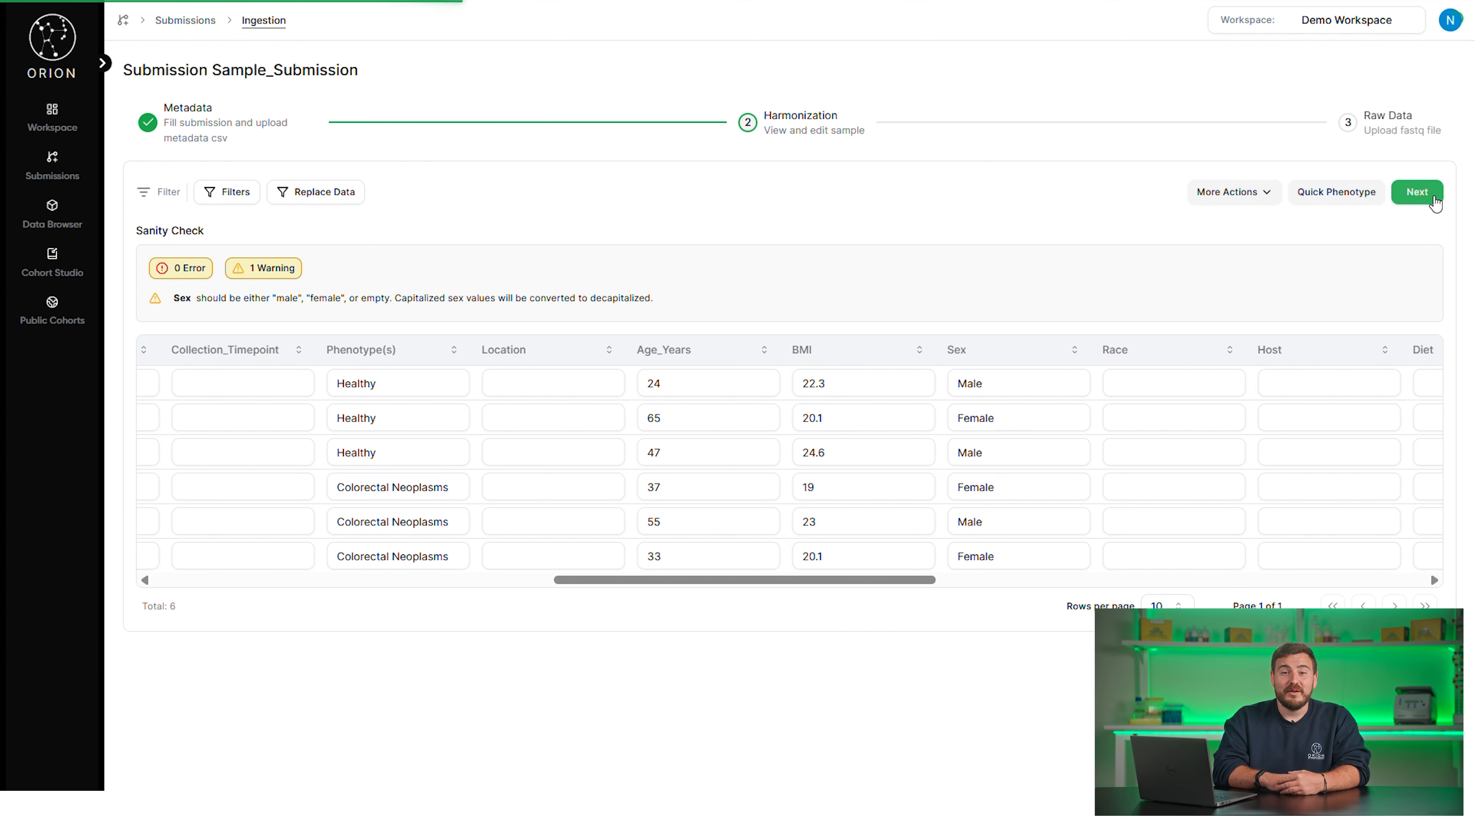
Step: Import all the fastq.gz files from the beta_test_rawdata folder as the submission's raw data and submit it
{"action": "left_click", "coordinate": [1417, 192]}
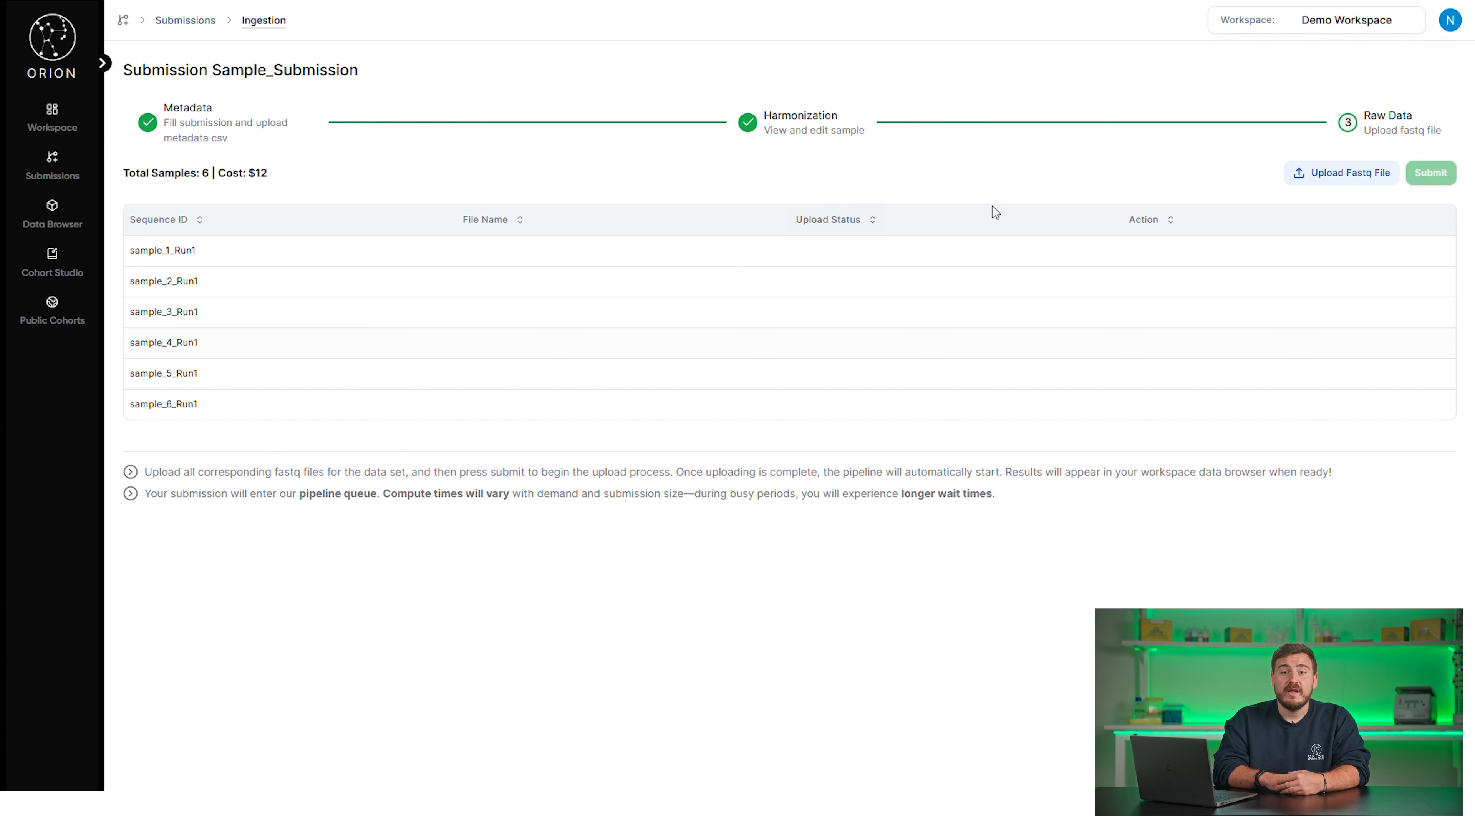
{"action": "left_click", "coordinate": [1334, 175]}
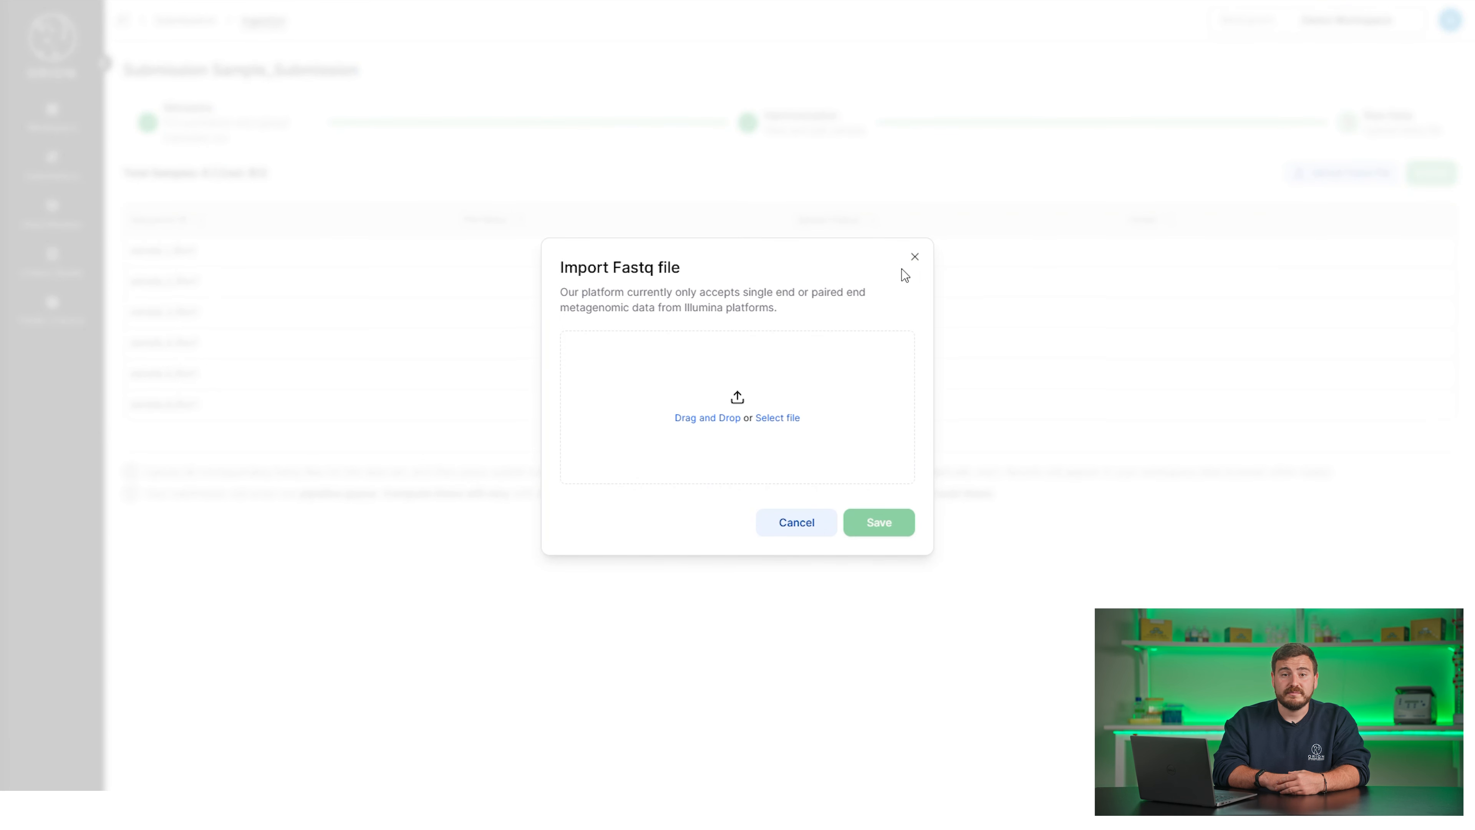
{"action": "left_click", "coordinate": [722, 417]}
{"action": "double_click", "coordinate": [282, 70]}
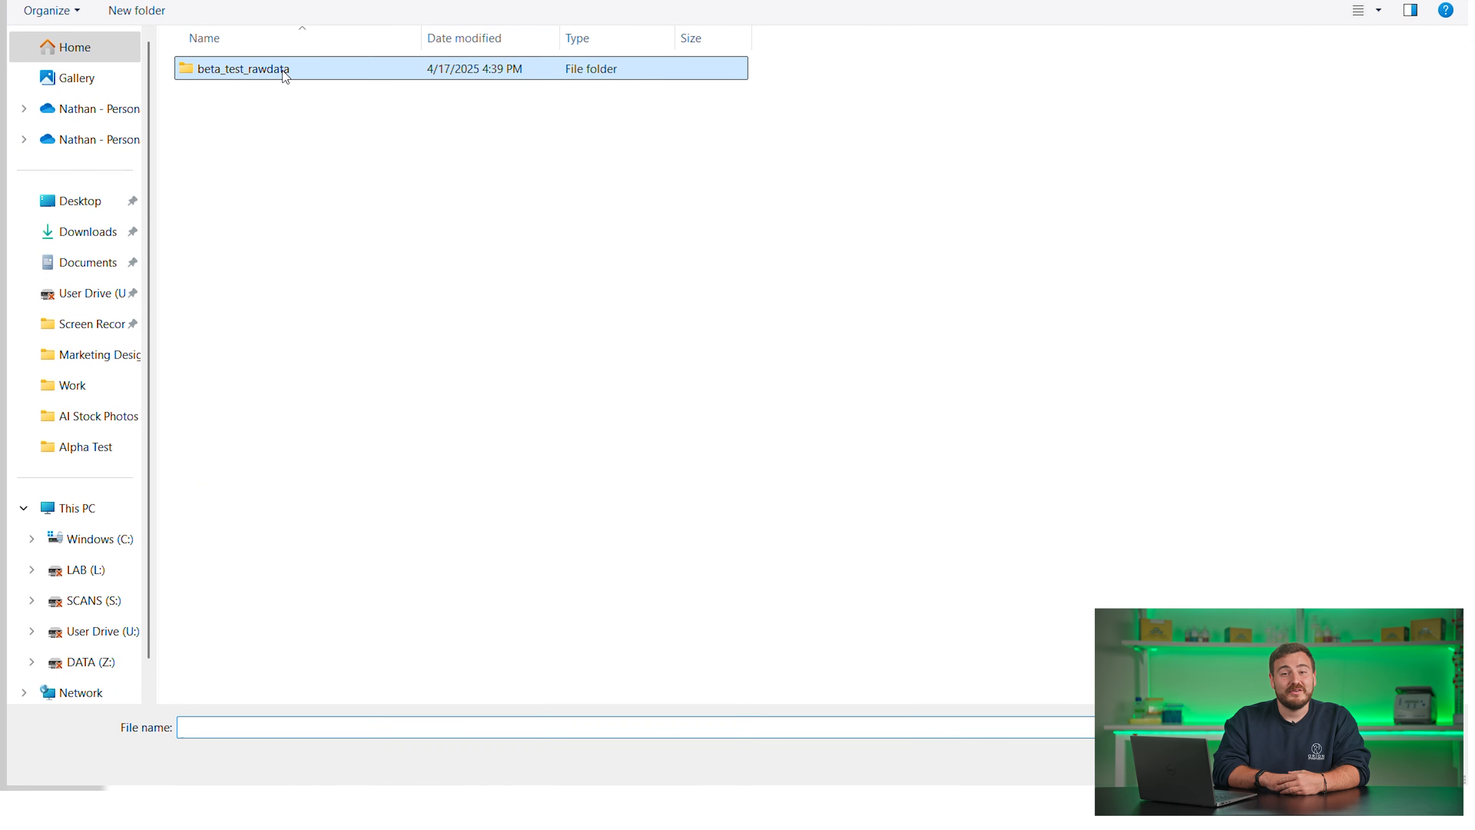
{"action": "left_click_drag", "start_coordinate": [286, 461], "coordinate": [272, 61]}
{"action": "key", "text": "Return"}
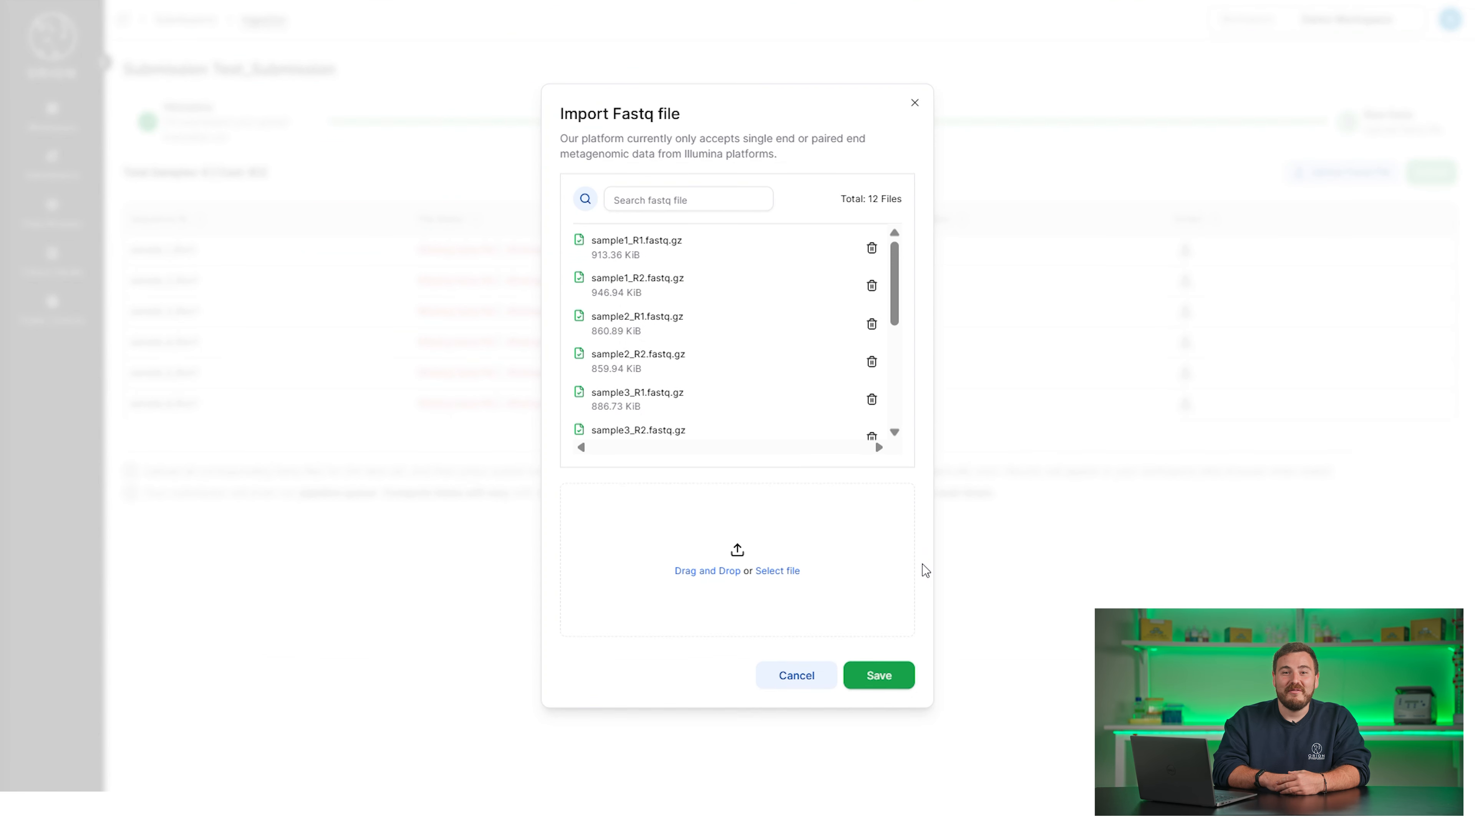
{"action": "left_click", "coordinate": [881, 680]}
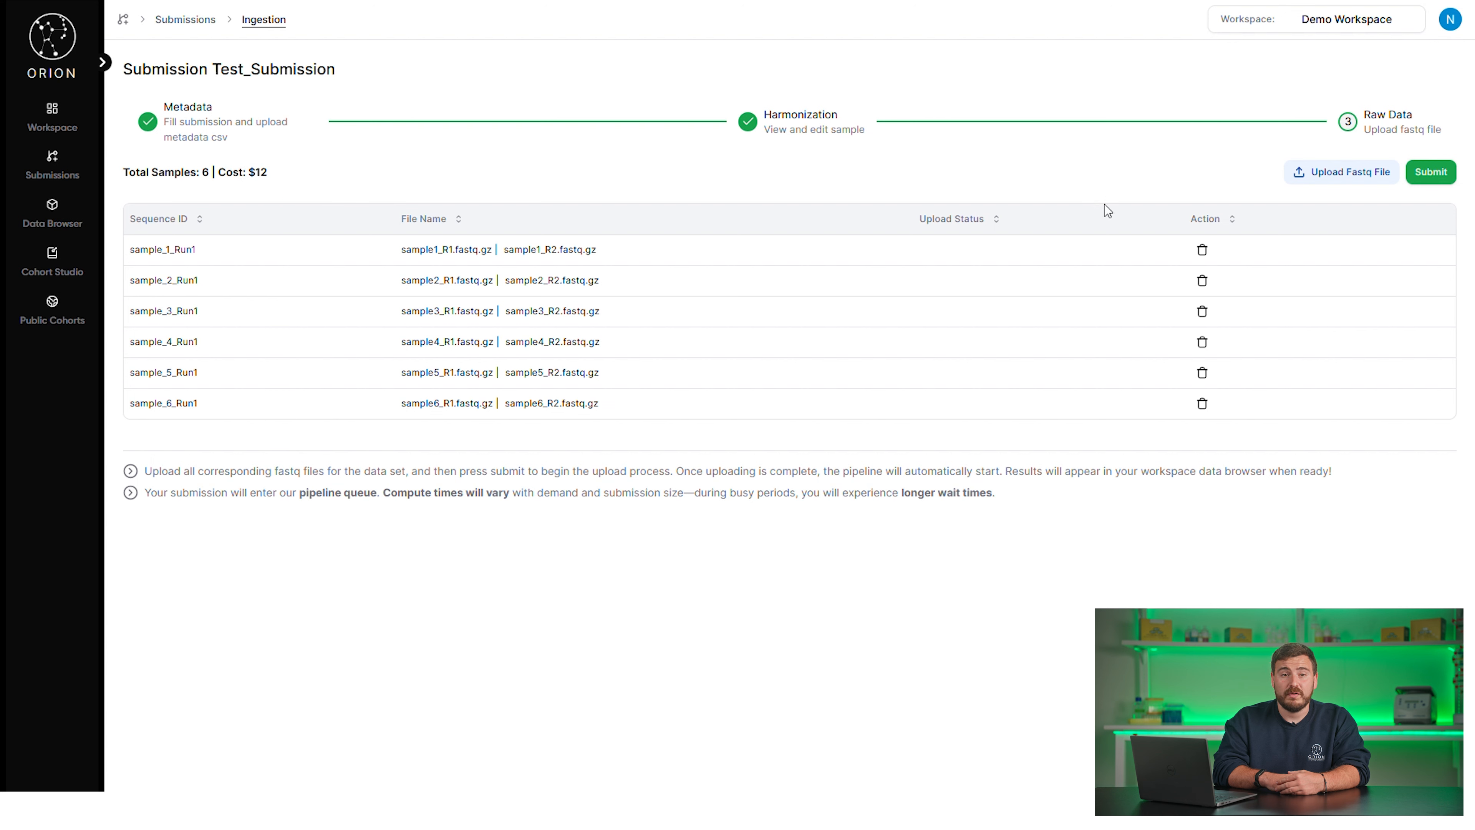
{"action": "left_click", "coordinate": [1437, 176]}
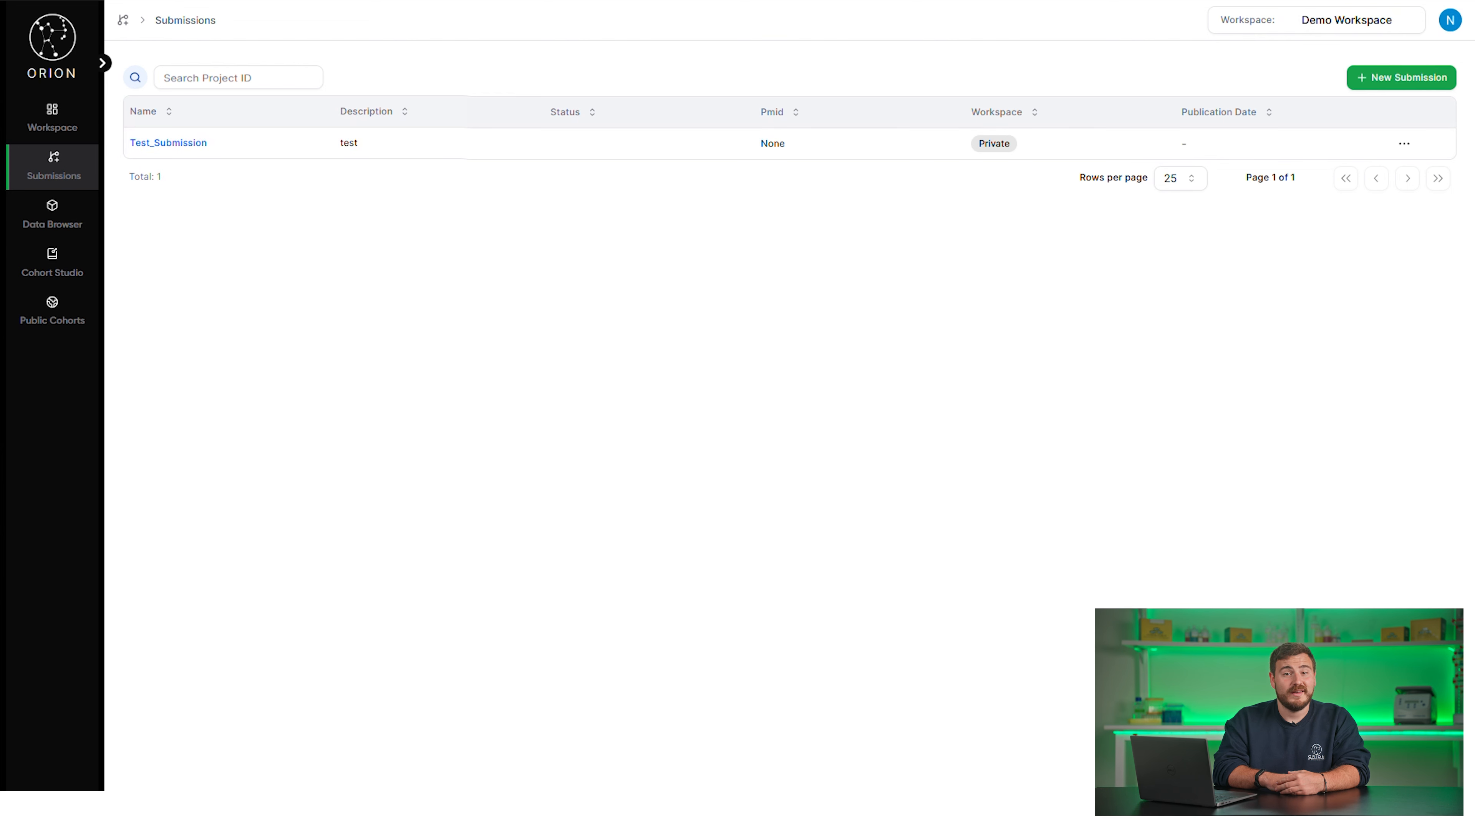
Step: Open the Data Browser and switch Public Data off and back on
{"action": "left_click", "coordinate": [53, 208]}
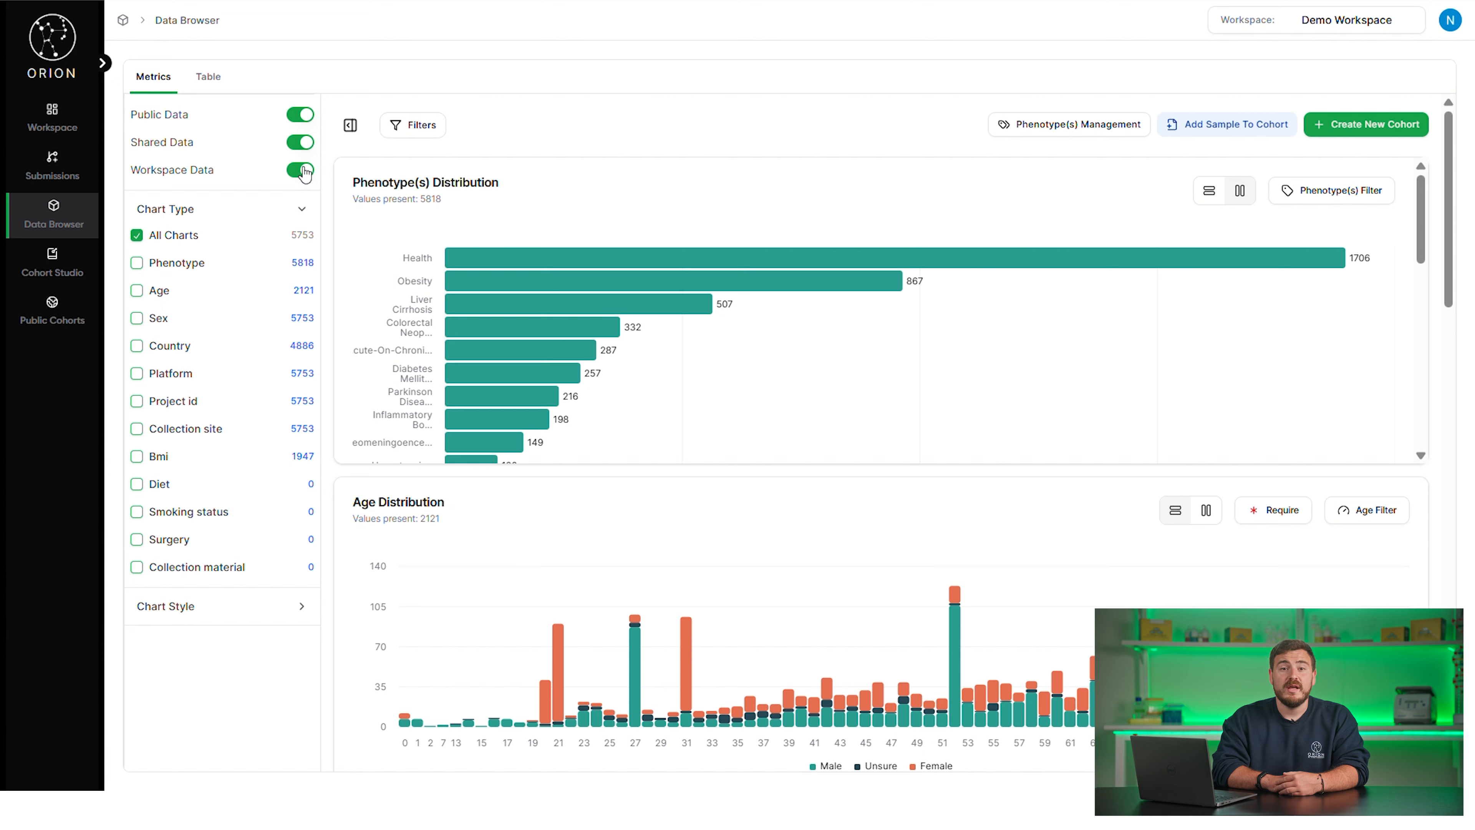
{"action": "left_click", "coordinate": [304, 121]}
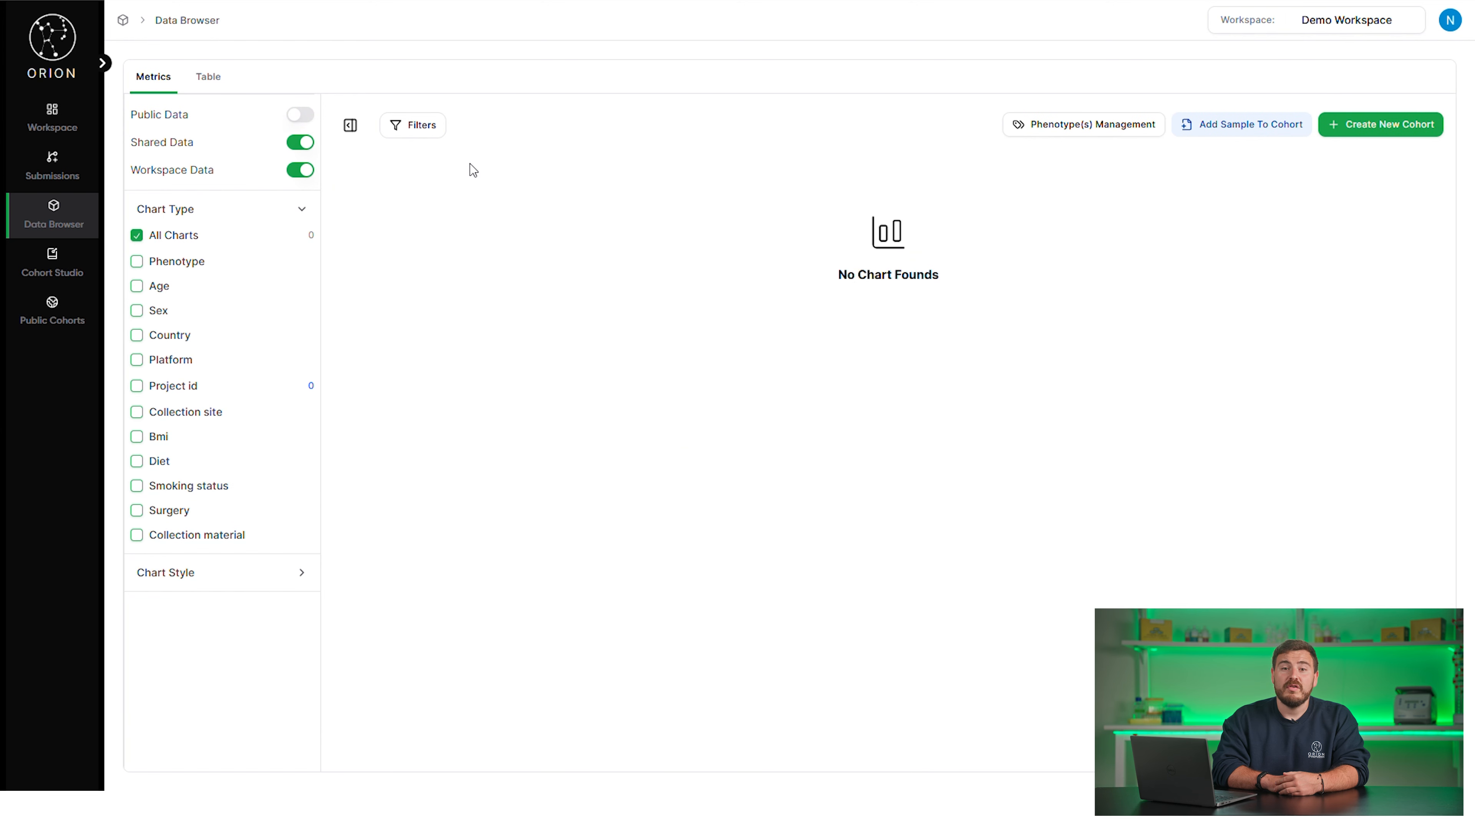
{"action": "left_click", "coordinate": [299, 118]}
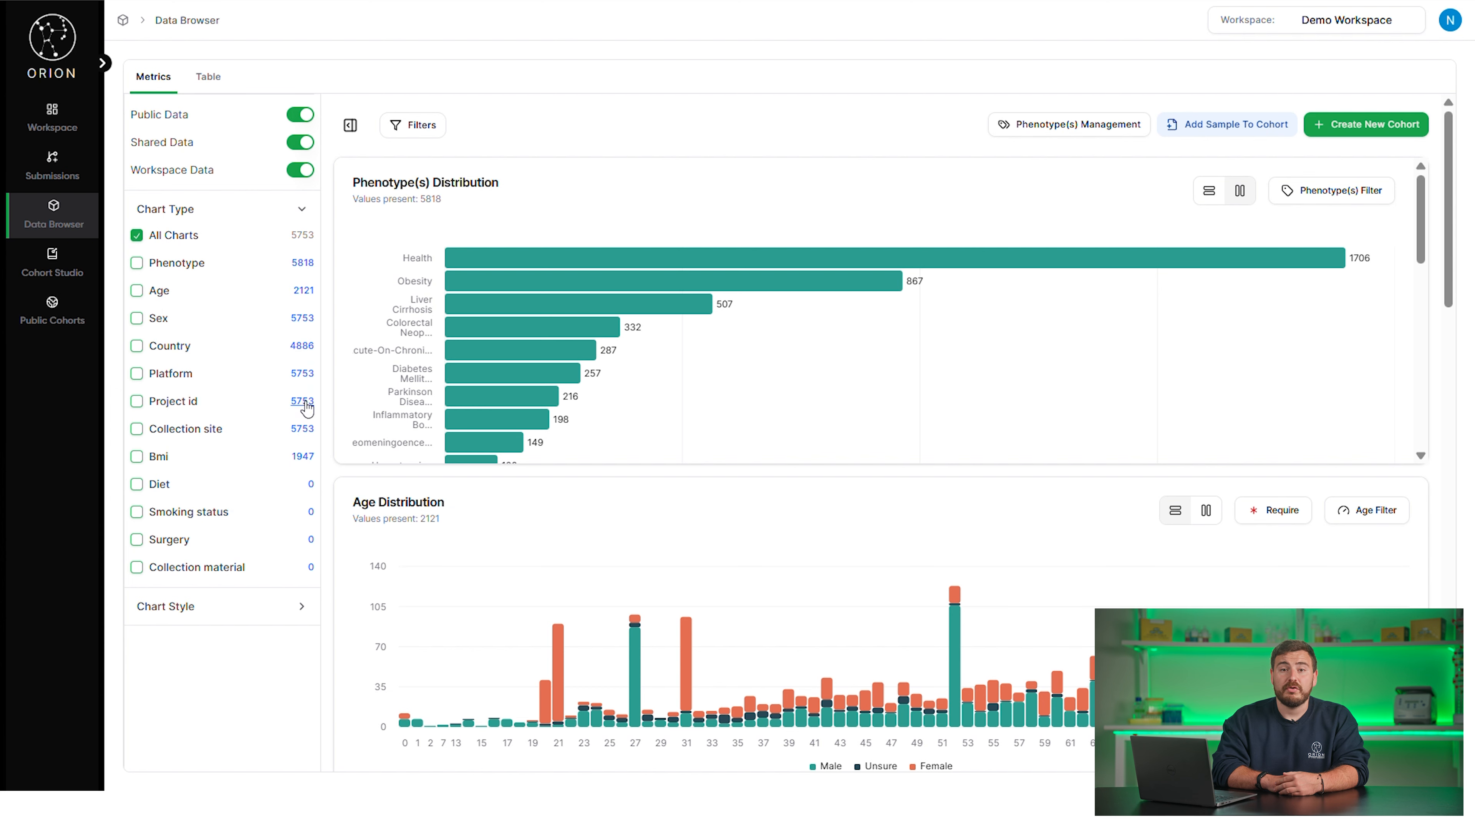
Step: Examine the age, BMI, collection site, country, sex and platform charts, including the Platform and Country pie slices
{"action": "scroll", "coordinate": [717, 555], "scroll_direction": "down", "scroll_amount": 5}
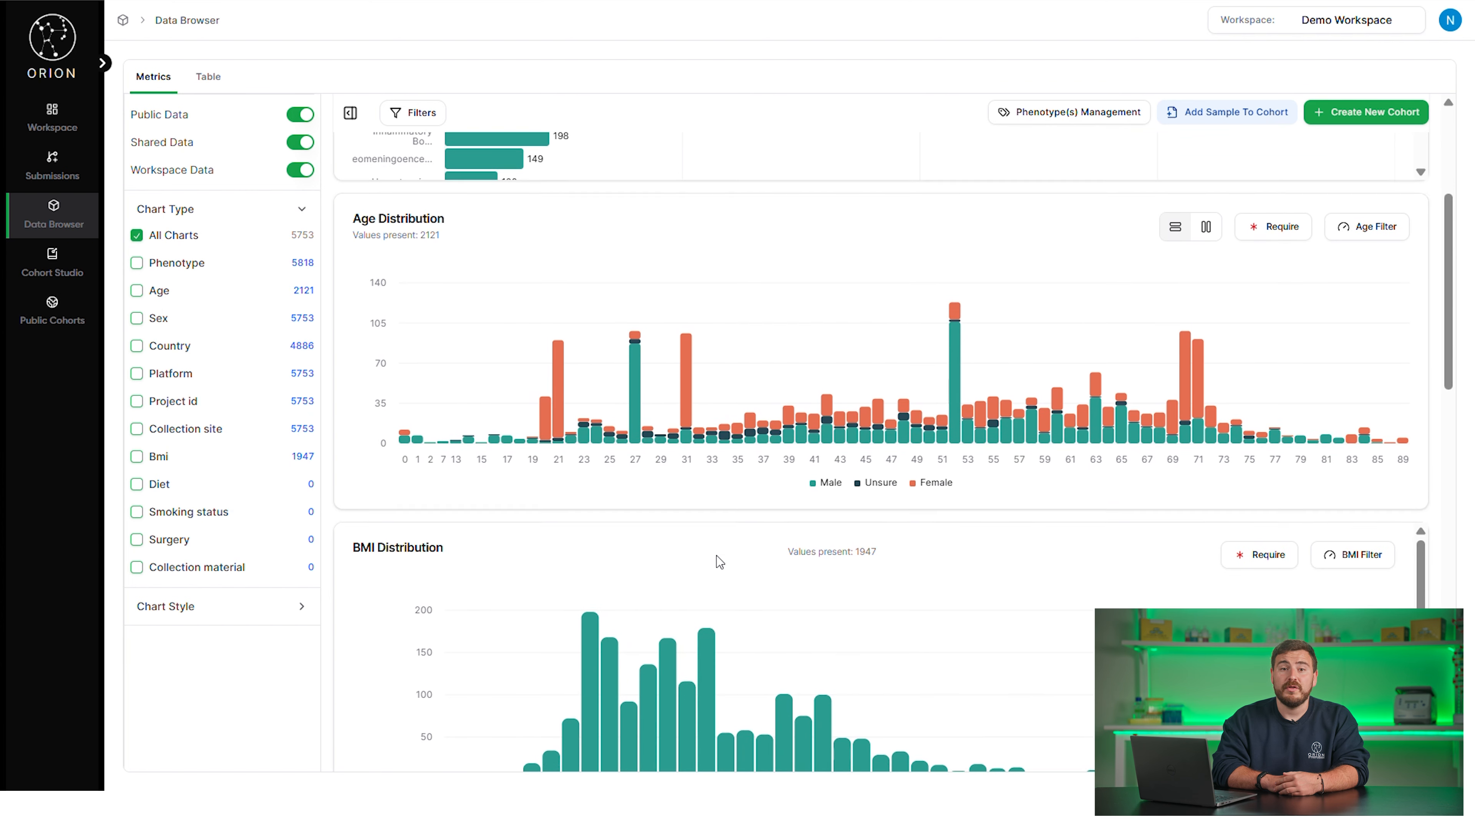
{"action": "scroll", "coordinate": [1099, 518], "scroll_direction": "down", "scroll_amount": 6}
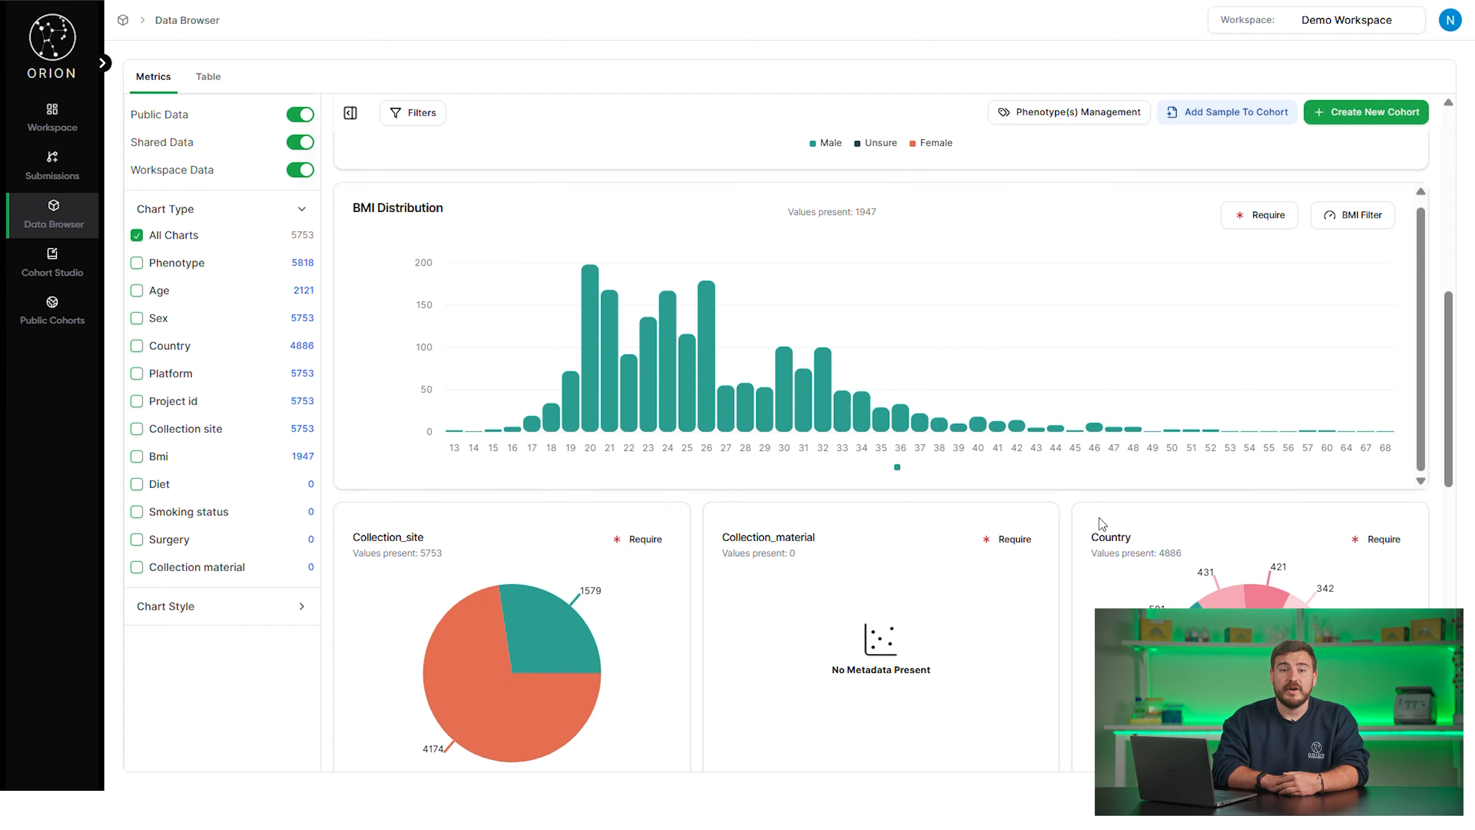
{"action": "scroll", "coordinate": [1101, 523], "scroll_direction": "down", "scroll_amount": 5}
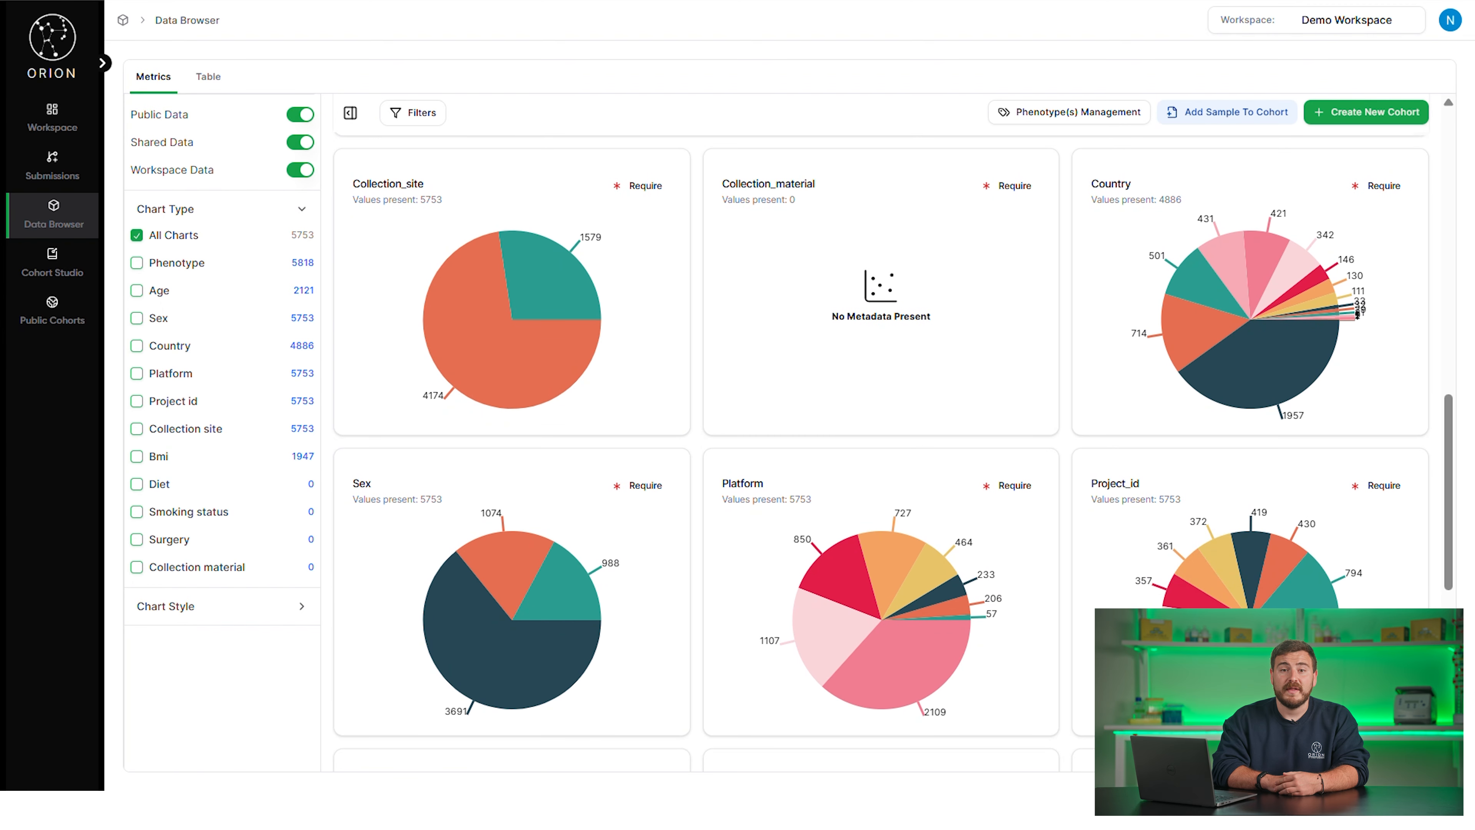
{"action": "mouse_move", "coordinate": [836, 572]}
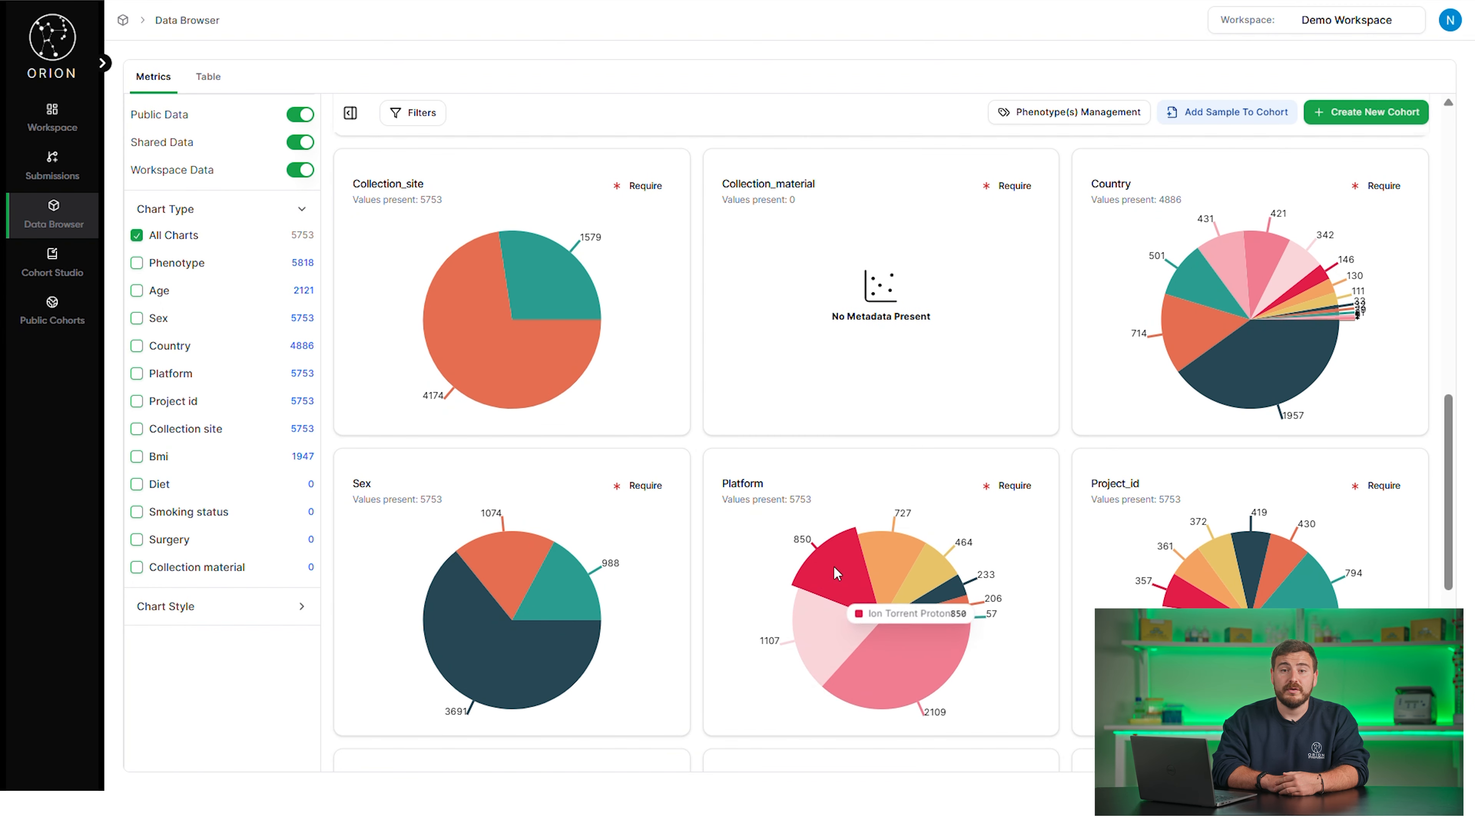
{"action": "mouse_move", "coordinate": [1194, 327]}
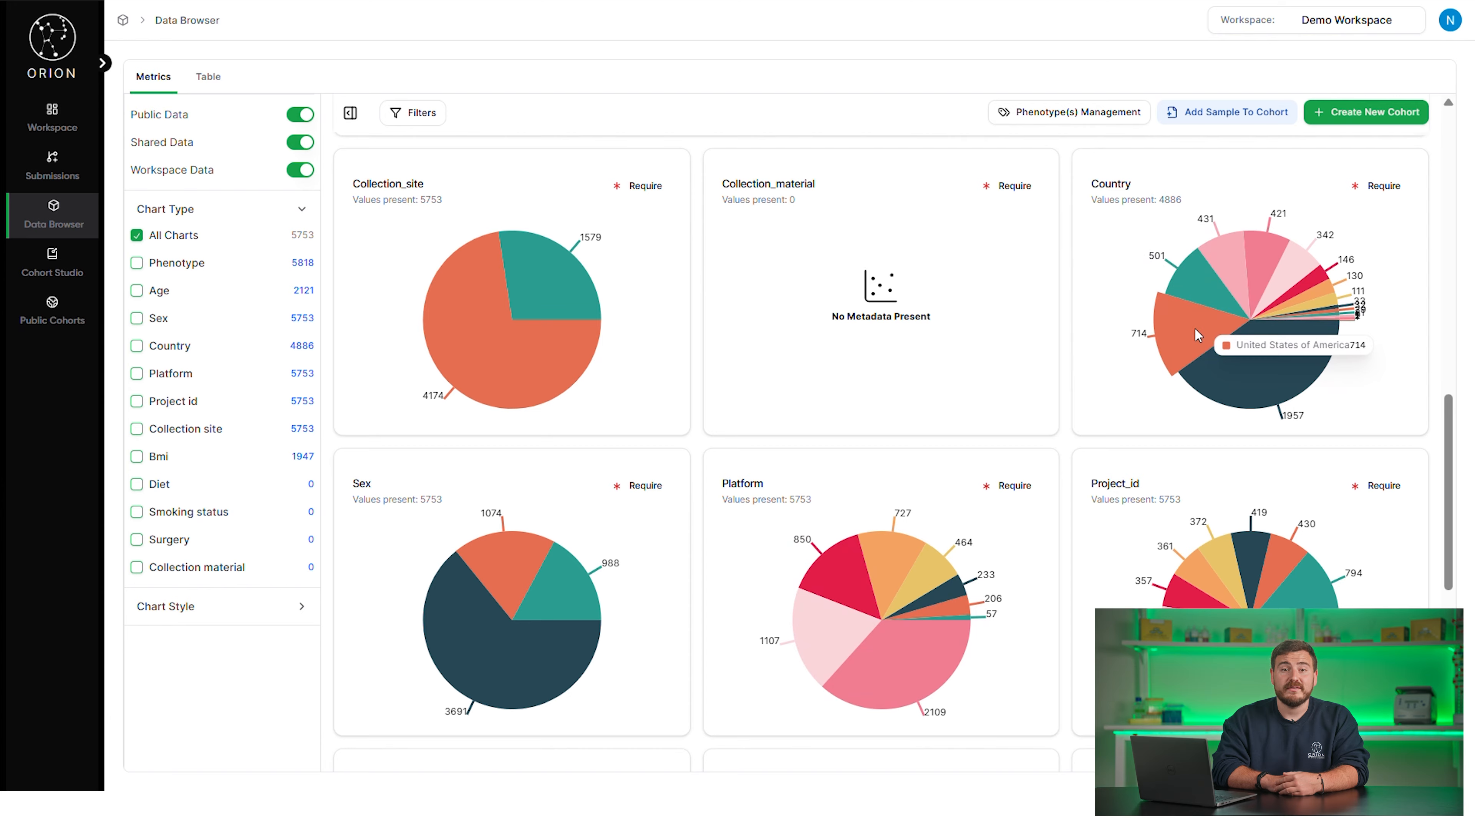
Step: Filter the Data Browser samples to the Colorectal Neoplasms phenotype from the phenotype chart and review the updated distributions
{"action": "scroll", "coordinate": [1193, 327], "scroll_direction": "up", "scroll_amount": 10}
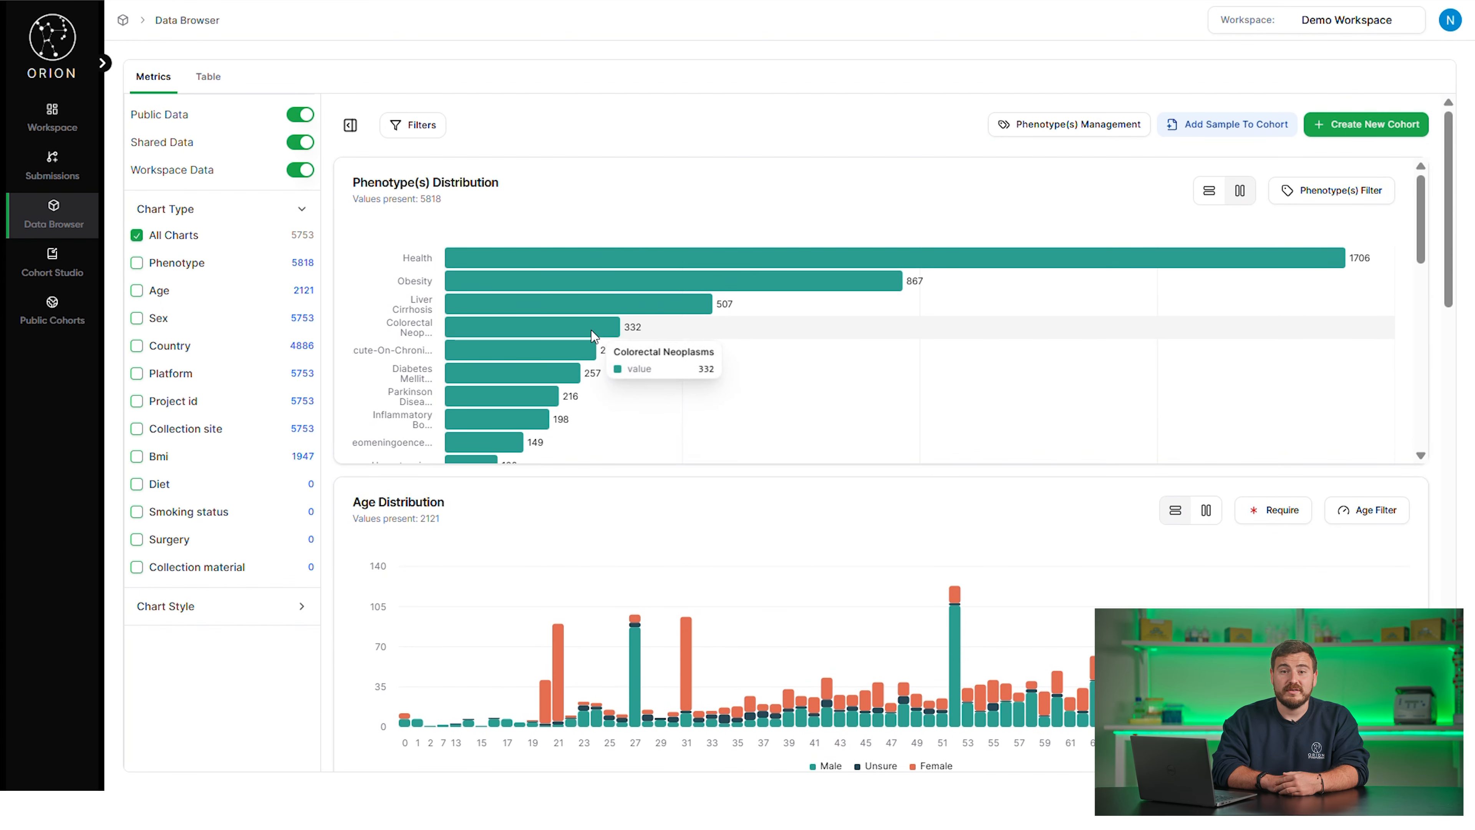
{"action": "left_click", "coordinate": [523, 332]}
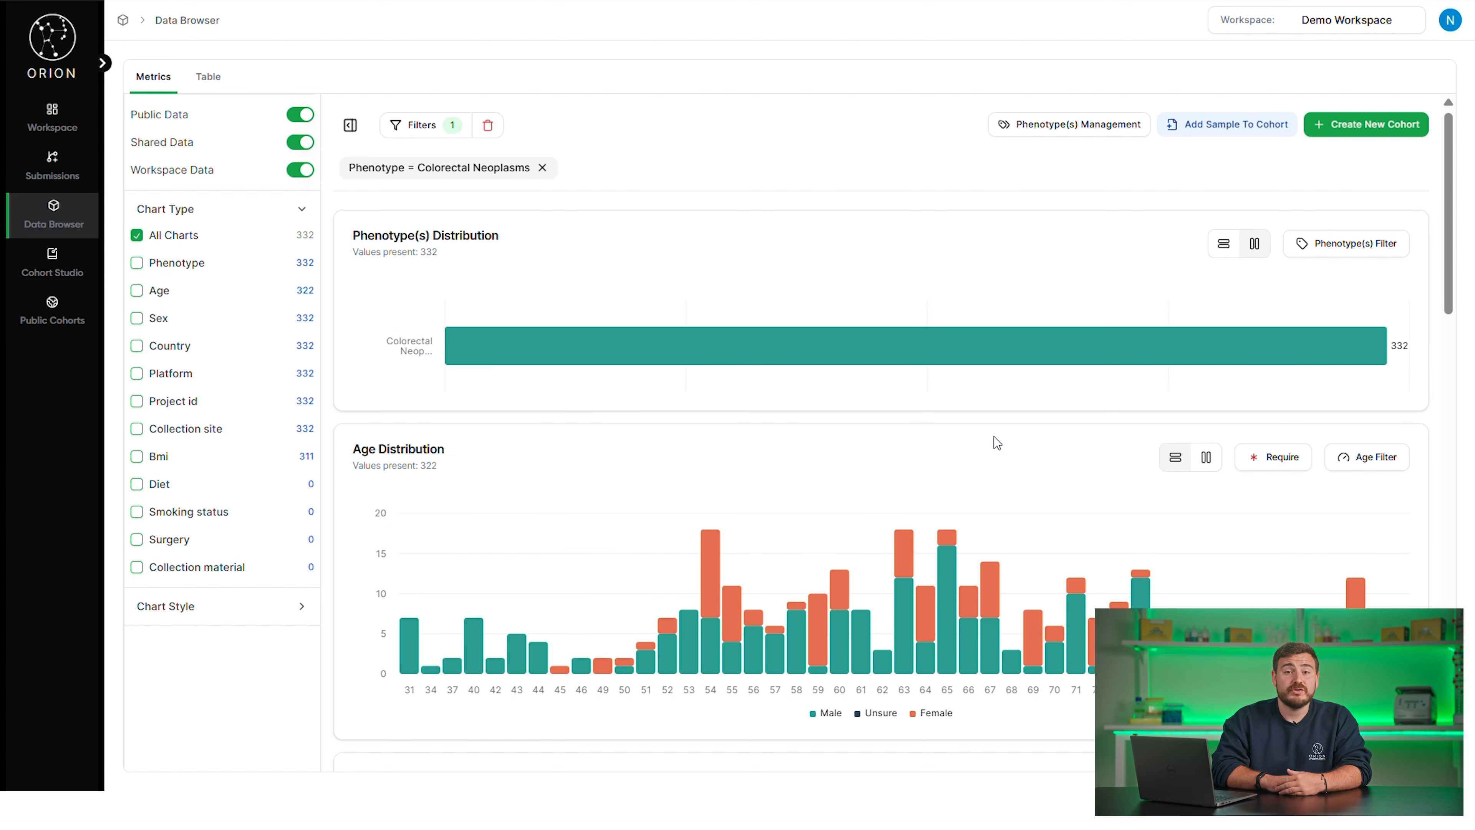
{"action": "scroll", "coordinate": [993, 435], "scroll_direction": "down", "scroll_amount": 1}
{"action": "scroll", "coordinate": [994, 435], "scroll_direction": "up", "scroll_amount": 1}
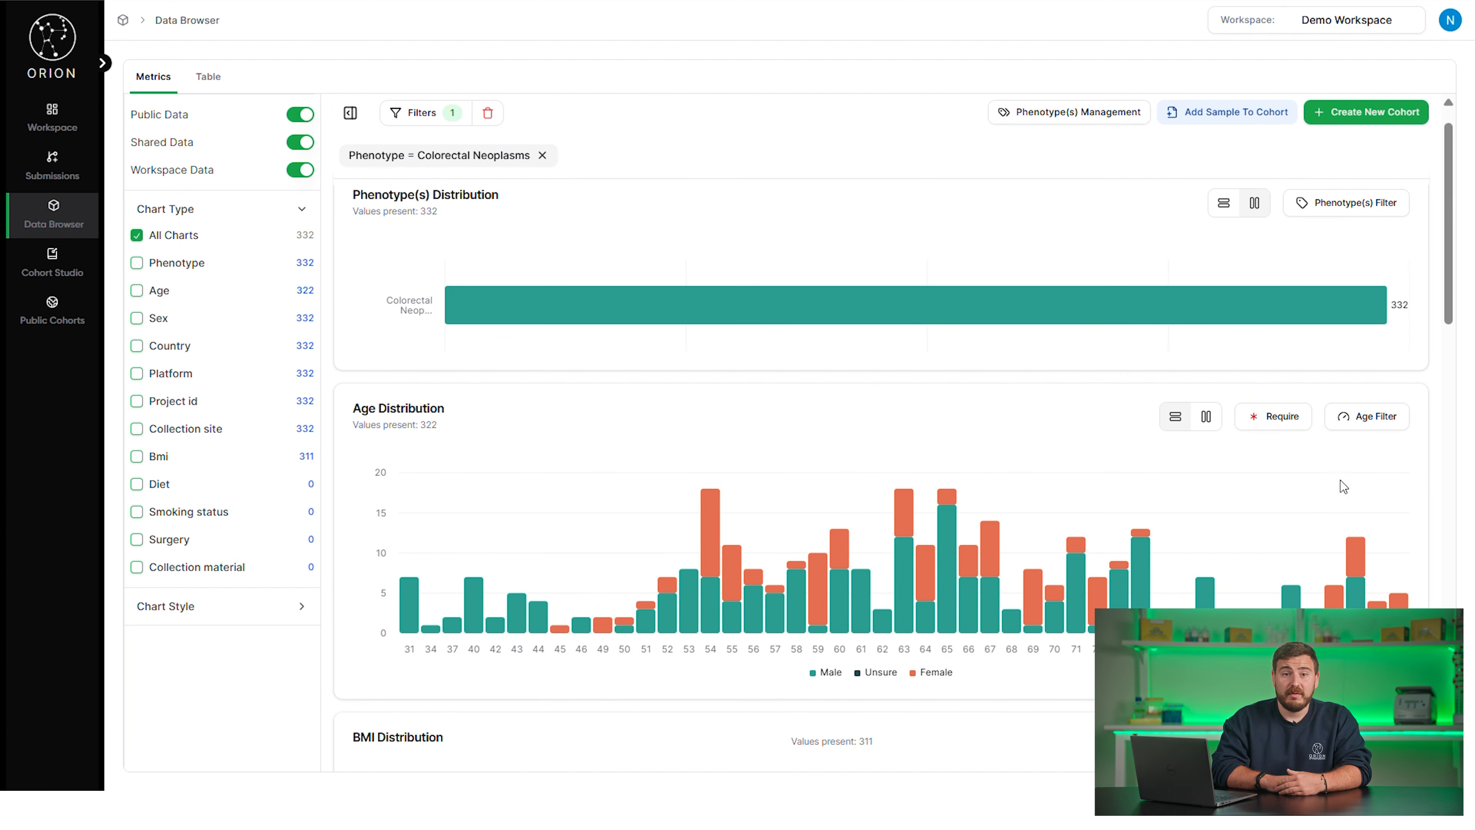
Step: Filter the Colorectal Neoplasms samples to ages above 0 and below 80 years using the Age Distribution filter
{"action": "scroll", "coordinate": [1384, 508], "scroll_direction": "down", "scroll_amount": 12}
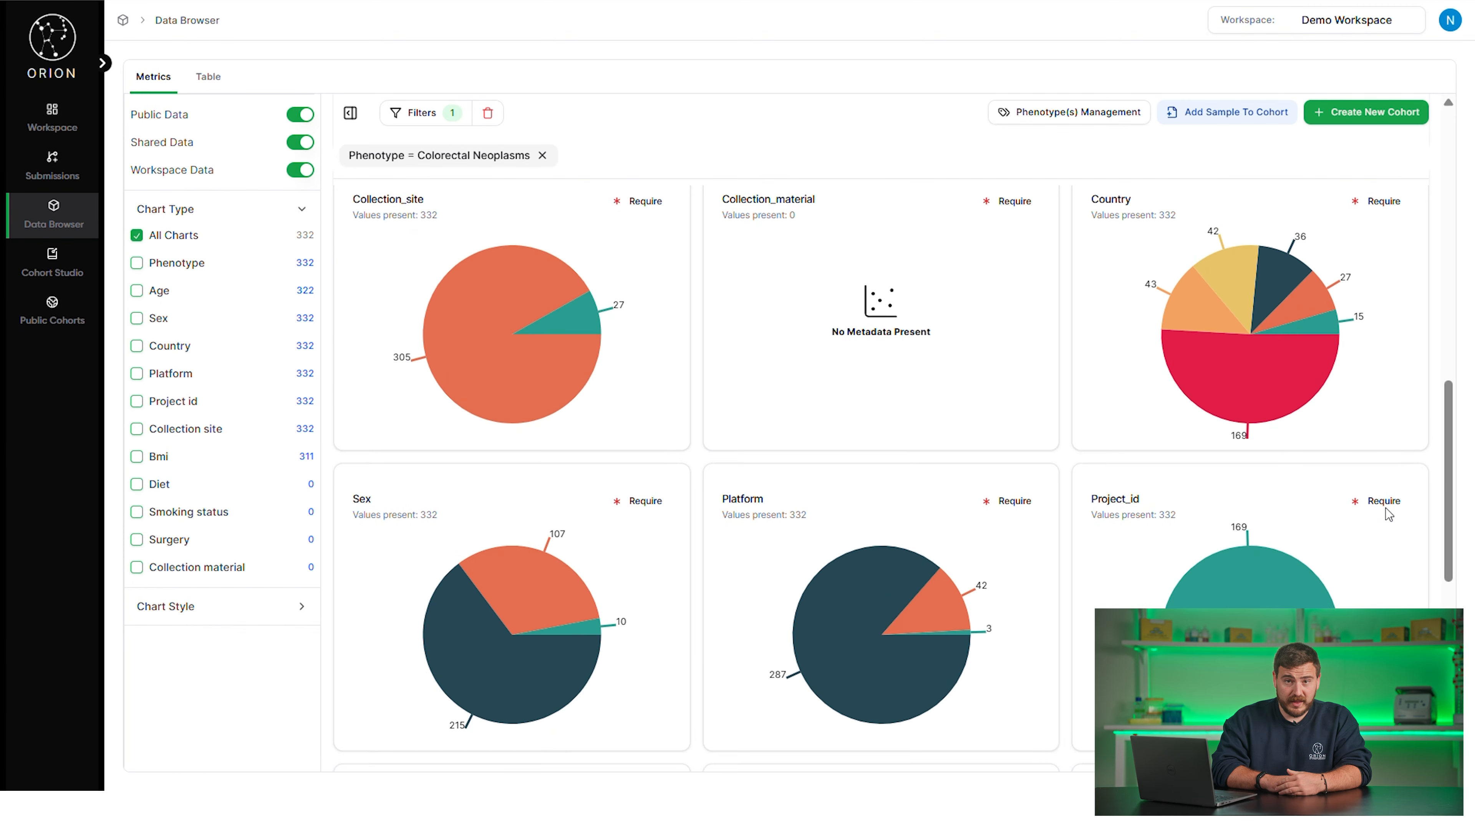
{"action": "scroll", "coordinate": [1385, 507], "scroll_direction": "down", "scroll_amount": 4}
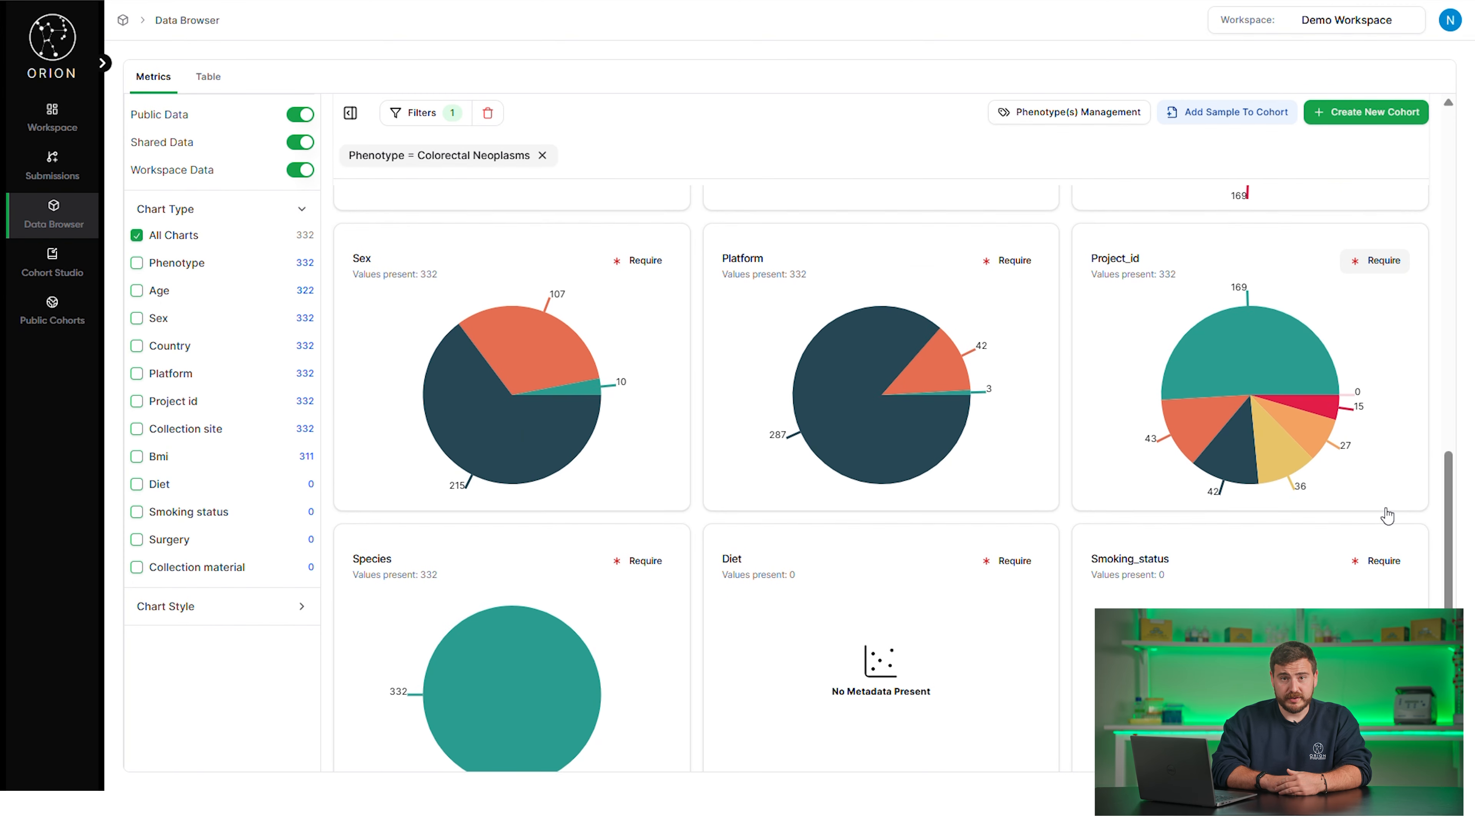
{"action": "scroll", "coordinate": [1385, 507], "scroll_direction": "up", "scroll_amount": 10}
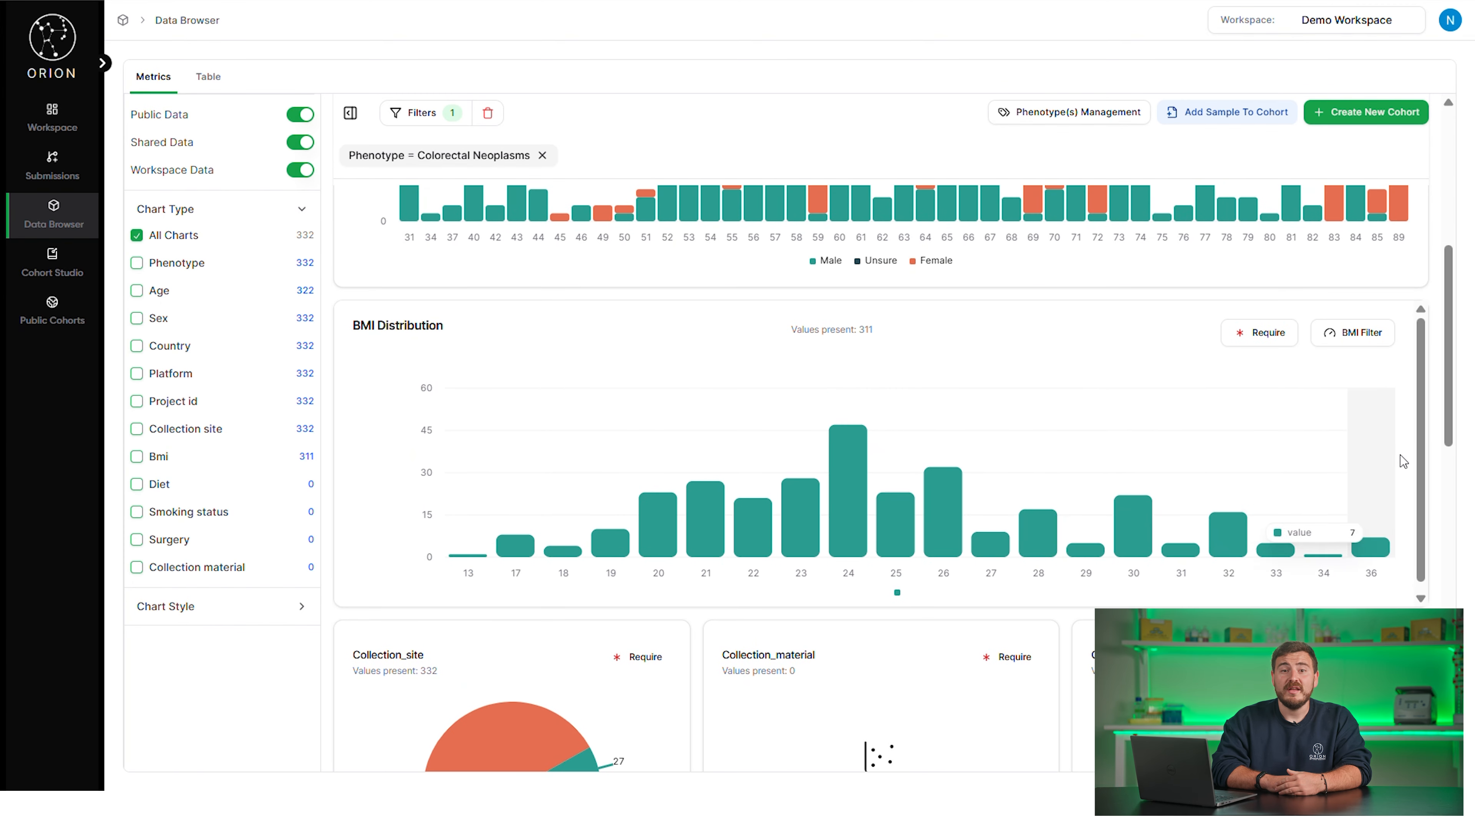
{"action": "scroll", "coordinate": [1400, 454], "scroll_direction": "up", "scroll_amount": 4}
{"action": "left_click", "coordinate": [1353, 259]}
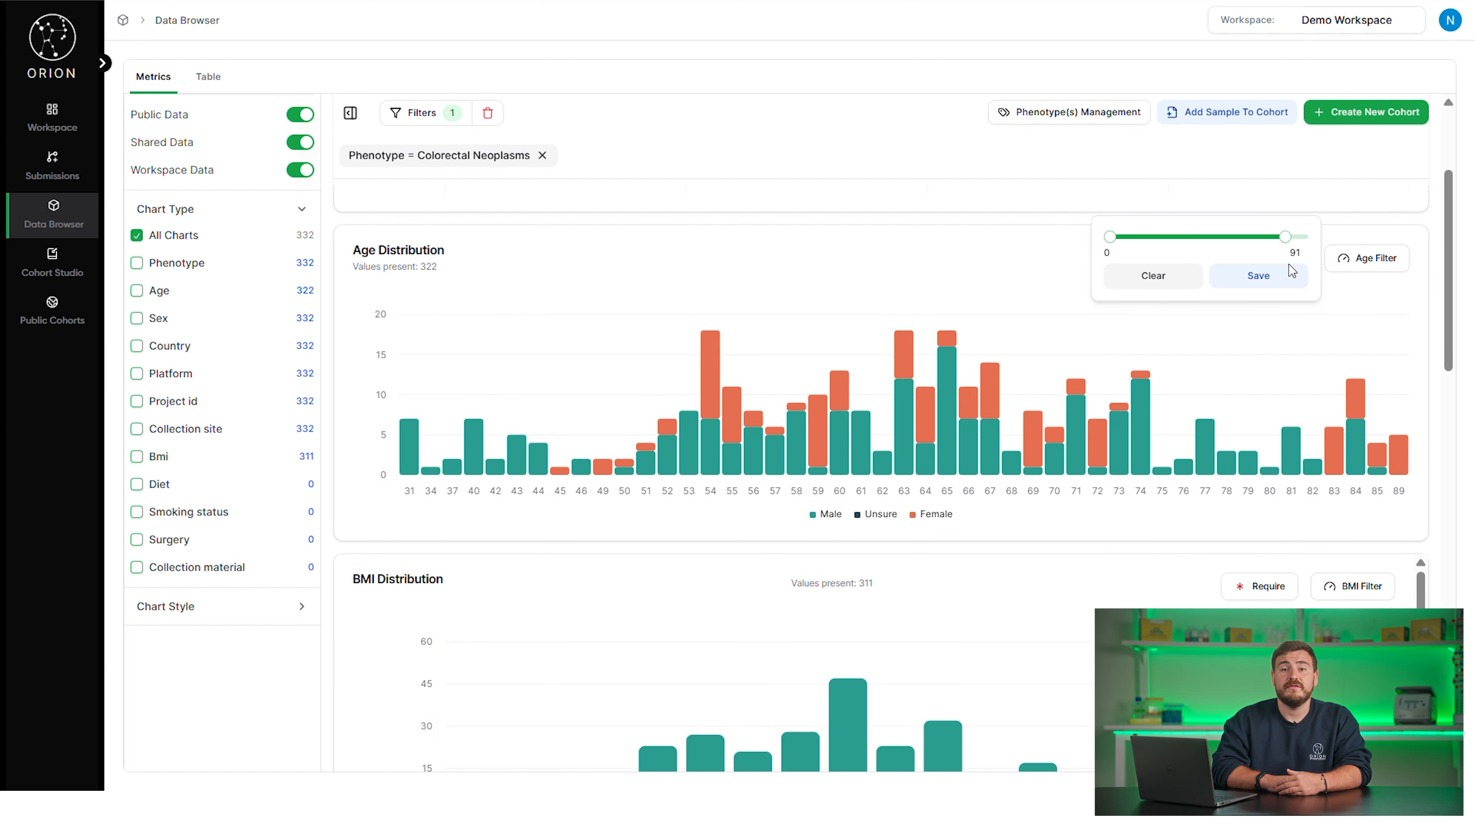
{"action": "left_click", "coordinate": [1268, 273]}
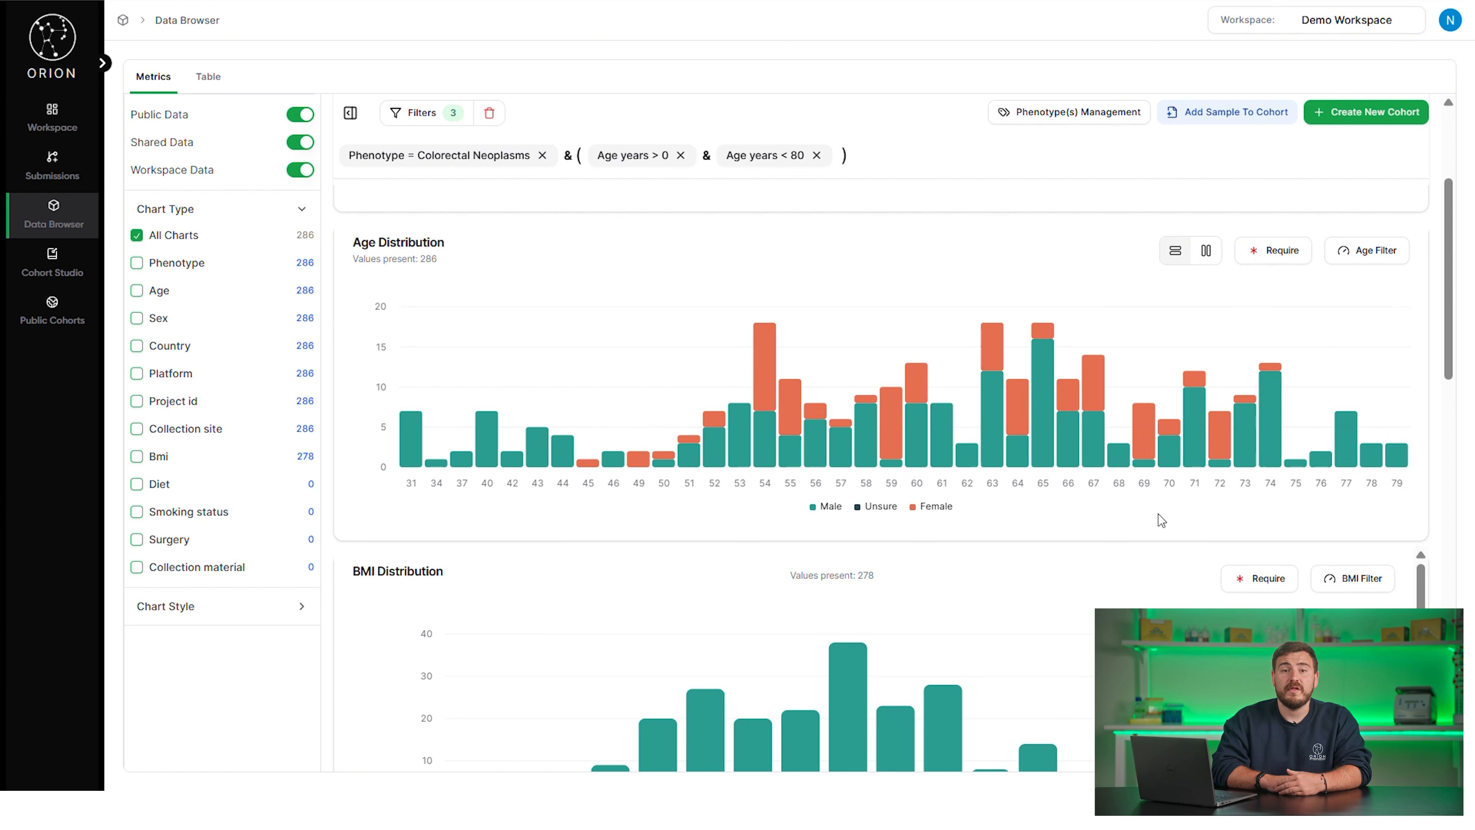
Step: Restrict the samples to USA from the Country chart and to Male from the Sex chart
{"action": "scroll", "coordinate": [1158, 514], "scroll_direction": "down", "scroll_amount": 2}
{"action": "scroll", "coordinate": [1158, 515], "scroll_direction": "down", "scroll_amount": 8}
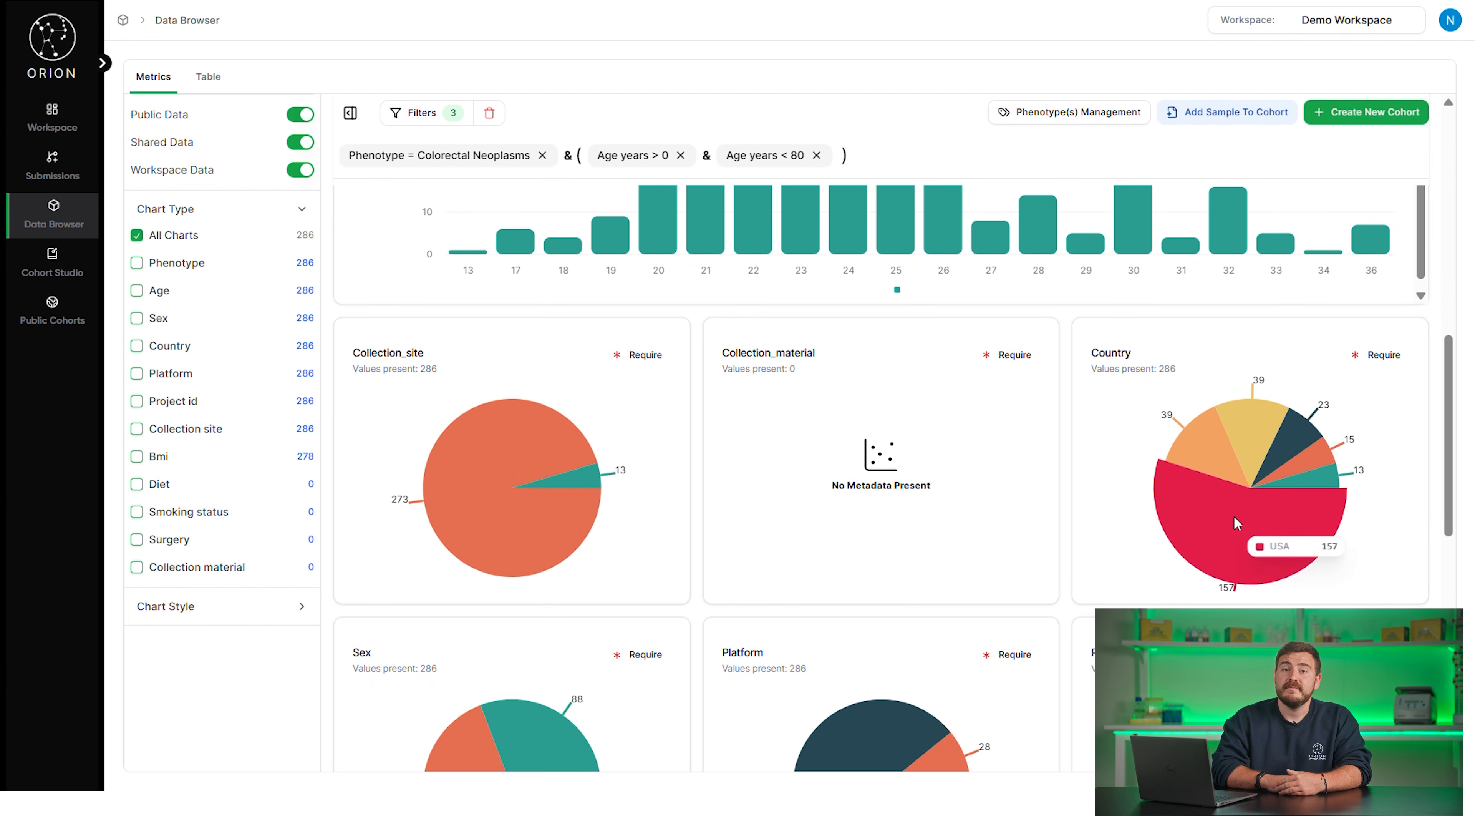
{"action": "left_click", "coordinate": [1233, 515]}
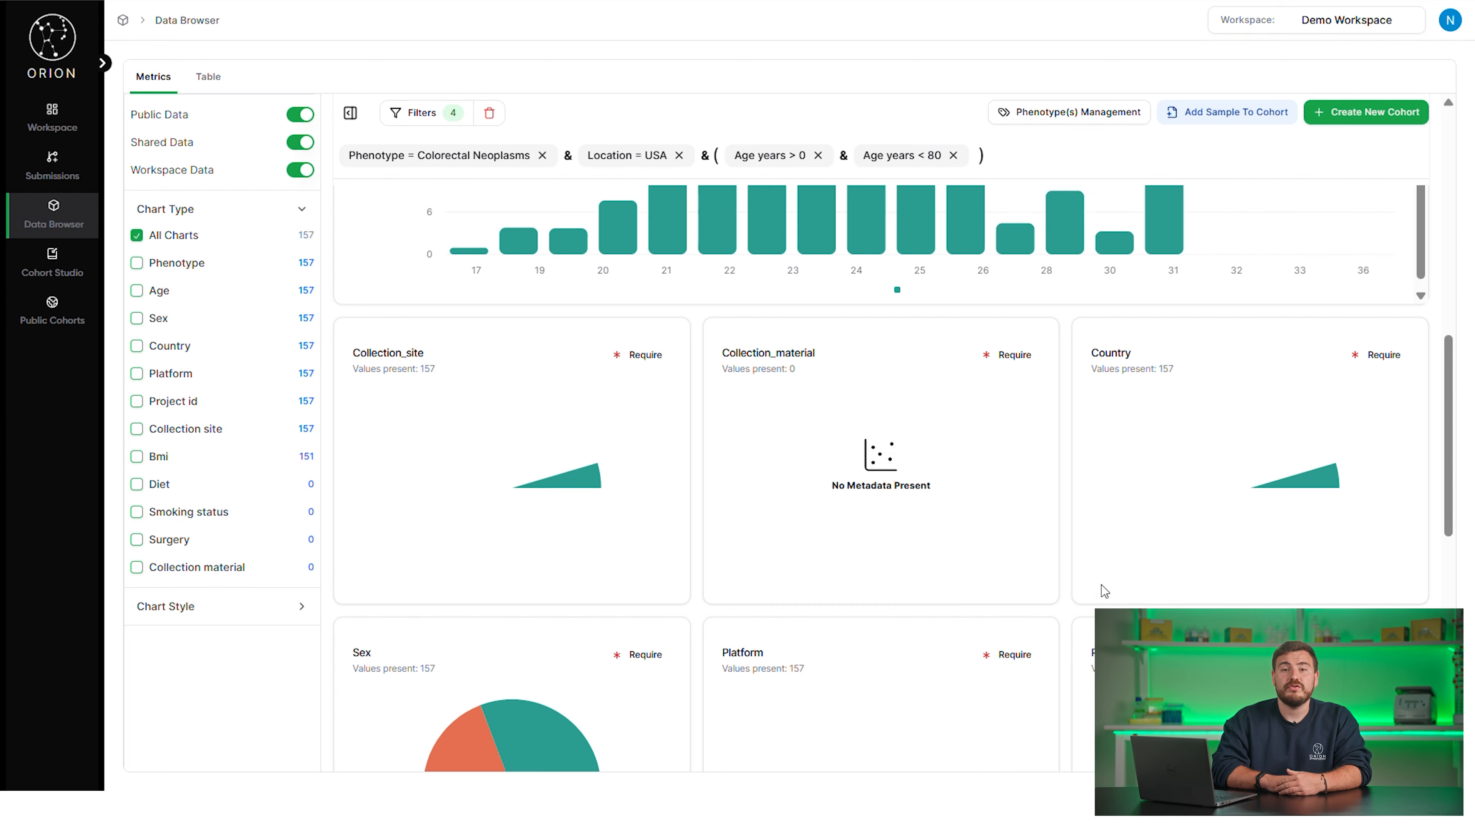
{"action": "scroll", "coordinate": [1102, 585], "scroll_direction": "down", "scroll_amount": 3}
{"action": "mouse_move", "coordinate": [500, 560]}
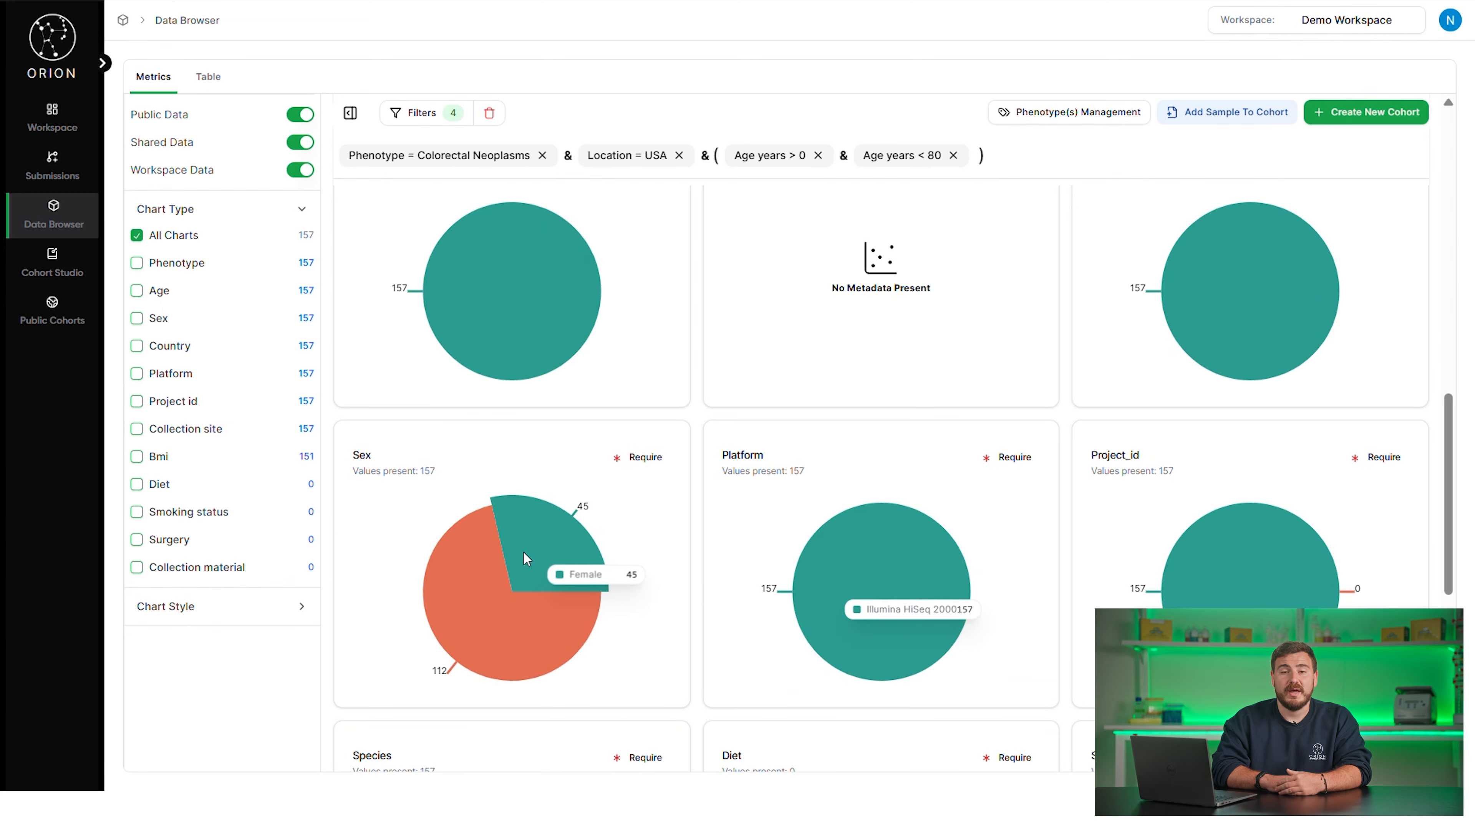
{"action": "left_click", "coordinate": [465, 622]}
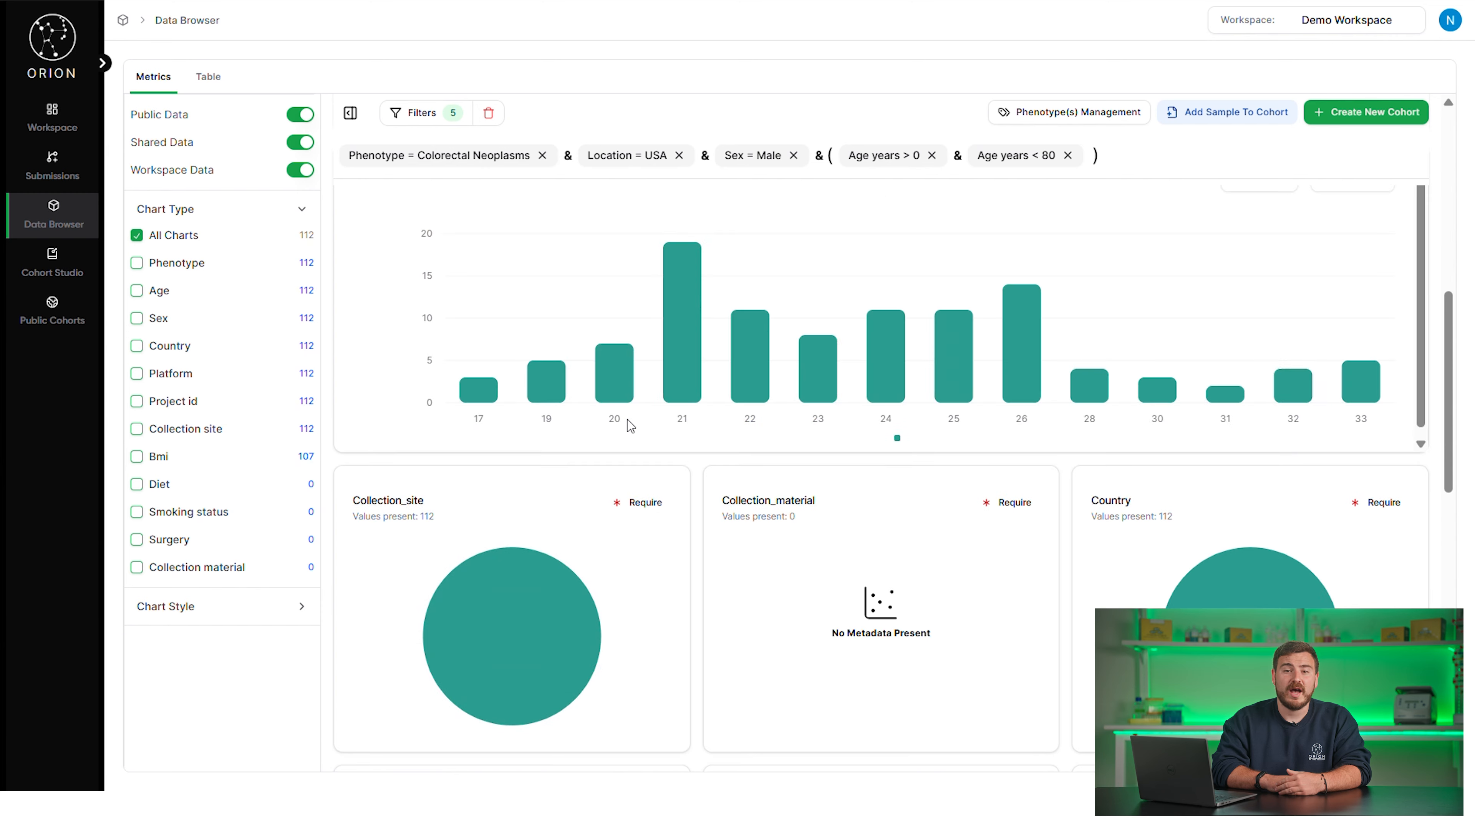
{"action": "mouse_move", "coordinate": [1298, 331]}
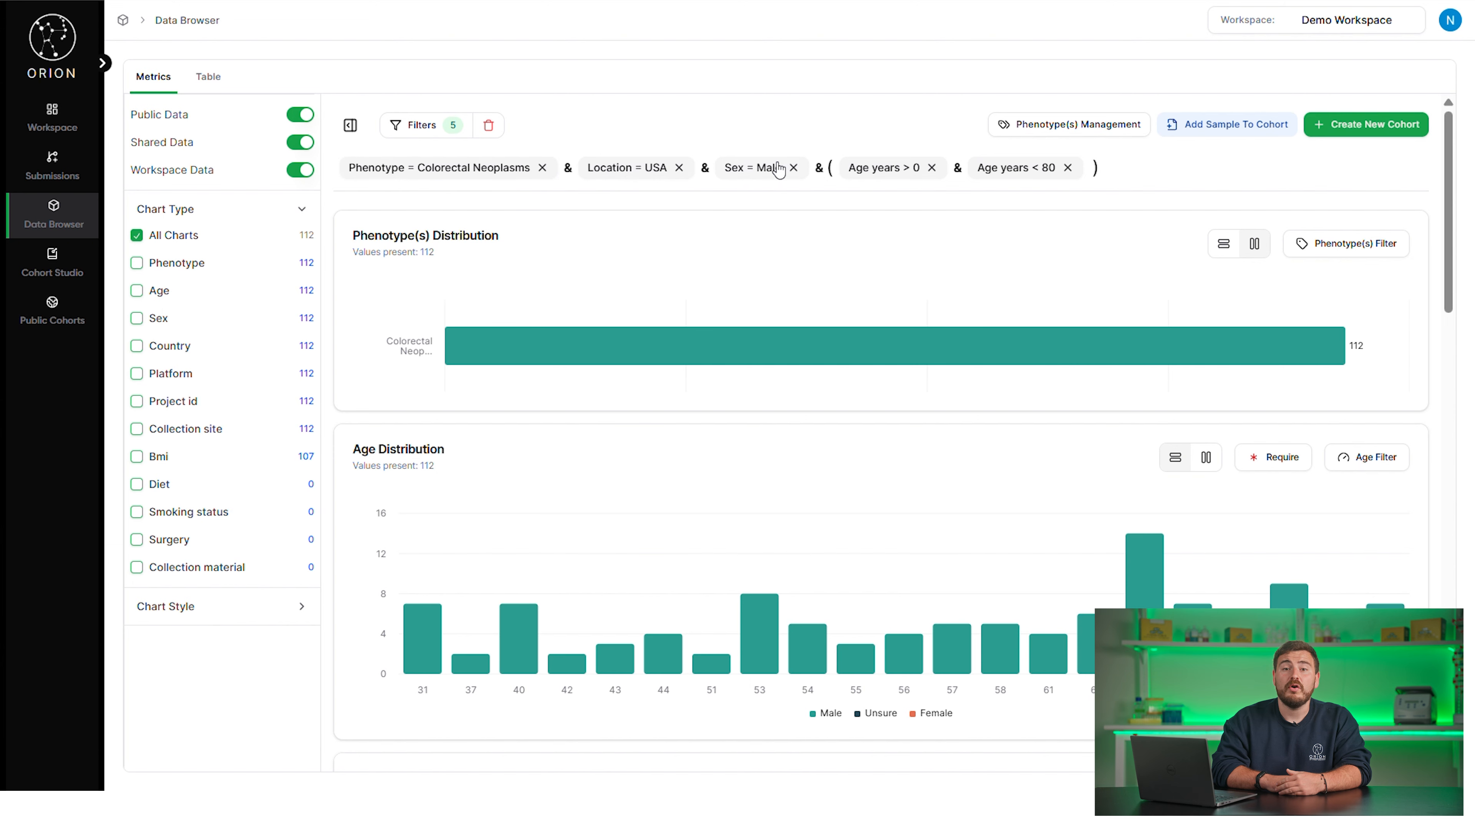
Step: Open the taxonomic filters and search for clostridium difficile, looking over the matches at each rank
{"action": "left_click", "coordinate": [427, 135]}
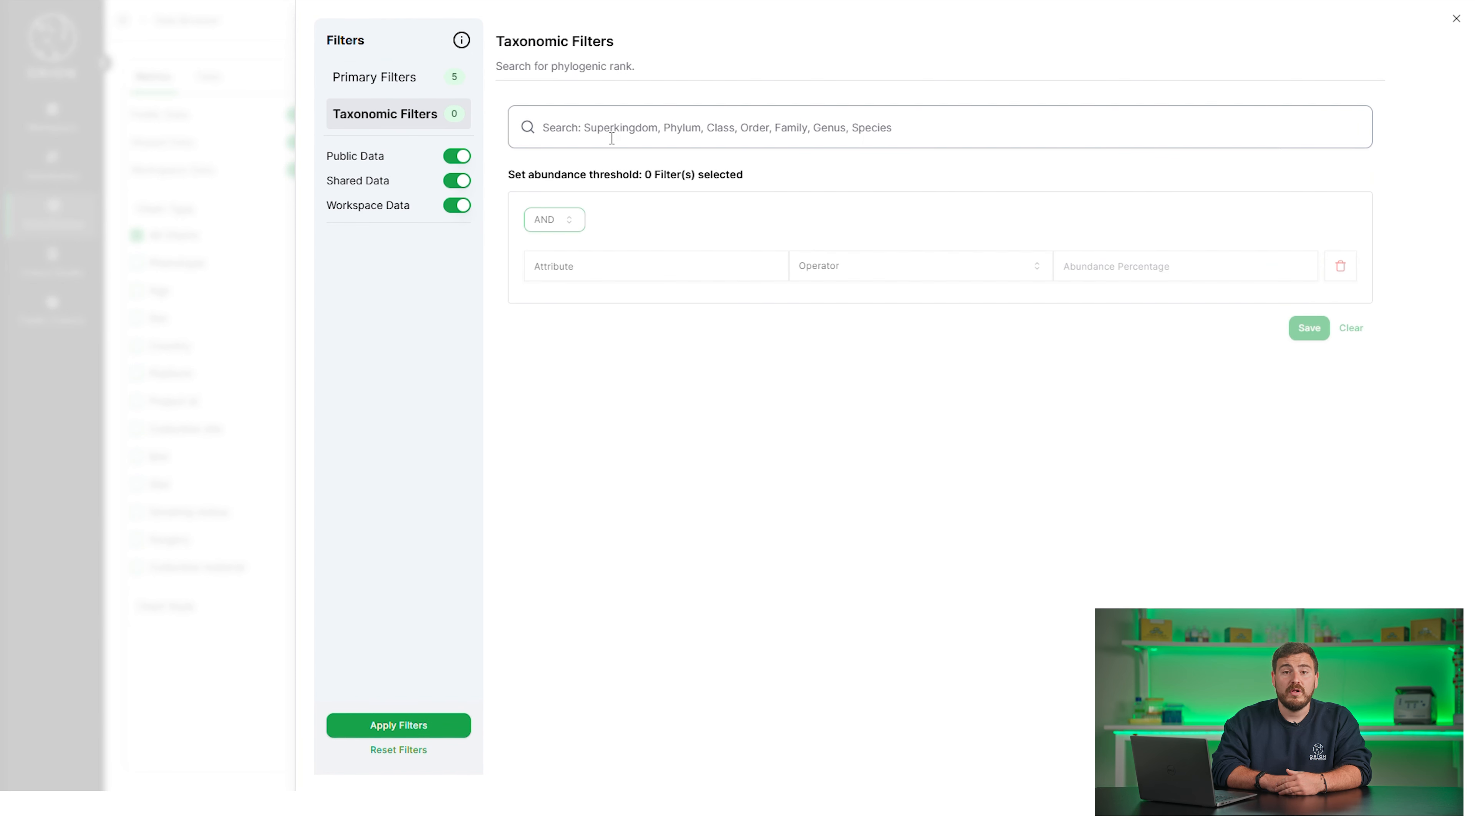
{"action": "left_click", "coordinate": [611, 138]}
{"action": "left_click", "coordinate": [654, 177]}
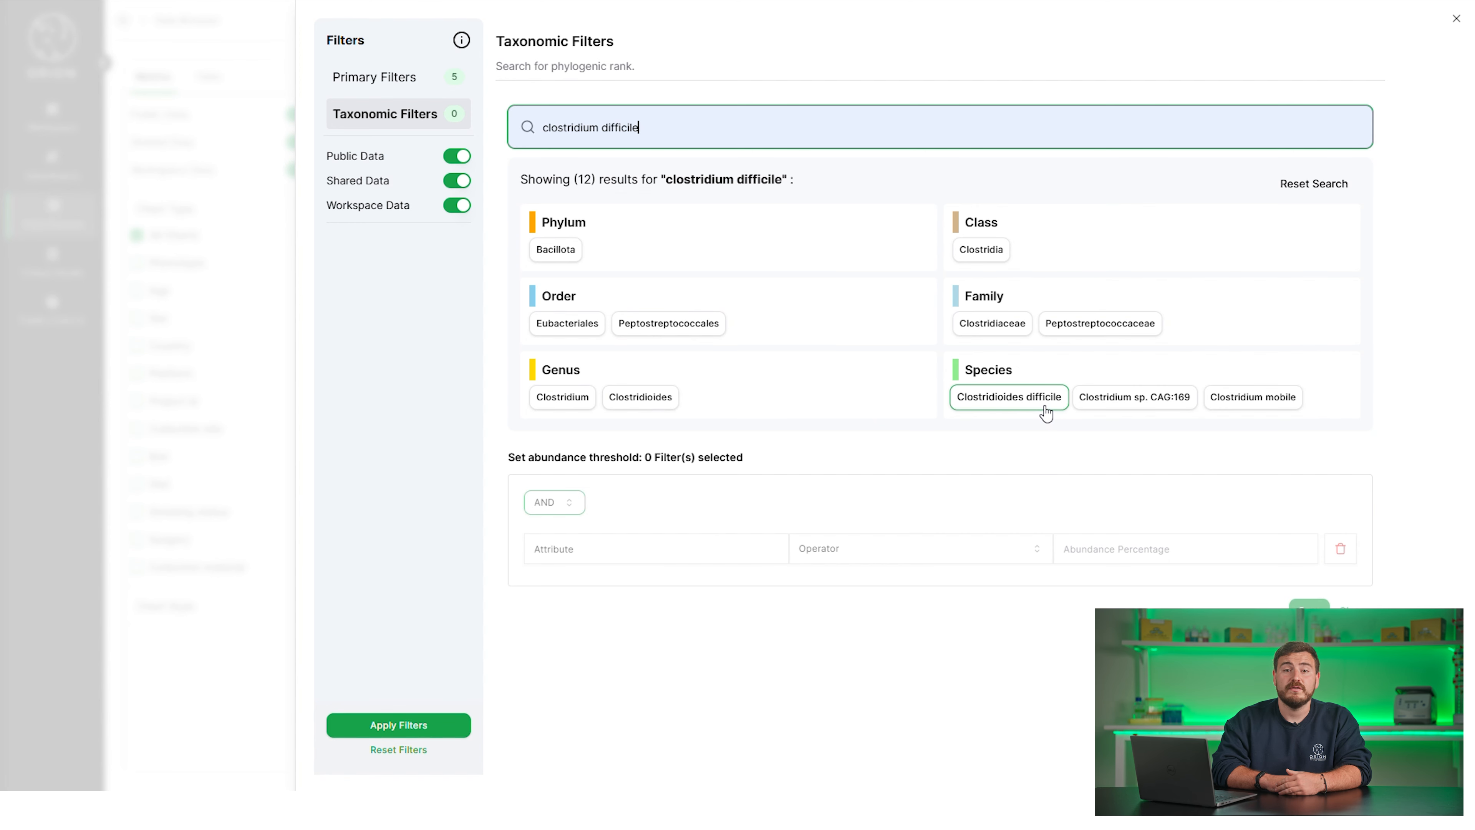
{"action": "mouse_move", "coordinate": [1256, 410]}
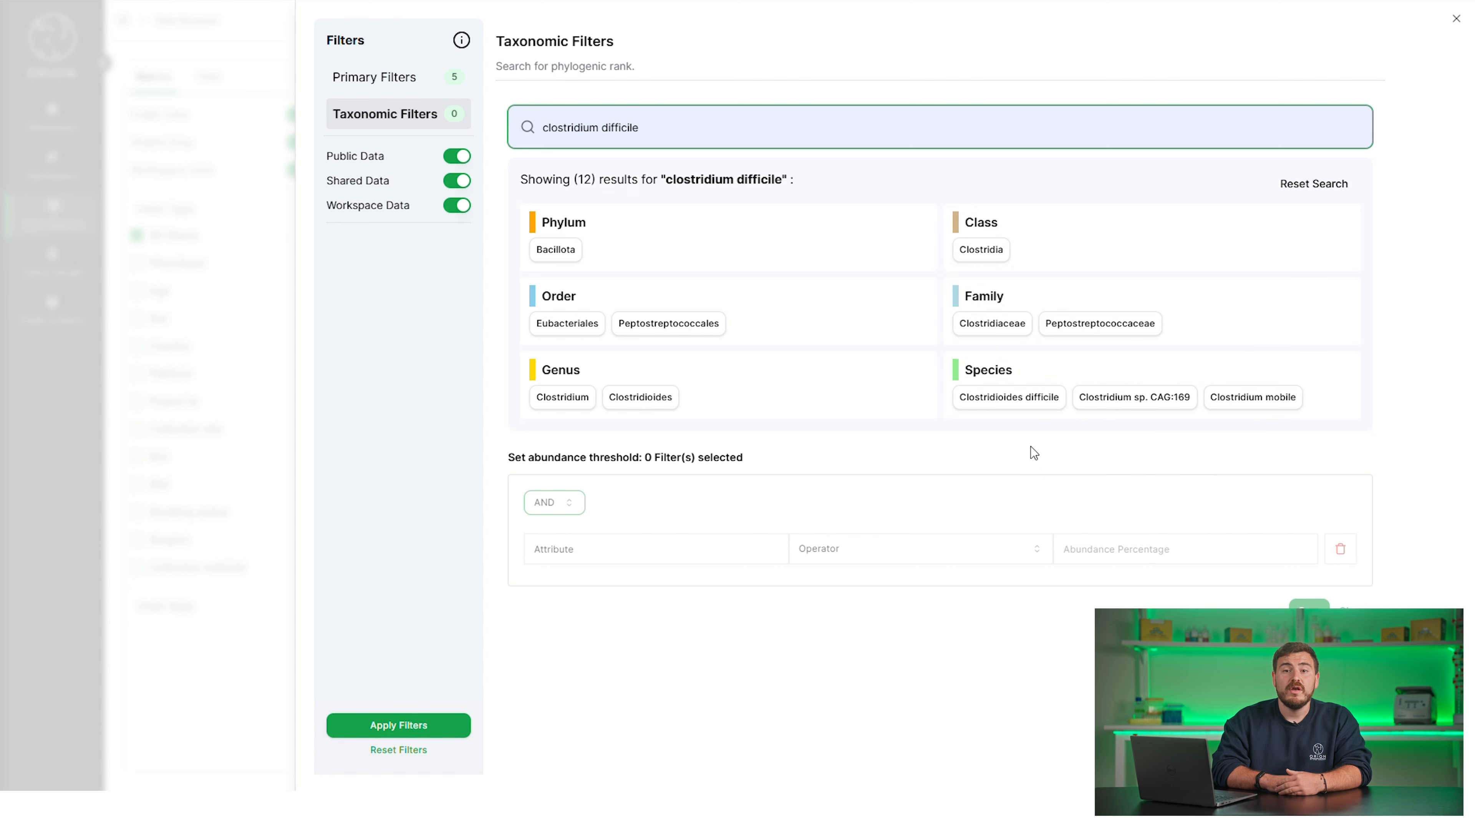
{"action": "mouse_move", "coordinate": [1008, 406]}
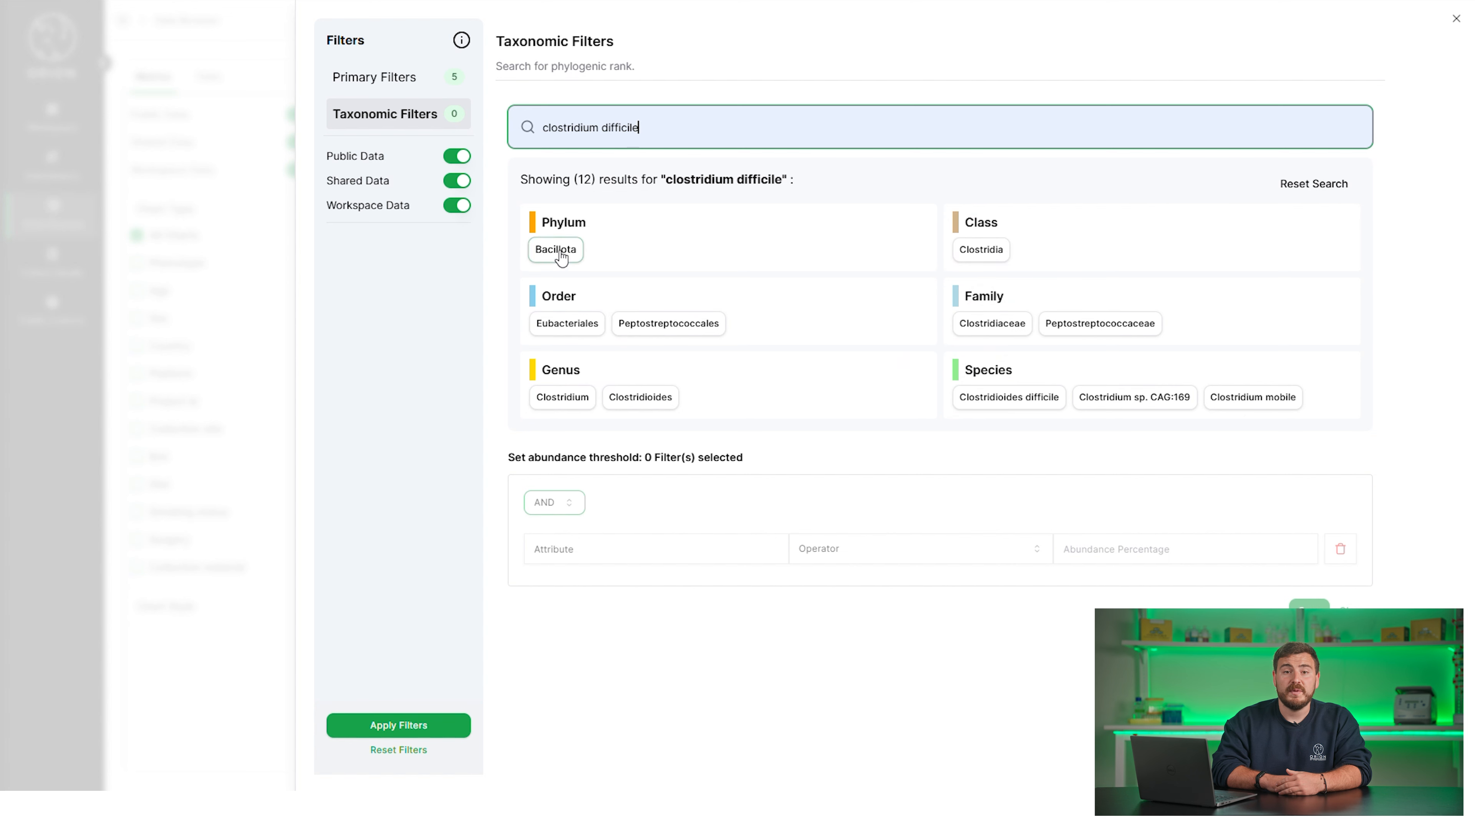
Step: Select the Clostridioides difficile species, view its abundance operators, and close the filters without applying a taxonomic condition
{"action": "left_click", "coordinate": [987, 405]}
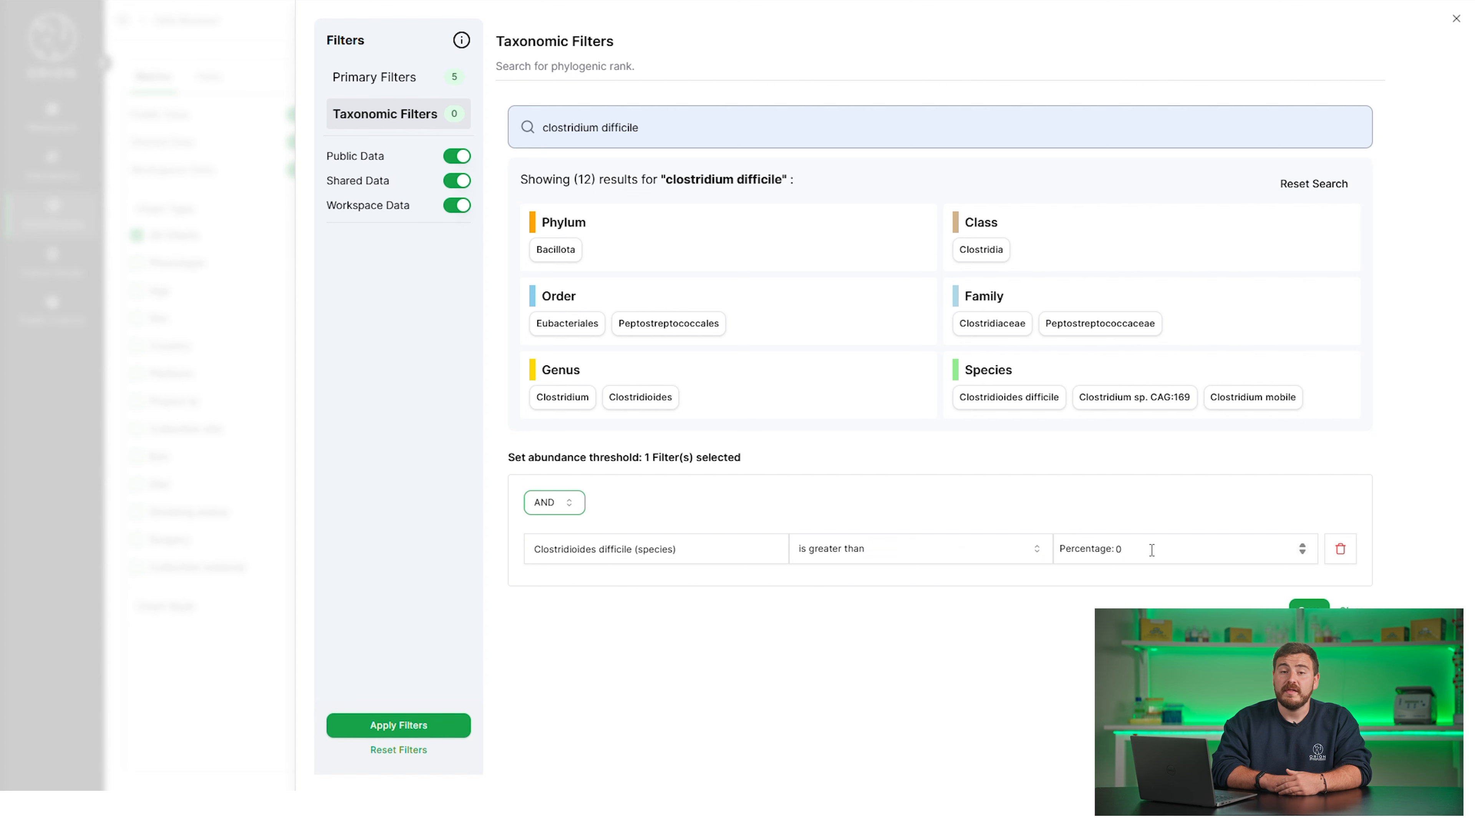
{"action": "left_click", "coordinate": [1019, 559]}
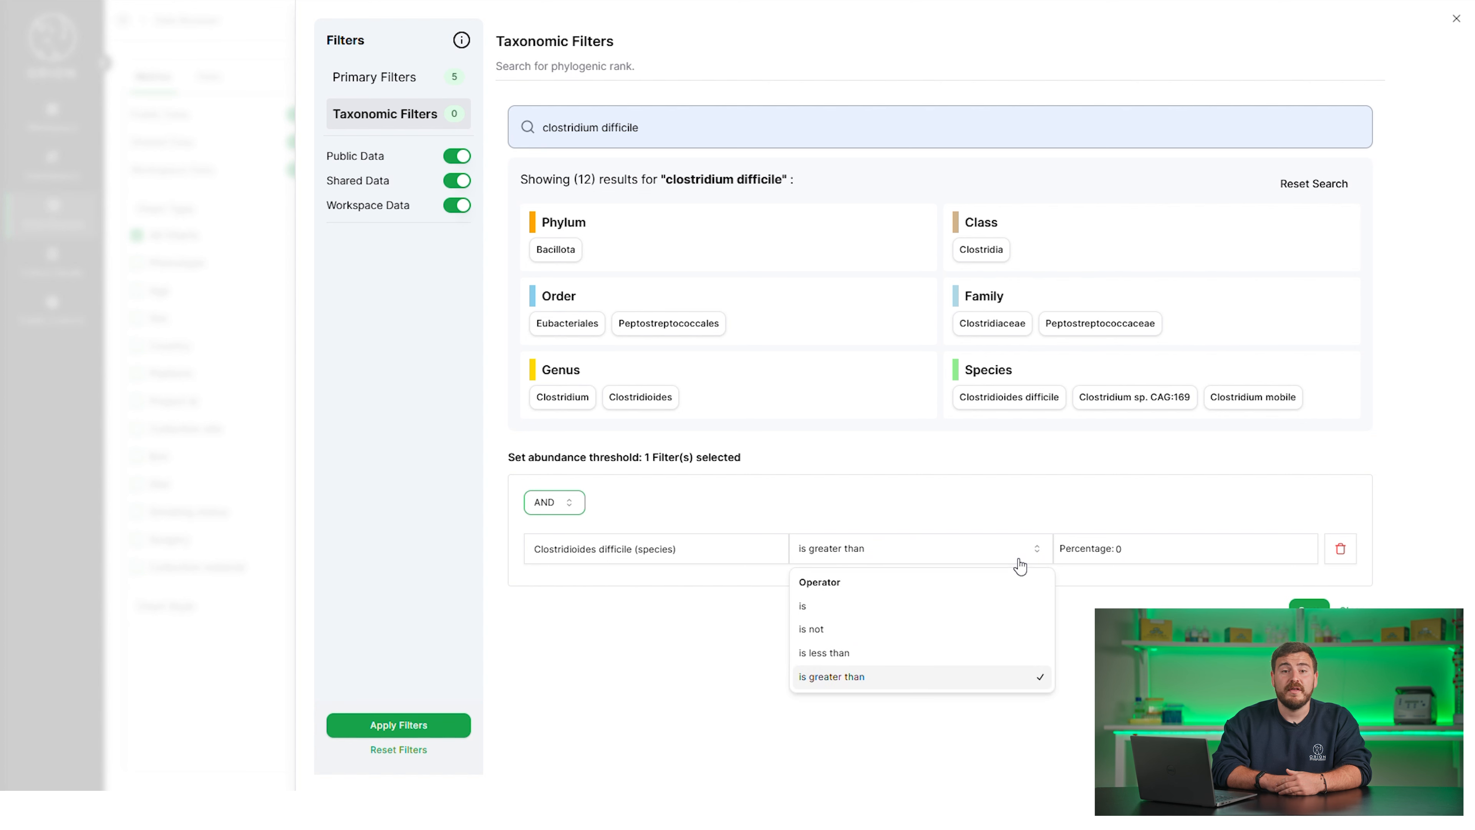
{"action": "left_click", "coordinate": [1019, 561]}
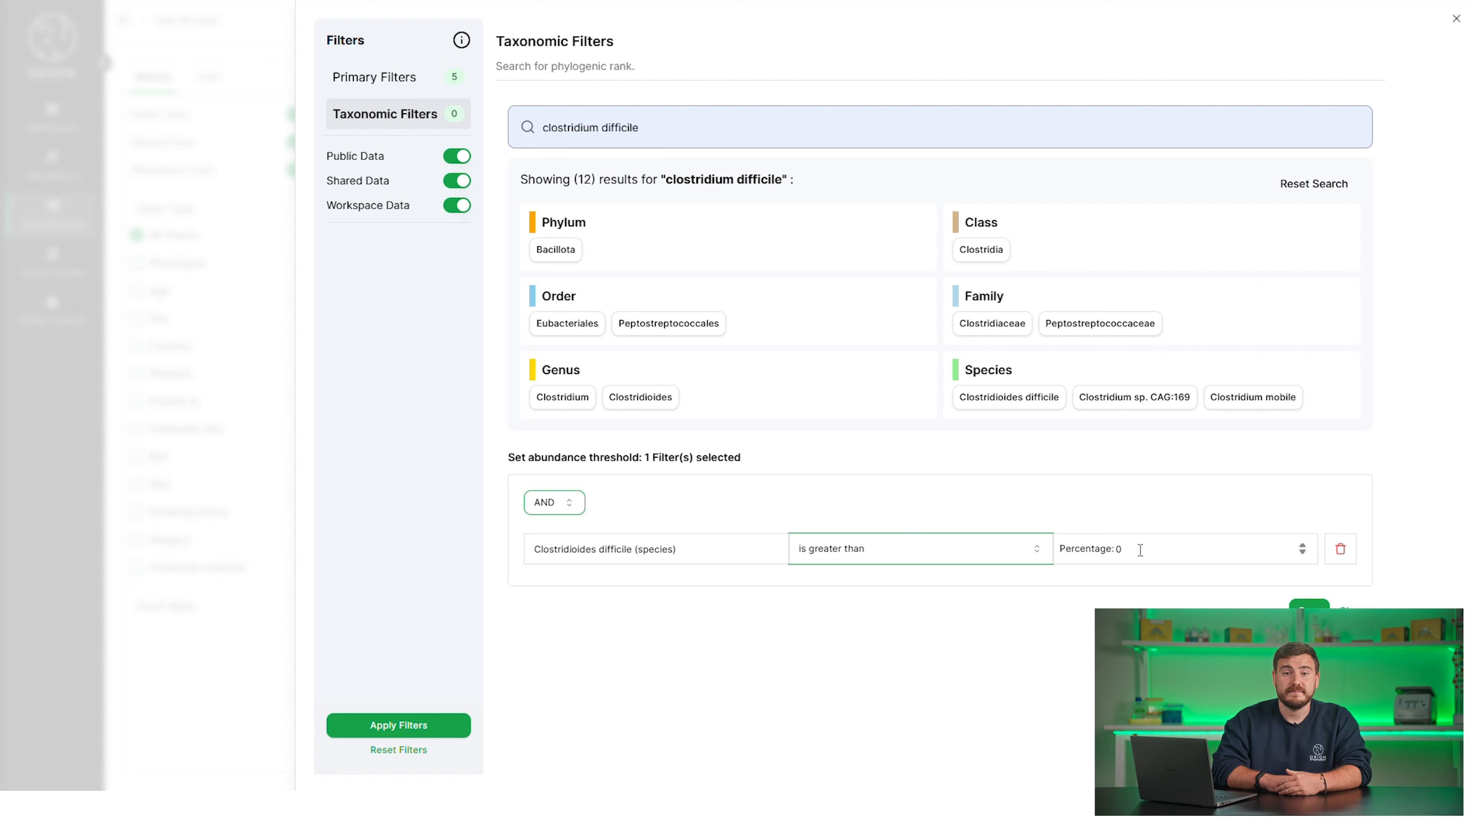
{"action": "left_click", "coordinate": [411, 128]}
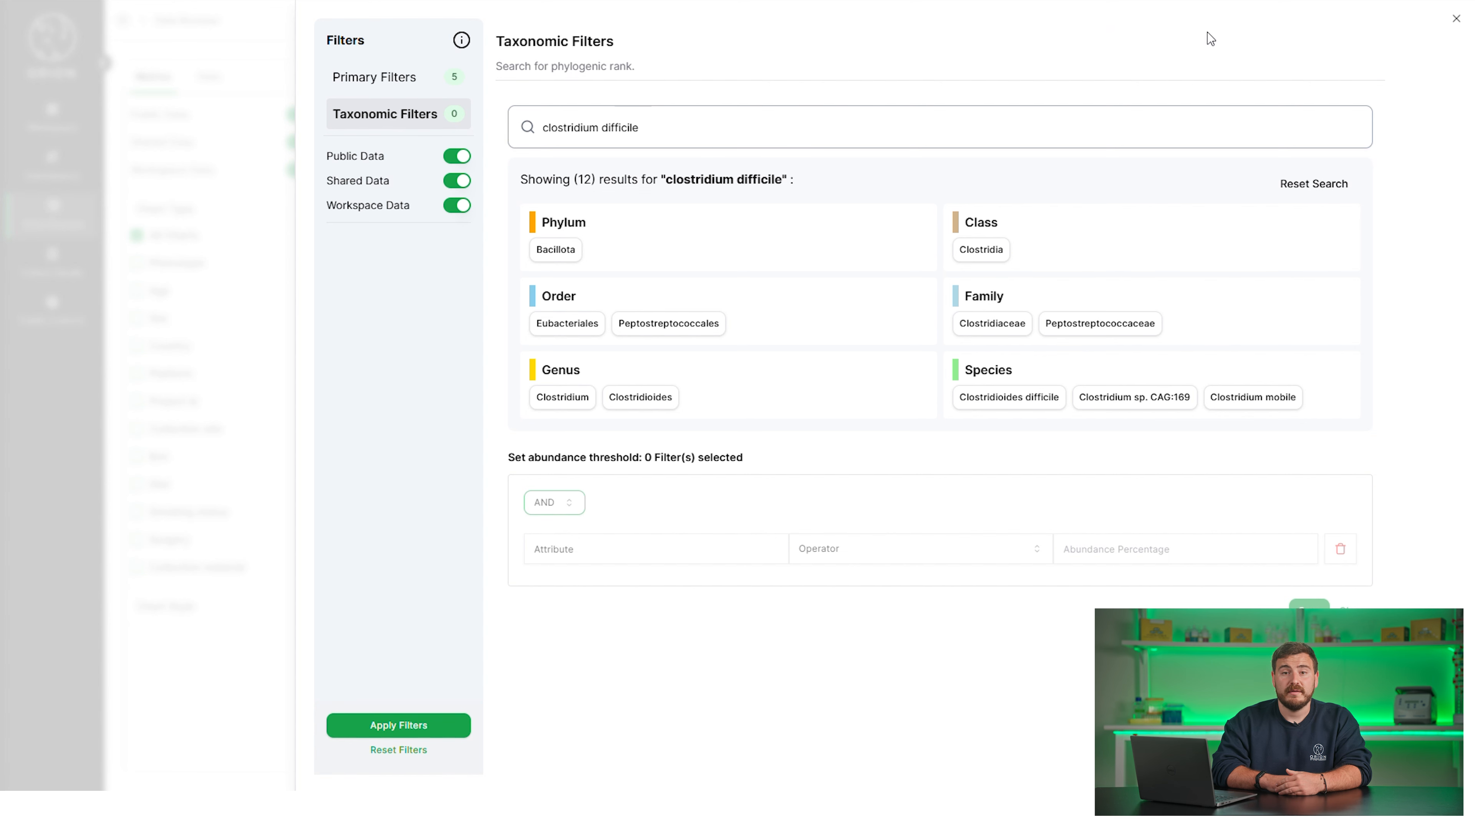
{"action": "left_click", "coordinate": [1457, 19]}
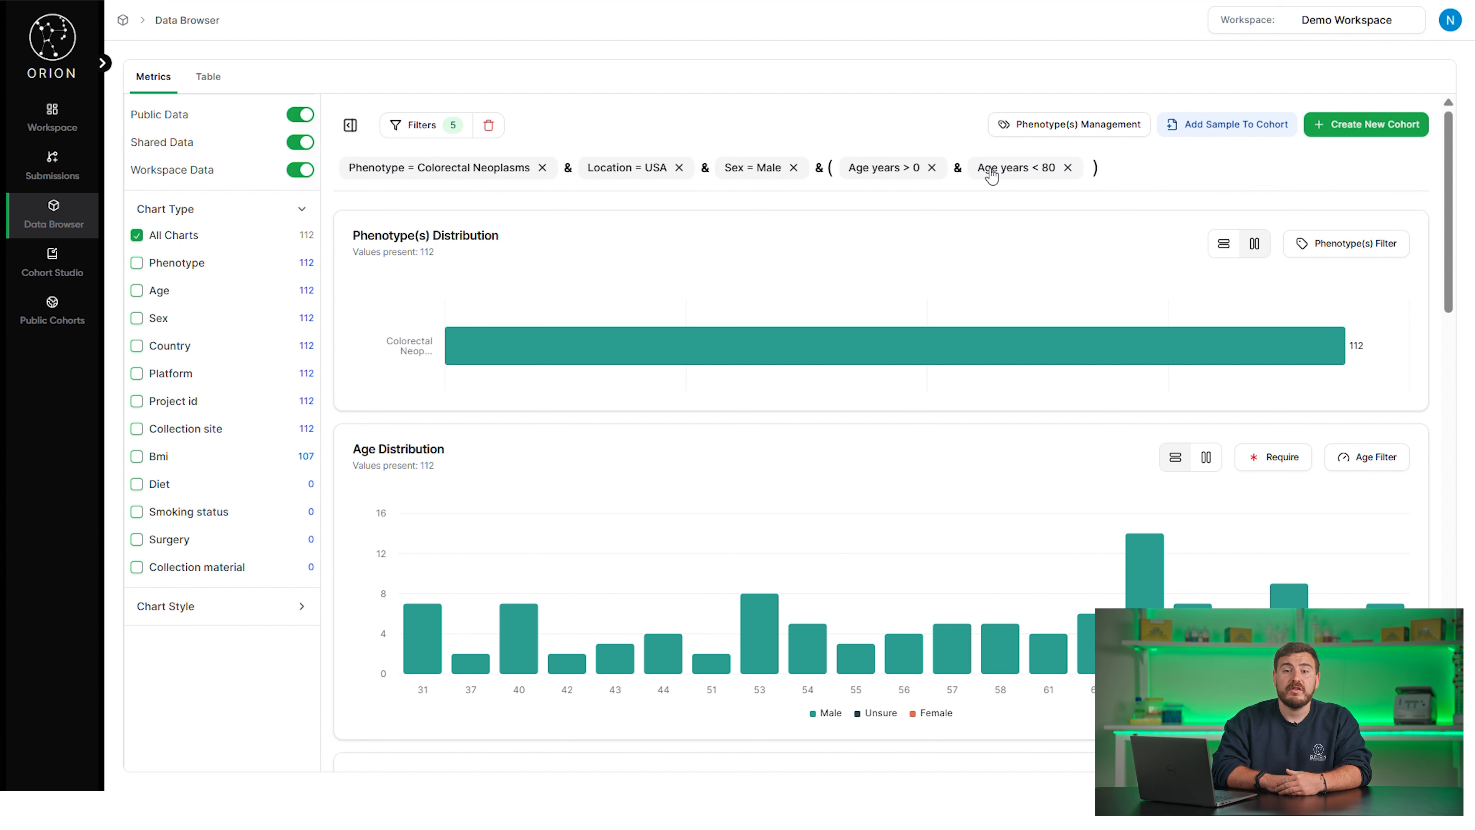
Step: Remove the age, sex and location filters, leaving only the Colorectal Neoplasms phenotype condition
{"action": "left_click", "coordinate": [931, 170]}
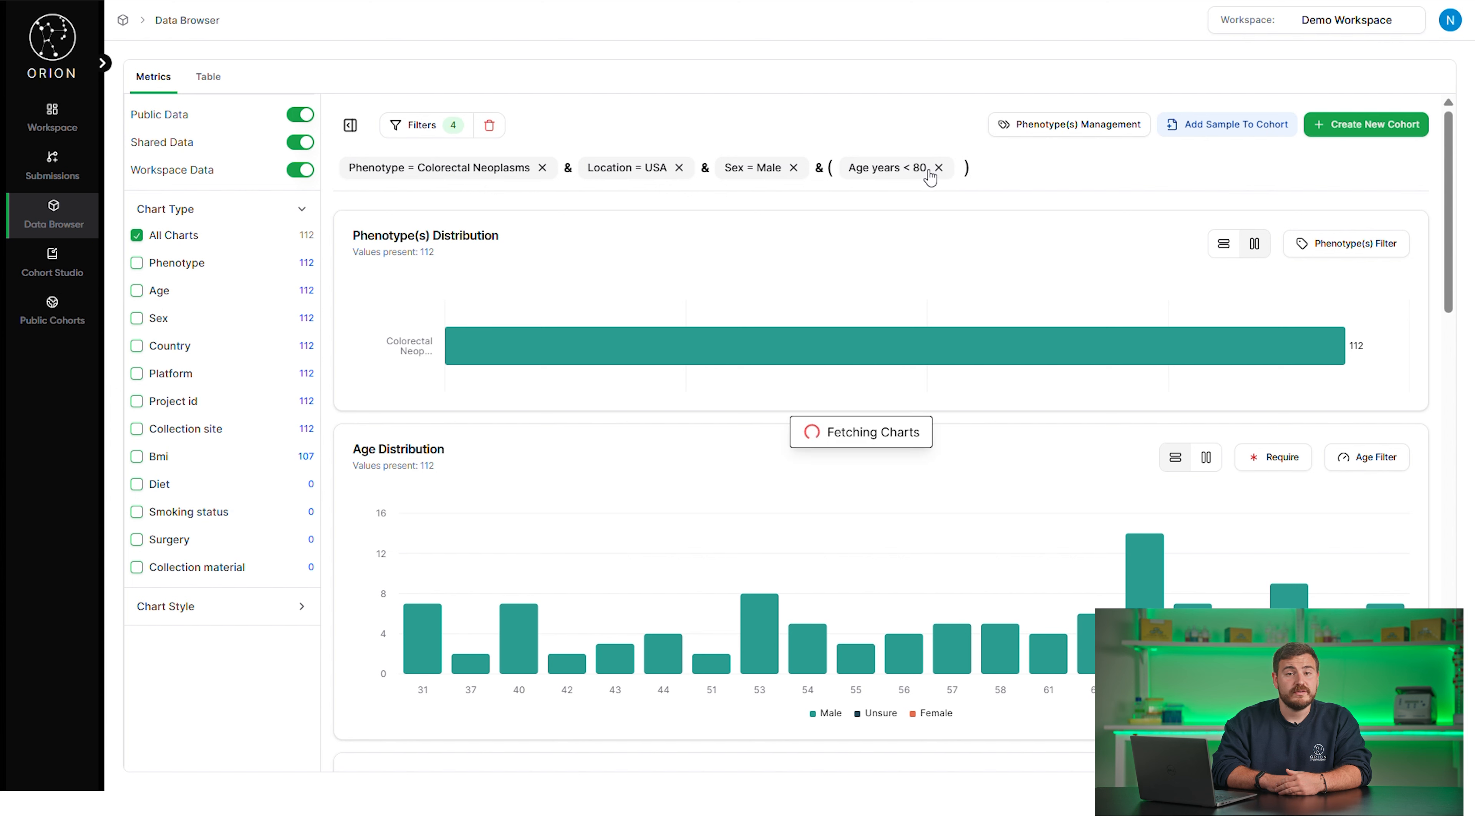
{"action": "left_click", "coordinate": [938, 169]}
{"action": "left_click", "coordinate": [793, 167]}
{"action": "left_click", "coordinate": [678, 167]}
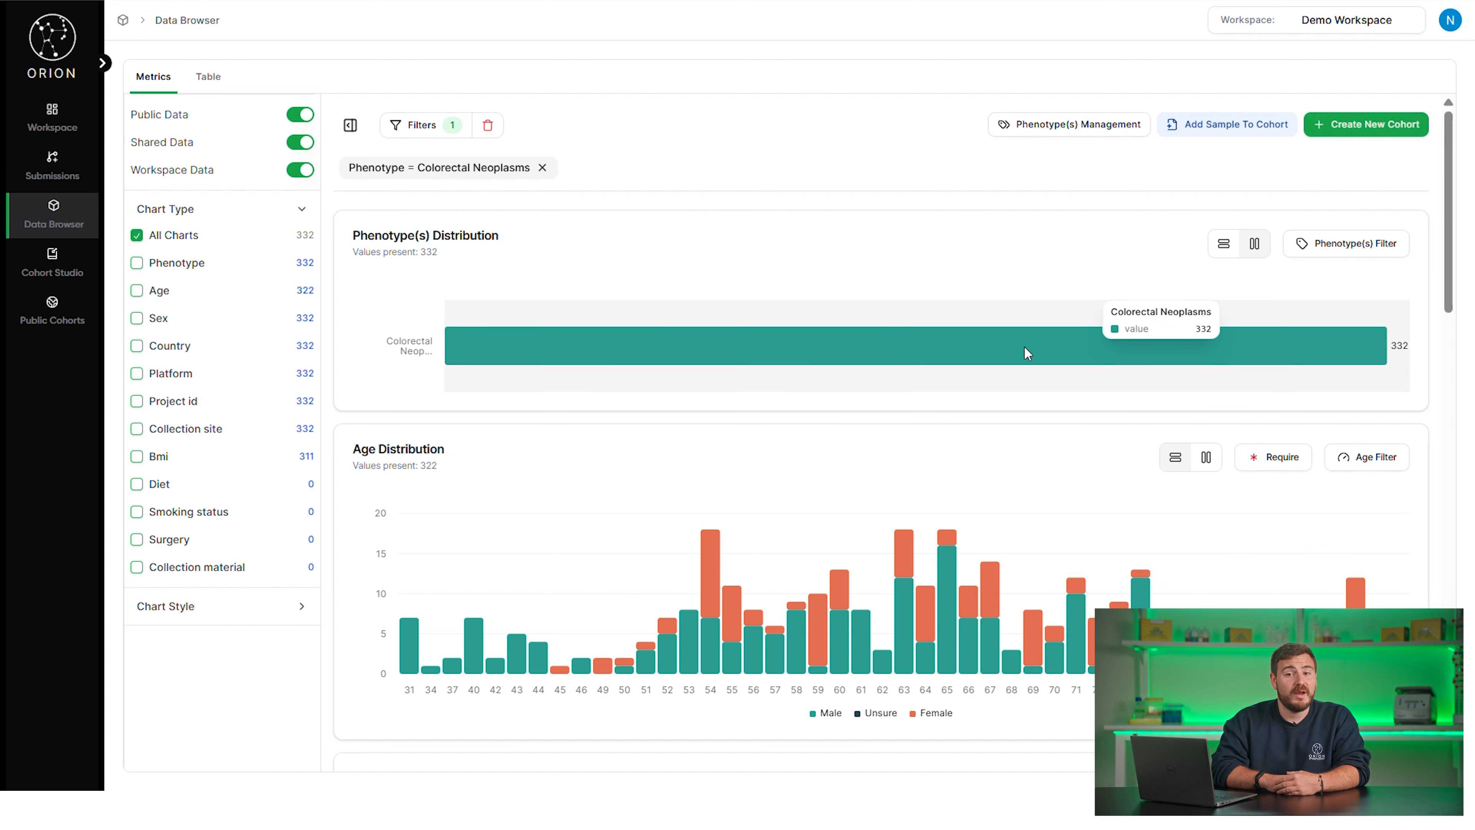
Step: Examine the age, BMI and metadata charts for the samples filtered by Colorectal Neoplasms only
{"action": "scroll", "coordinate": [1334, 516], "scroll_direction": "down", "scroll_amount": 6}
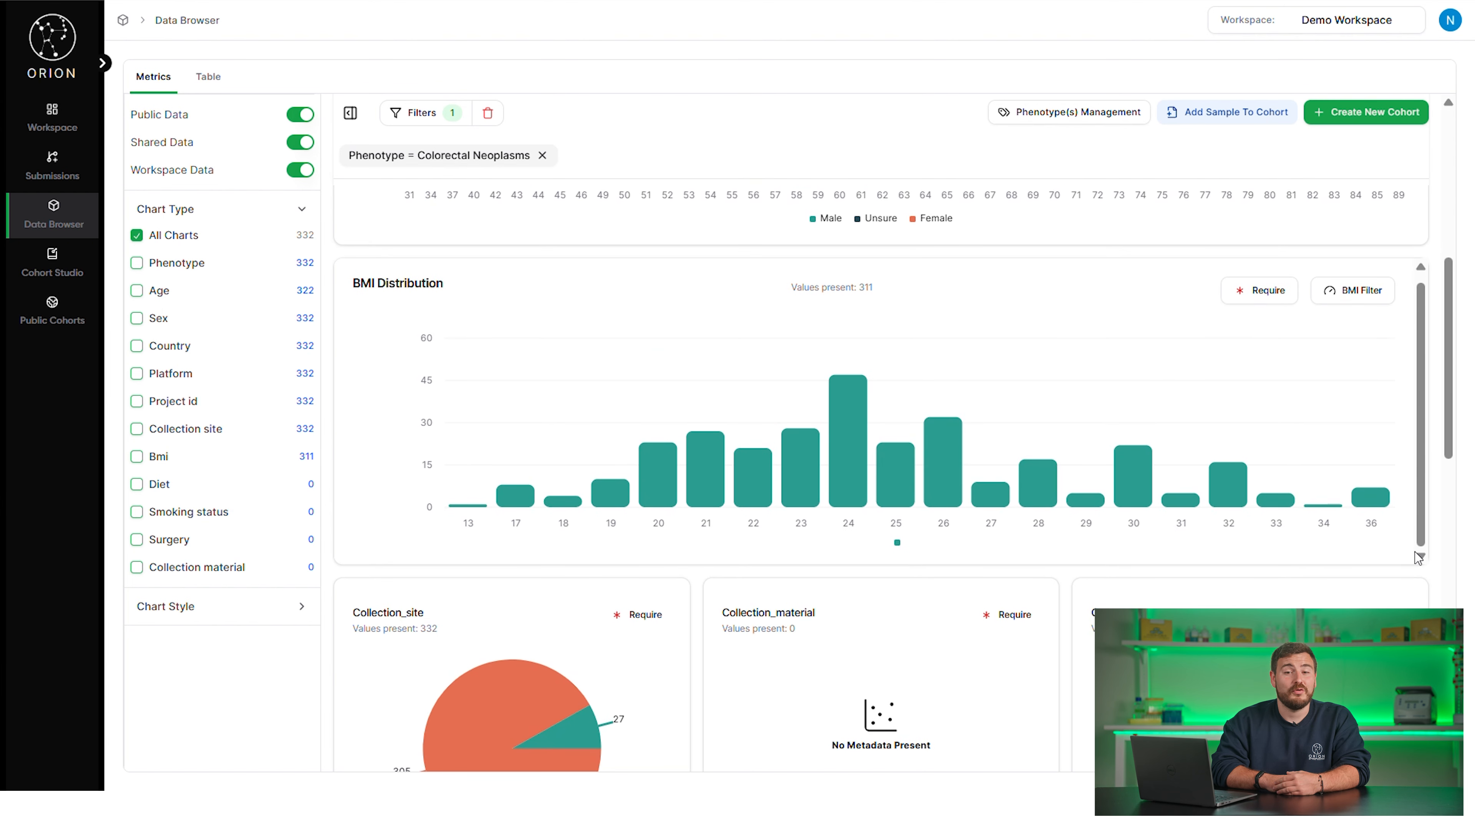
{"action": "scroll", "coordinate": [1414, 551], "scroll_direction": "down", "scroll_amount": 5}
{"action": "scroll", "coordinate": [1417, 557], "scroll_direction": "down", "scroll_amount": 8}
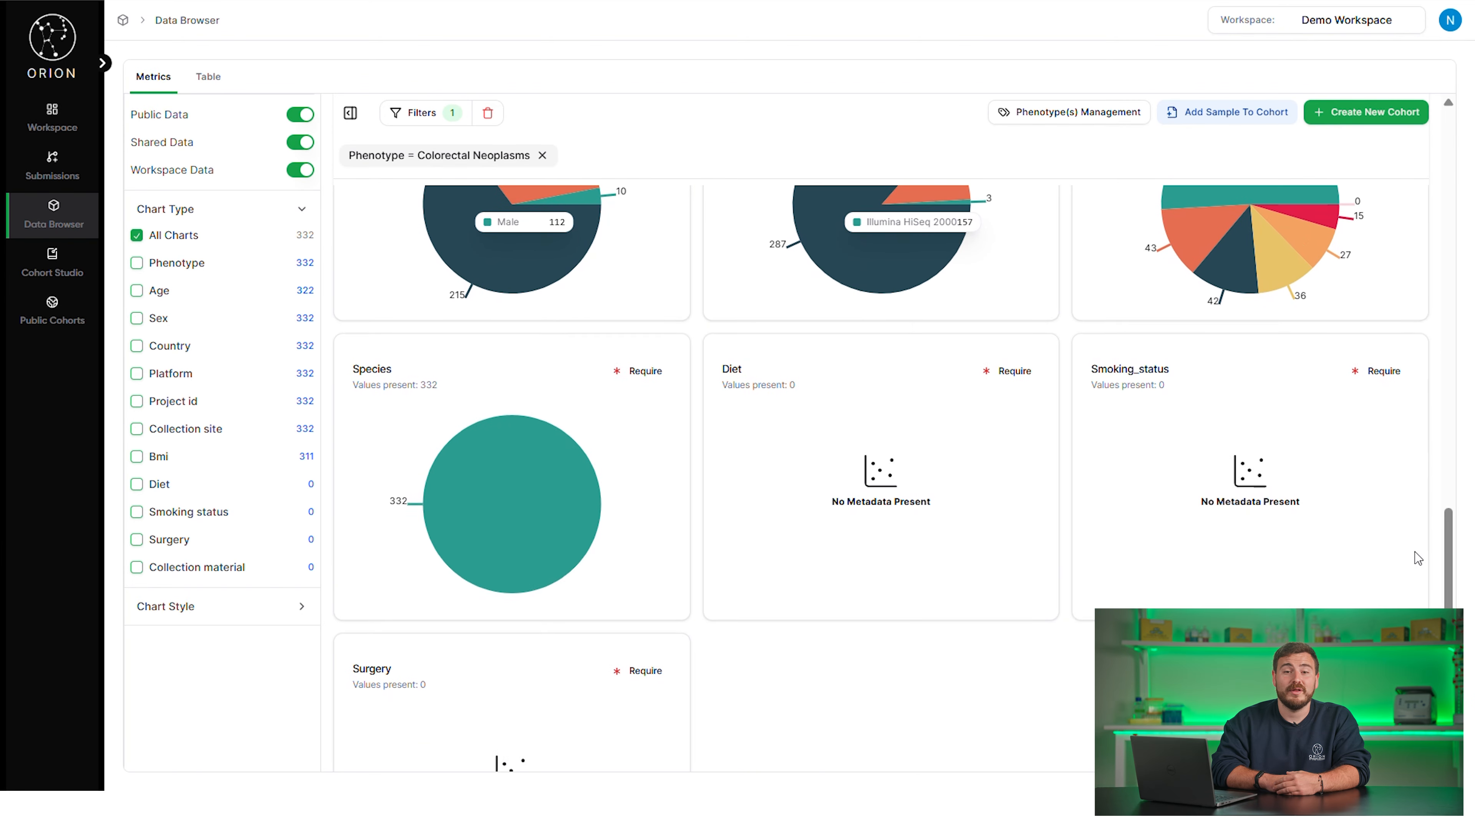
{"action": "scroll", "coordinate": [1416, 557], "scroll_direction": "up", "scroll_amount": 10}
{"action": "scroll", "coordinate": [1414, 551], "scroll_direction": "up", "scroll_amount": 8}
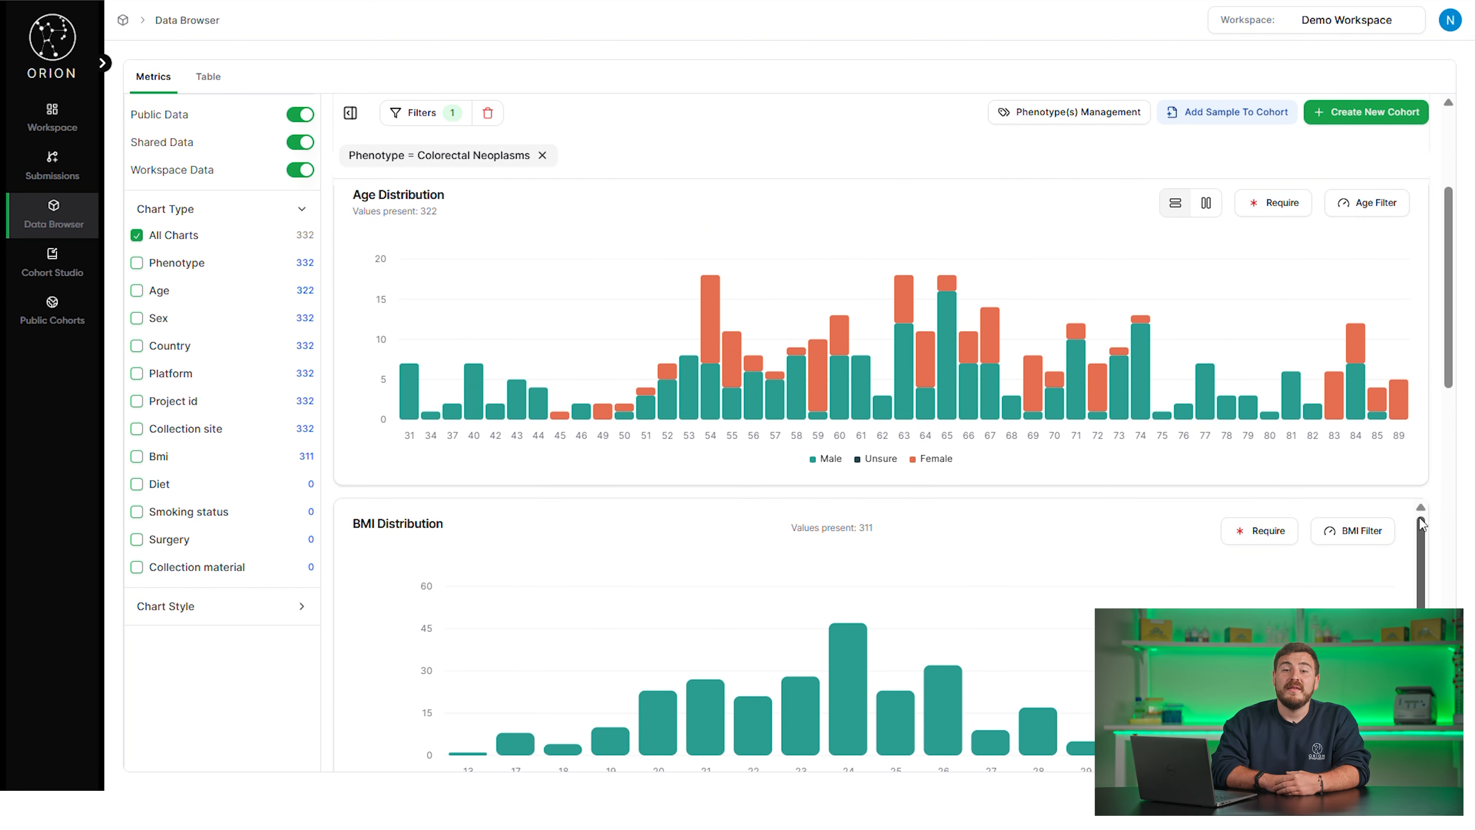
{"action": "scroll", "coordinate": [1408, 223], "scroll_direction": "up", "scroll_amount": 2}
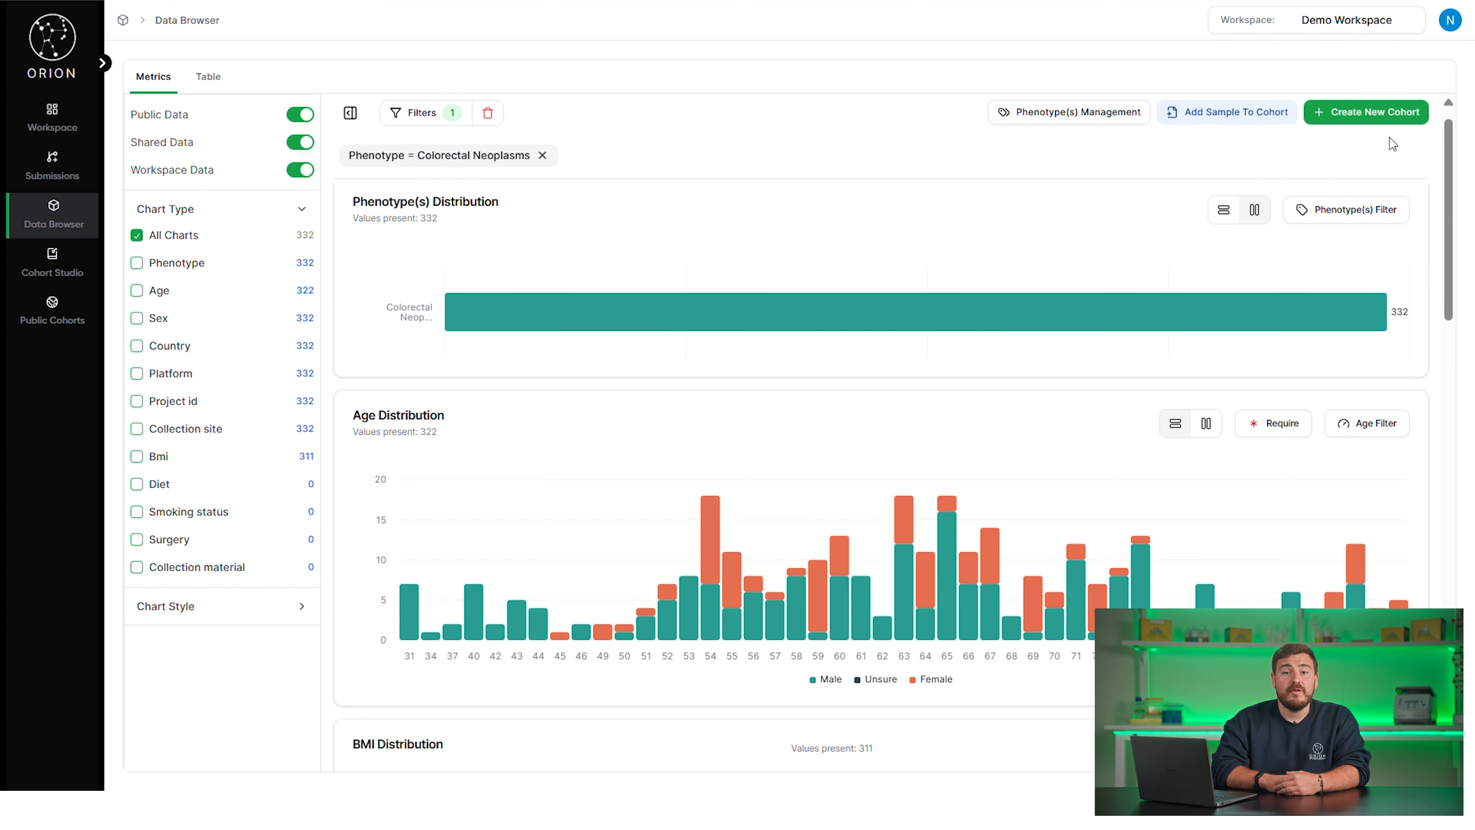
{"action": "scroll", "coordinate": [1390, 137], "scroll_direction": "up", "scroll_amount": 1}
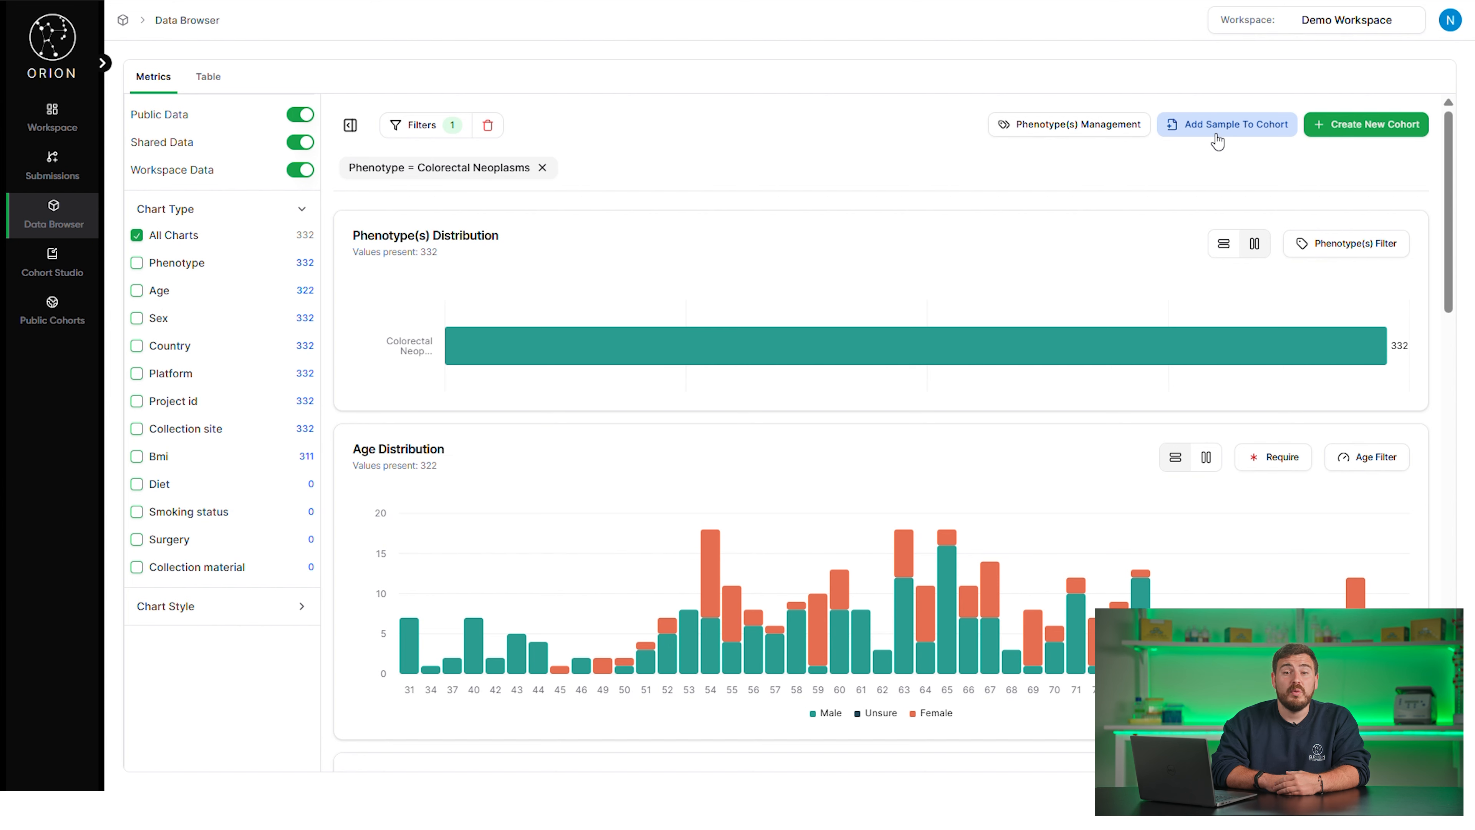
Step: Create a new cohort from the filtered samples named "colorectal cancer" with the description "a brief description"
{"action": "left_click", "coordinate": [1373, 134]}
{"action": "left_click", "coordinate": [1237, 109]}
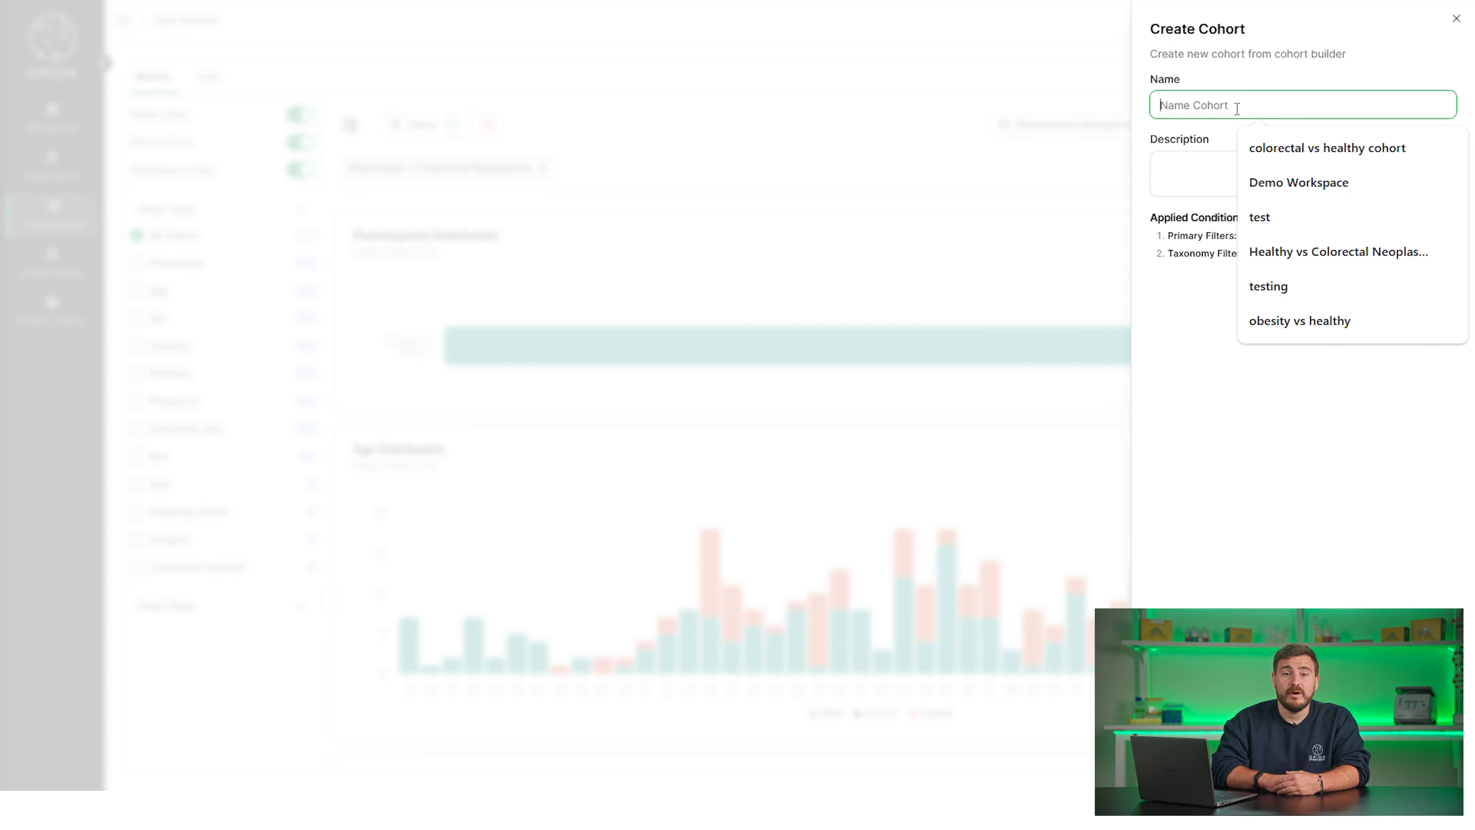
{"action": "type", "text": "Colo"}
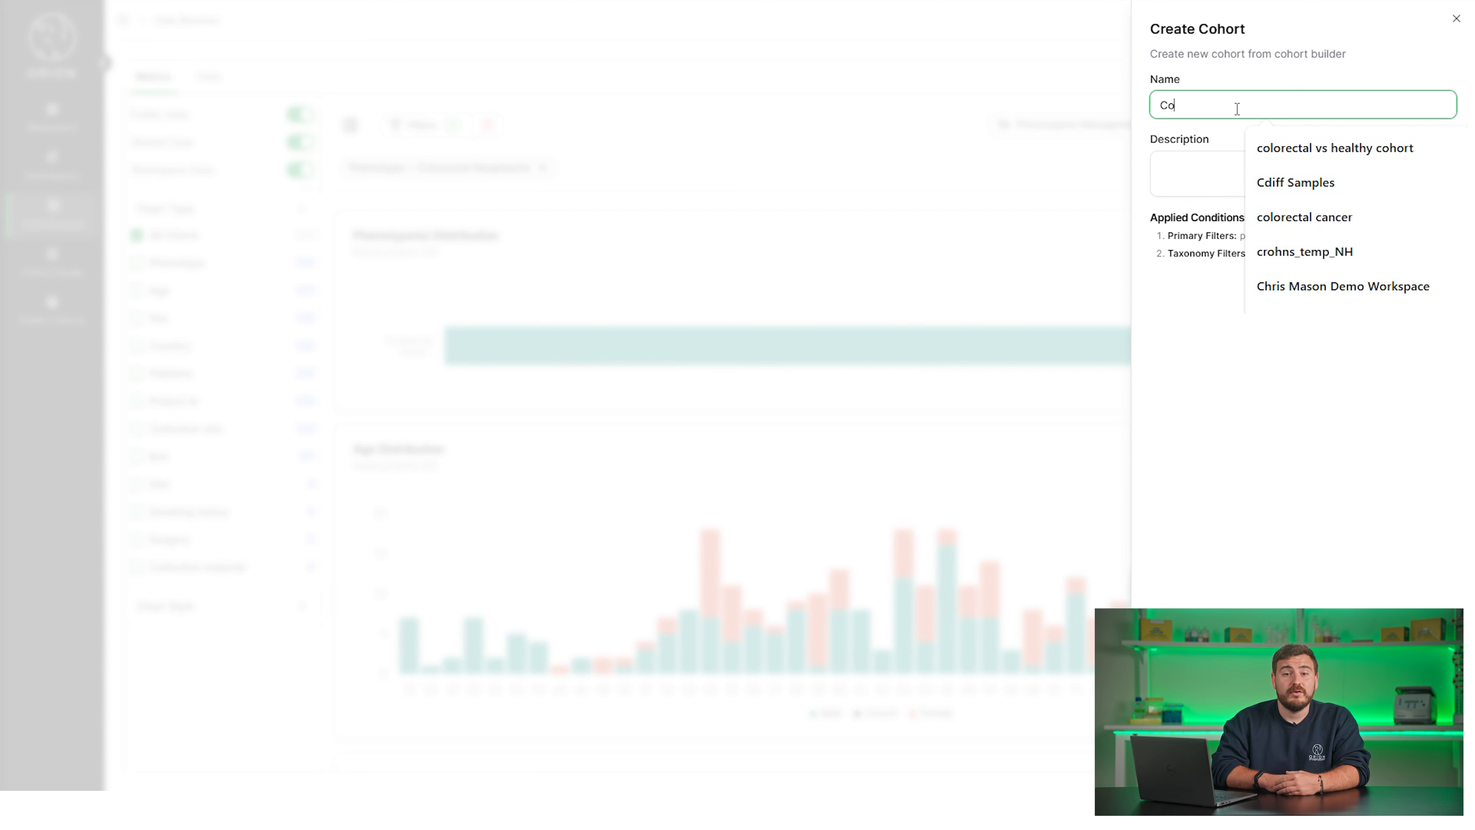
{"action": "left_click", "coordinate": [1309, 183]}
{"action": "left_click", "coordinate": [1253, 179]}
{"action": "type", "text": "a brief de"}
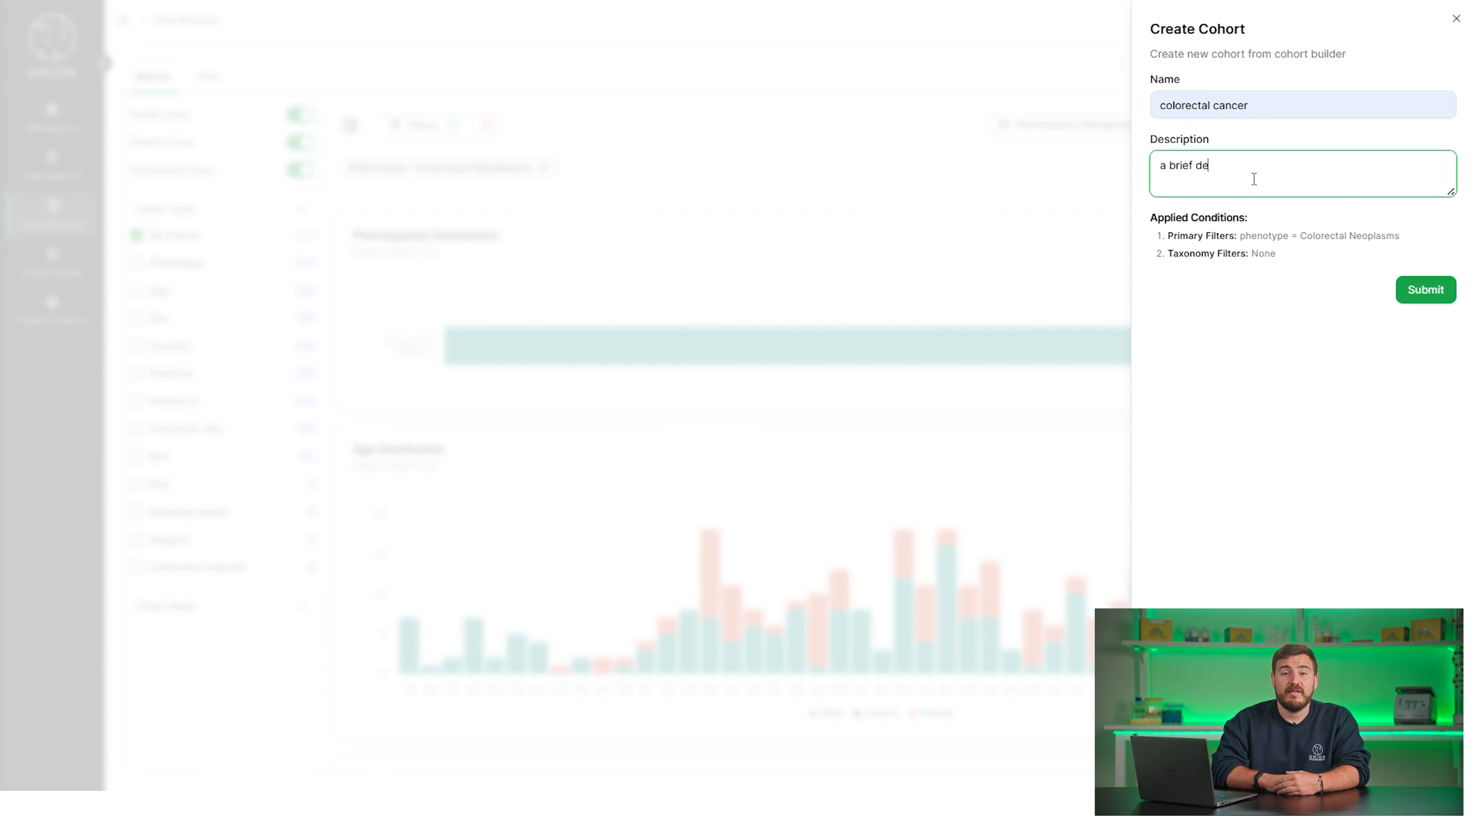
{"action": "type", "text": "scription"}
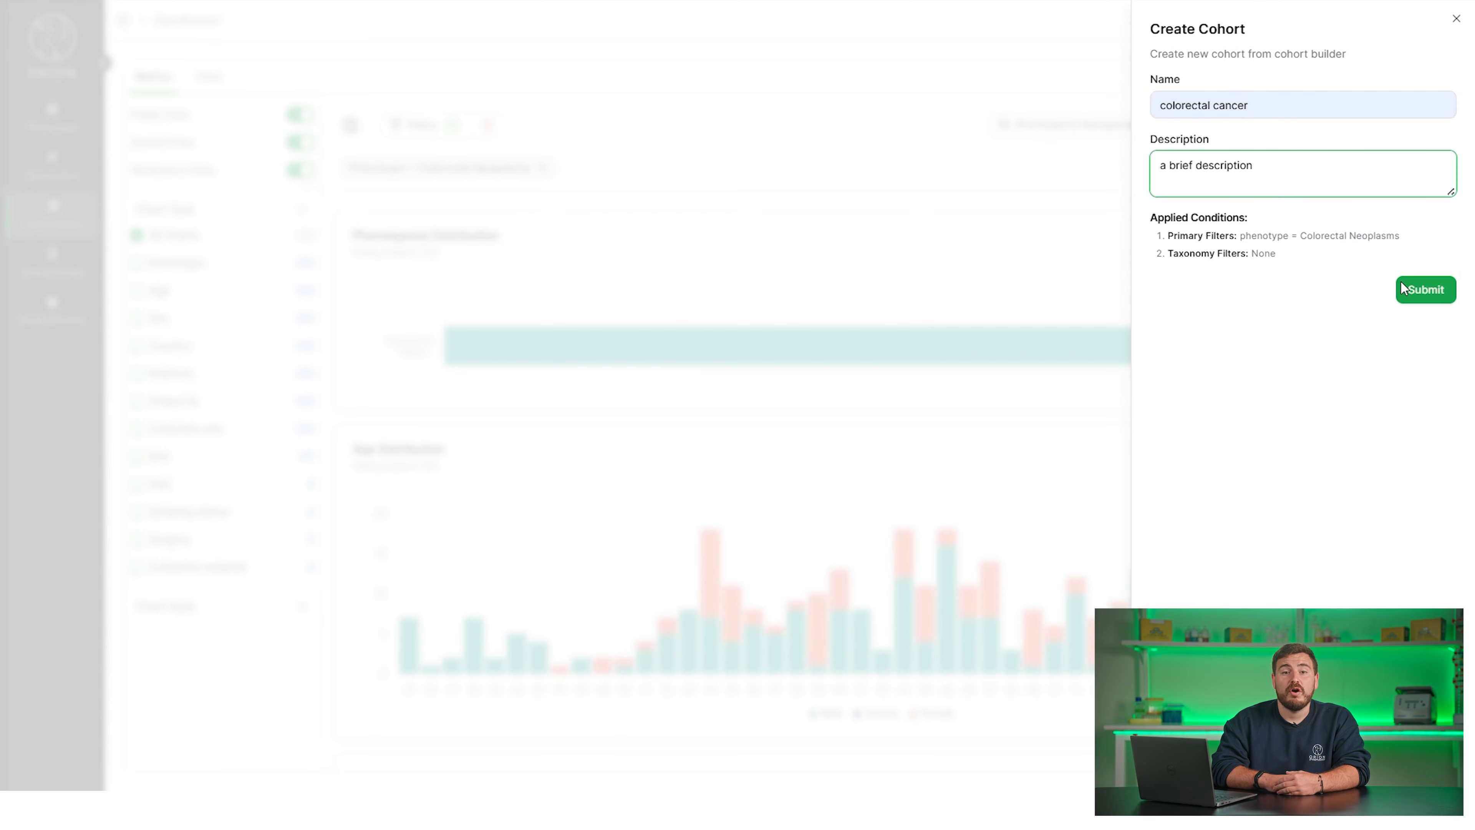
{"action": "left_click", "coordinate": [1420, 292]}
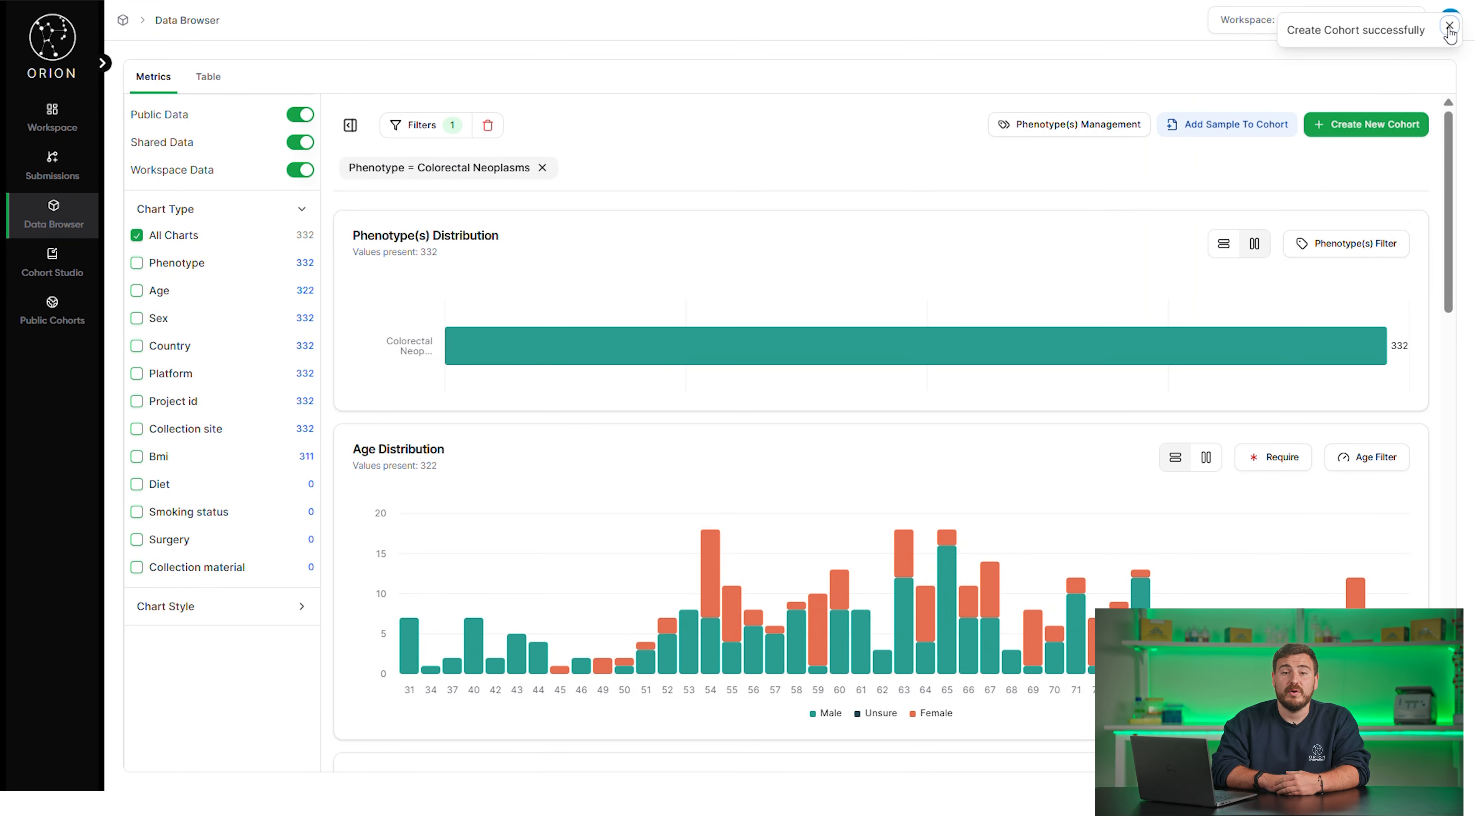
{"action": "left_click", "coordinate": [1447, 31]}
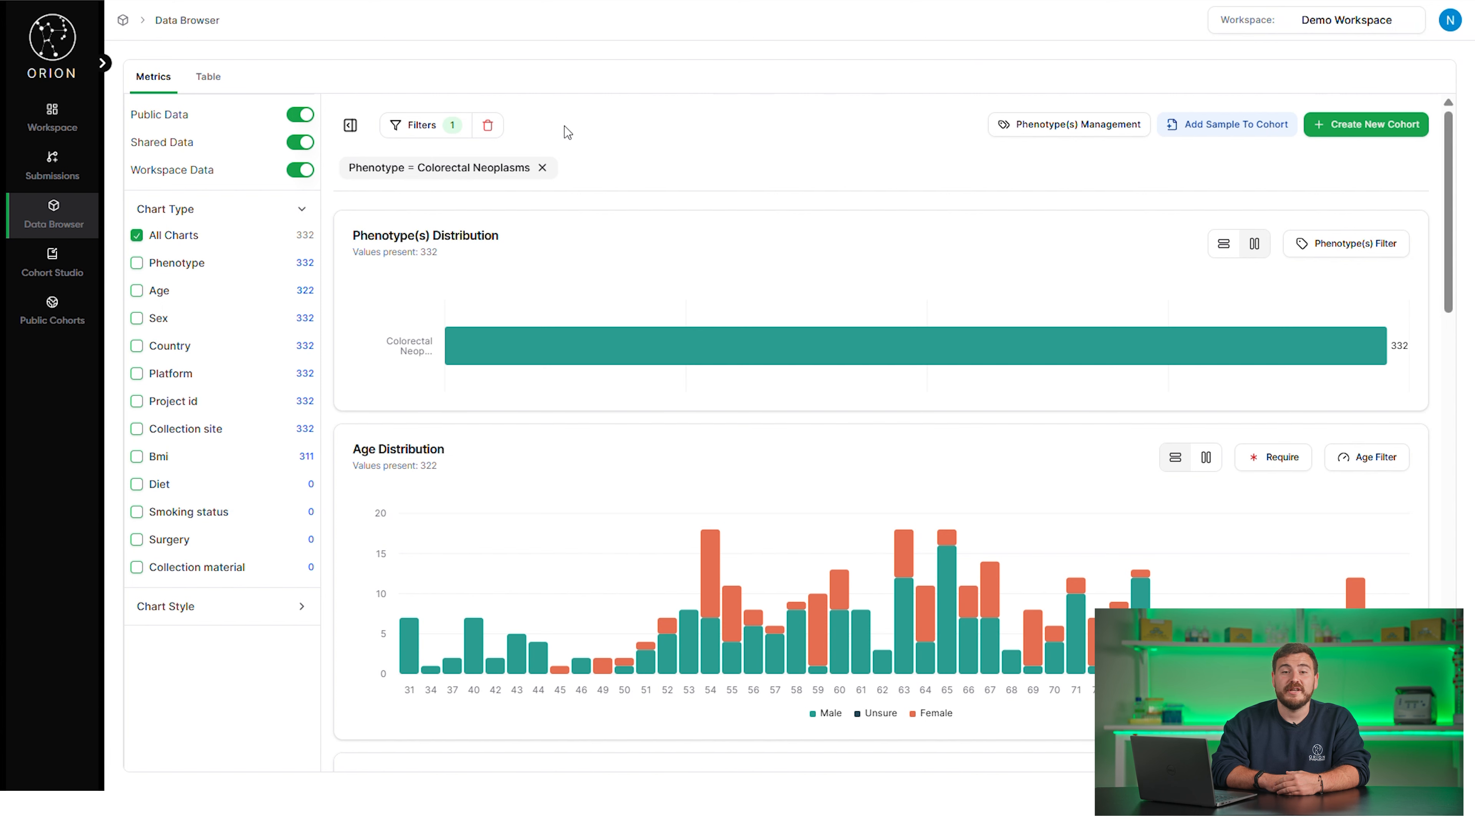
Step: View the private cohorts in Cohort Studio, check the Public Cohorts list, and return to Cohort Studio
{"action": "left_click", "coordinate": [43, 270]}
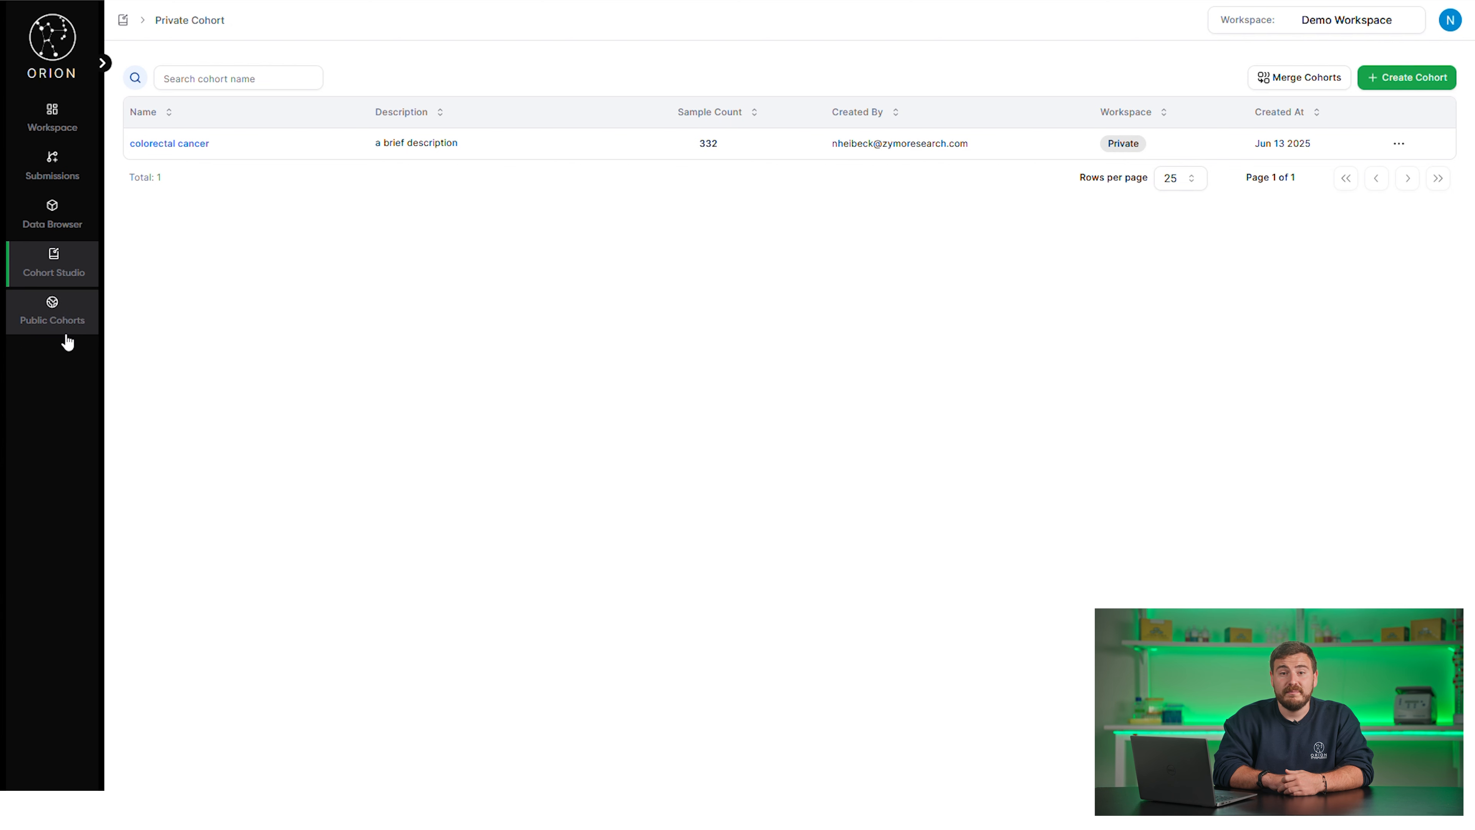
{"action": "left_click", "coordinate": [55, 324]}
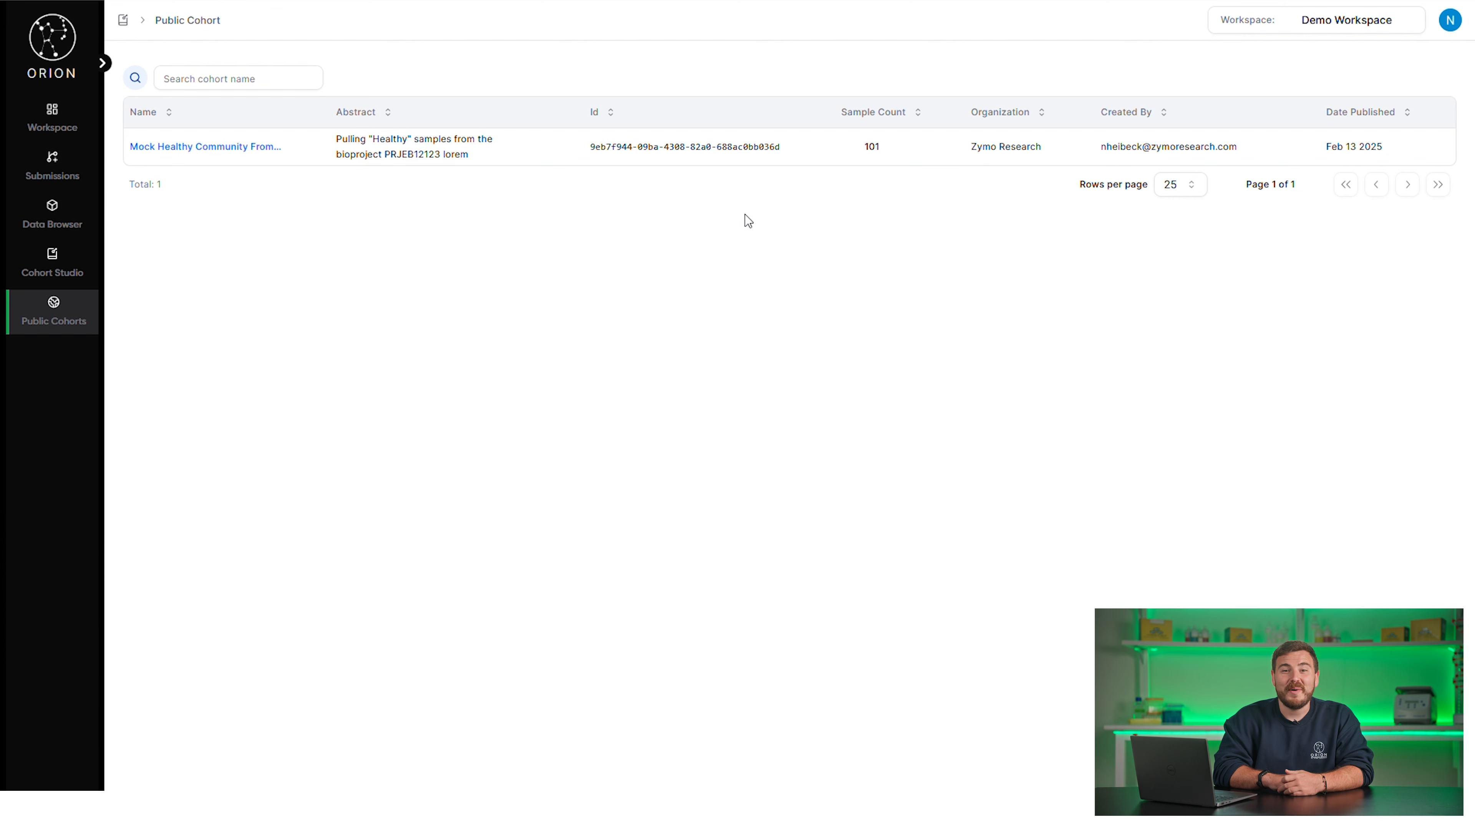
{"action": "left_click", "coordinate": [57, 264]}
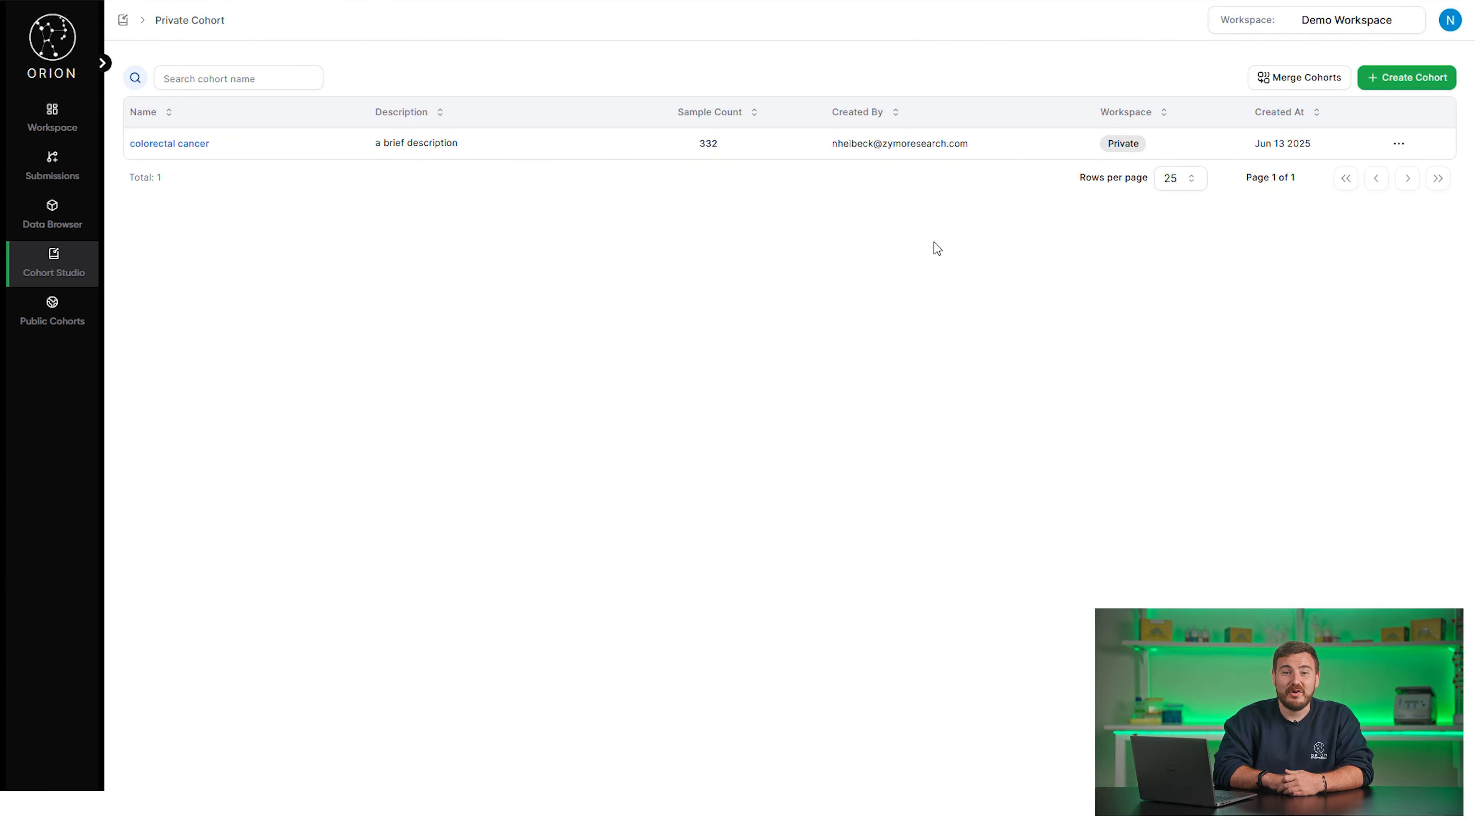
Step: Merge the colorectal cancer and Mock Healthy Community From PRJEB12123 cohorts as "colorectal vs healthy cohort" with the description "a brief description"
{"action": "left_click", "coordinate": [1308, 81]}
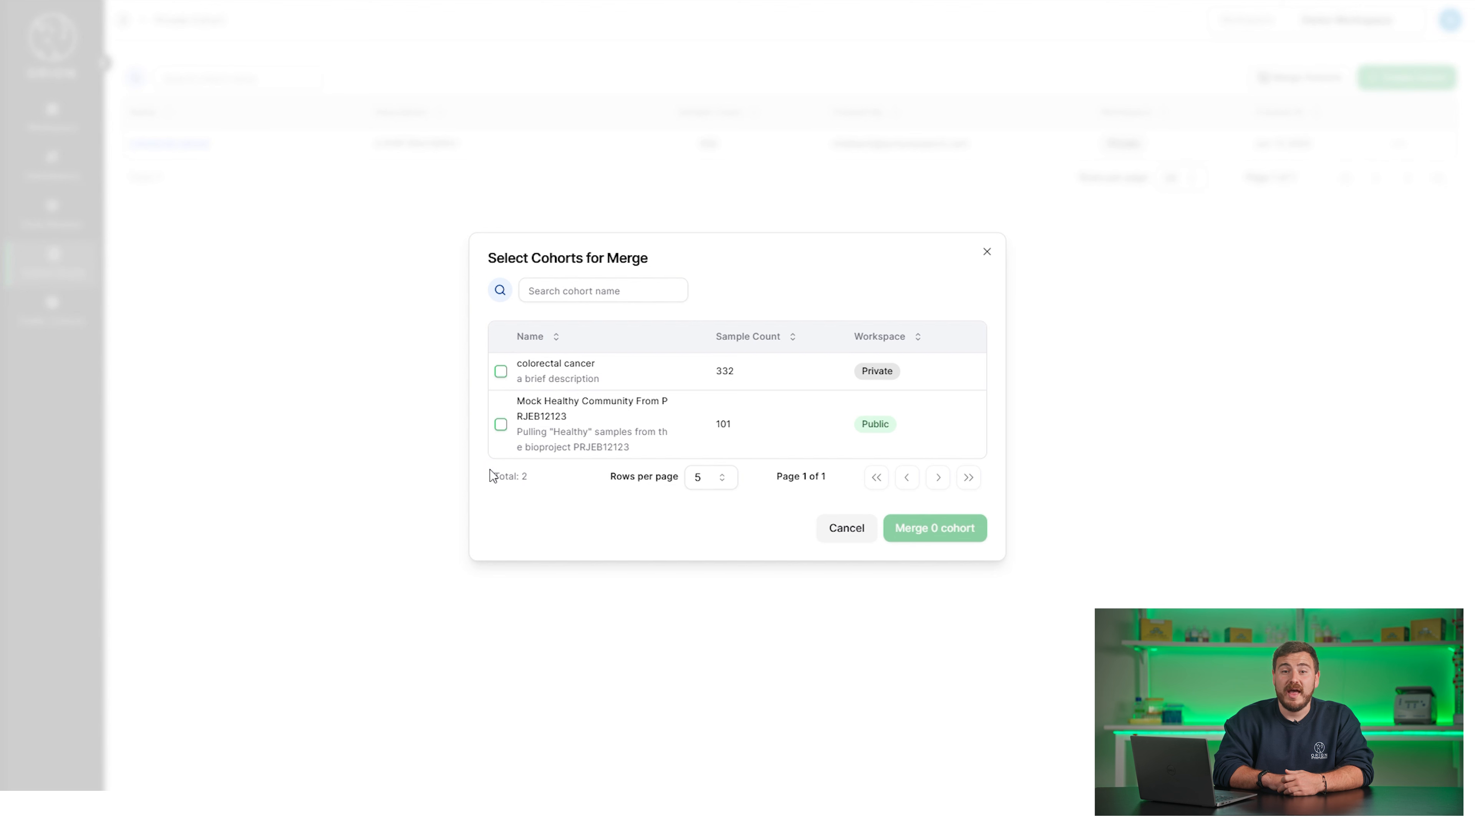
{"action": "left_click", "coordinate": [499, 375]}
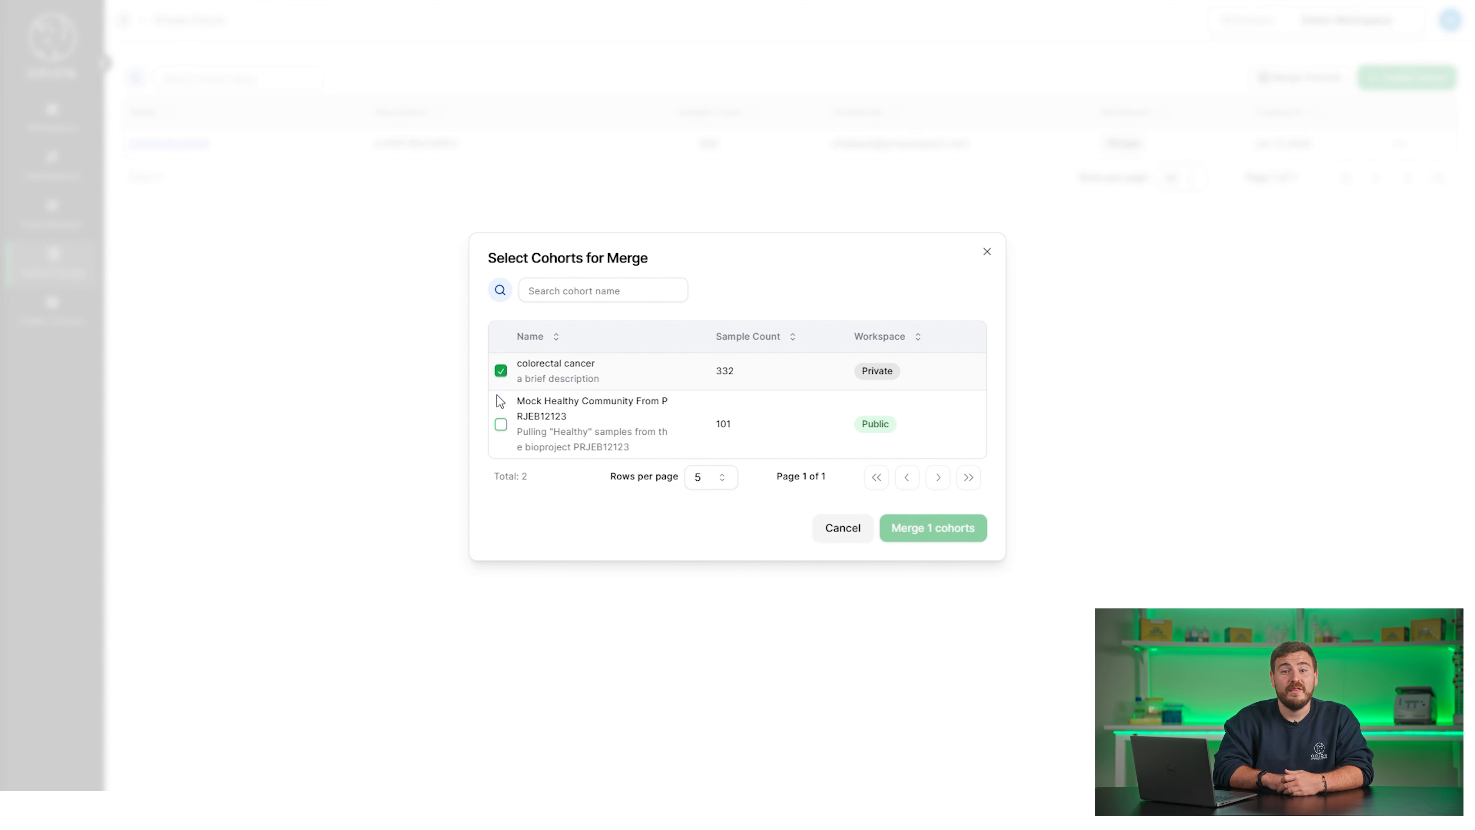
{"action": "left_click", "coordinate": [500, 423]}
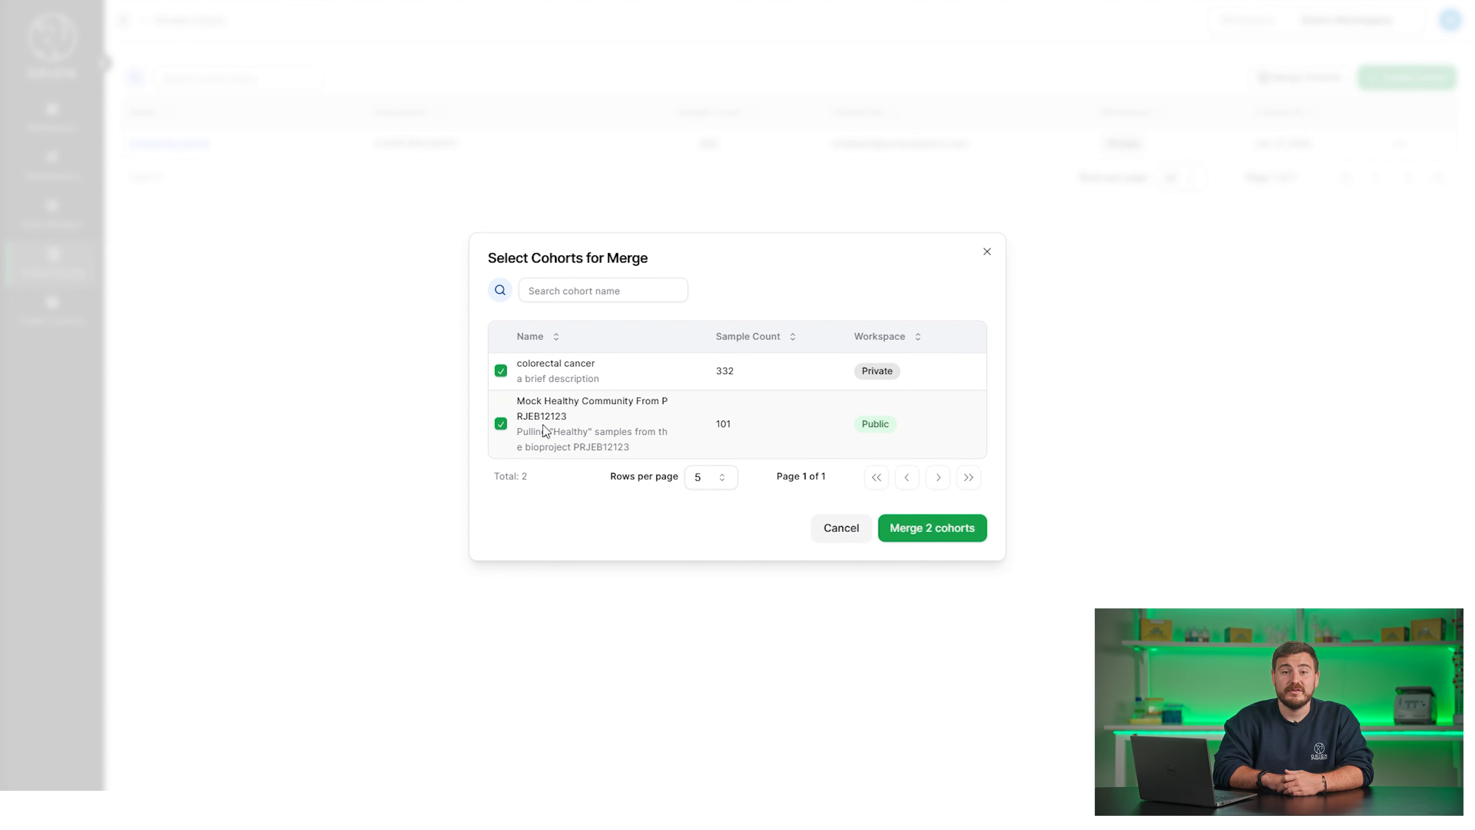
{"action": "left_click", "coordinate": [915, 526]}
{"action": "left_click", "coordinate": [721, 385]}
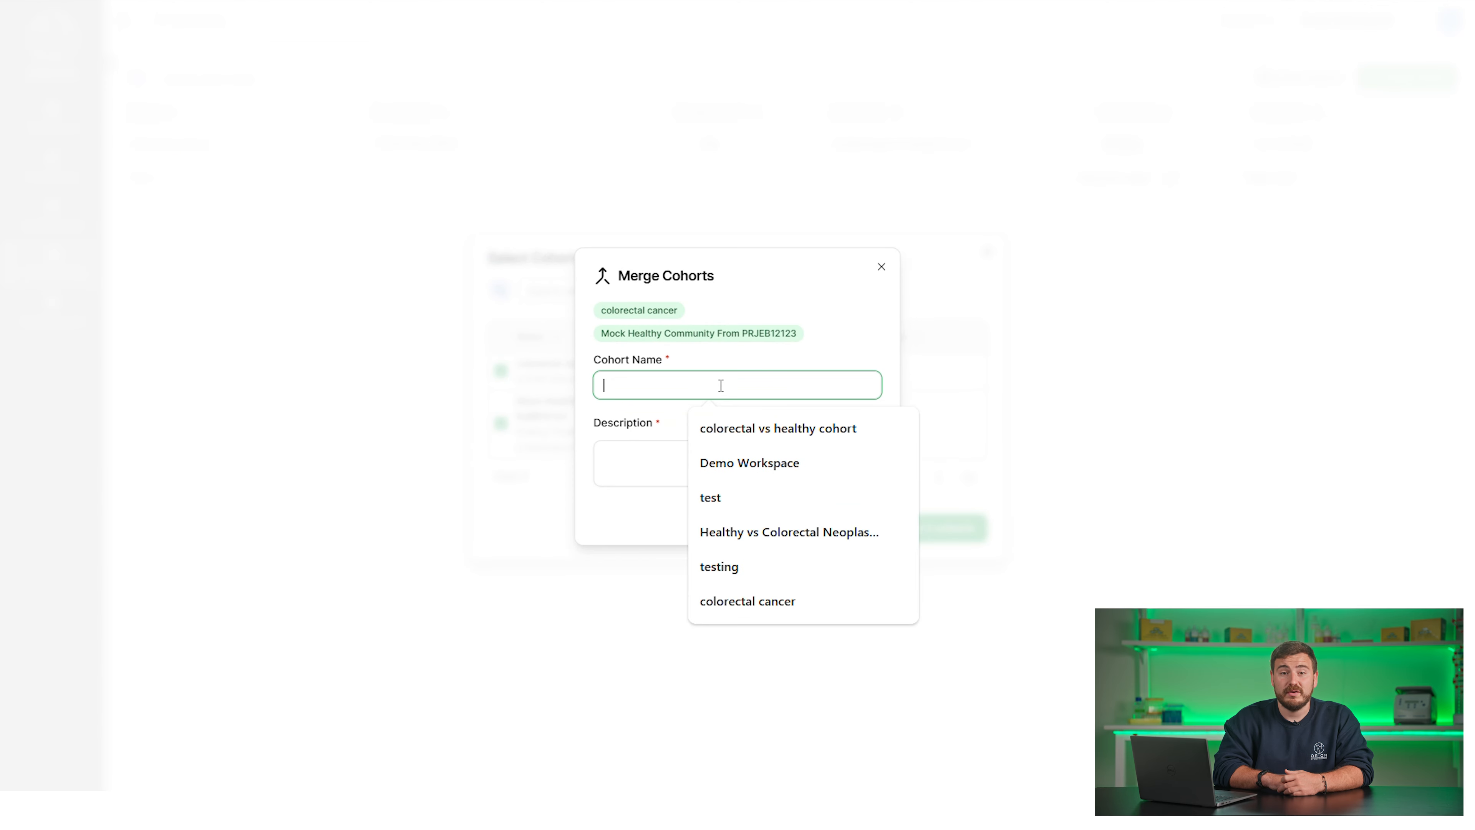
{"action": "left_click", "coordinate": [803, 426]}
{"action": "left_click", "coordinate": [712, 453]}
{"action": "type", "text": "a br"}
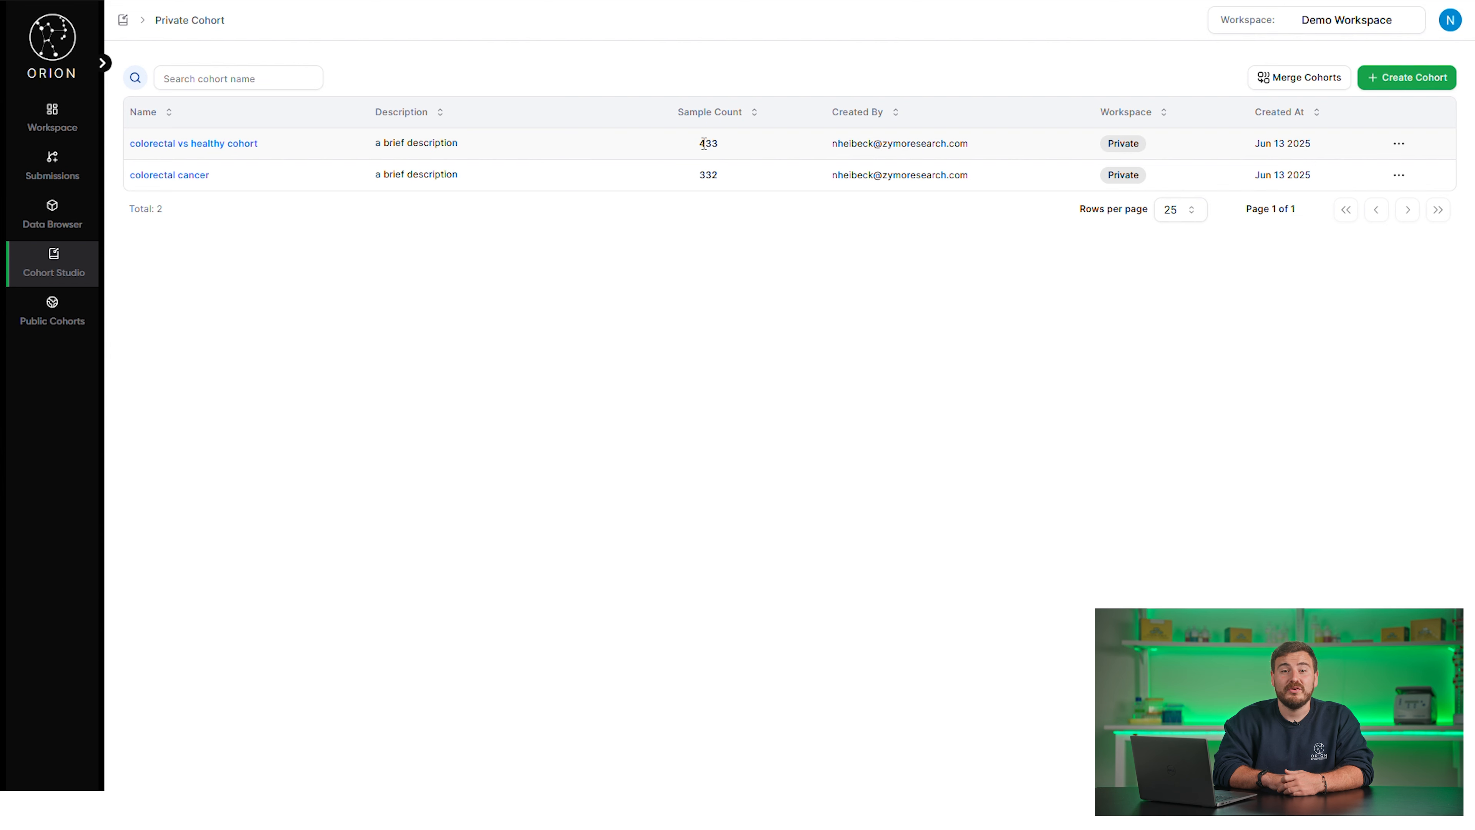
Step: Open the colorectal vs healthy cohort and examine its tag, age, BMI and metadata charts
{"action": "left_click", "coordinate": [232, 144]}
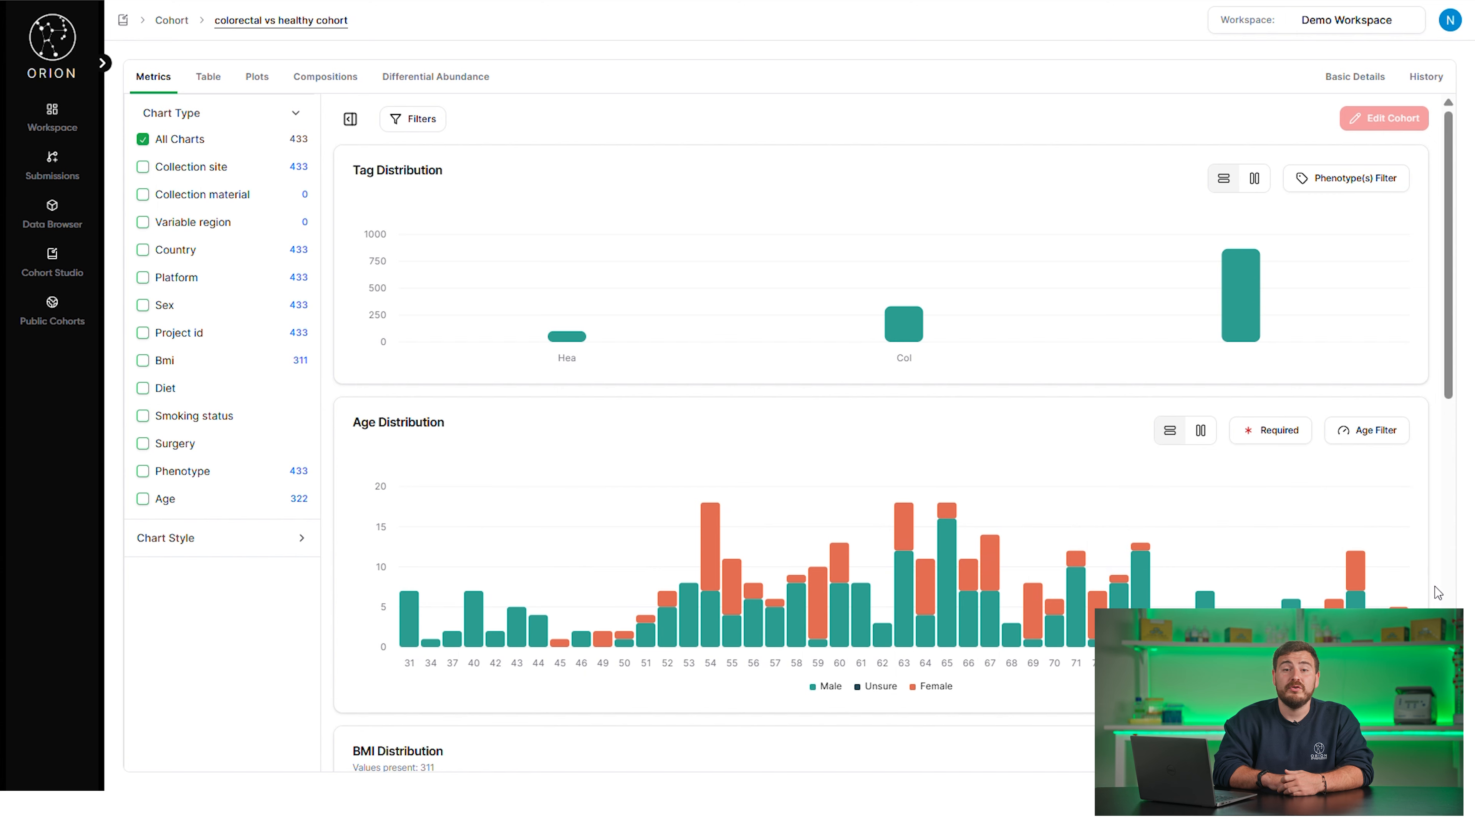
{"action": "scroll", "coordinate": [1435, 586], "scroll_direction": "down", "scroll_amount": 6}
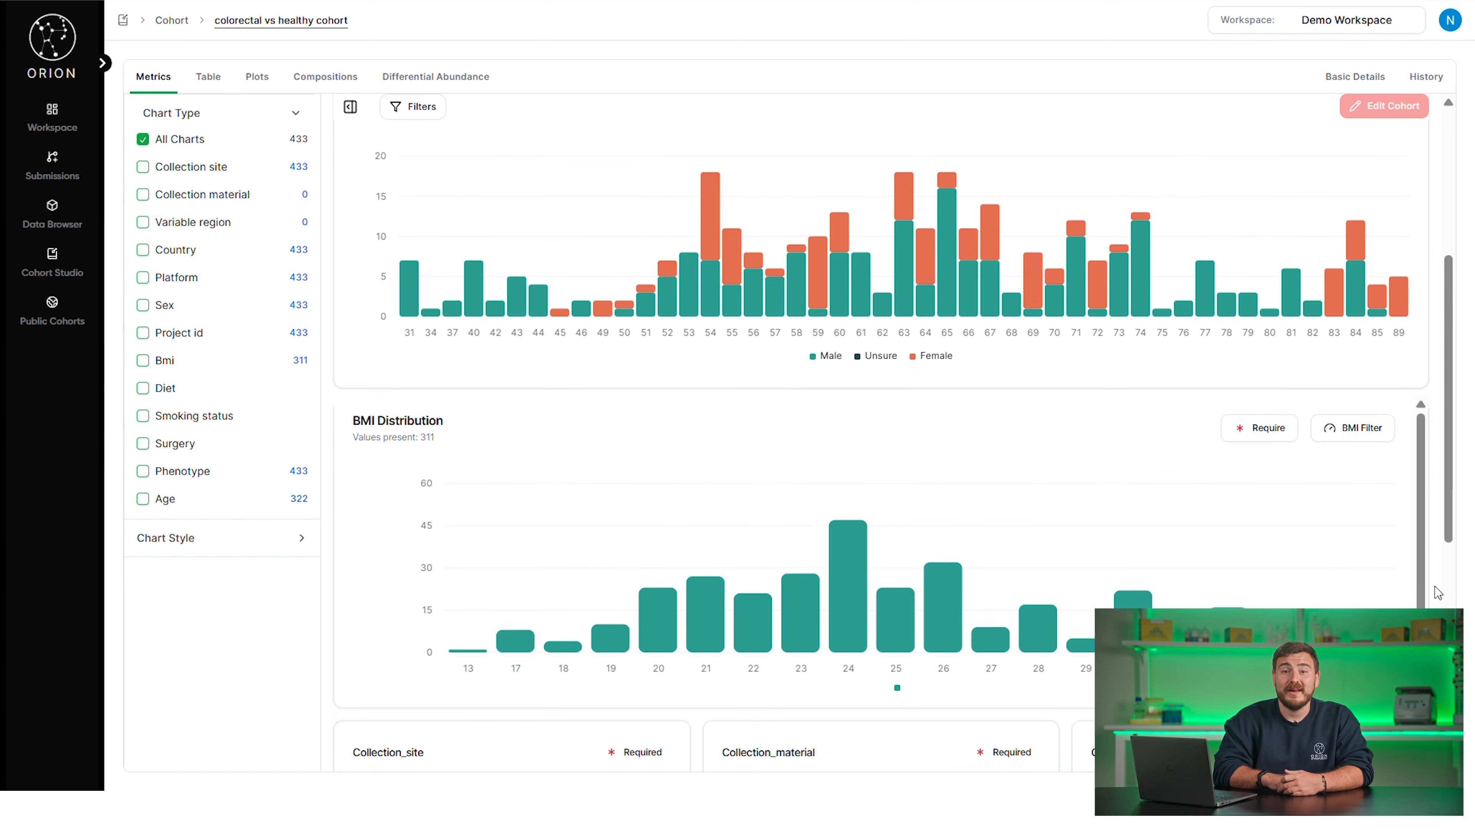
{"action": "scroll", "coordinate": [1435, 587], "scroll_direction": "down", "scroll_amount": 9}
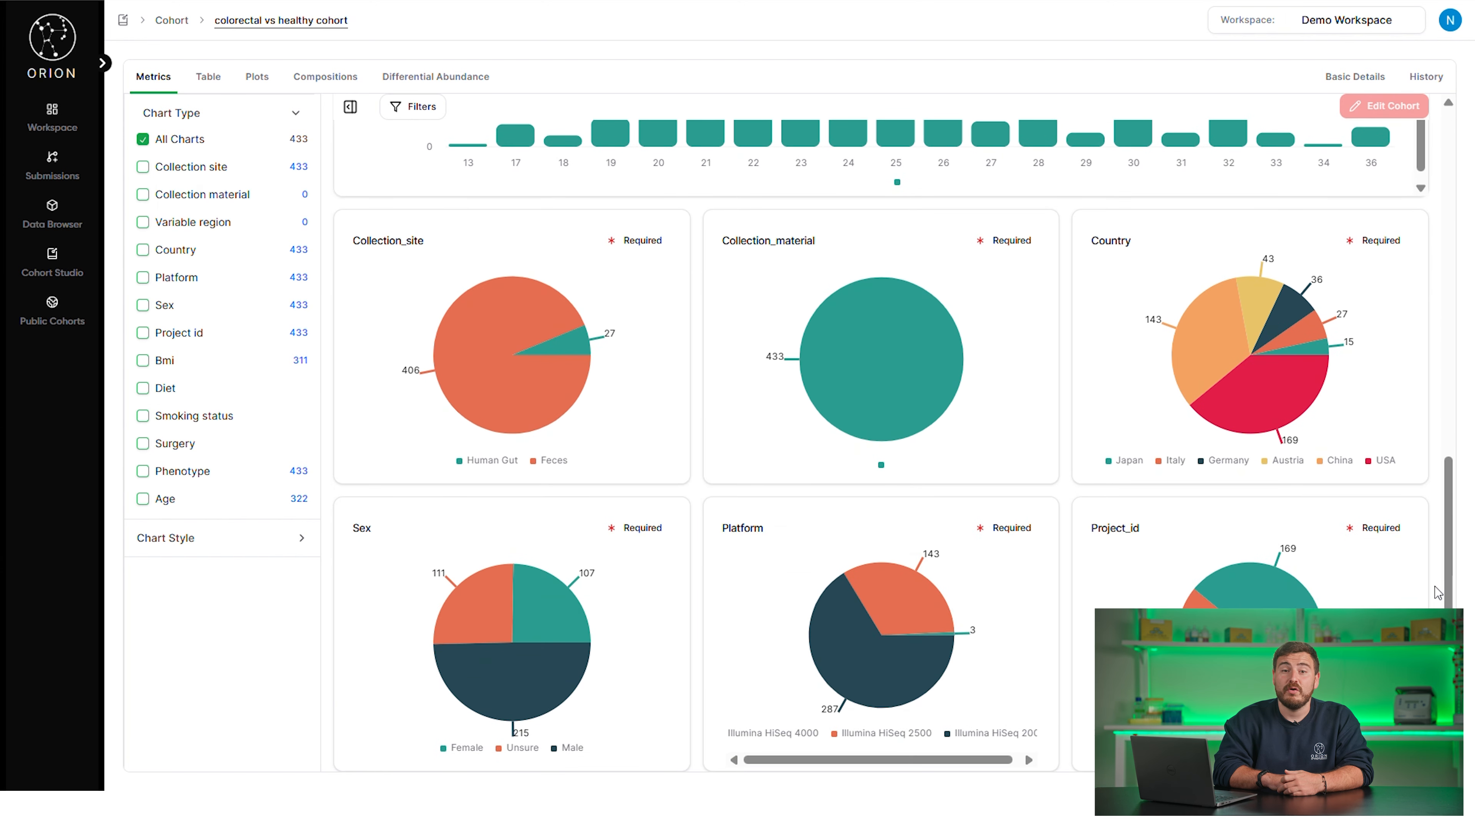
{"action": "scroll", "coordinate": [1438, 591], "scroll_direction": "up", "scroll_amount": 15}
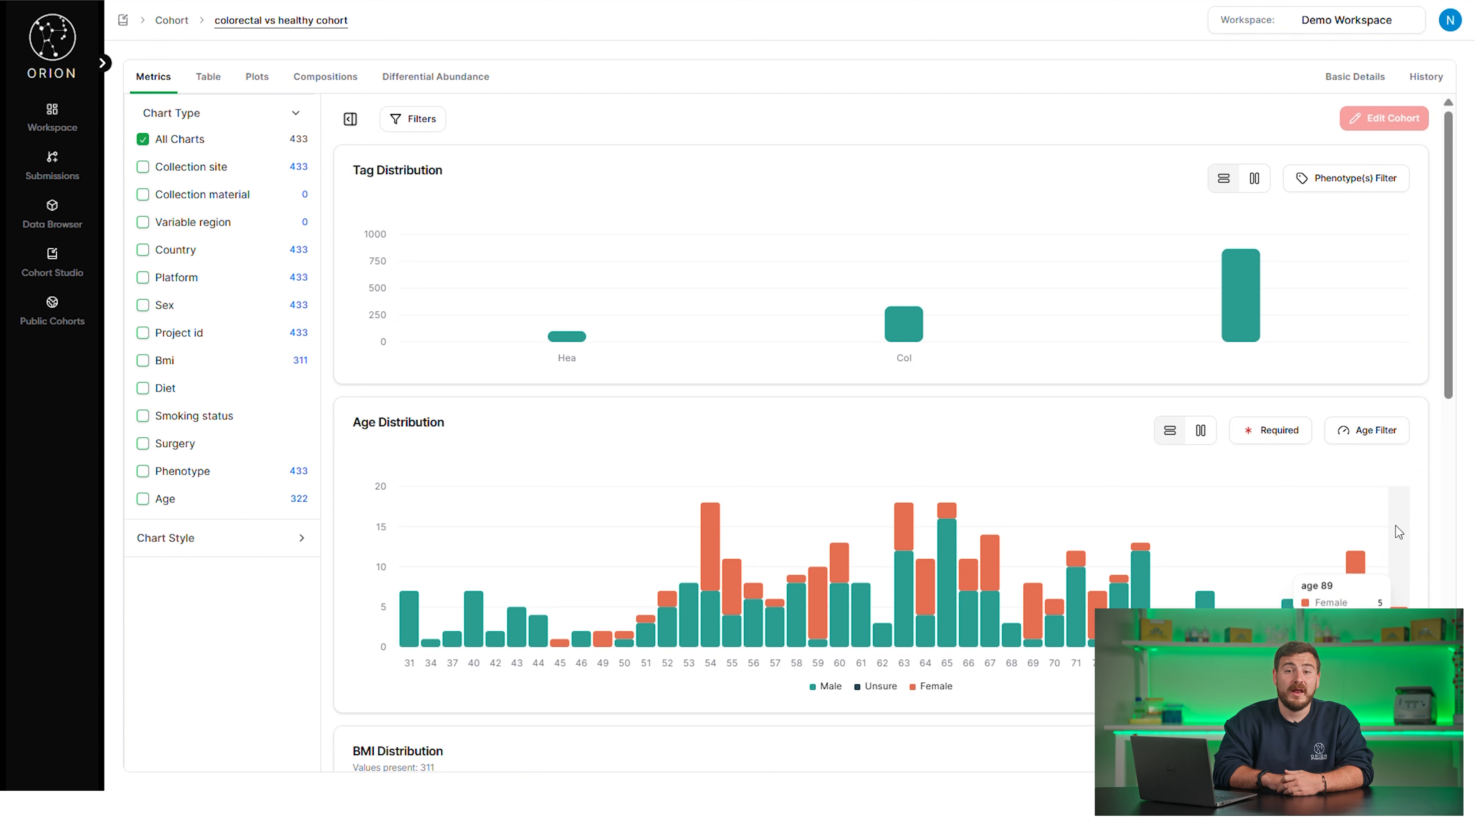
Step: Filter the cohort by age to samples above 0 and below 68 years
{"action": "left_click", "coordinate": [1365, 433]}
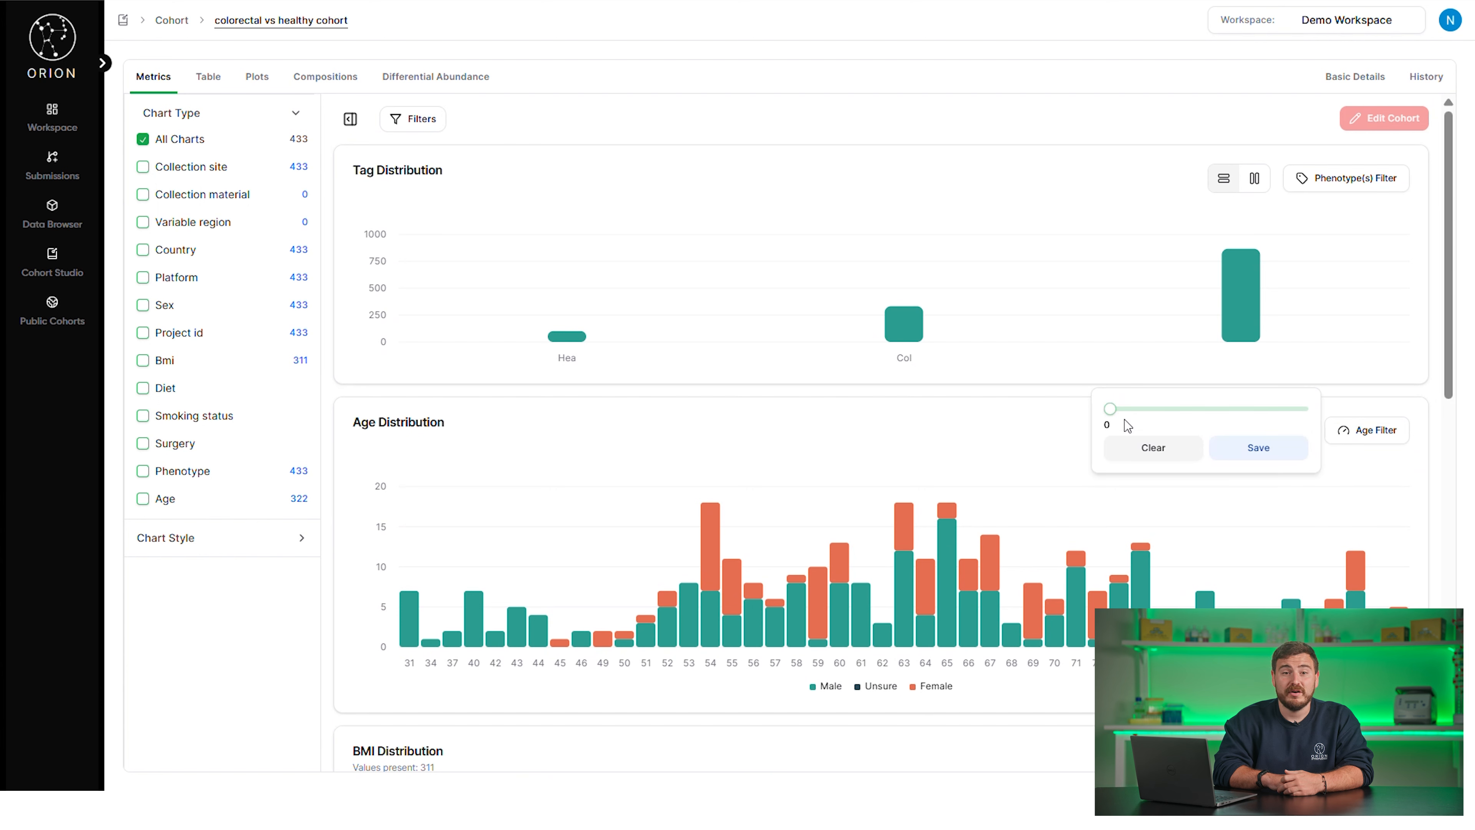
{"action": "left_click_drag", "start_coordinate": [1118, 408], "coordinate": [1232, 409]}
{"action": "left_click", "coordinate": [1244, 446]}
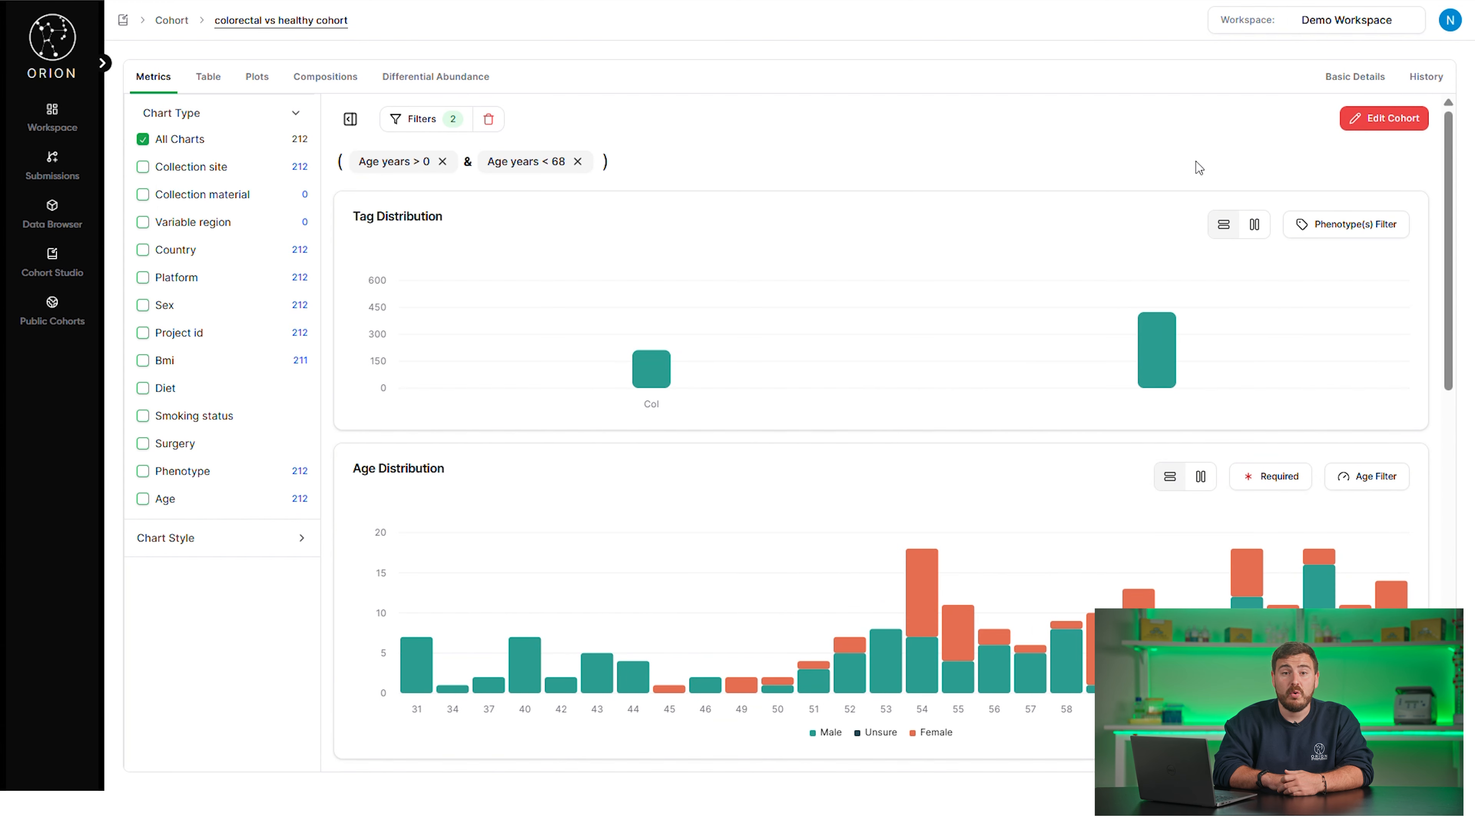
Step: Draft the cohort edit note "adding an age filter at 68" without submitting it, and remove both age filters
{"action": "left_click", "coordinate": [1393, 119]}
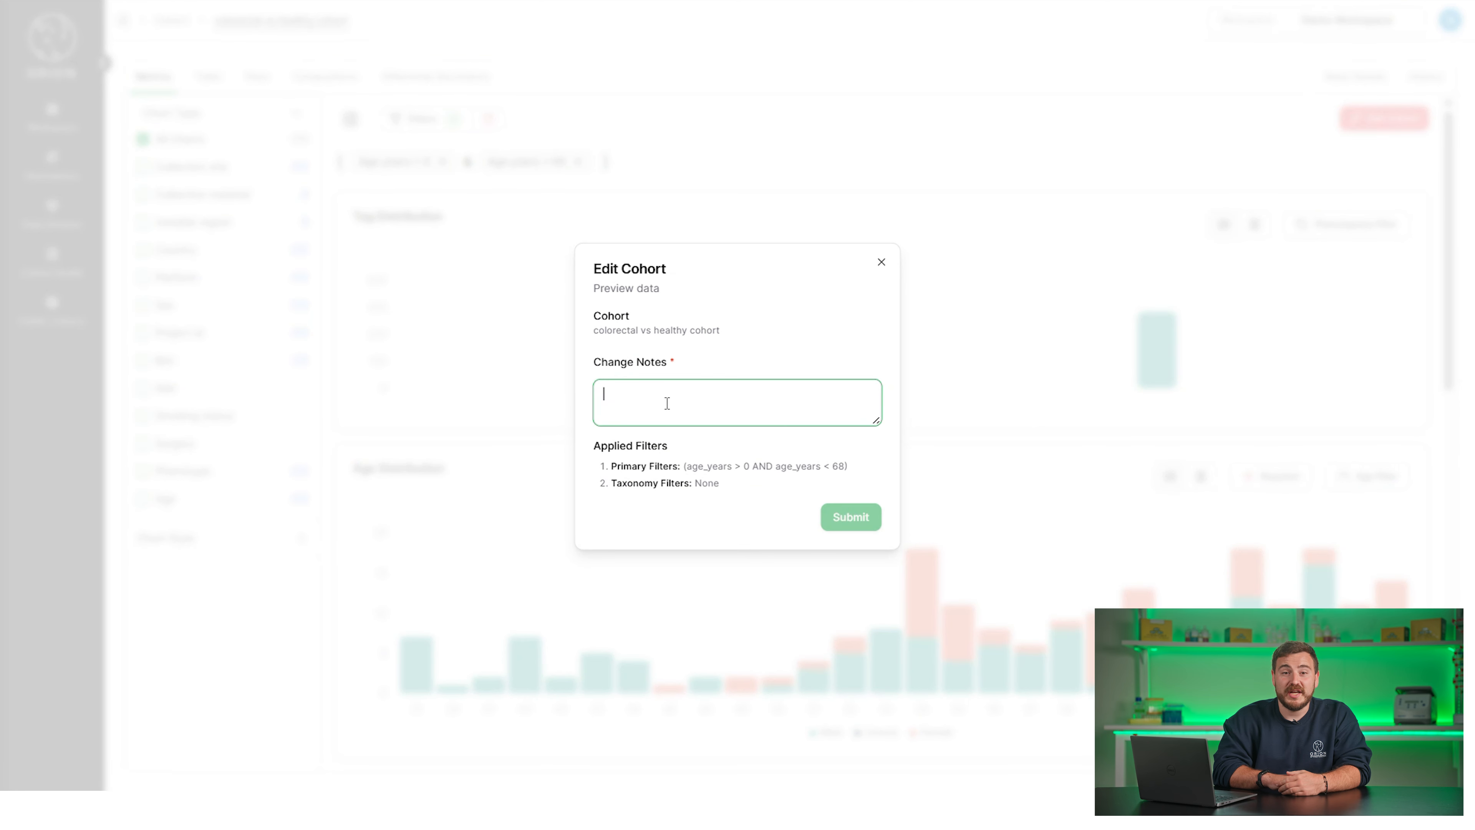
{"action": "type", "text": "adding an "}
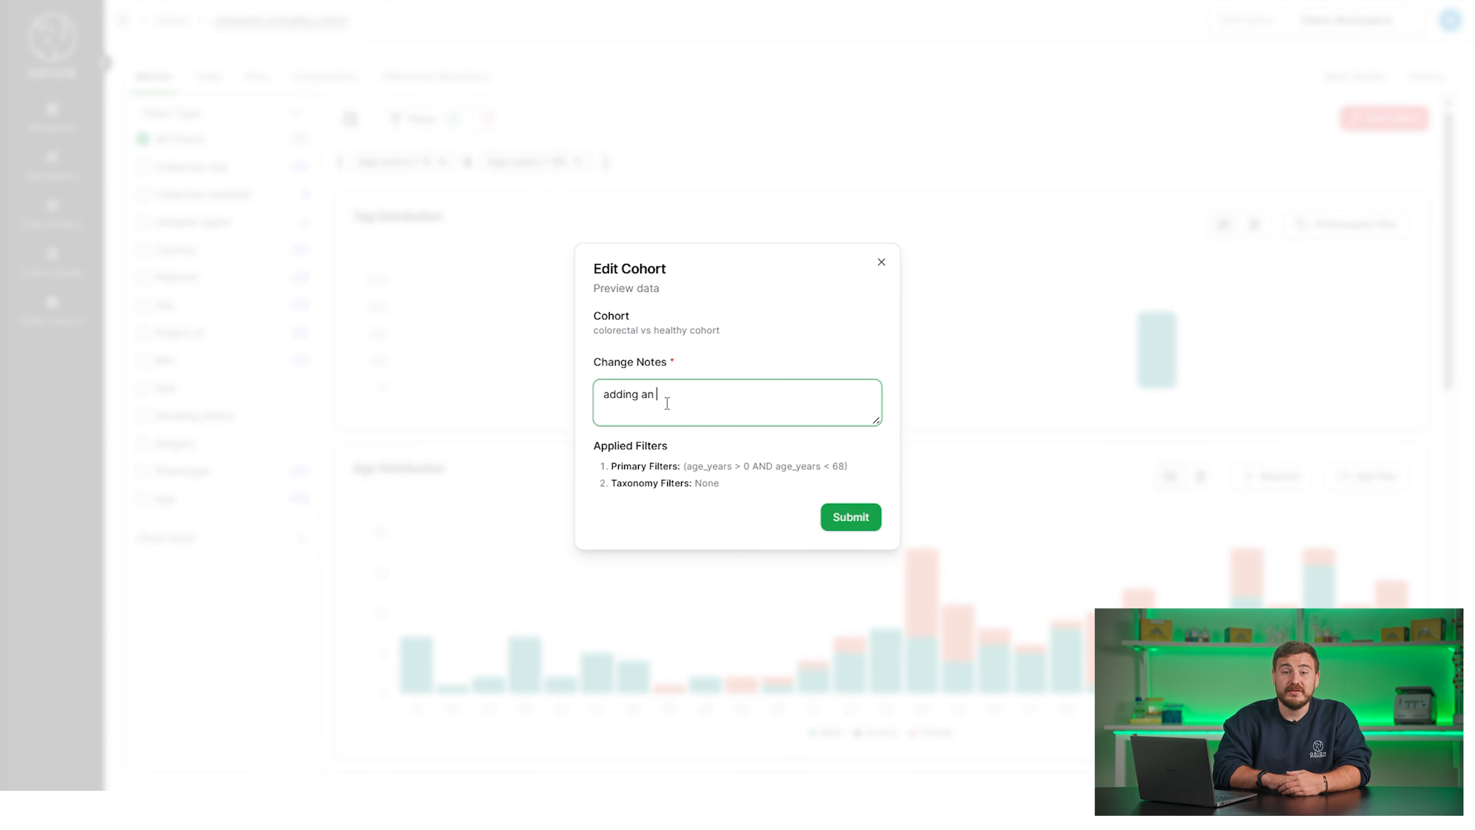
{"action": "type", "text": "age filter at"}
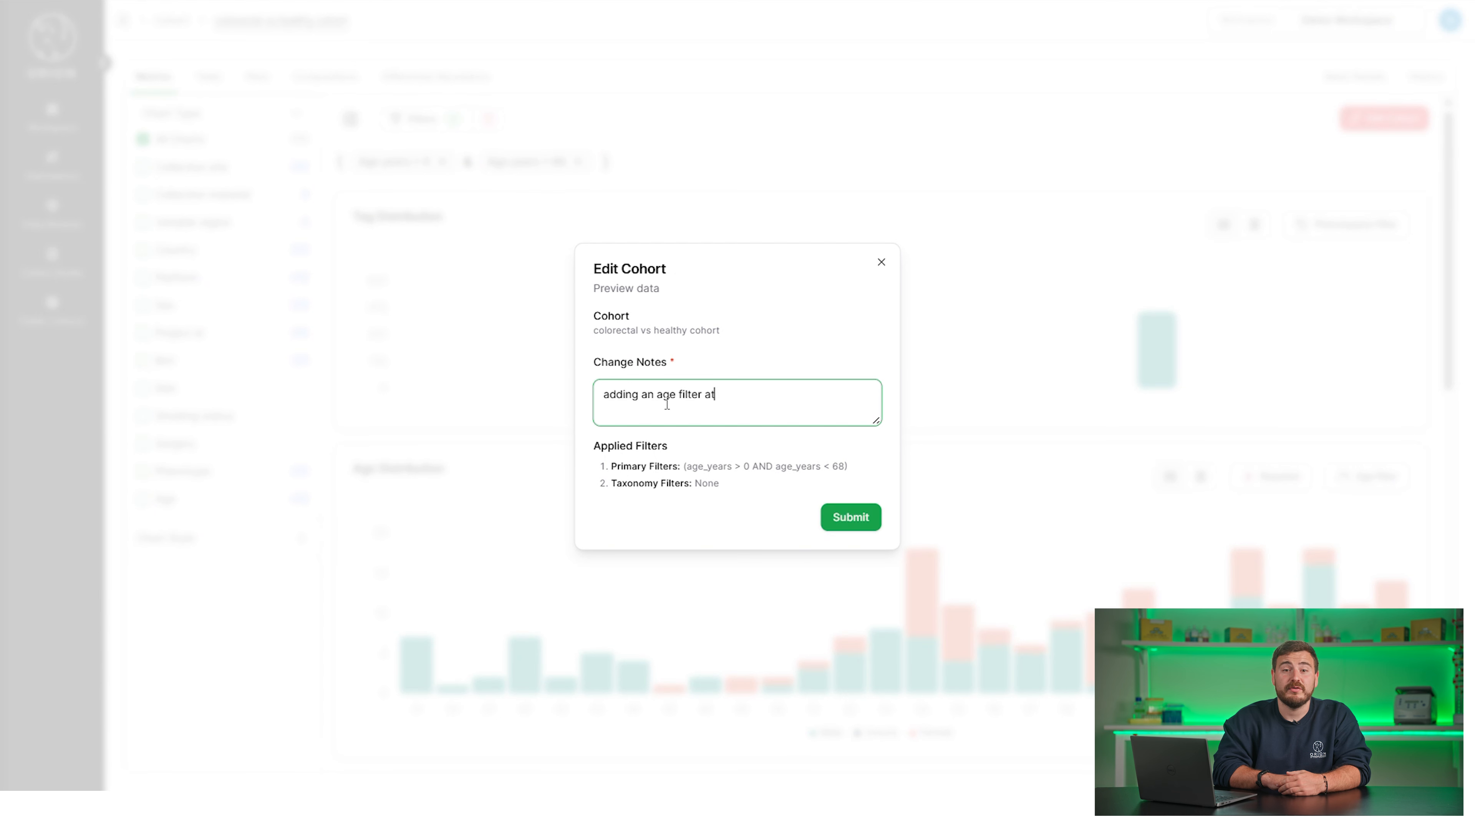
{"action": "type", "text": " 68"}
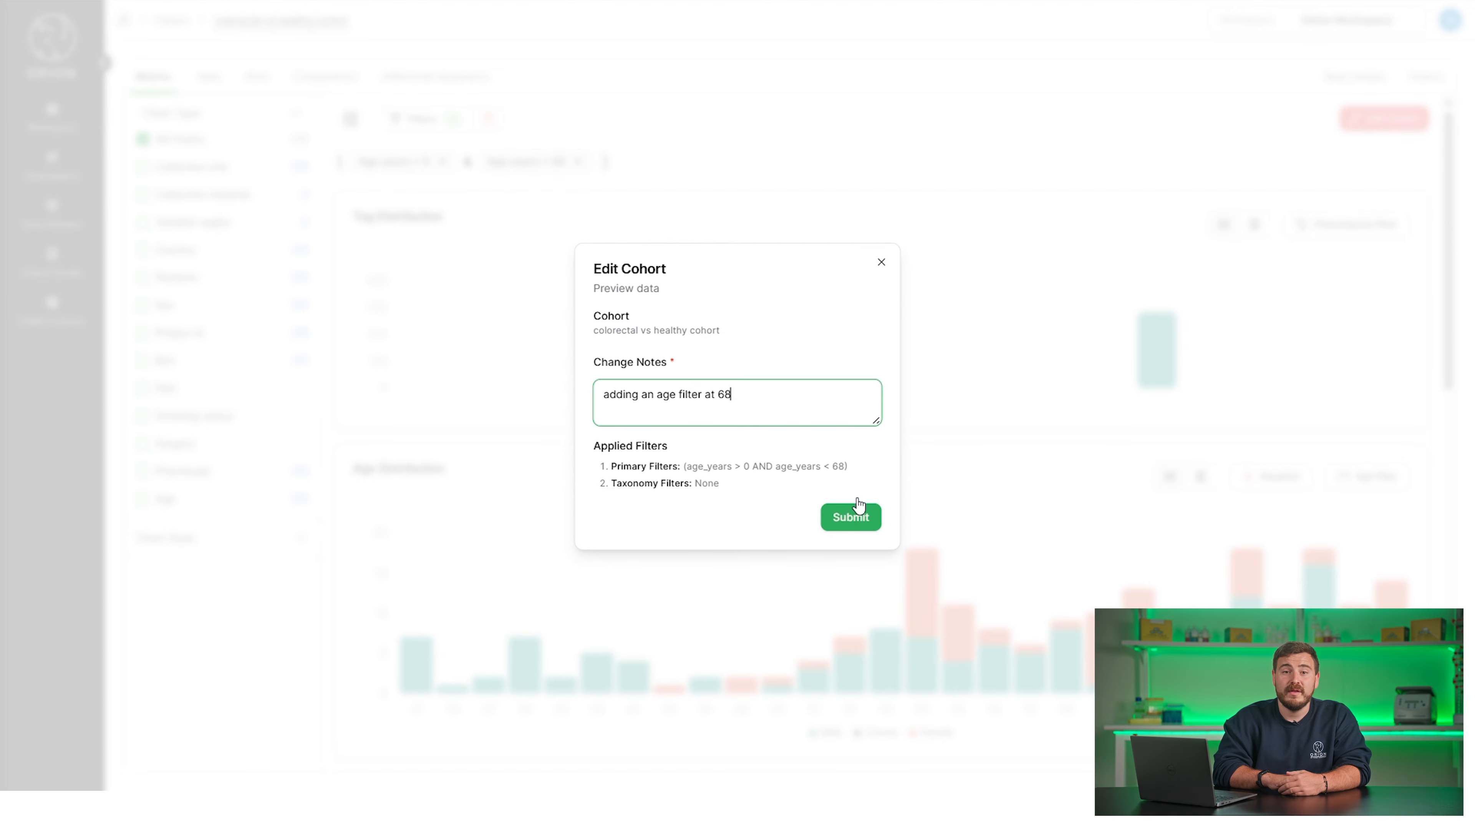
{"action": "left_click", "coordinate": [880, 264]}
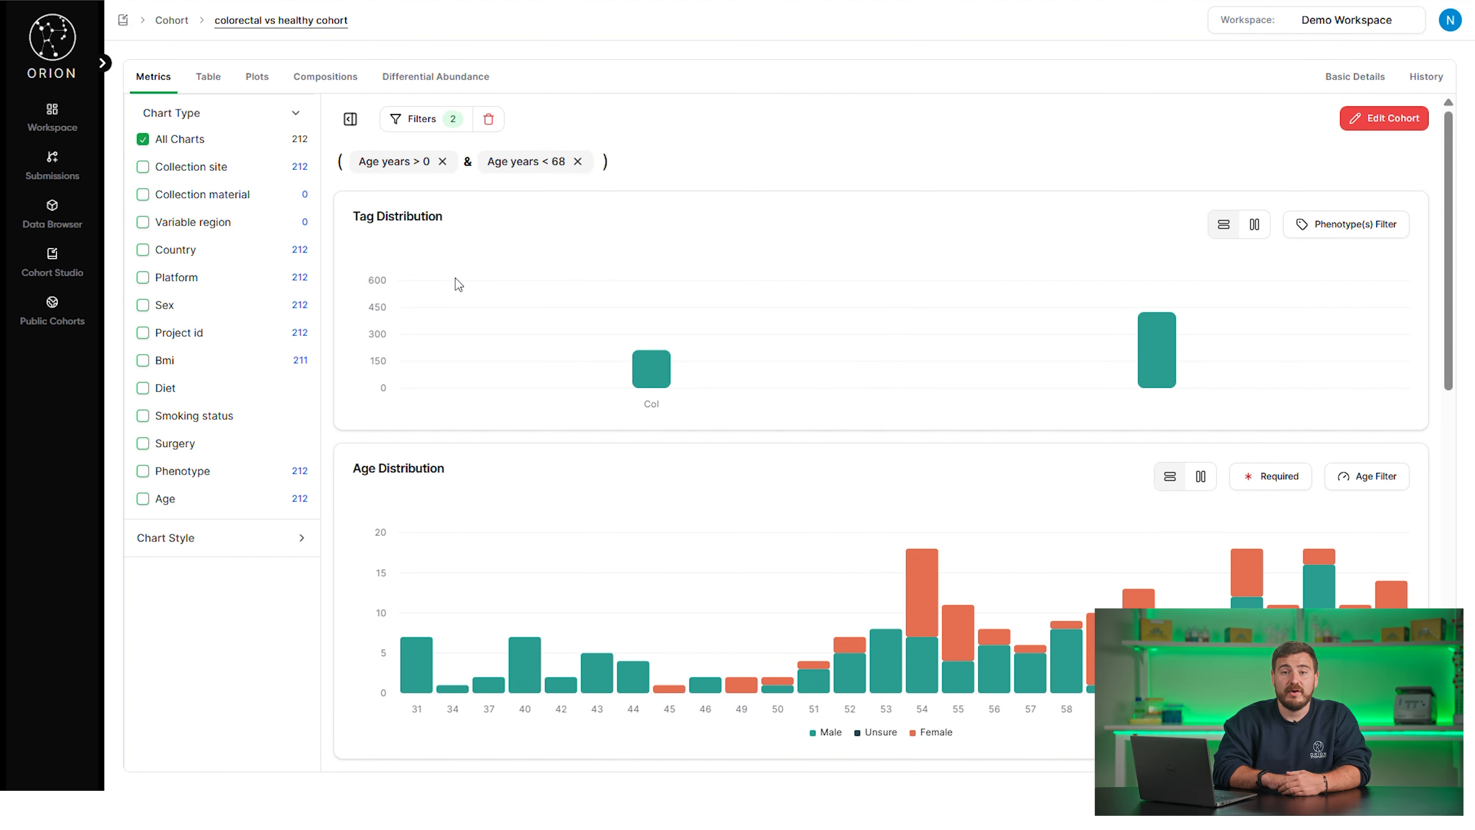
{"action": "left_click", "coordinate": [442, 162]}
{"action": "left_click", "coordinate": [447, 162]}
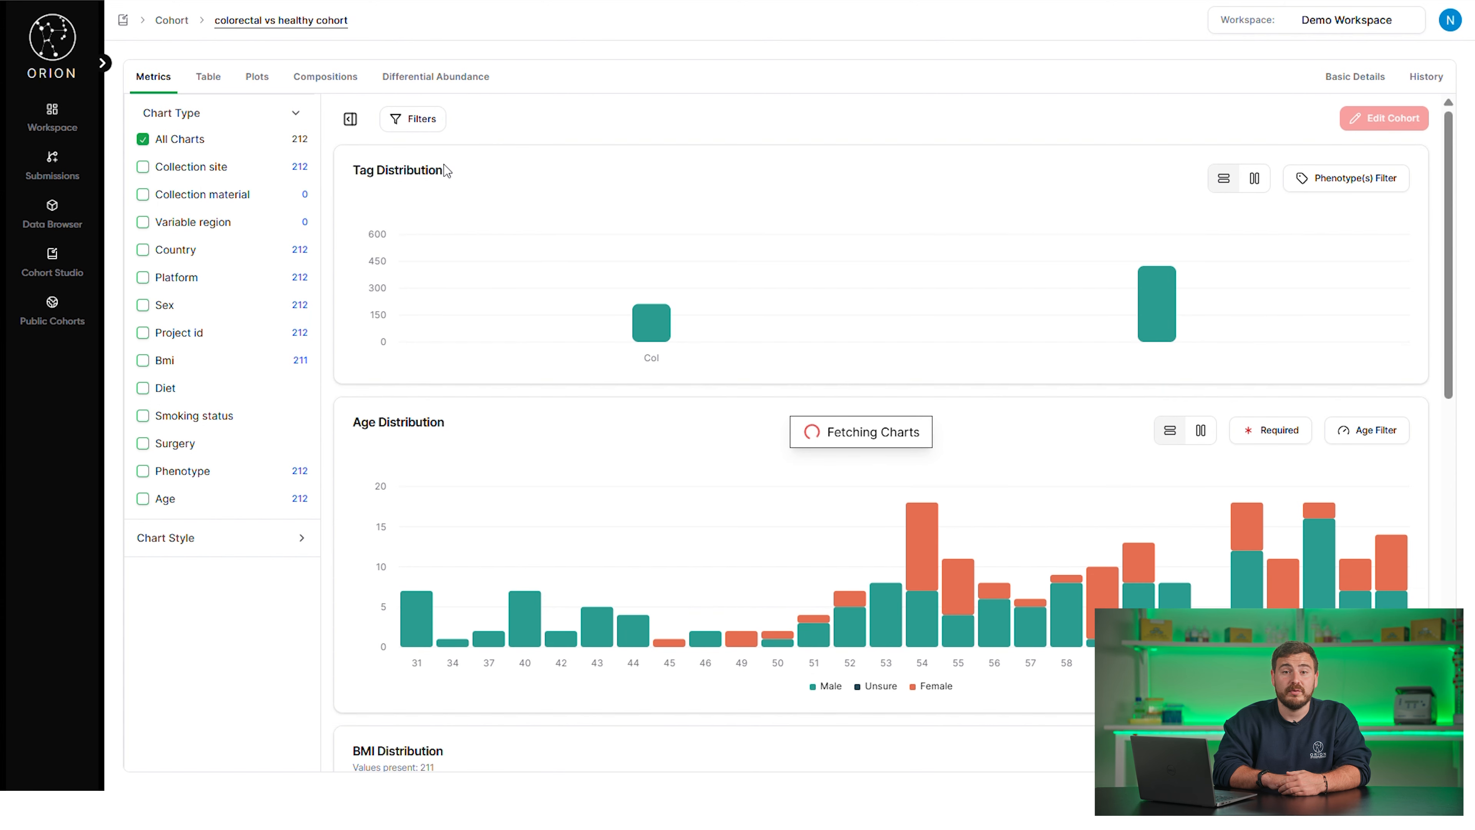
Step: Review the cohort's sample table and look at its primary filter options without adding a filter
{"action": "left_click", "coordinate": [208, 78]}
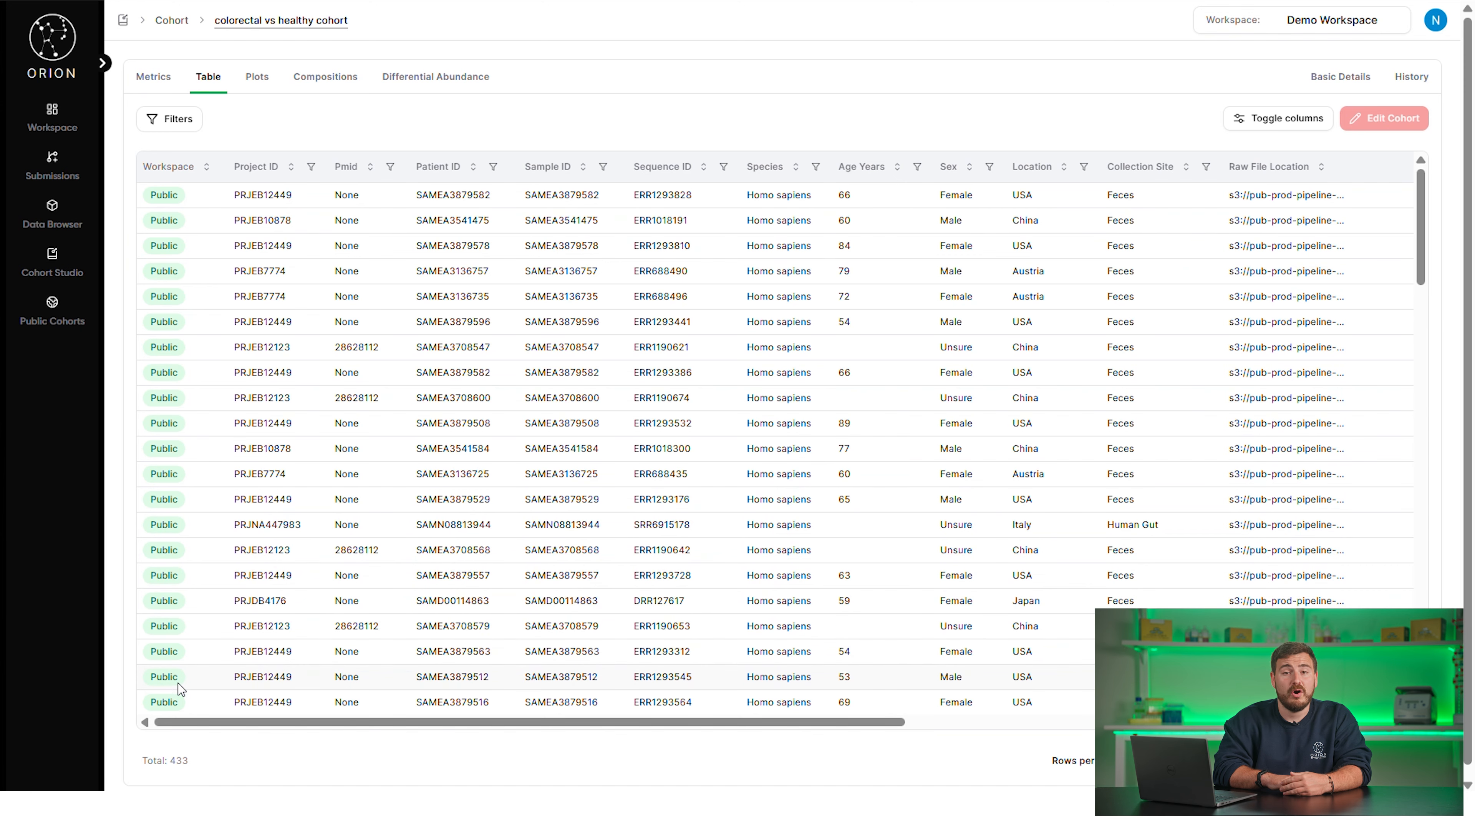
{"action": "scroll", "coordinate": [227, 669], "scroll_direction": "down", "scroll_amount": 3}
{"action": "scroll", "coordinate": [228, 674], "scroll_direction": "down", "scroll_amount": 1}
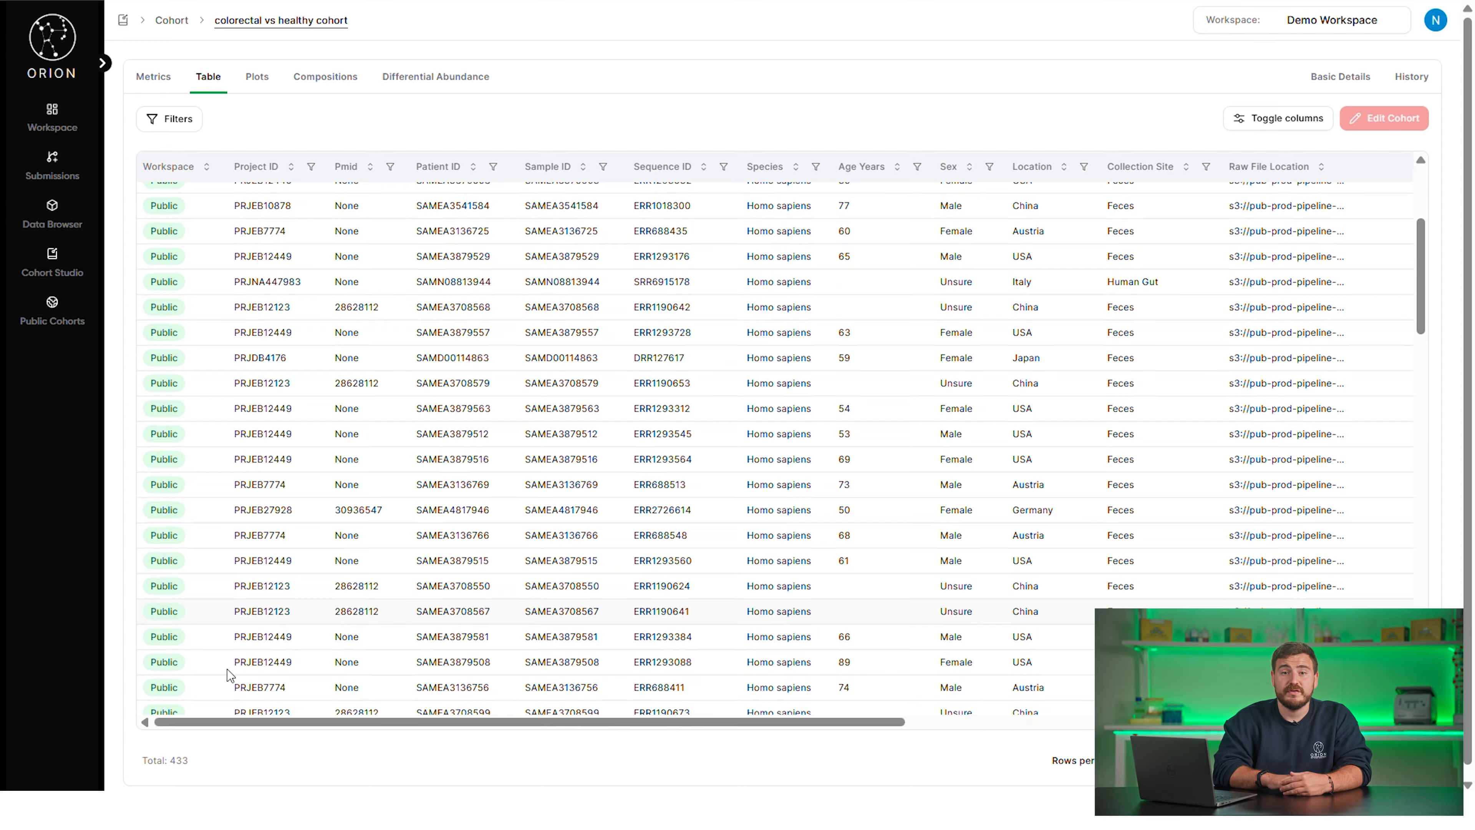
{"action": "scroll", "coordinate": [229, 639], "scroll_direction": "up", "scroll_amount": 4}
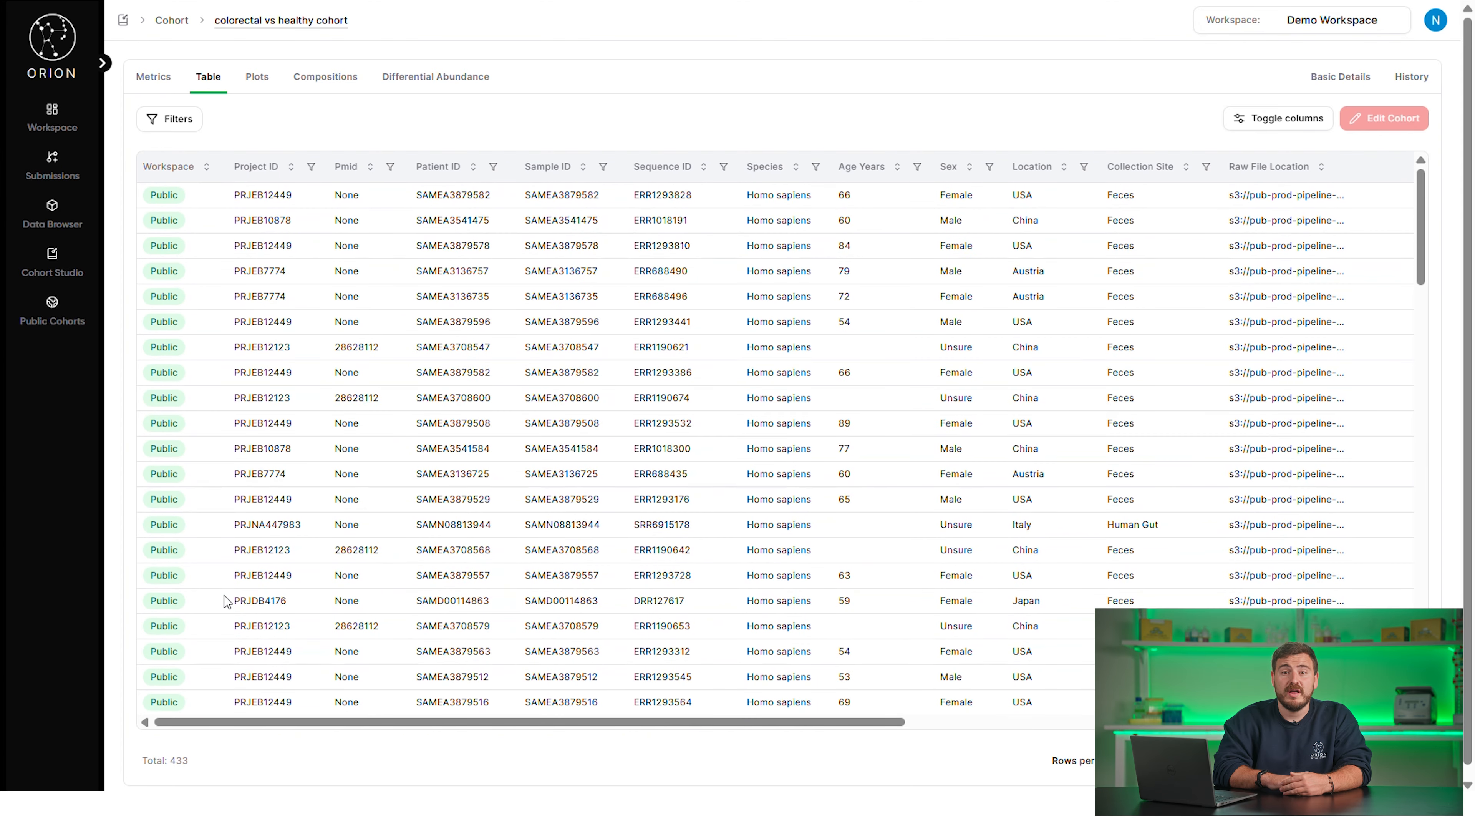
{"action": "left_click", "coordinate": [162, 129]}
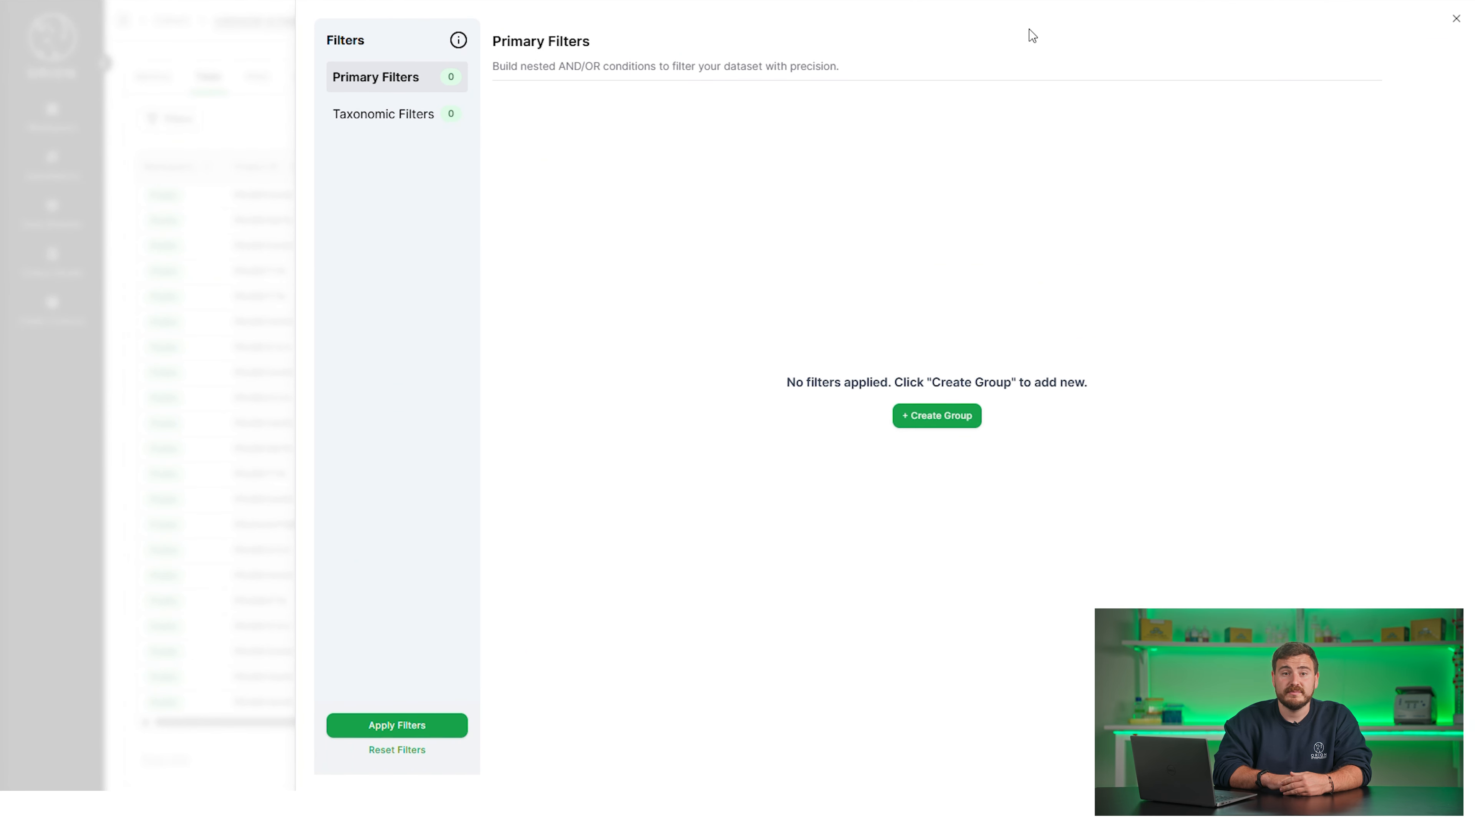
{"action": "left_click", "coordinate": [1457, 19]}
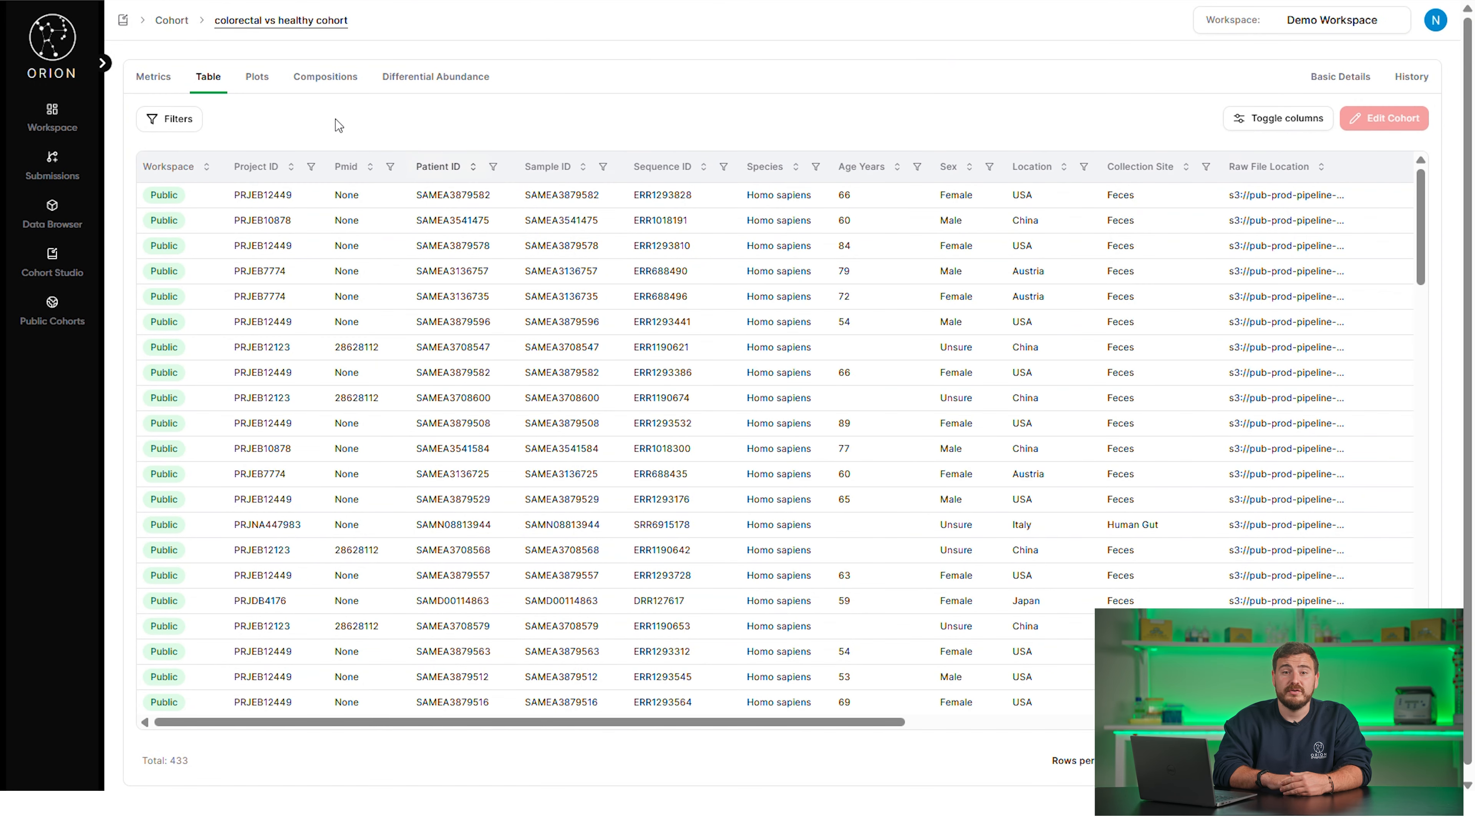
Step: Show the cohort's 3D sample plot and color its points by Health
{"action": "left_click", "coordinate": [264, 84]}
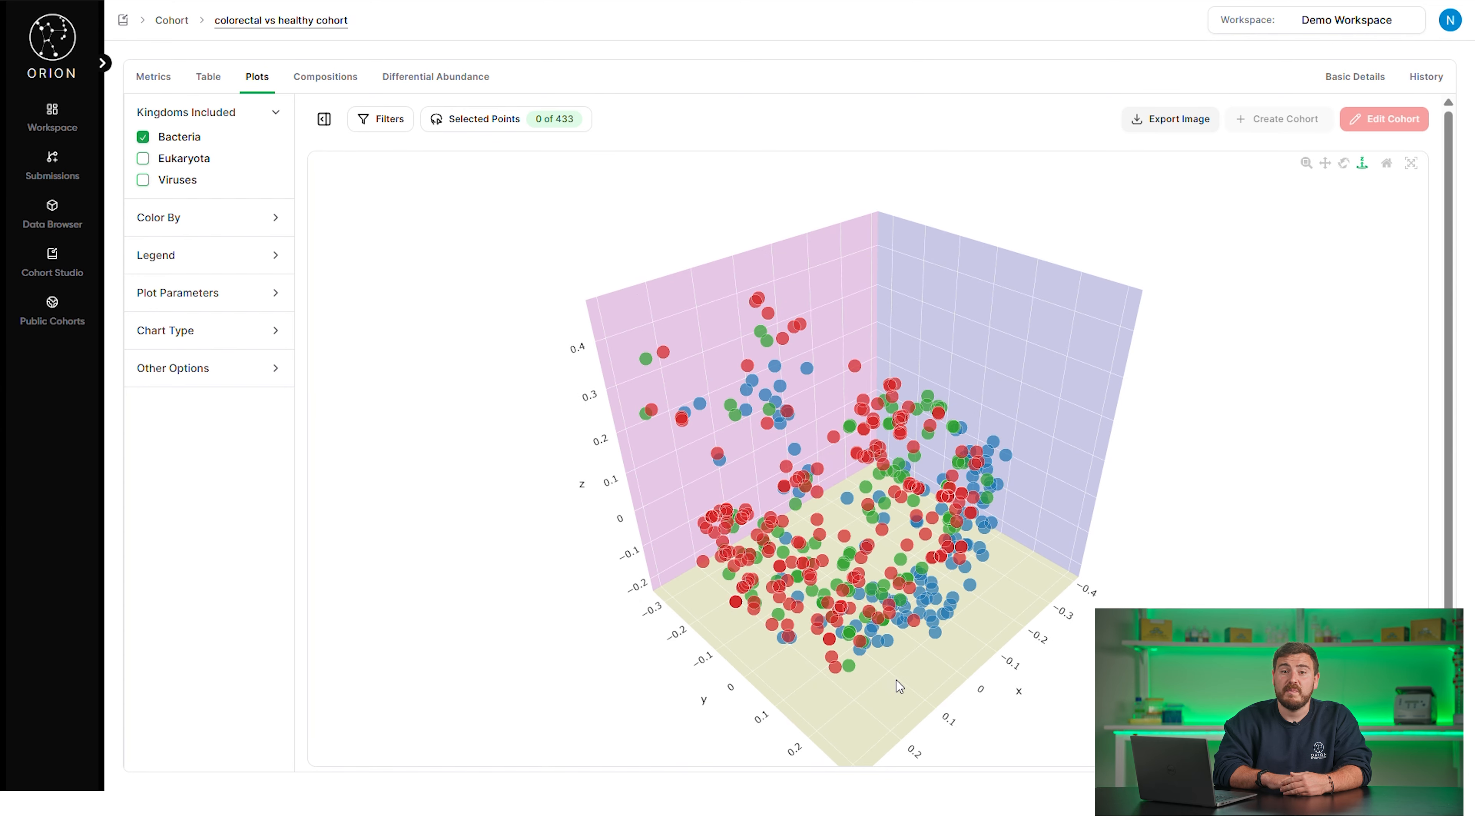
{"action": "left_click_drag", "start_coordinate": [897, 688], "coordinate": [958, 644]}
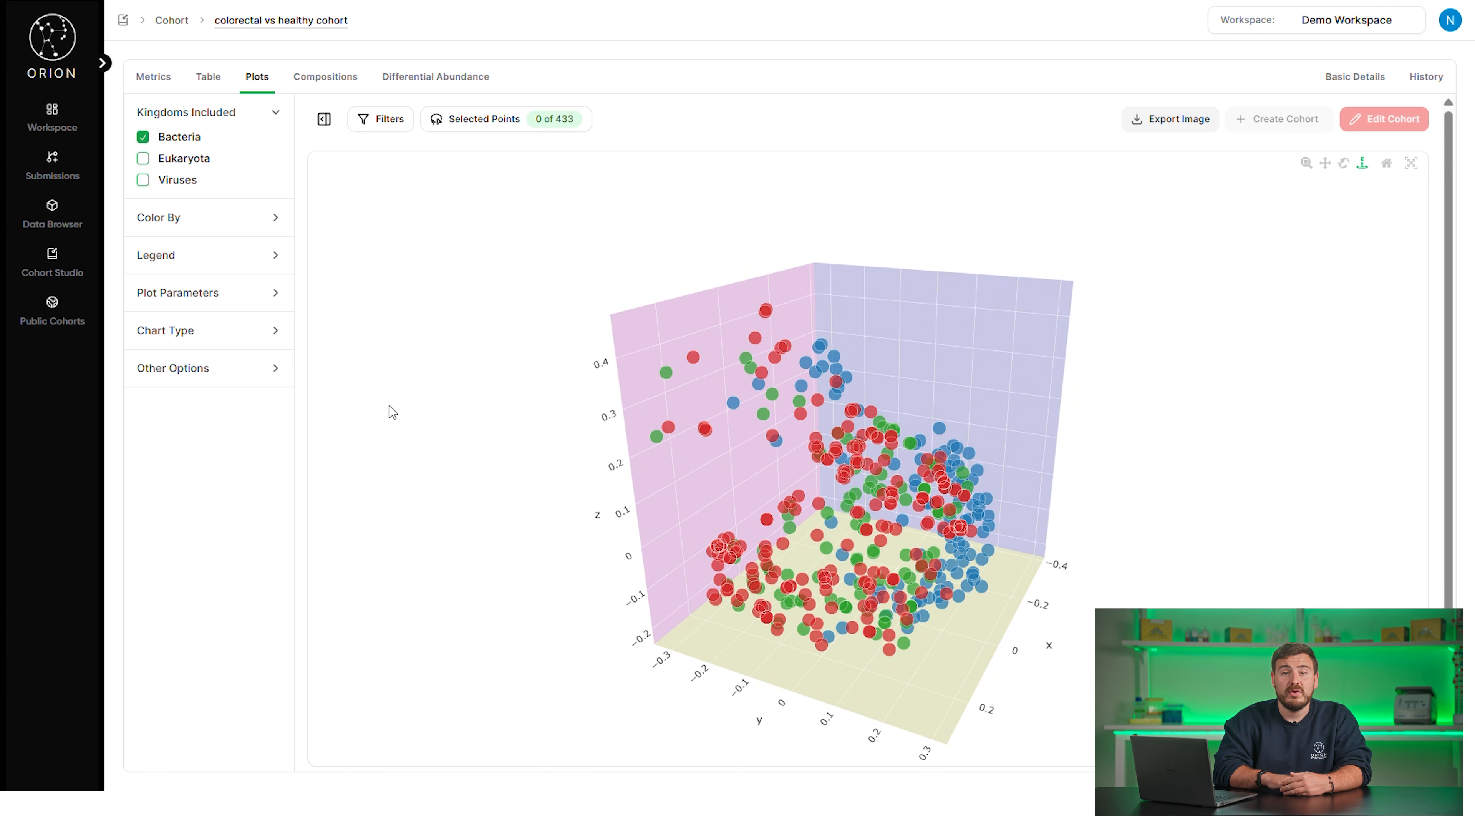
{"action": "left_click", "coordinate": [257, 232]}
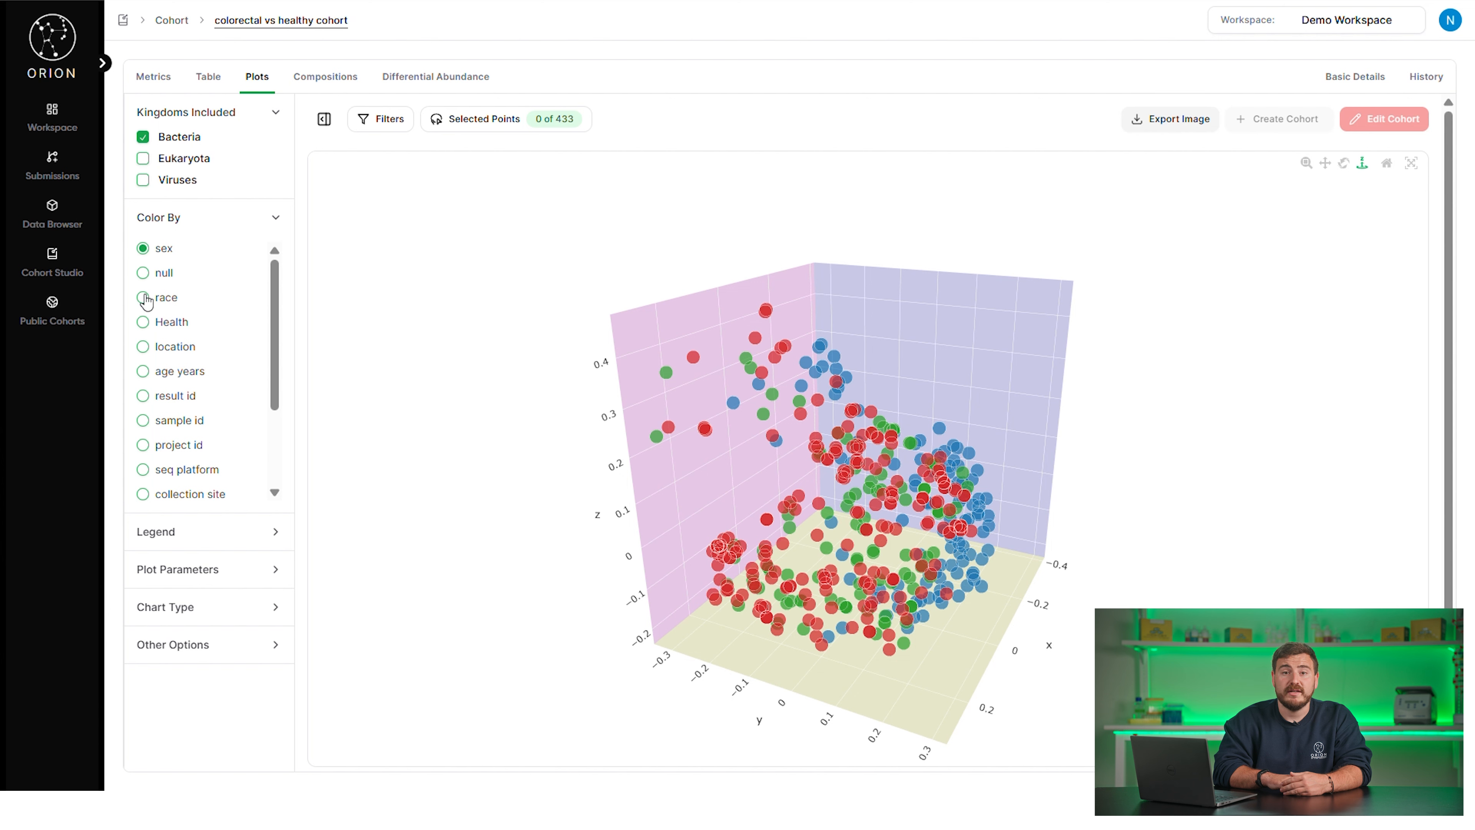
{"action": "left_click", "coordinate": [141, 326]}
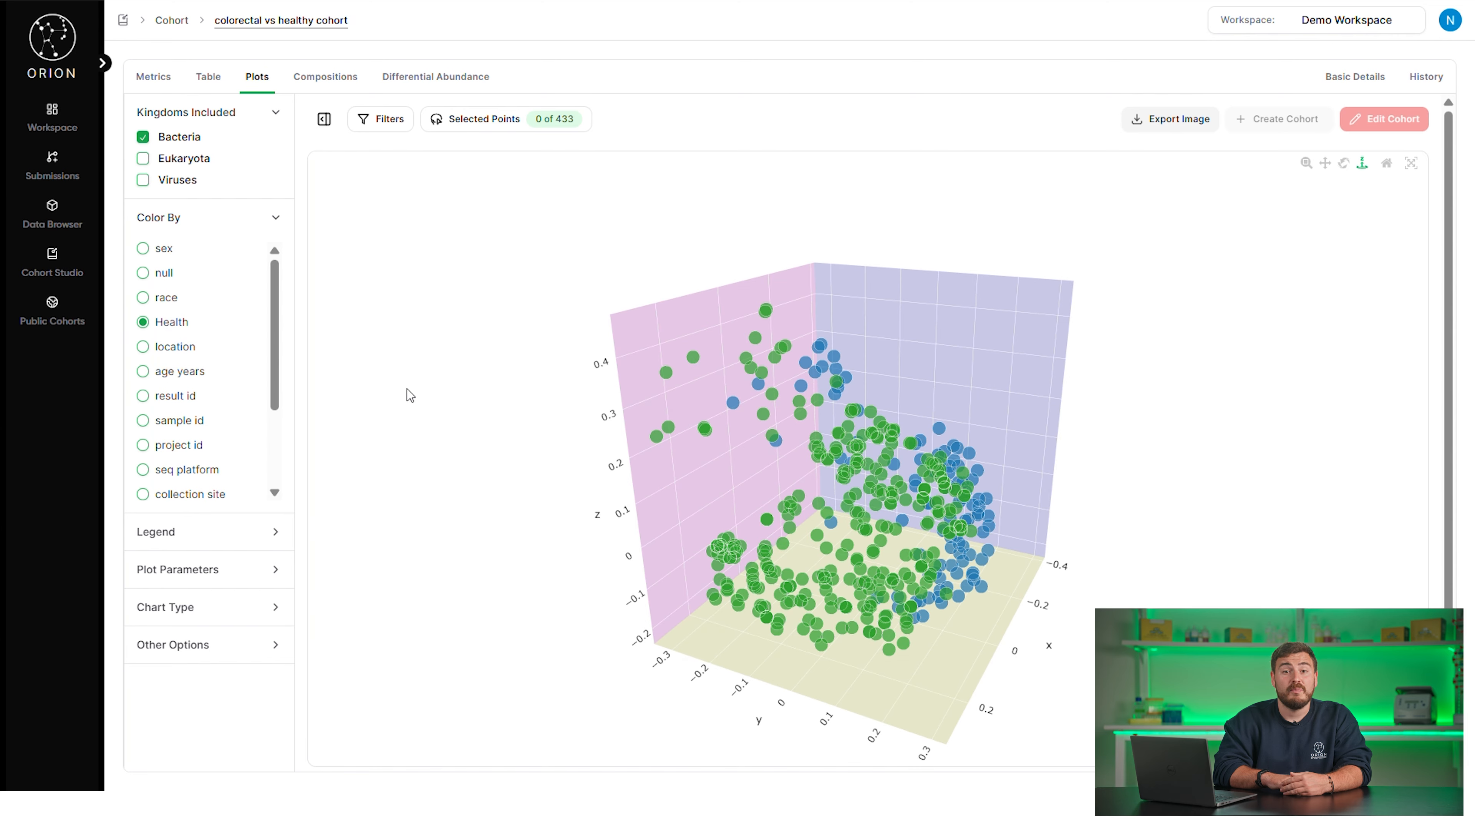
{"action": "left_click_drag", "start_coordinate": [879, 689], "coordinate": [1024, 776]}
{"action": "left_click_drag", "start_coordinate": [956, 626], "coordinate": [720, 477]}
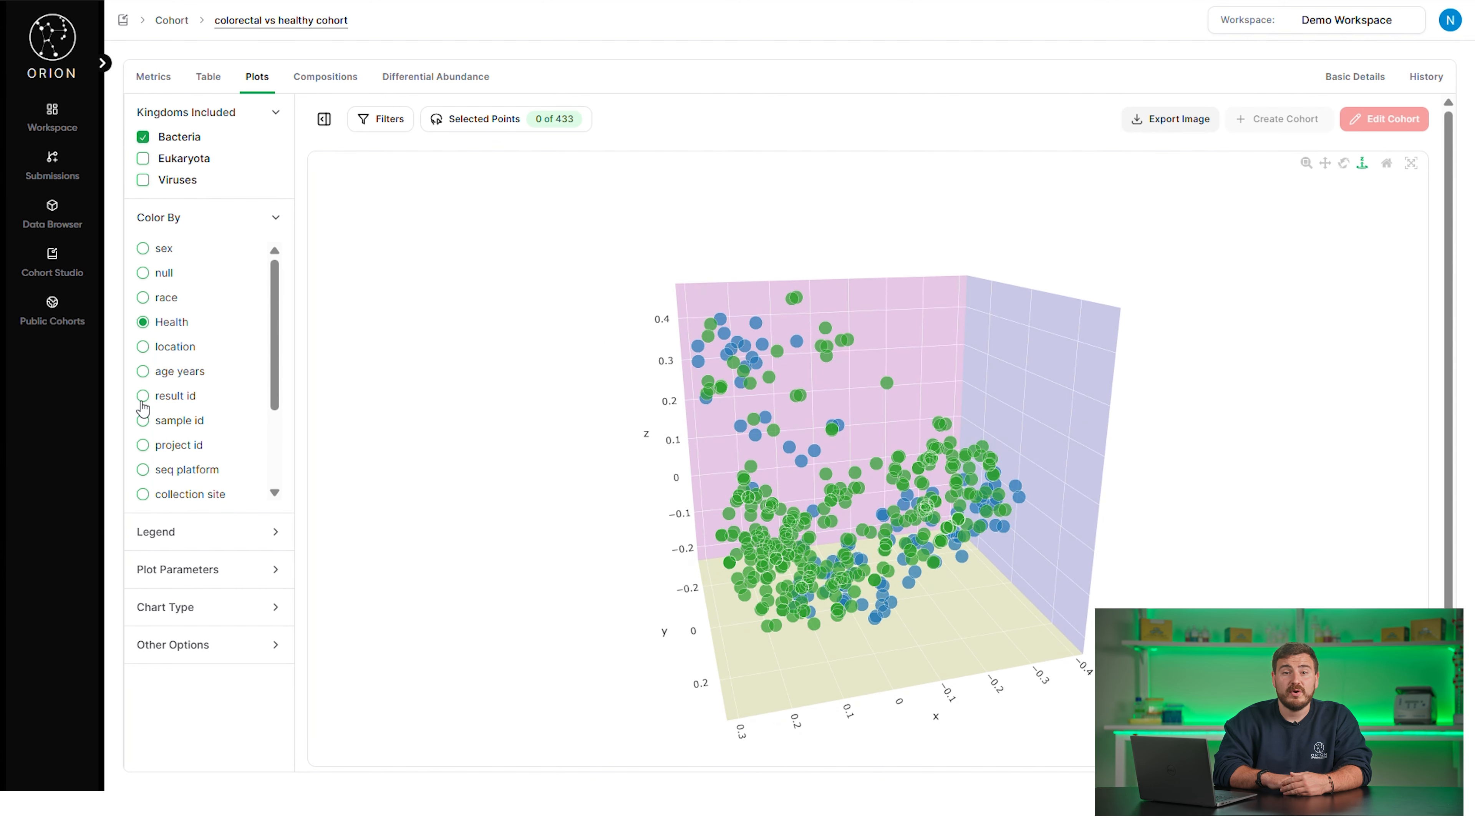
Step: Preview the plot colored by location, seq platform and age years, and return the coloring to Health
{"action": "left_click", "coordinate": [143, 349]}
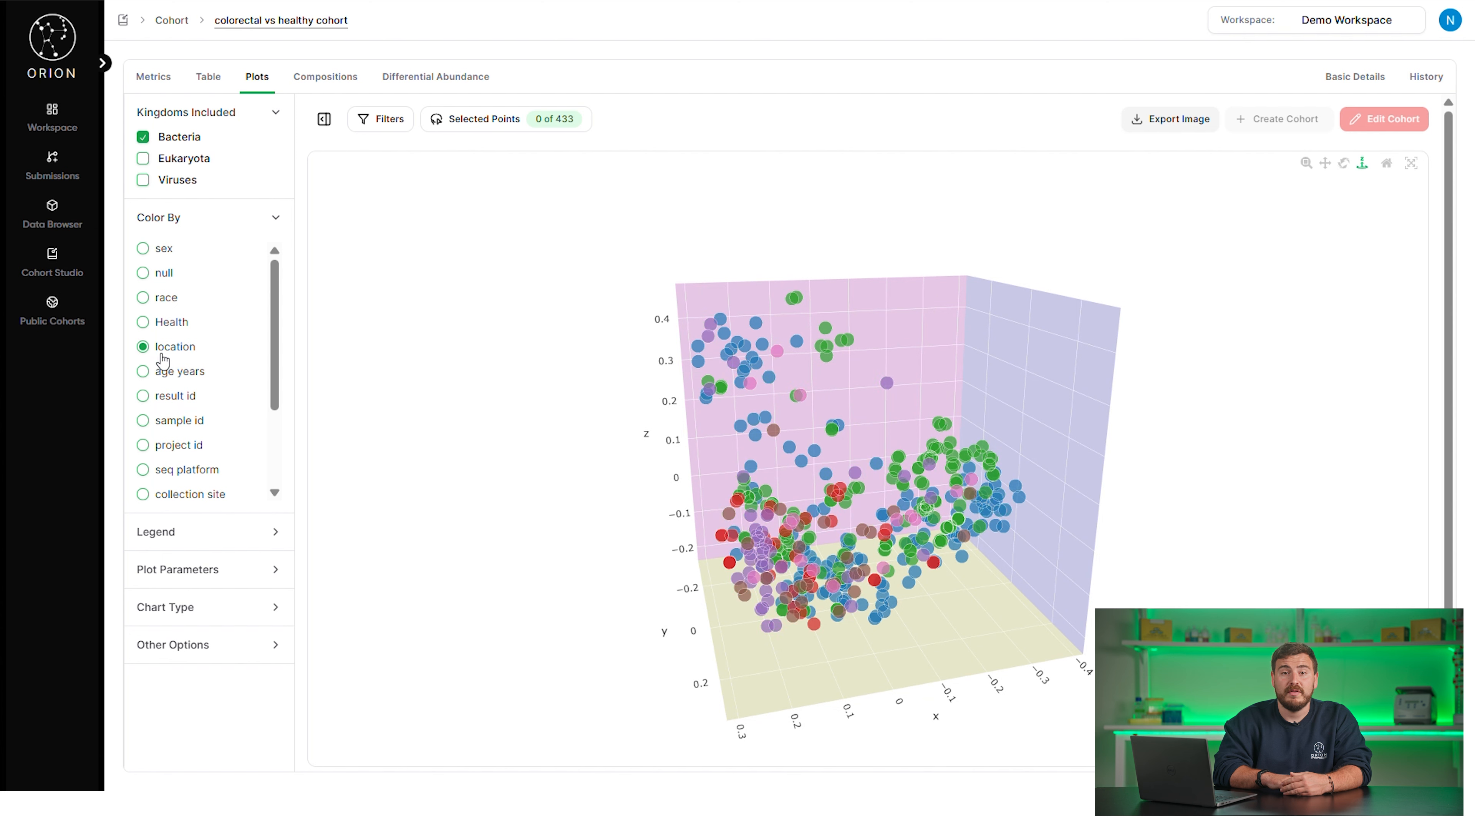
{"action": "left_click", "coordinate": [141, 470]}
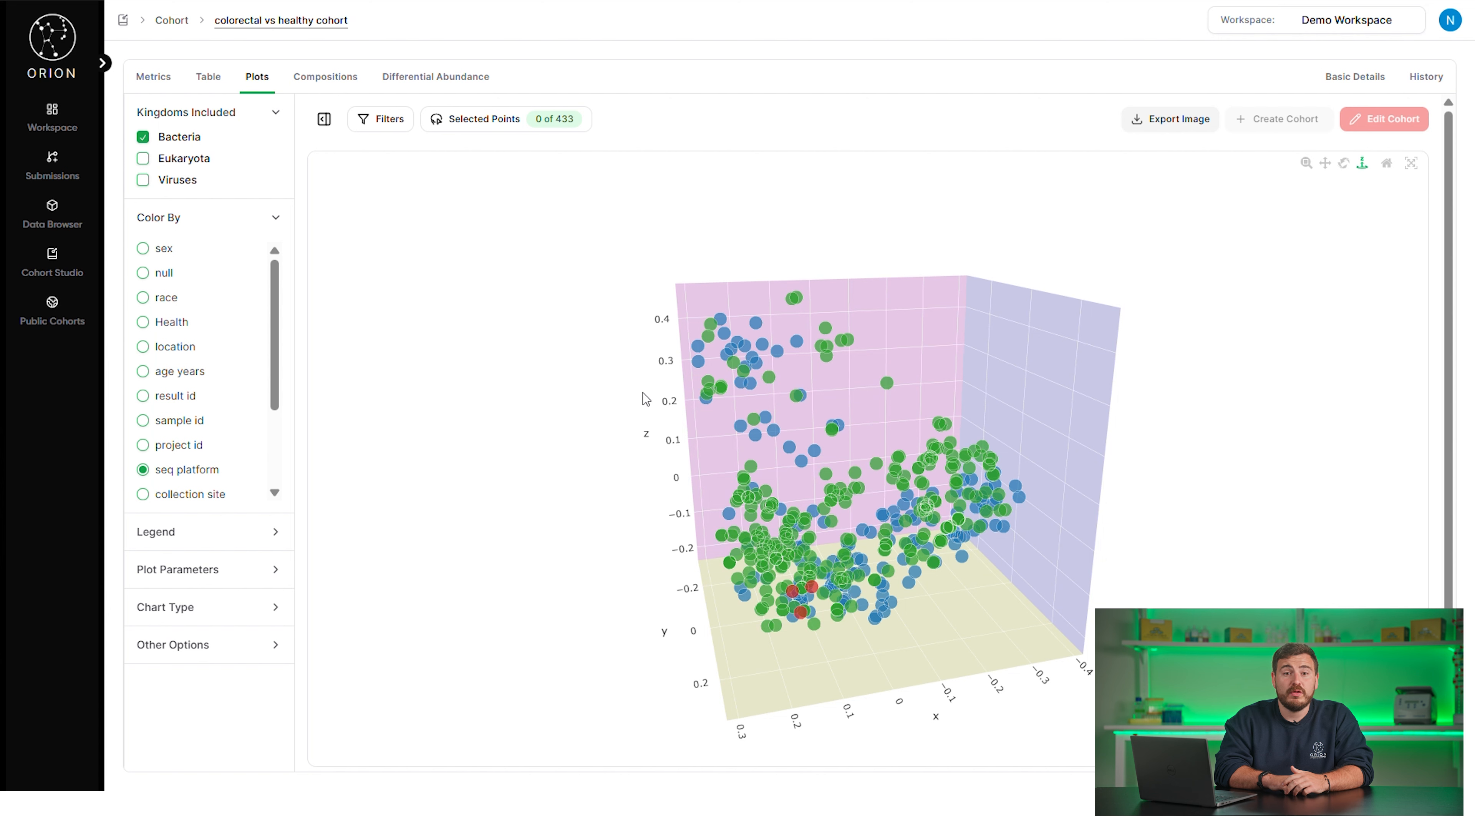
{"action": "left_click", "coordinate": [143, 375]}
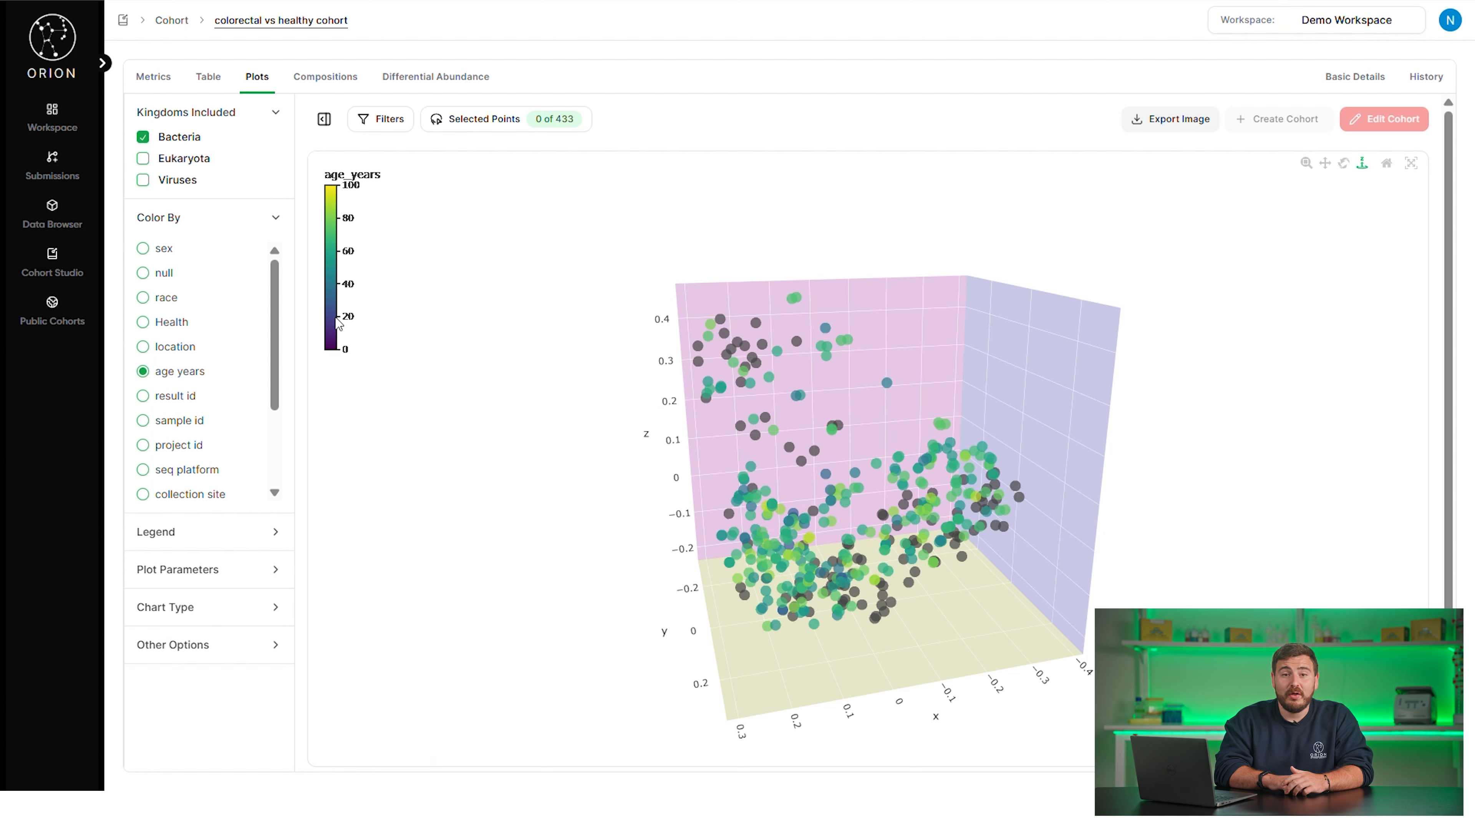
{"action": "left_click", "coordinate": [160, 323]}
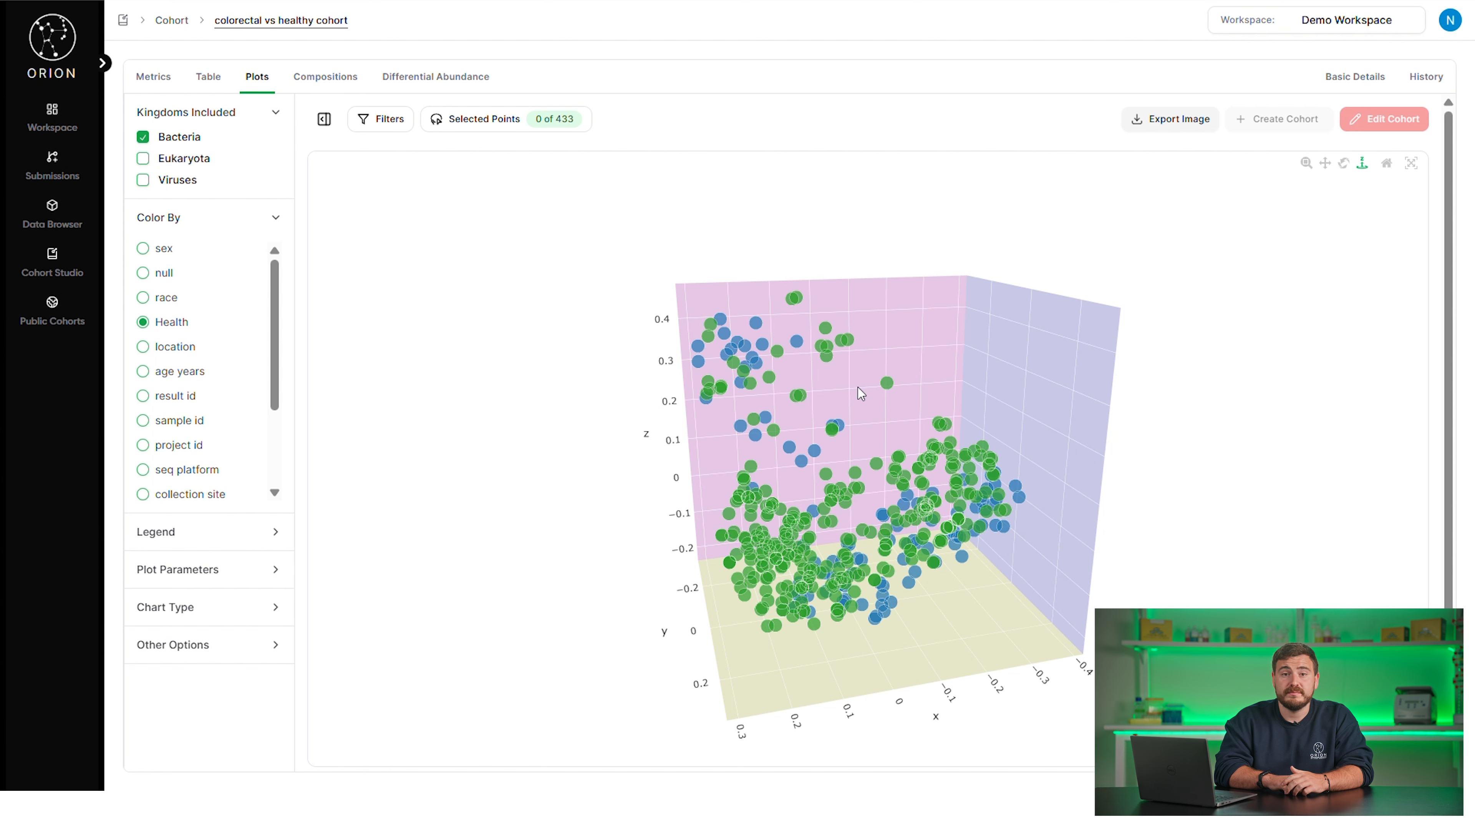
Step: Select the points ERR688436, ERR1293907 and ERR1293567 in the plot and view them in the composition chart
{"action": "left_click", "coordinate": [888, 382]}
{"action": "left_click", "coordinate": [831, 432]}
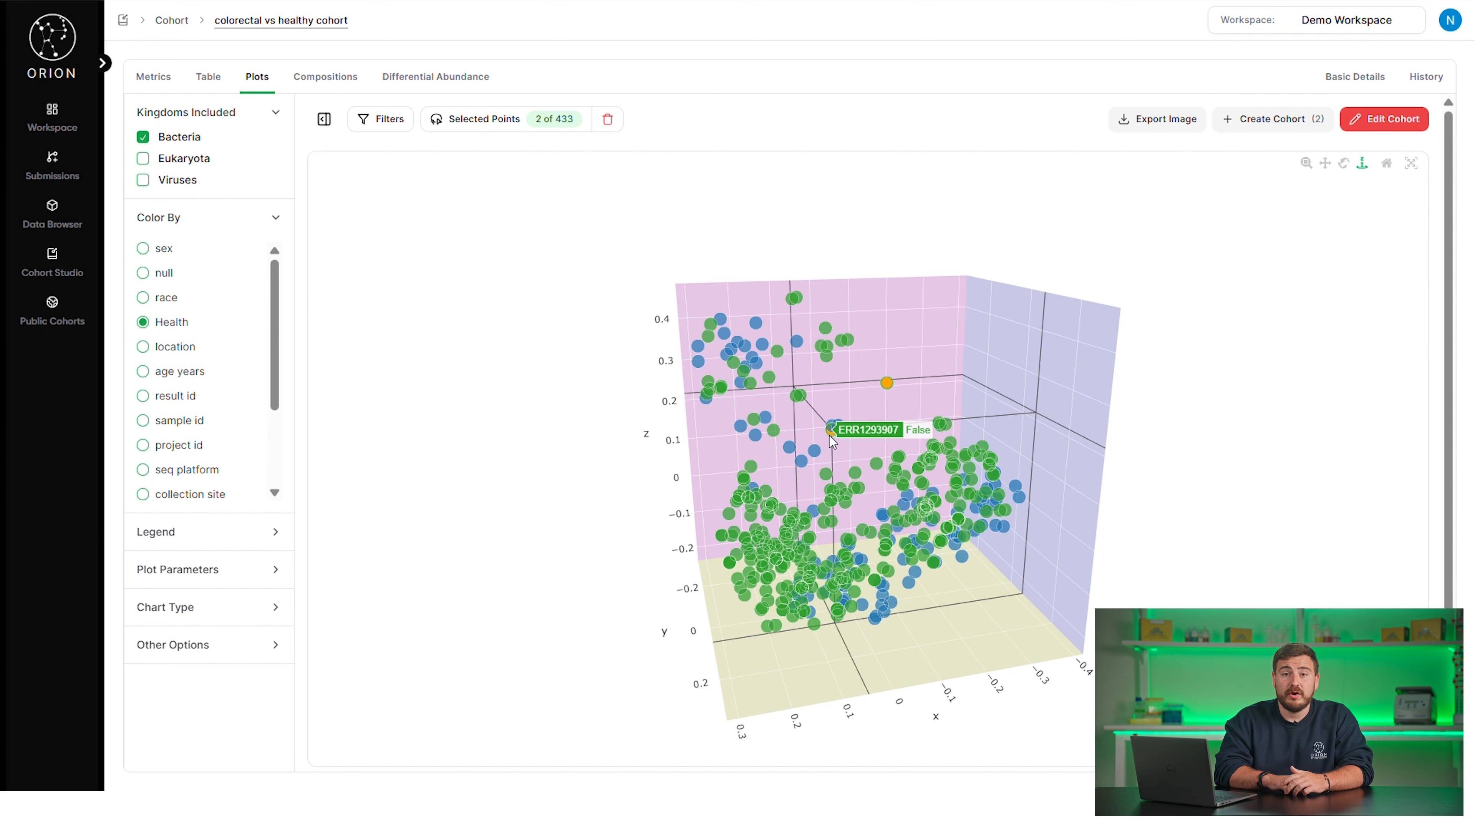
{"action": "left_click", "coordinate": [796, 399]}
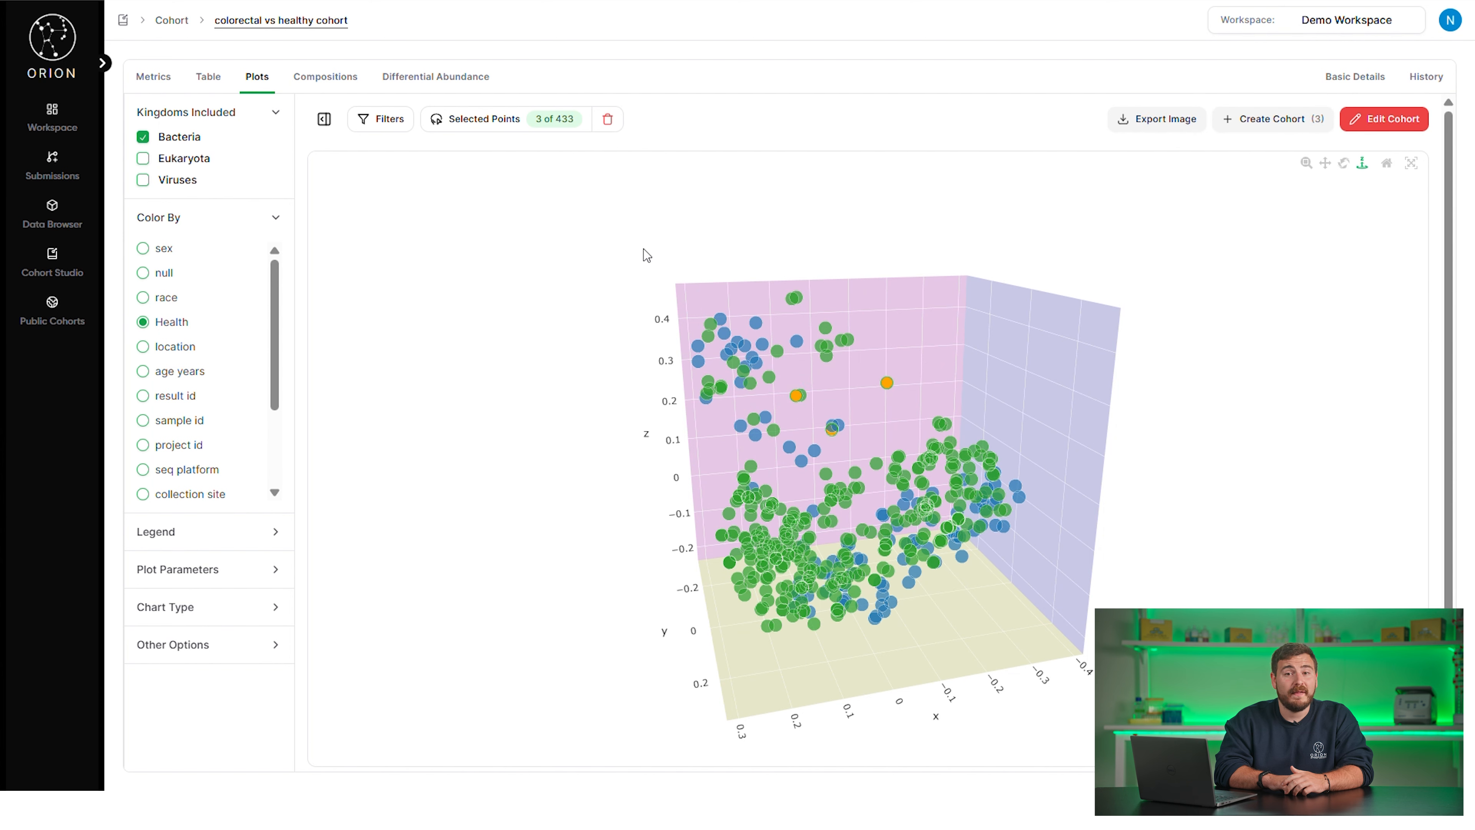
{"action": "left_click", "coordinate": [485, 122]}
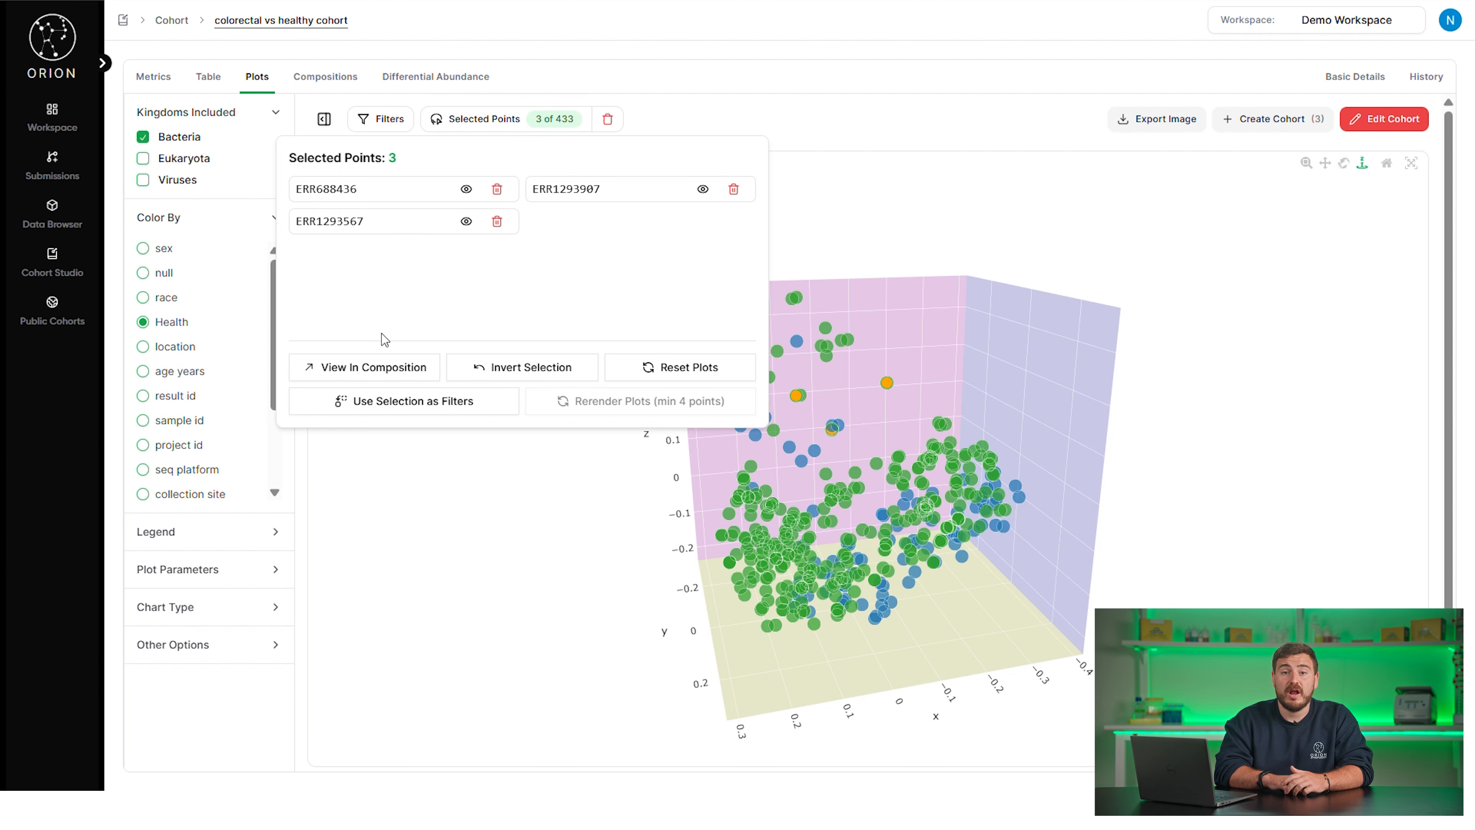
{"action": "left_click", "coordinate": [378, 368]}
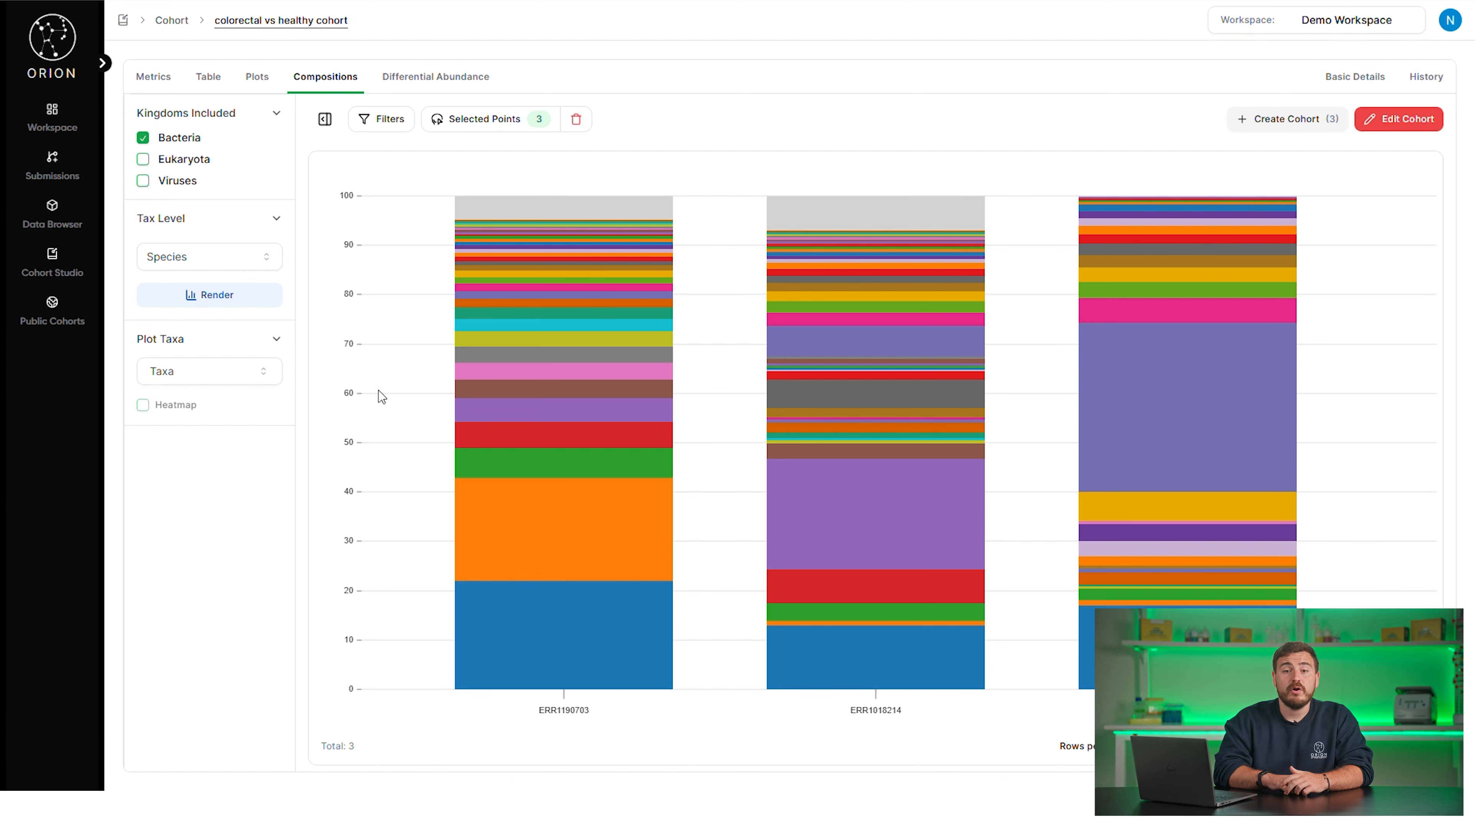
Step: Limit the composition chart to the taxa Alistipes ihumii, Alistipes shahii and Blautia wexlerae
{"action": "mouse_move", "coordinate": [536, 526]}
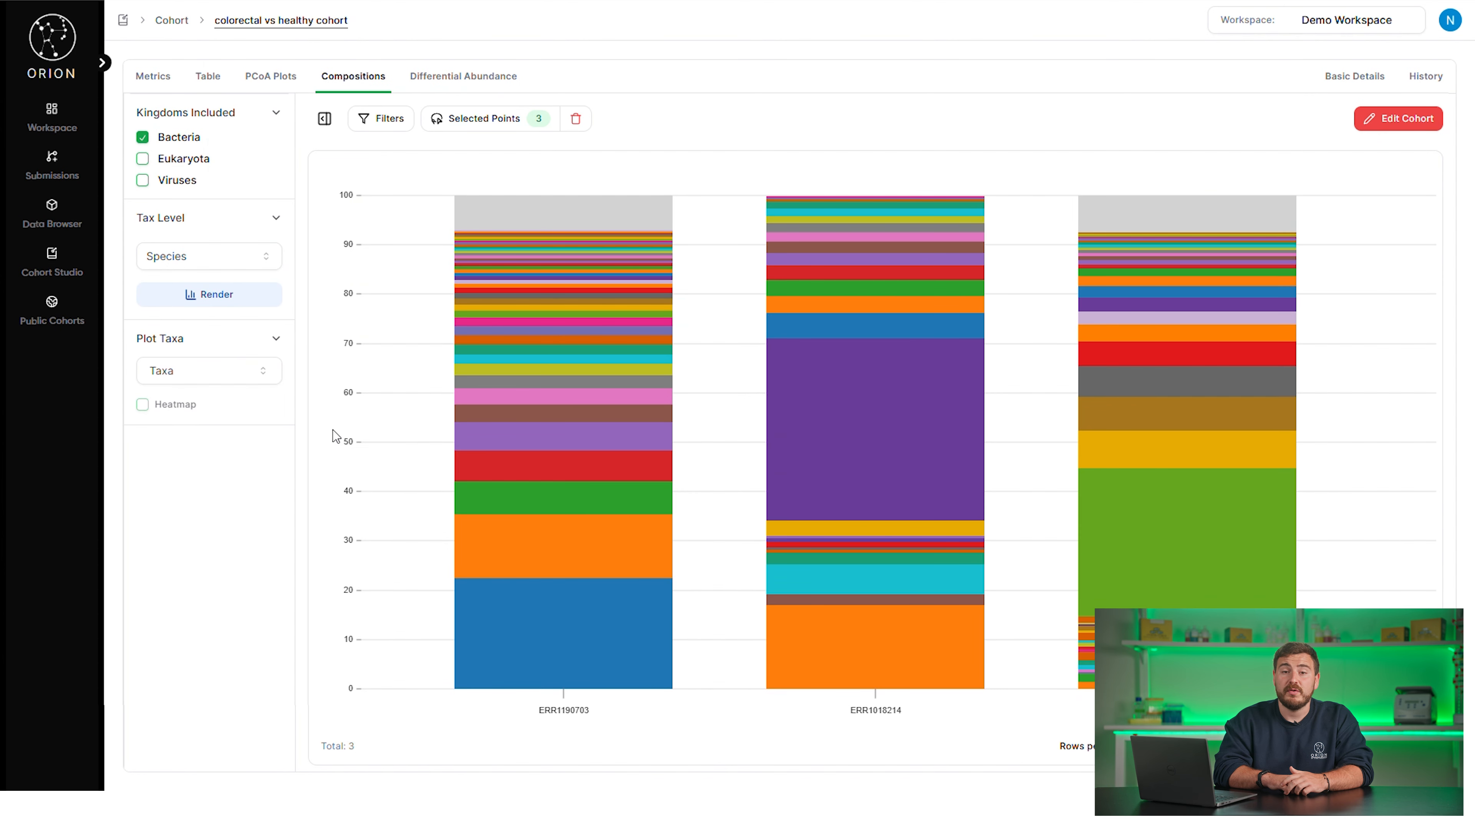
{"action": "left_click", "coordinate": [256, 374]}
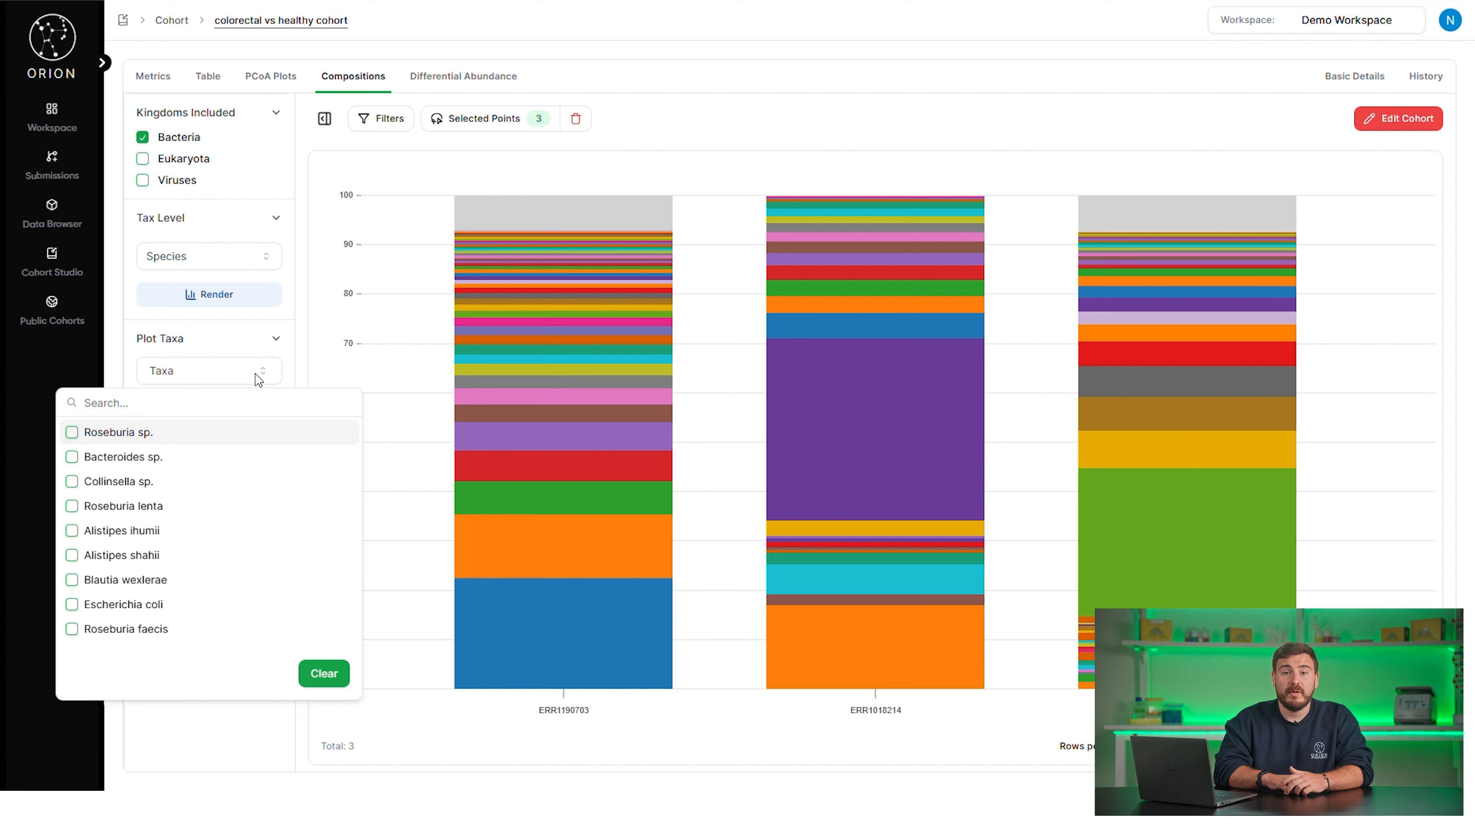
{"action": "scroll", "coordinate": [116, 546], "scroll_direction": "down", "scroll_amount": 5}
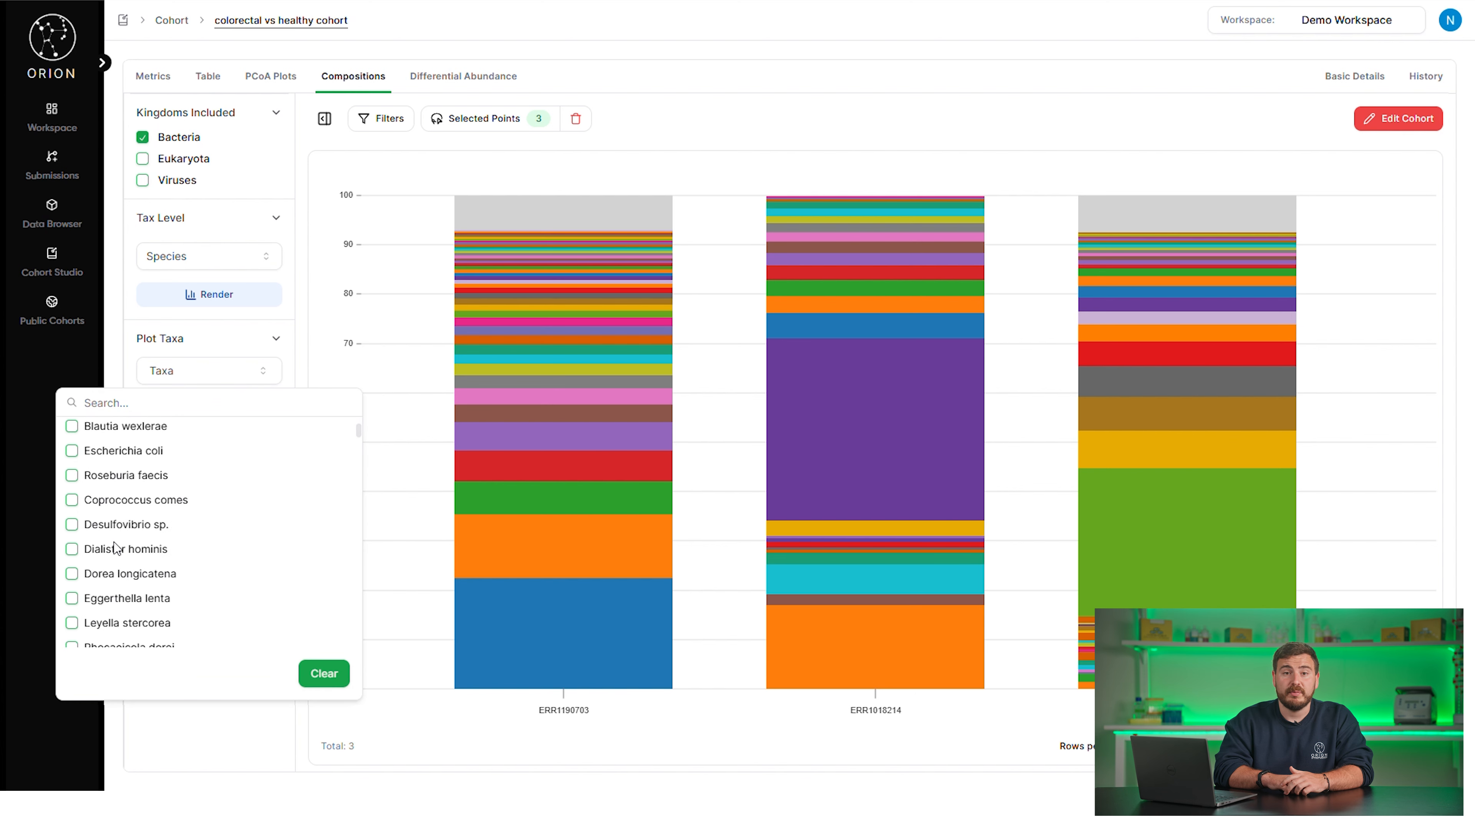
{"action": "scroll", "coordinate": [116, 541], "scroll_direction": "up", "scroll_amount": 5}
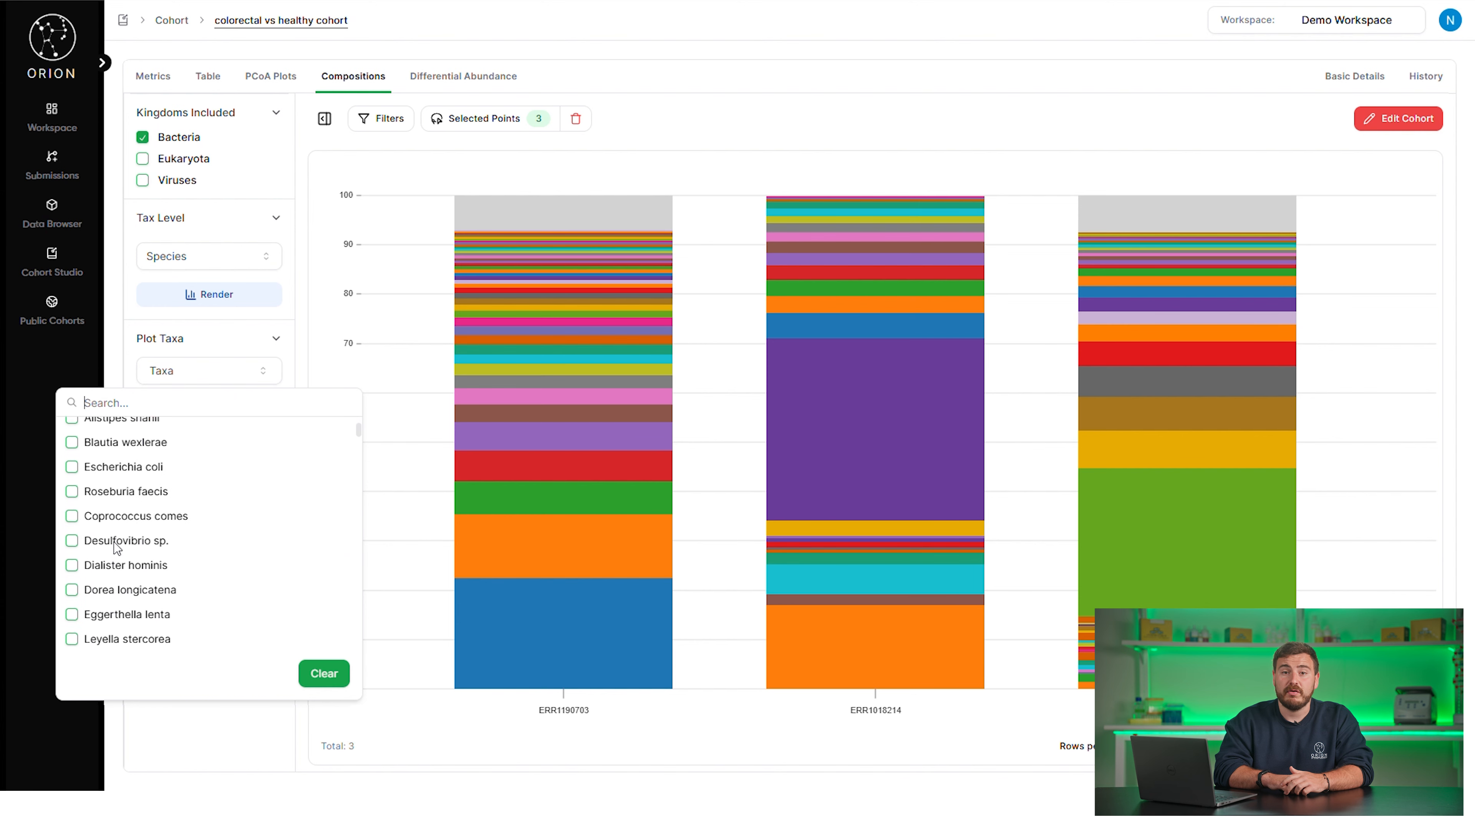
{"action": "scroll", "coordinate": [181, 439], "scroll_direction": "up", "scroll_amount": 2}
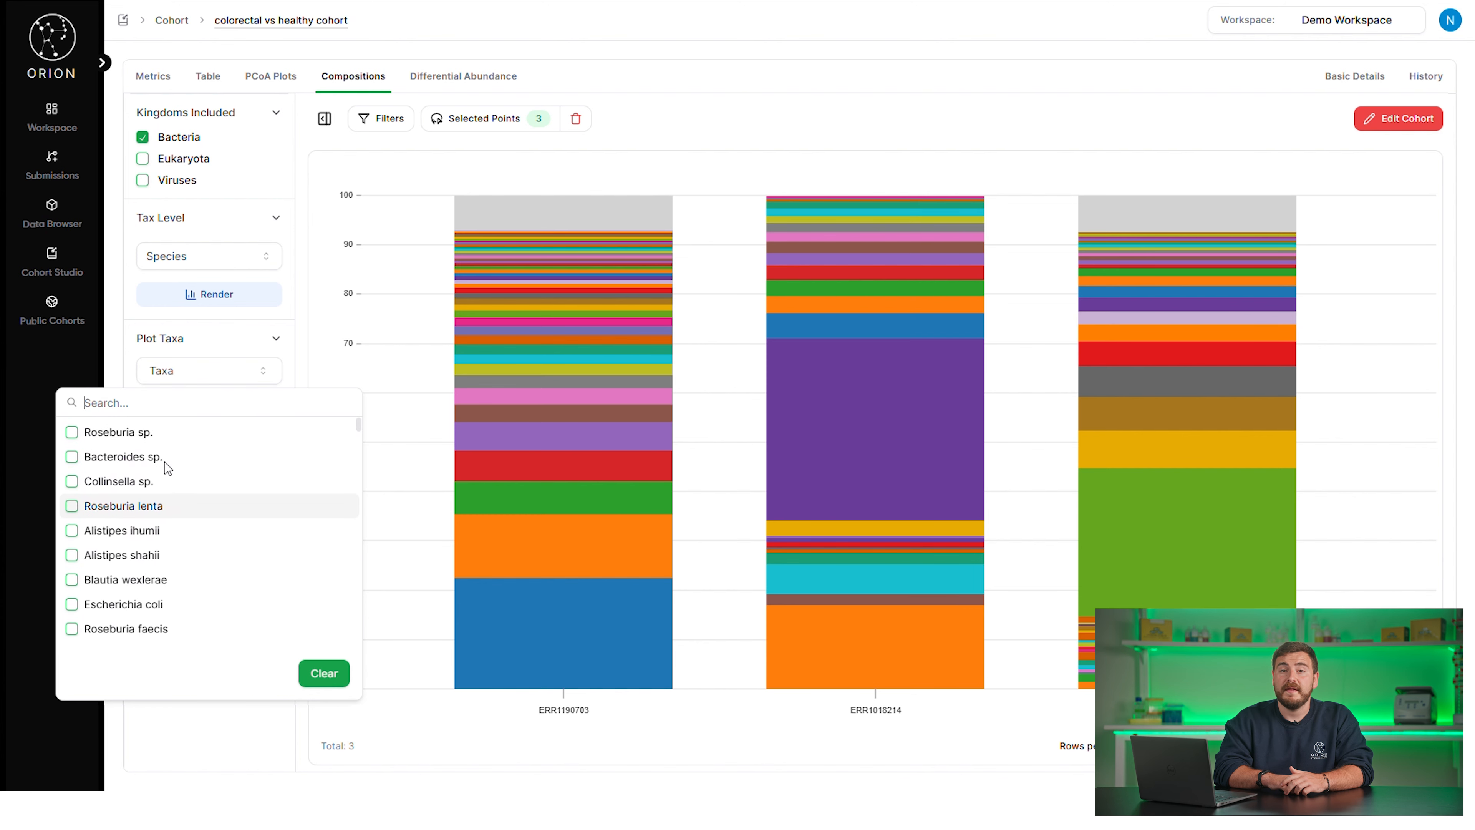
{"action": "left_click", "coordinate": [72, 530]}
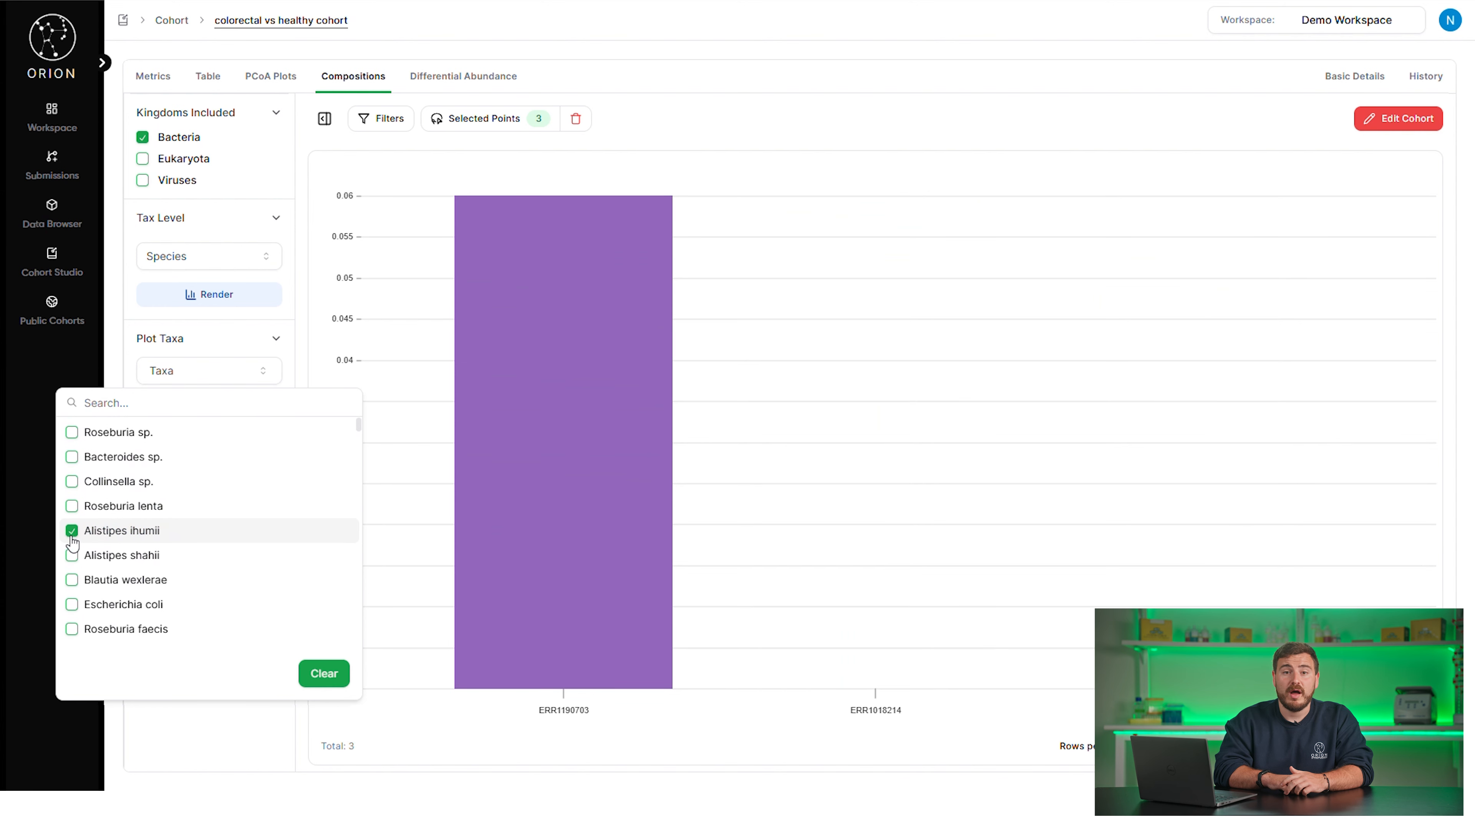
{"action": "left_click", "coordinate": [72, 555]}
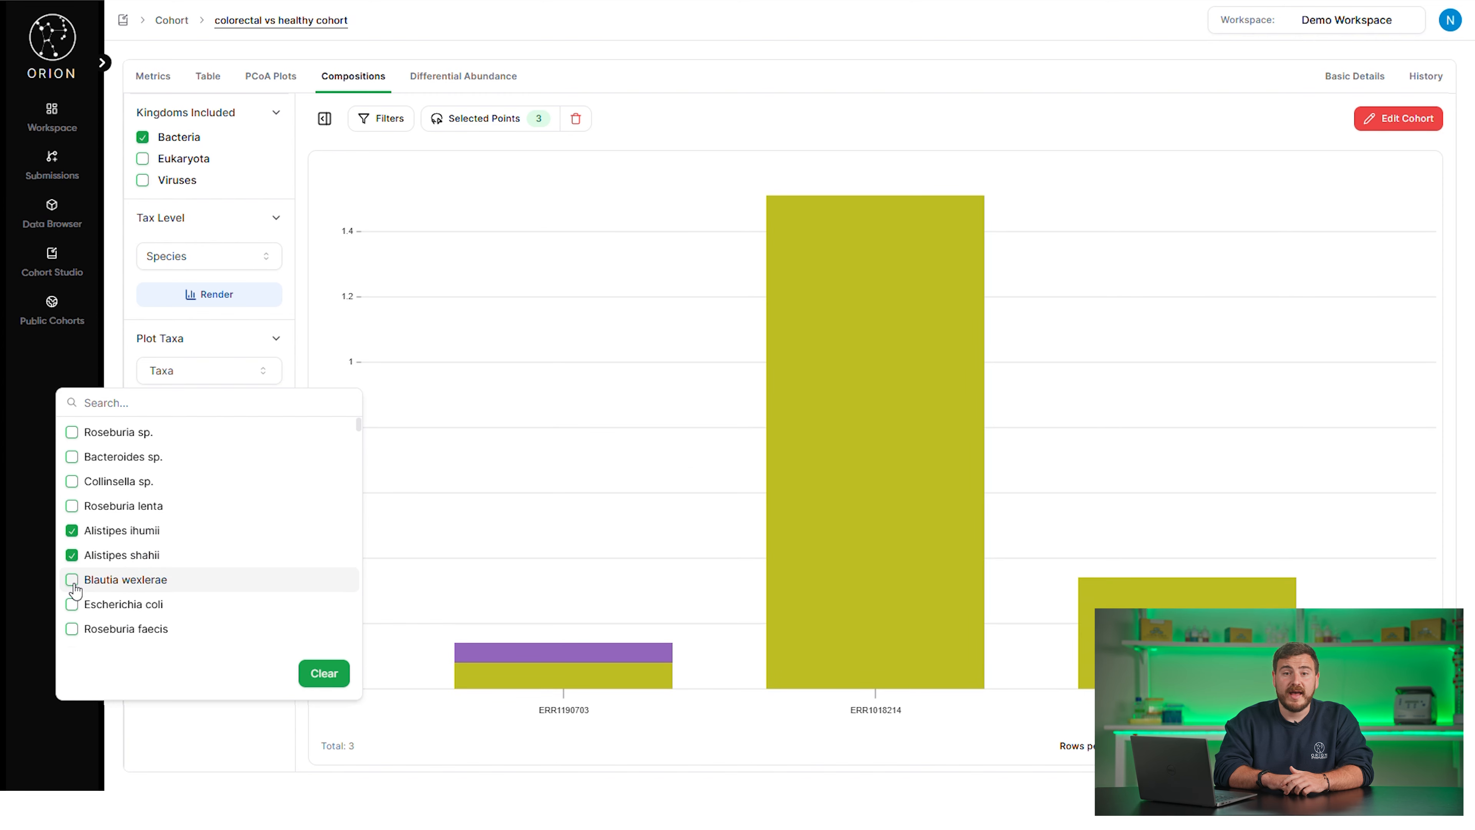
{"action": "left_click", "coordinate": [72, 579]}
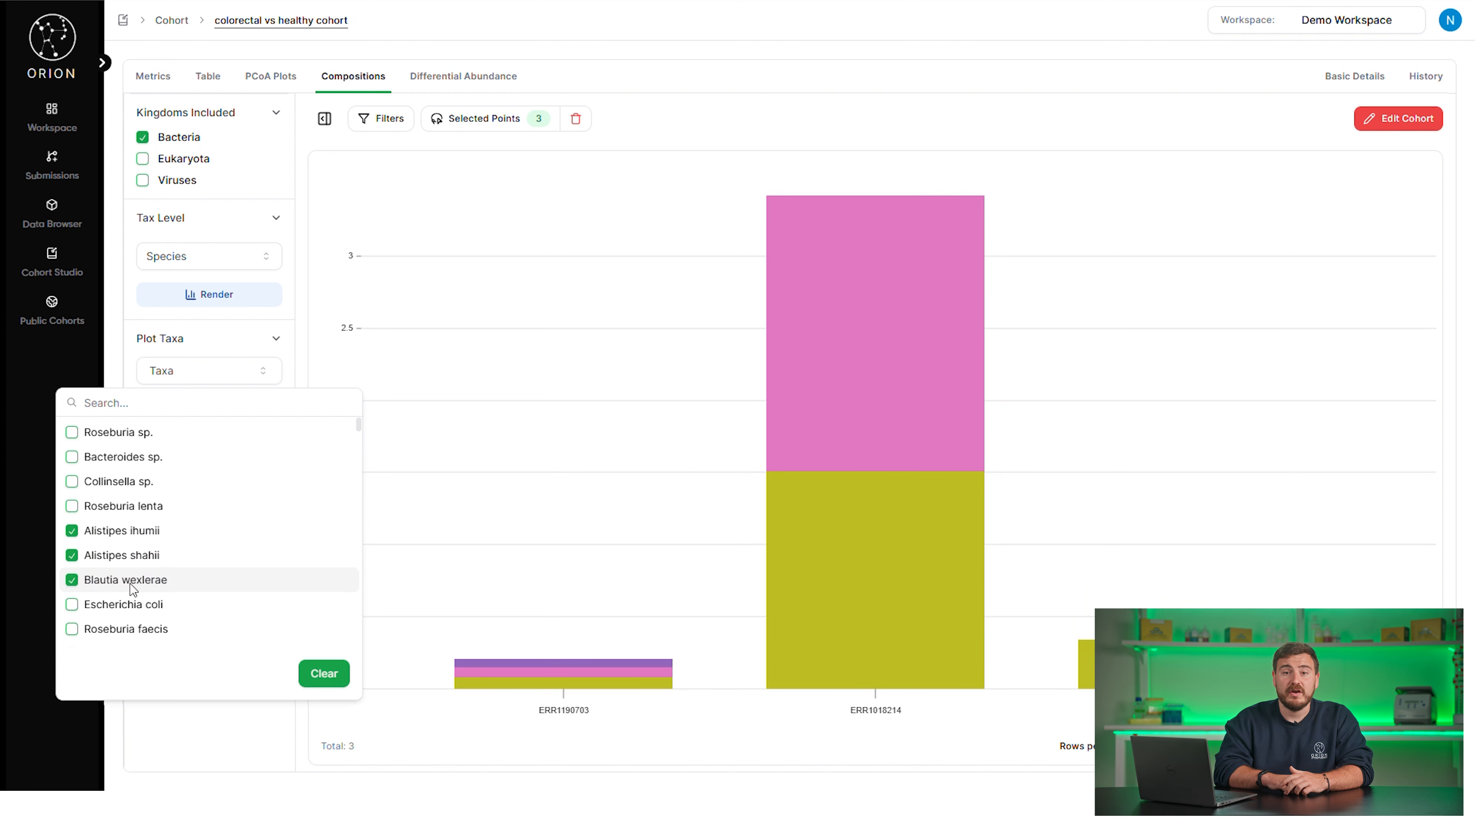
{"action": "left_click", "coordinate": [552, 679]}
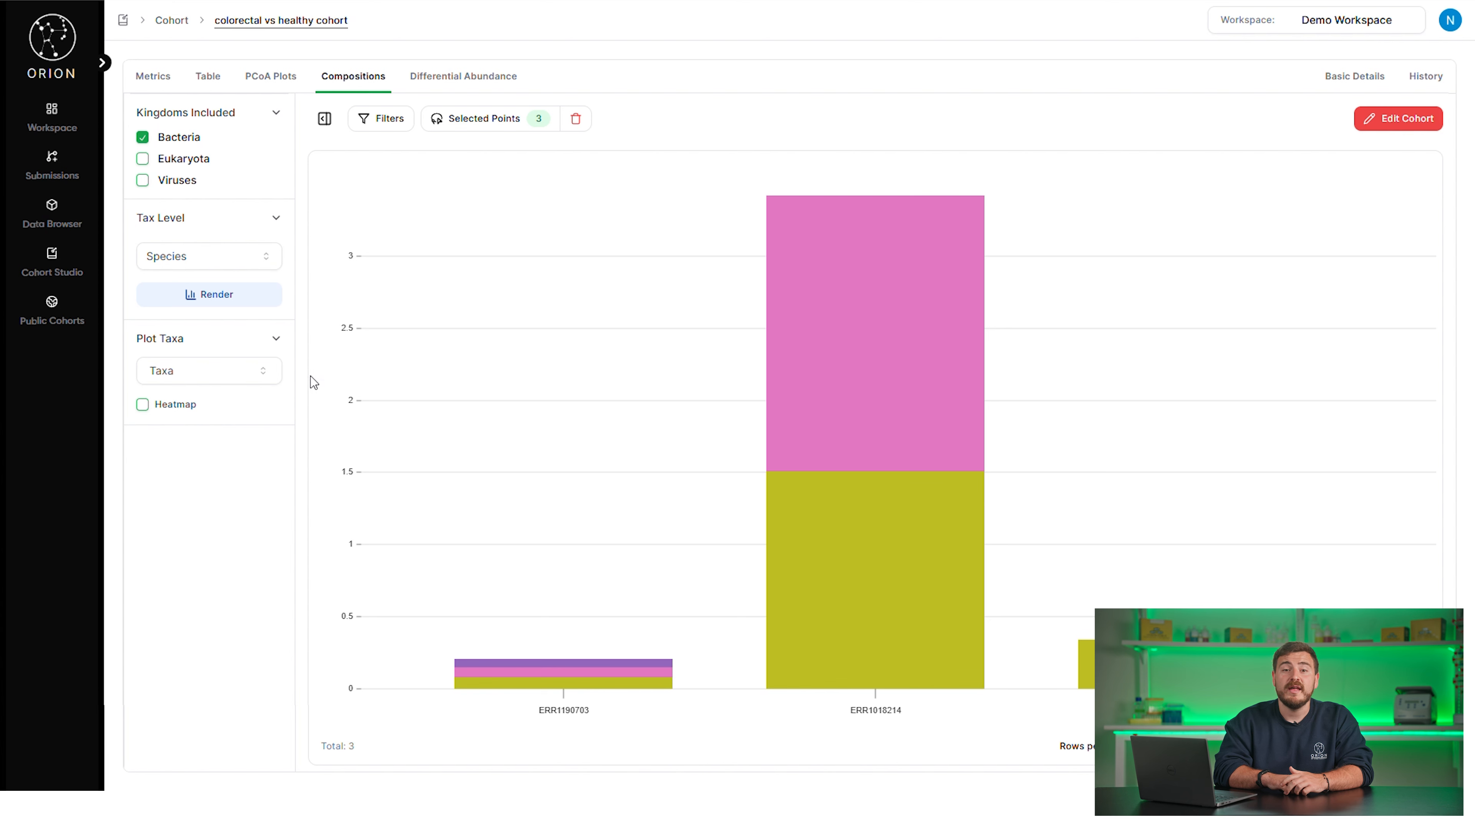
Step: Clear the plotted taxa selection and look at the taxonomic level options without changing the level
{"action": "left_click", "coordinate": [256, 375]}
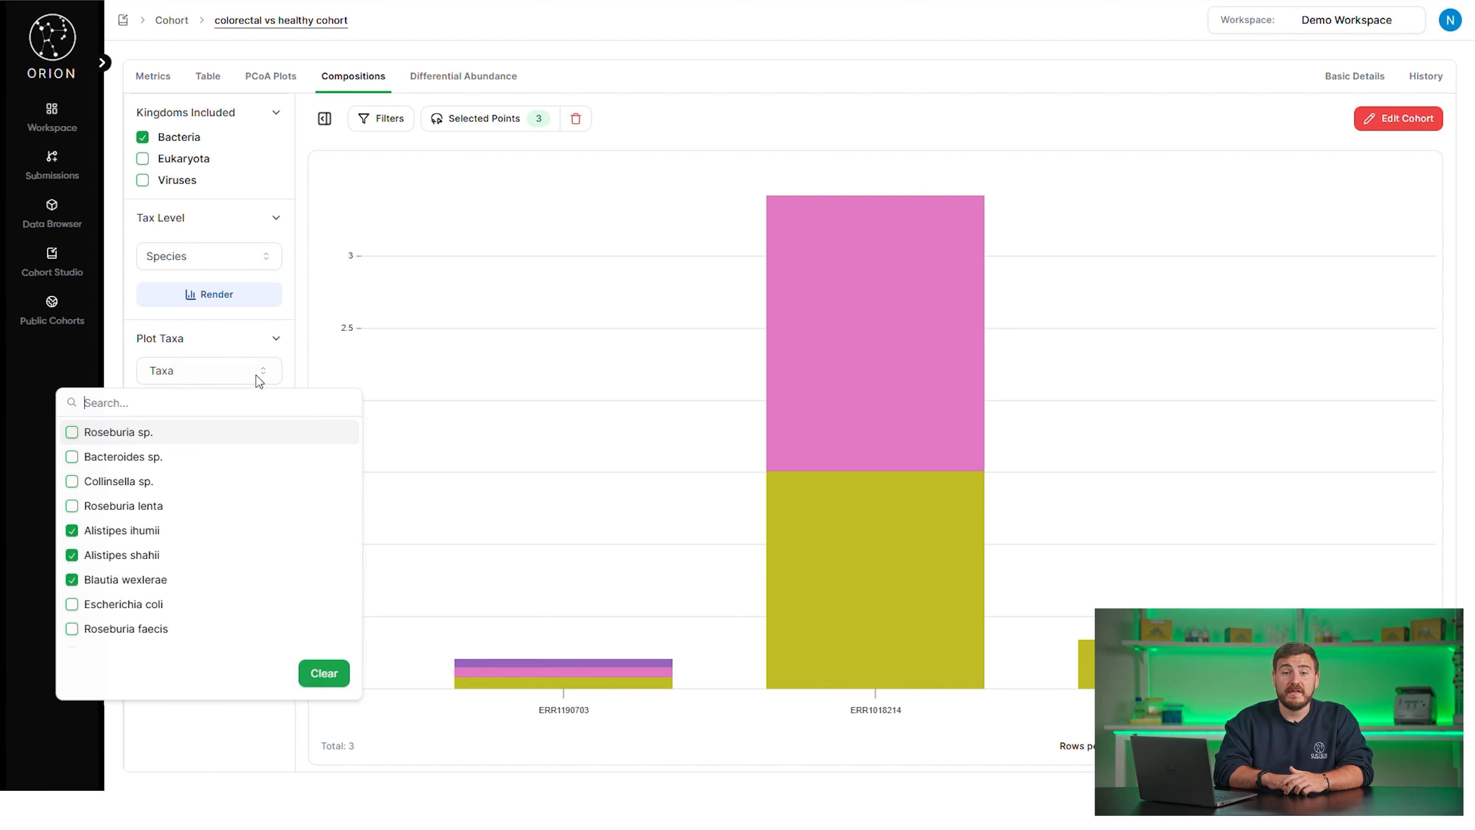
{"action": "left_click", "coordinate": [329, 674]}
{"action": "left_click", "coordinate": [405, 592]}
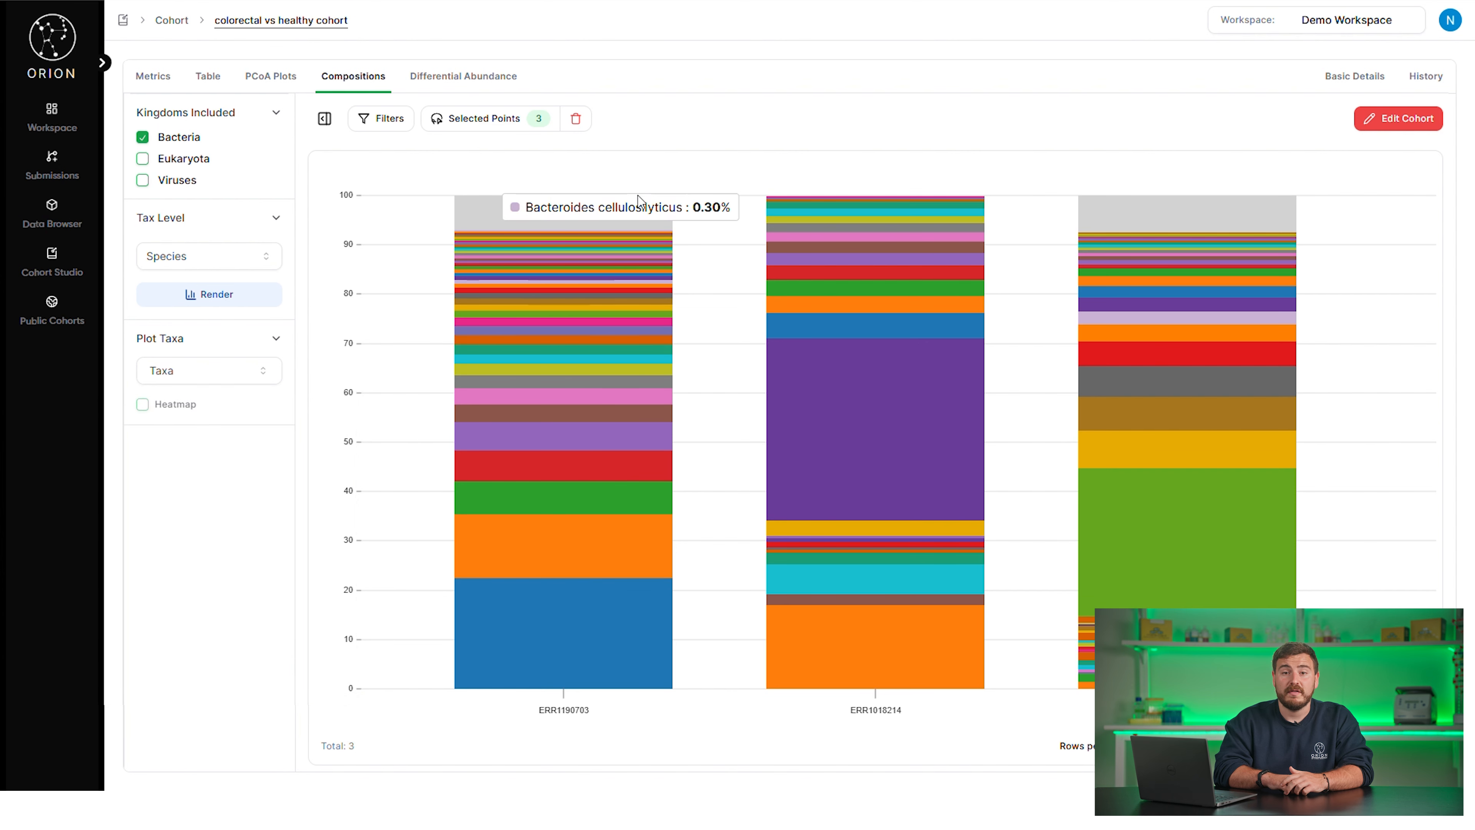
{"action": "left_click", "coordinate": [261, 258]}
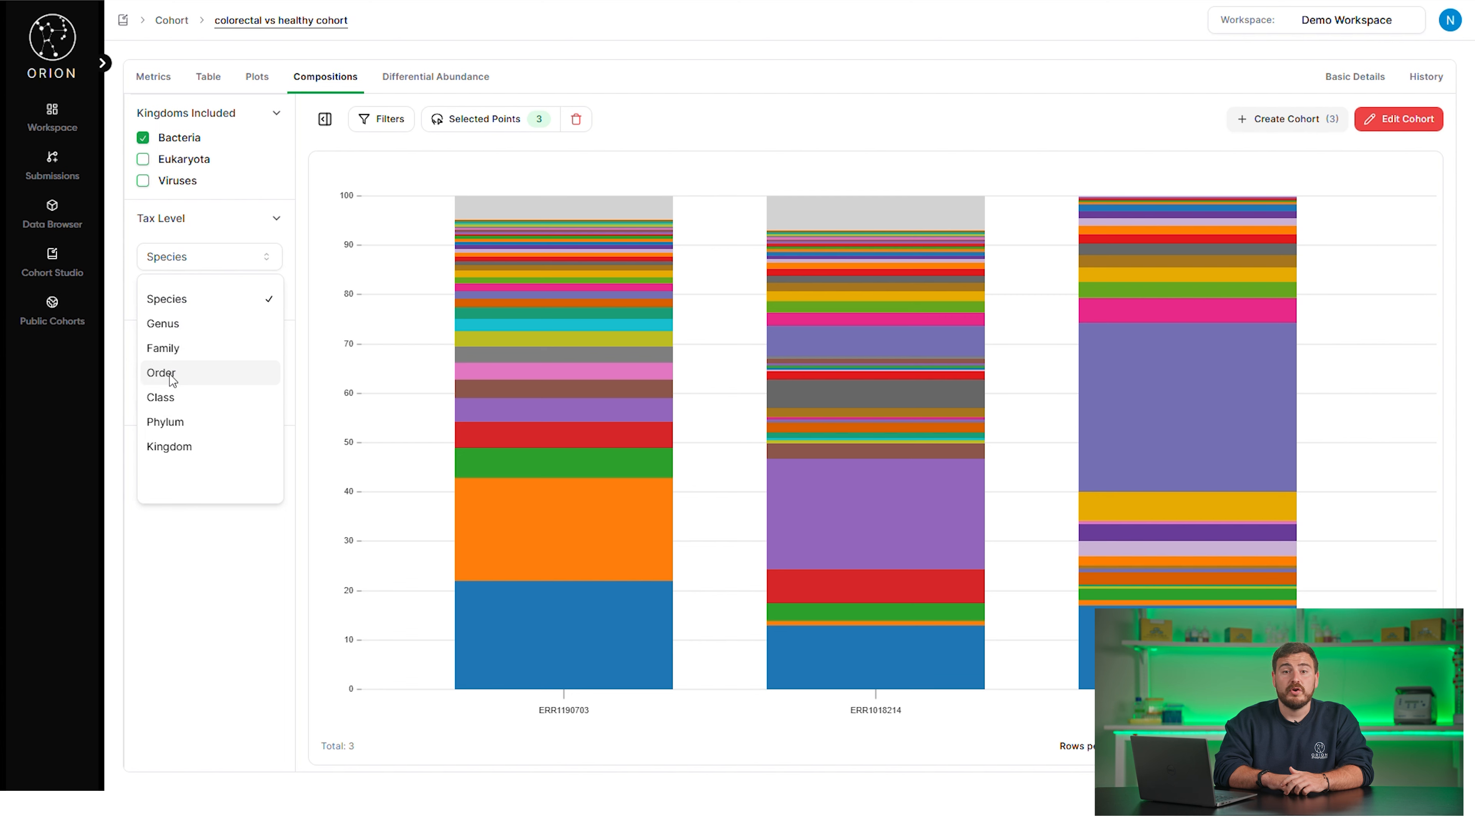
{"action": "left_click", "coordinate": [358, 311]}
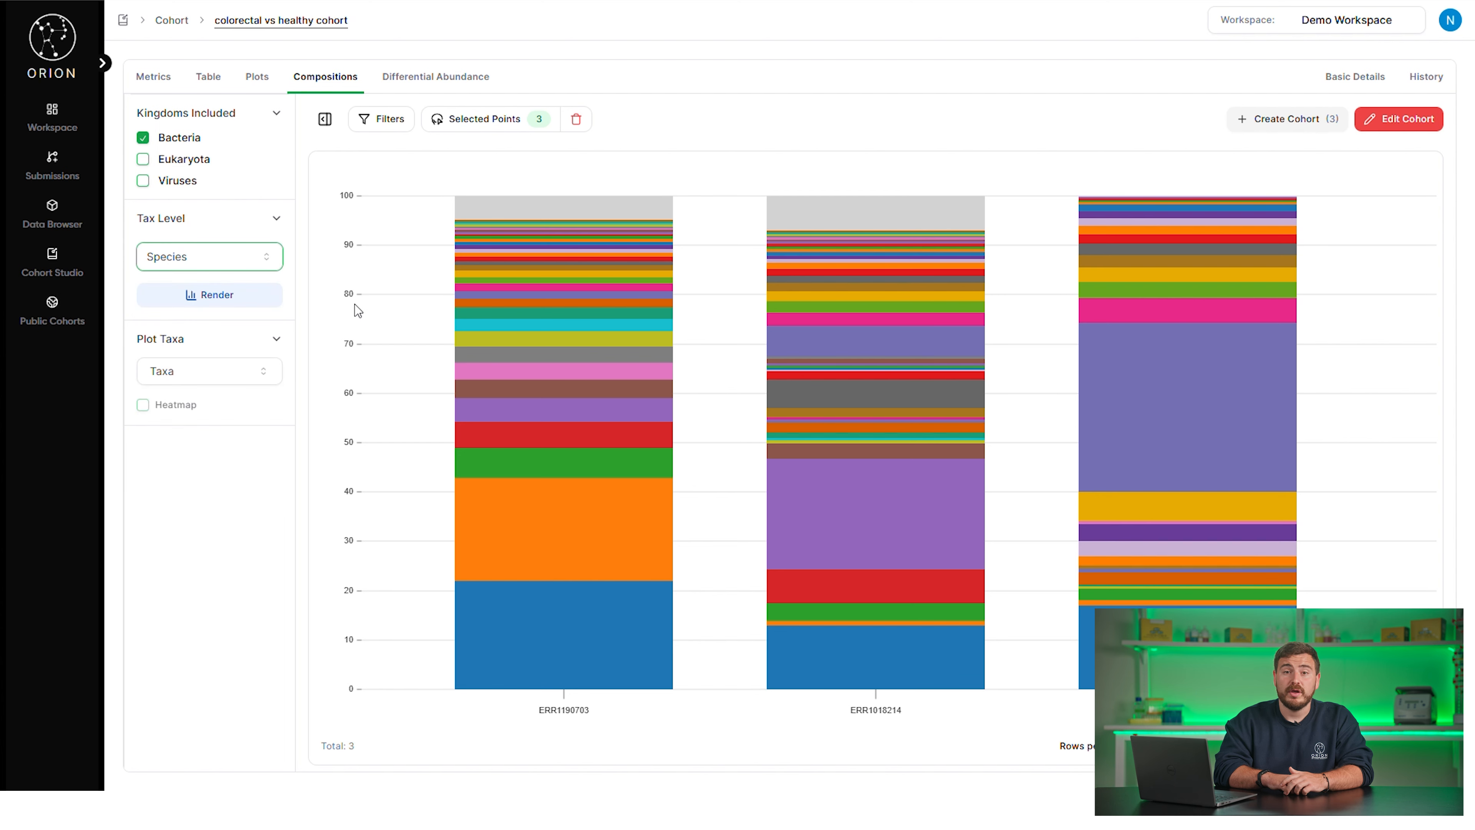
Step: Remove ERR1293567 and ERR1293907 from the selected points, keeping only ERR688436
{"action": "left_click", "coordinate": [486, 123]}
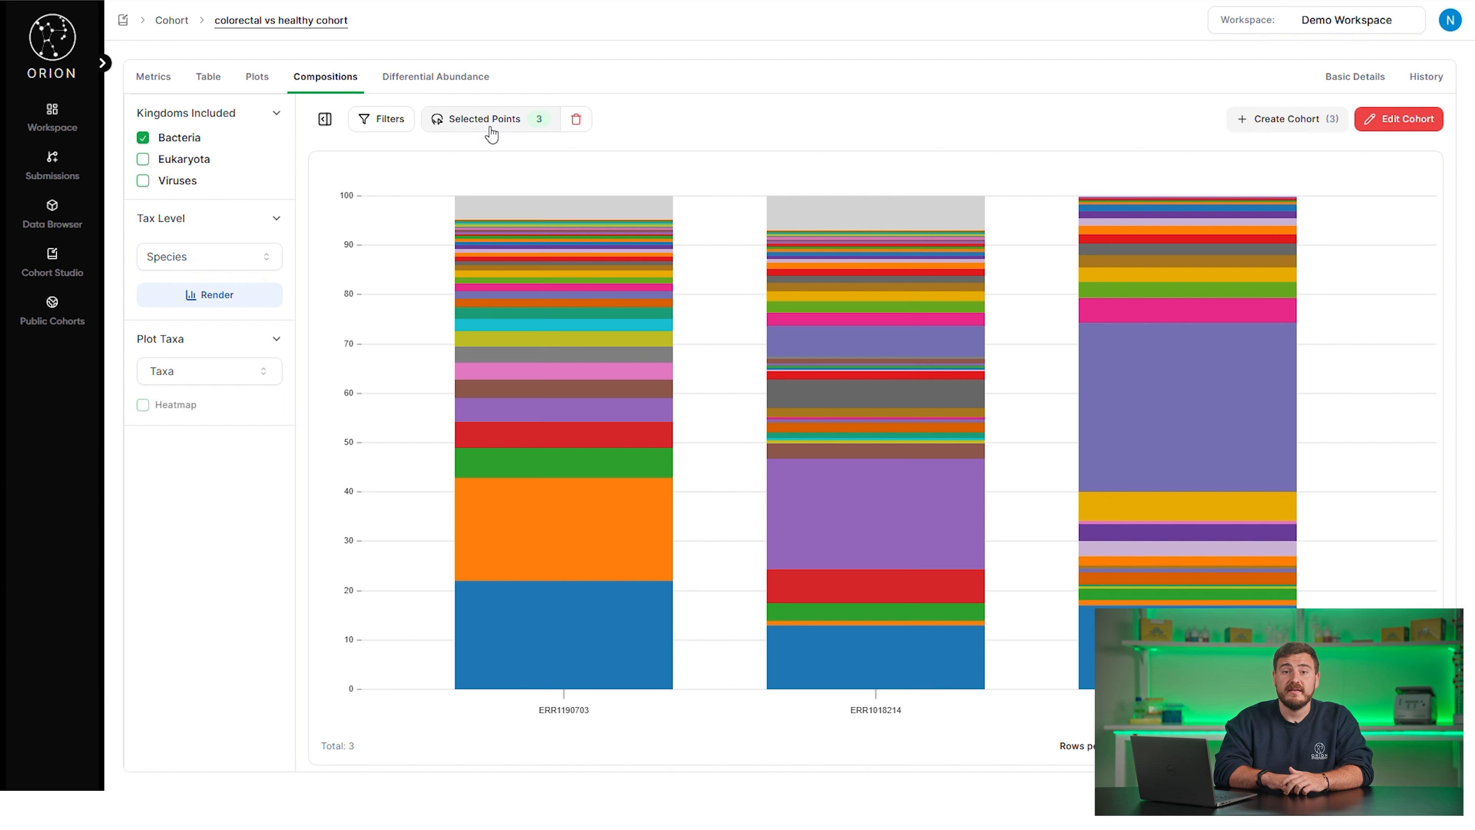
{"action": "left_click", "coordinate": [486, 226]}
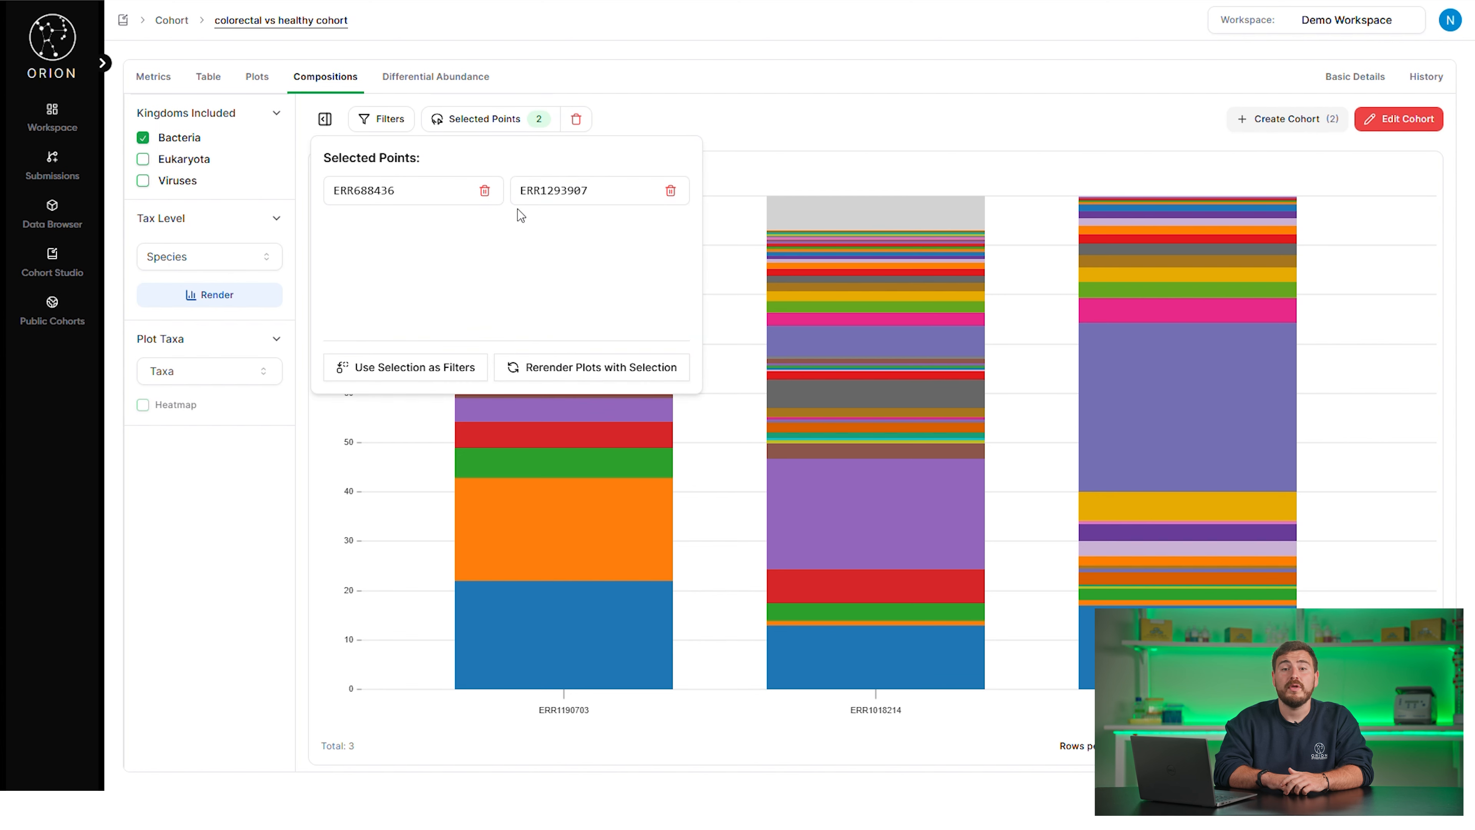
{"action": "left_click", "coordinate": [670, 191]}
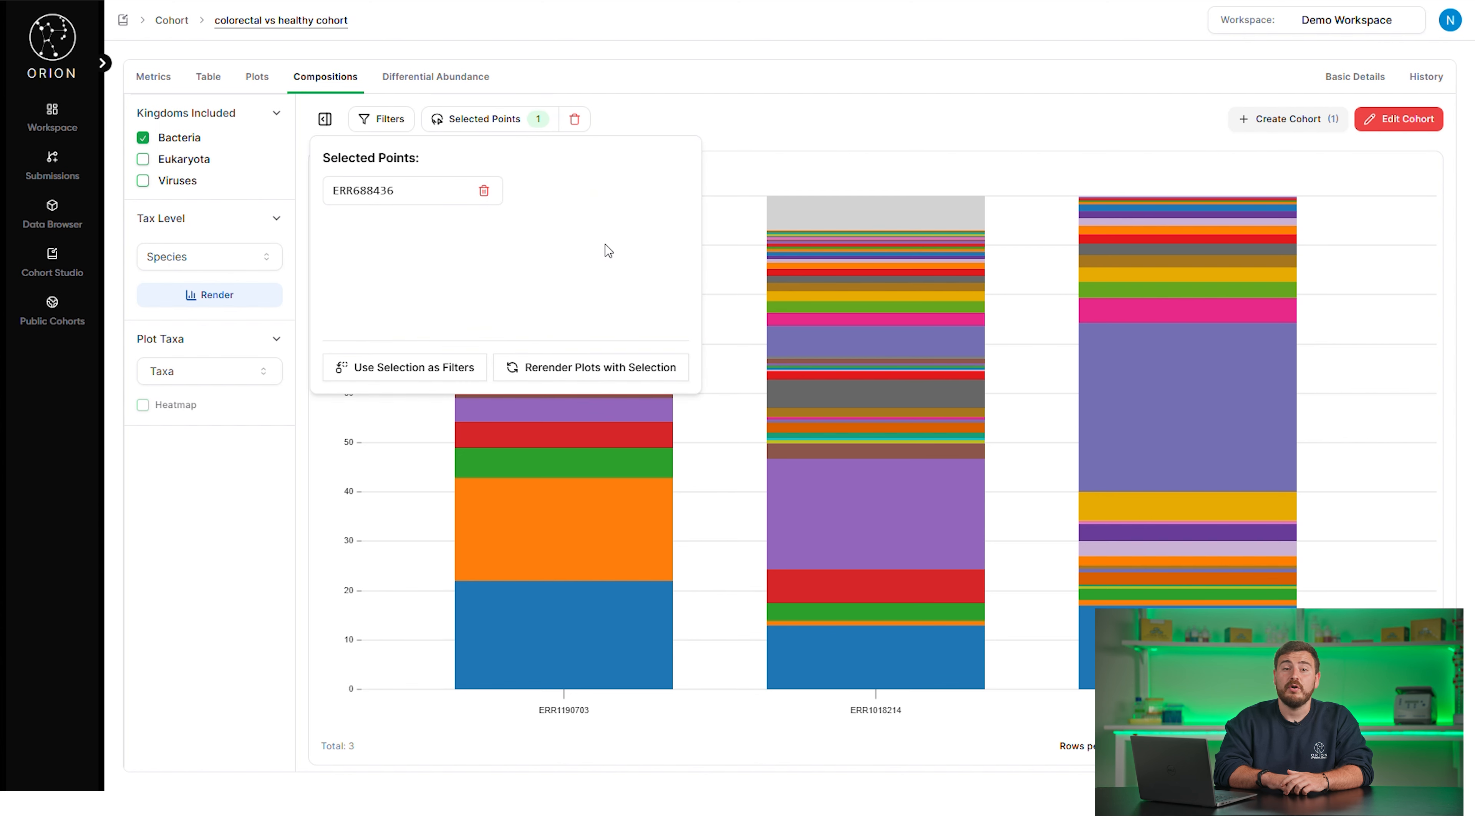
{"action": "left_click", "coordinate": [894, 163]}
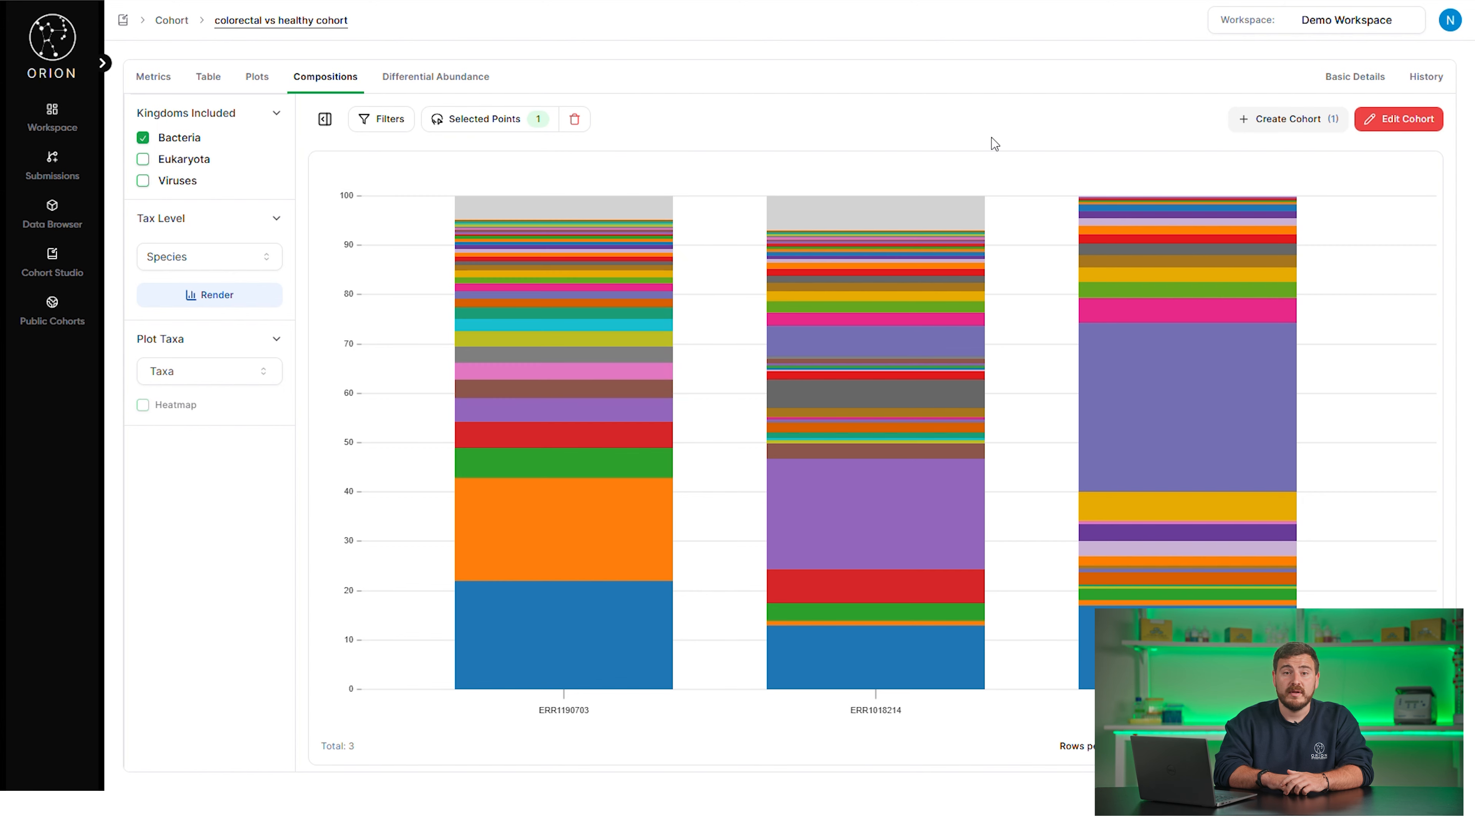
Step: Edit the cohort to remove the selected point ERR688436, with the change note "removing a point"
{"action": "left_click", "coordinate": [1409, 120]}
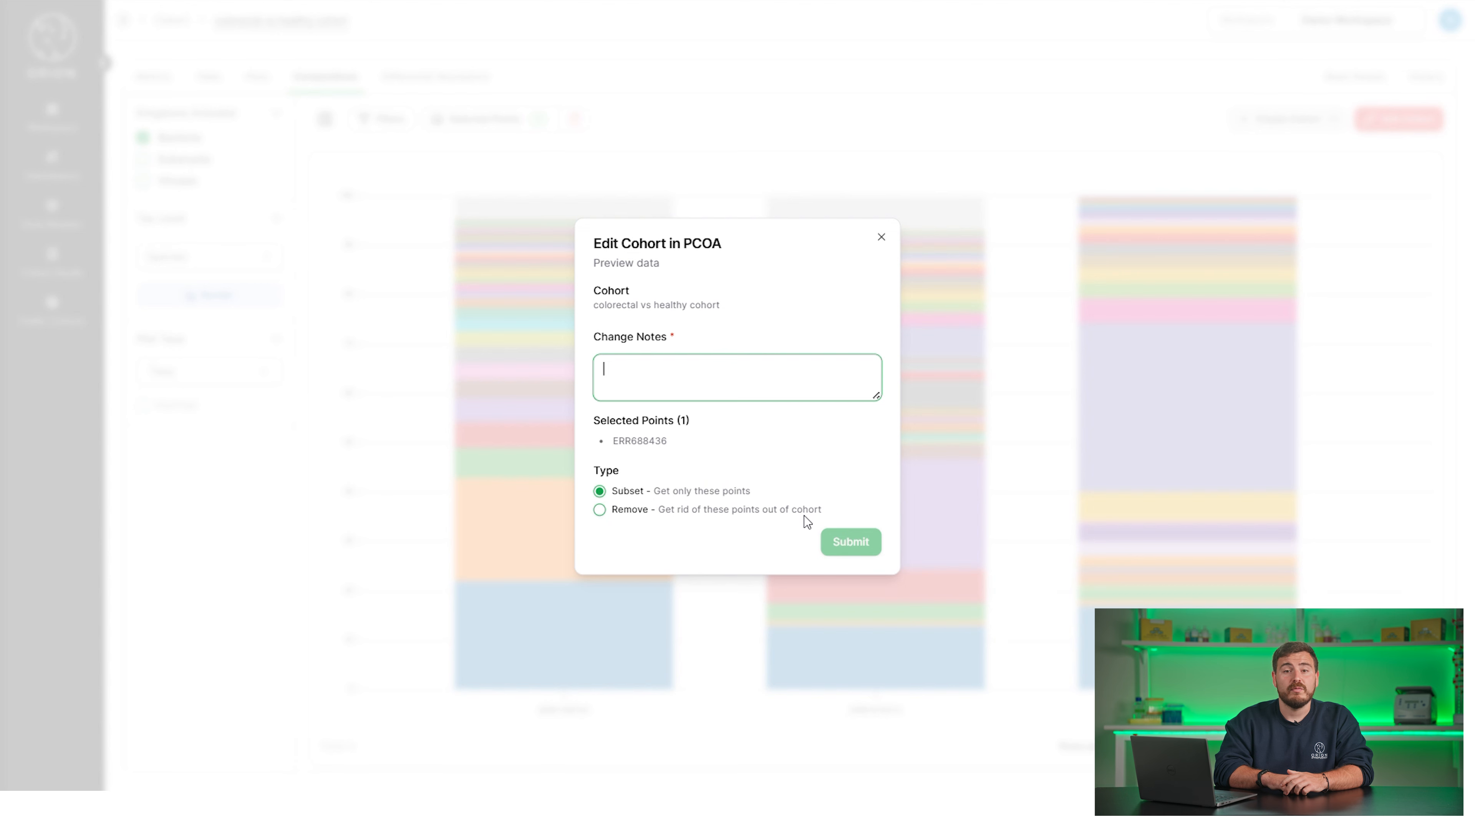
{"action": "left_click", "coordinate": [599, 510]}
{"action": "left_click", "coordinate": [641, 373]}
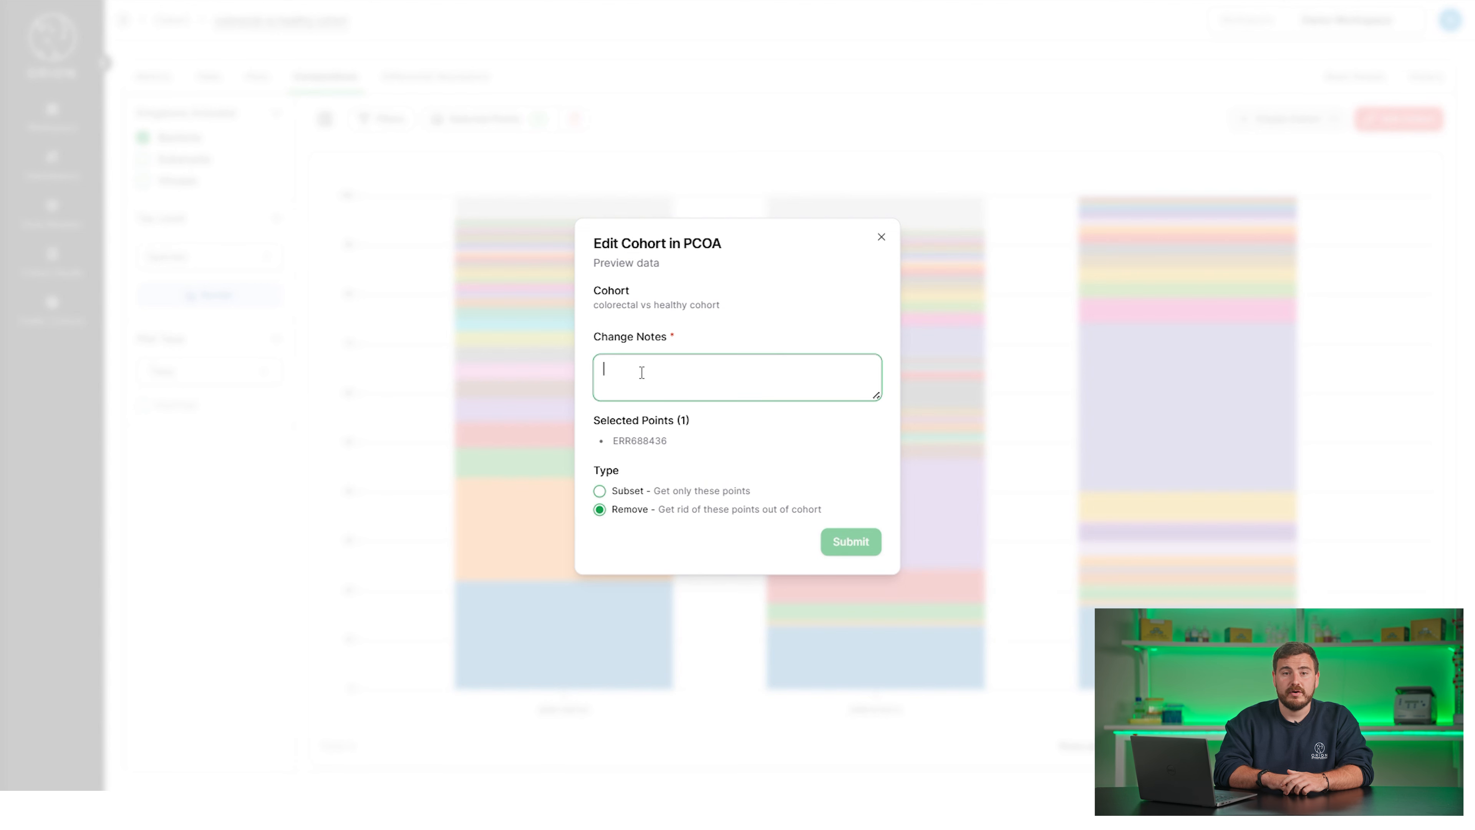
{"action": "type", "text": "removing a point"}
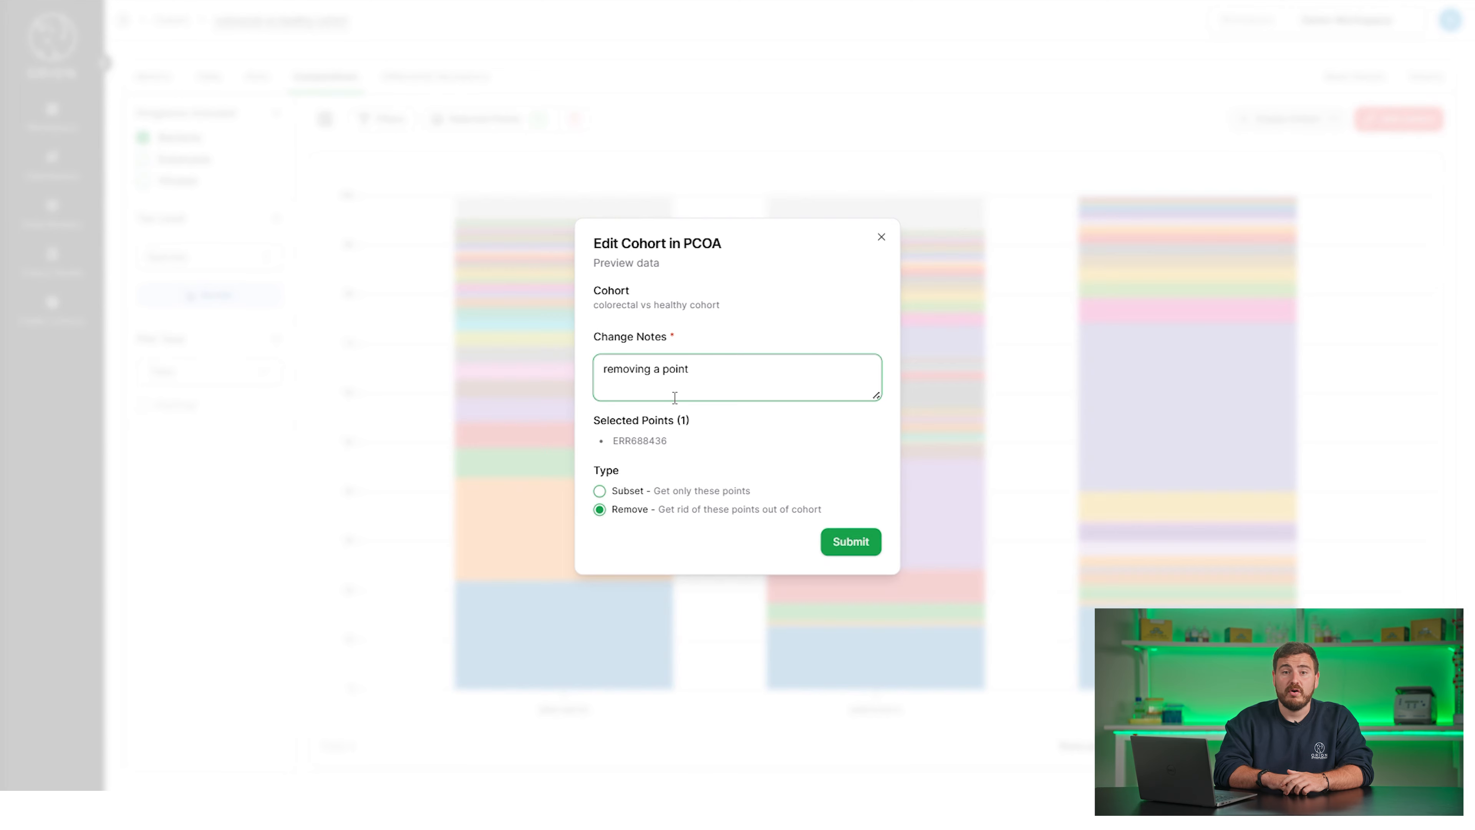
{"action": "left_click", "coordinate": [836, 542]}
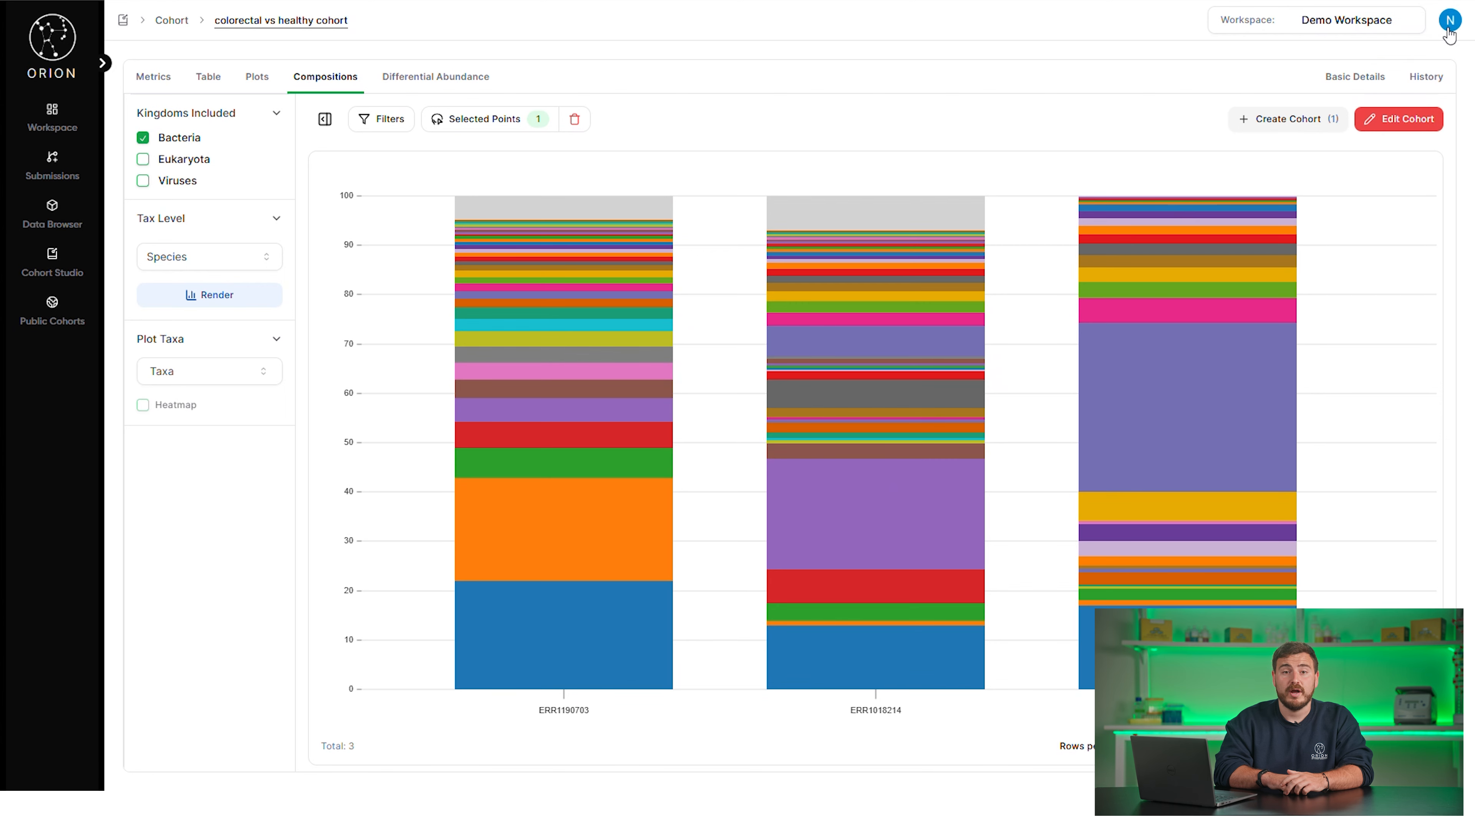
Step: Revert the colorectal vs healthy cohort to version 0 from its version history
{"action": "left_click", "coordinate": [1415, 82]}
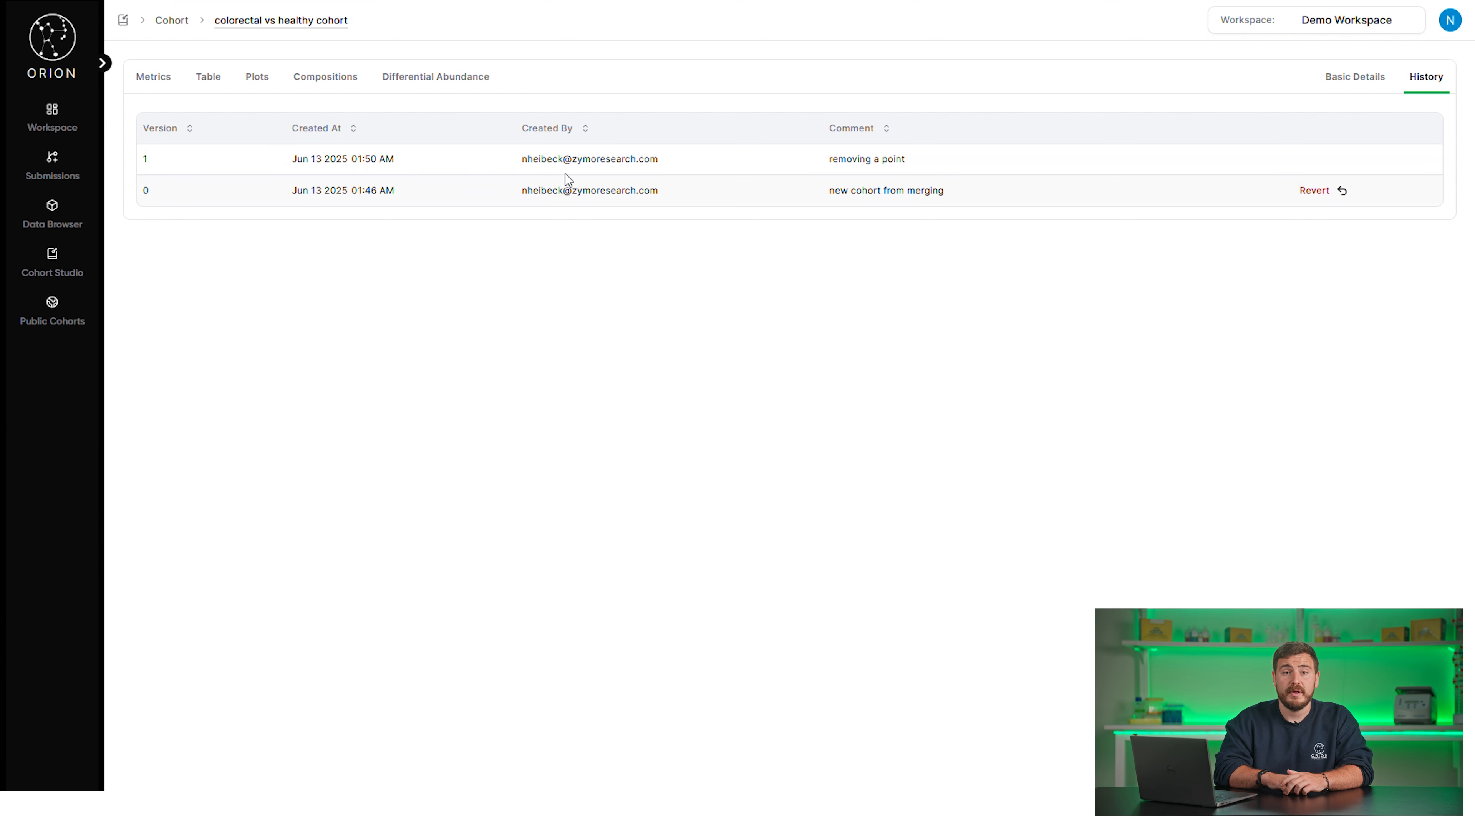
{"action": "left_click", "coordinate": [1323, 193]}
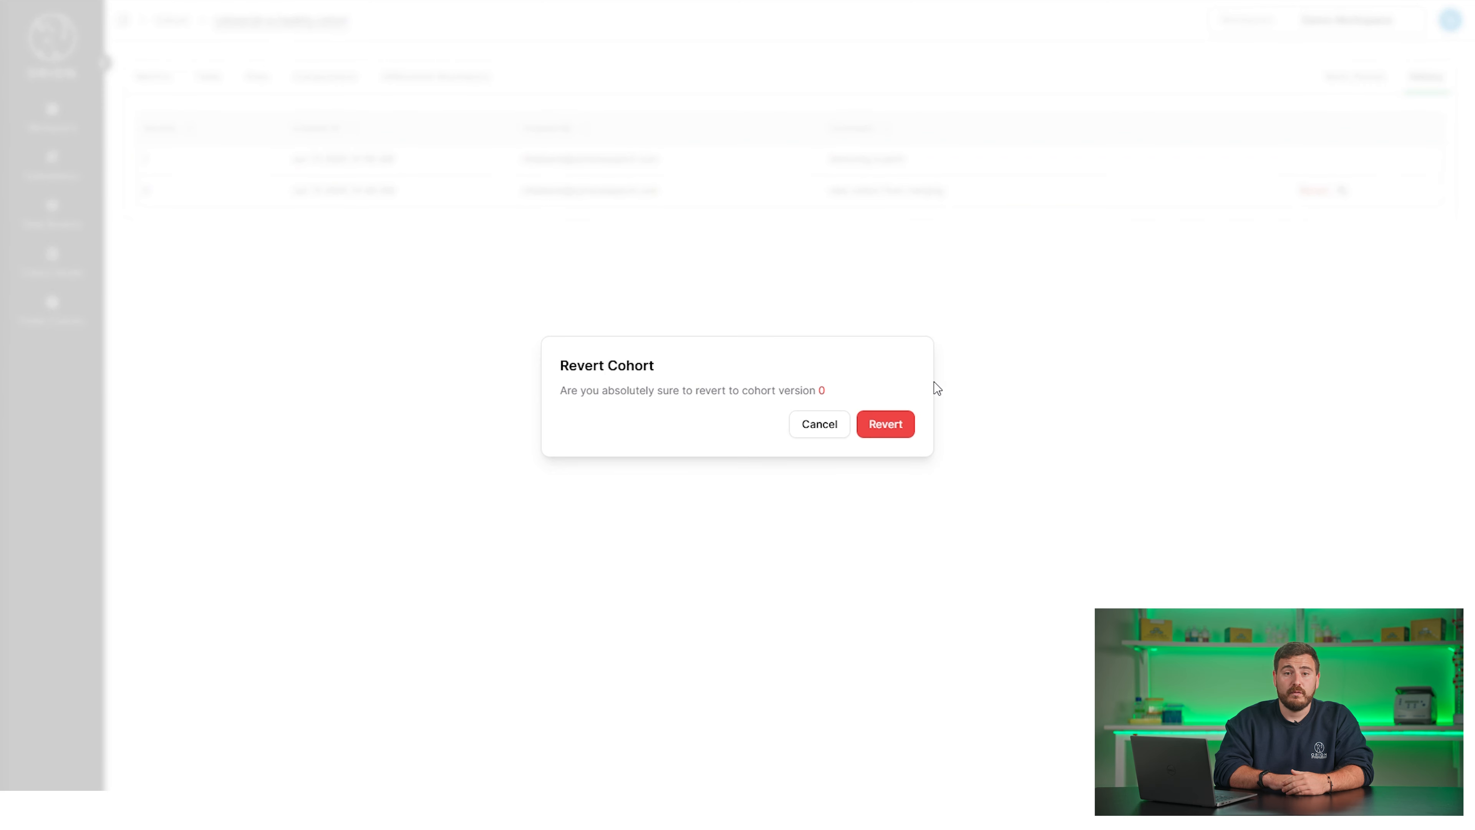
{"action": "left_click", "coordinate": [899, 425]}
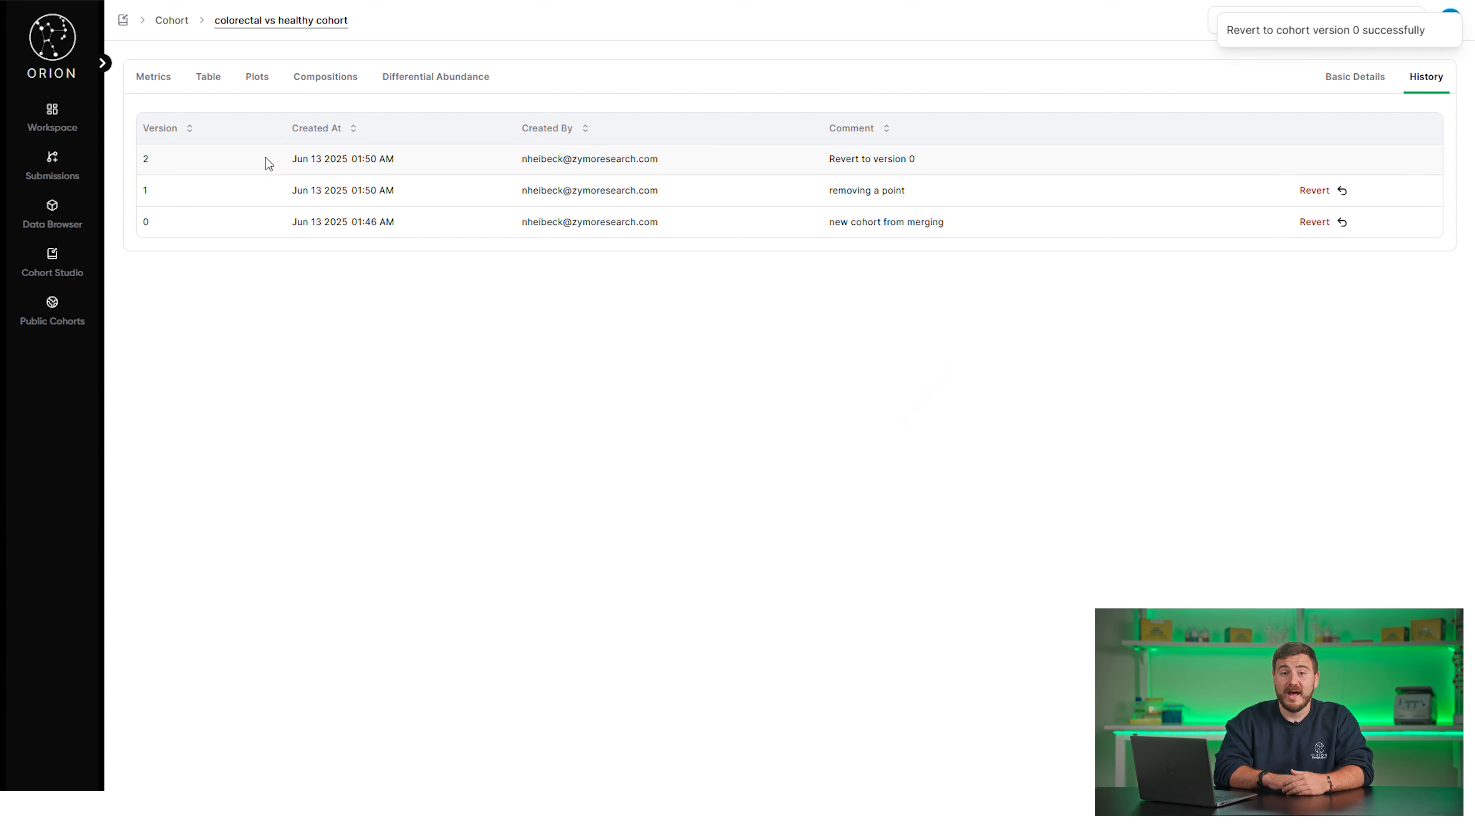
Step: Reopen the colorectal vs healthy cohort from Cohort Studio and view its Differential Abundance page
{"action": "left_click", "coordinate": [64, 270]}
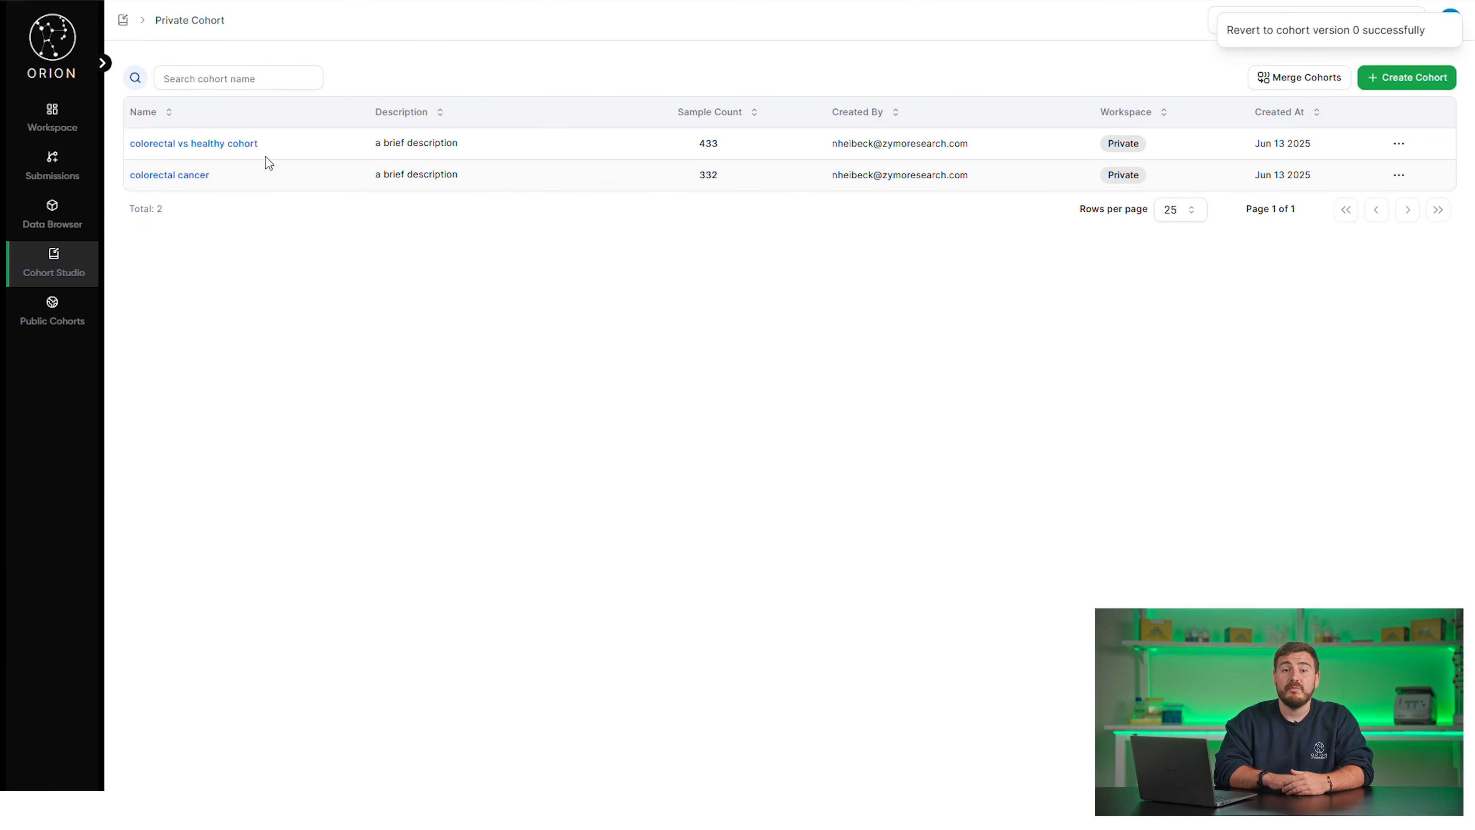
{"action": "left_click", "coordinate": [247, 143]}
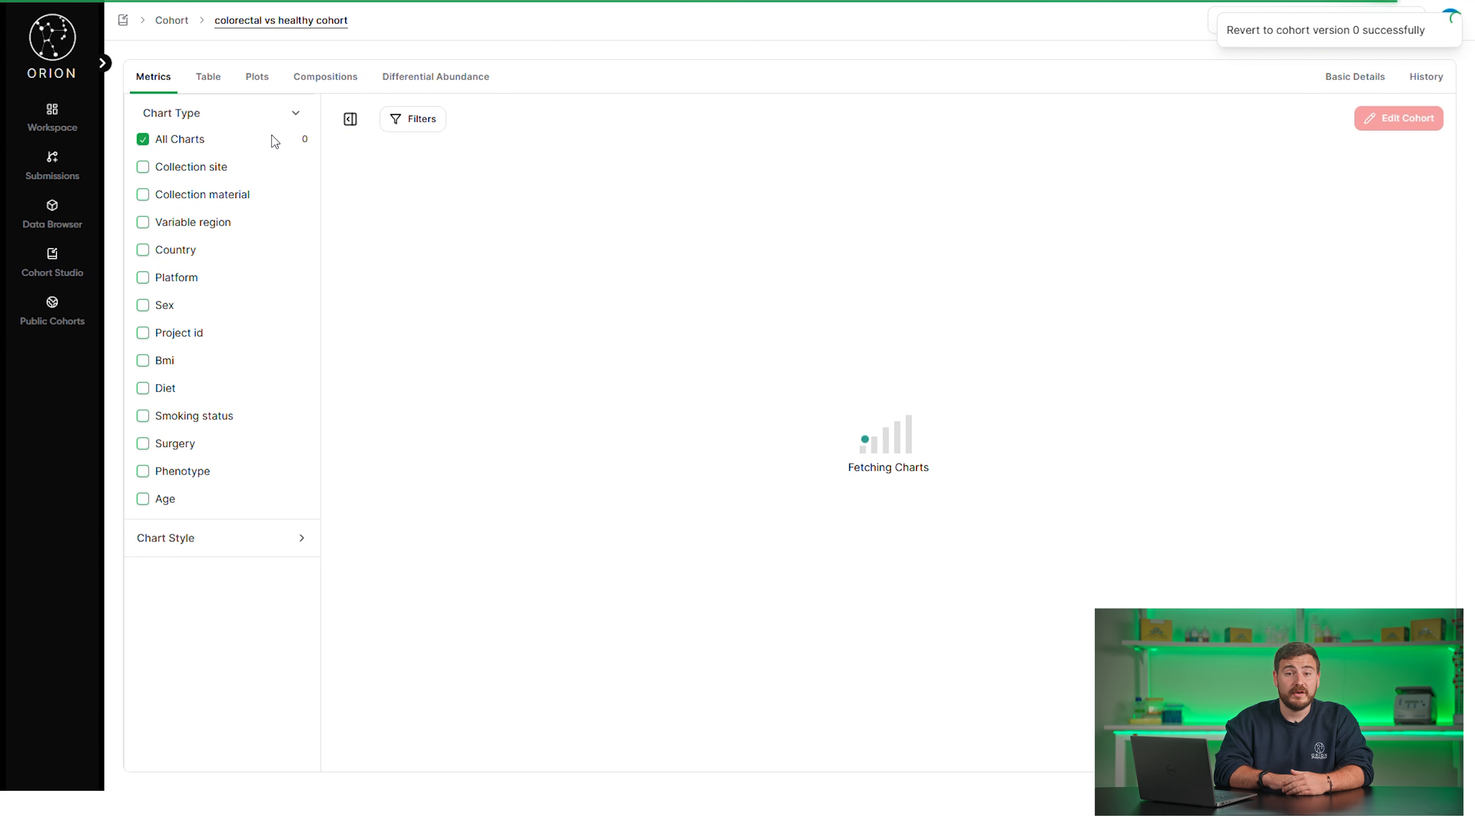
{"action": "left_click", "coordinate": [460, 74]}
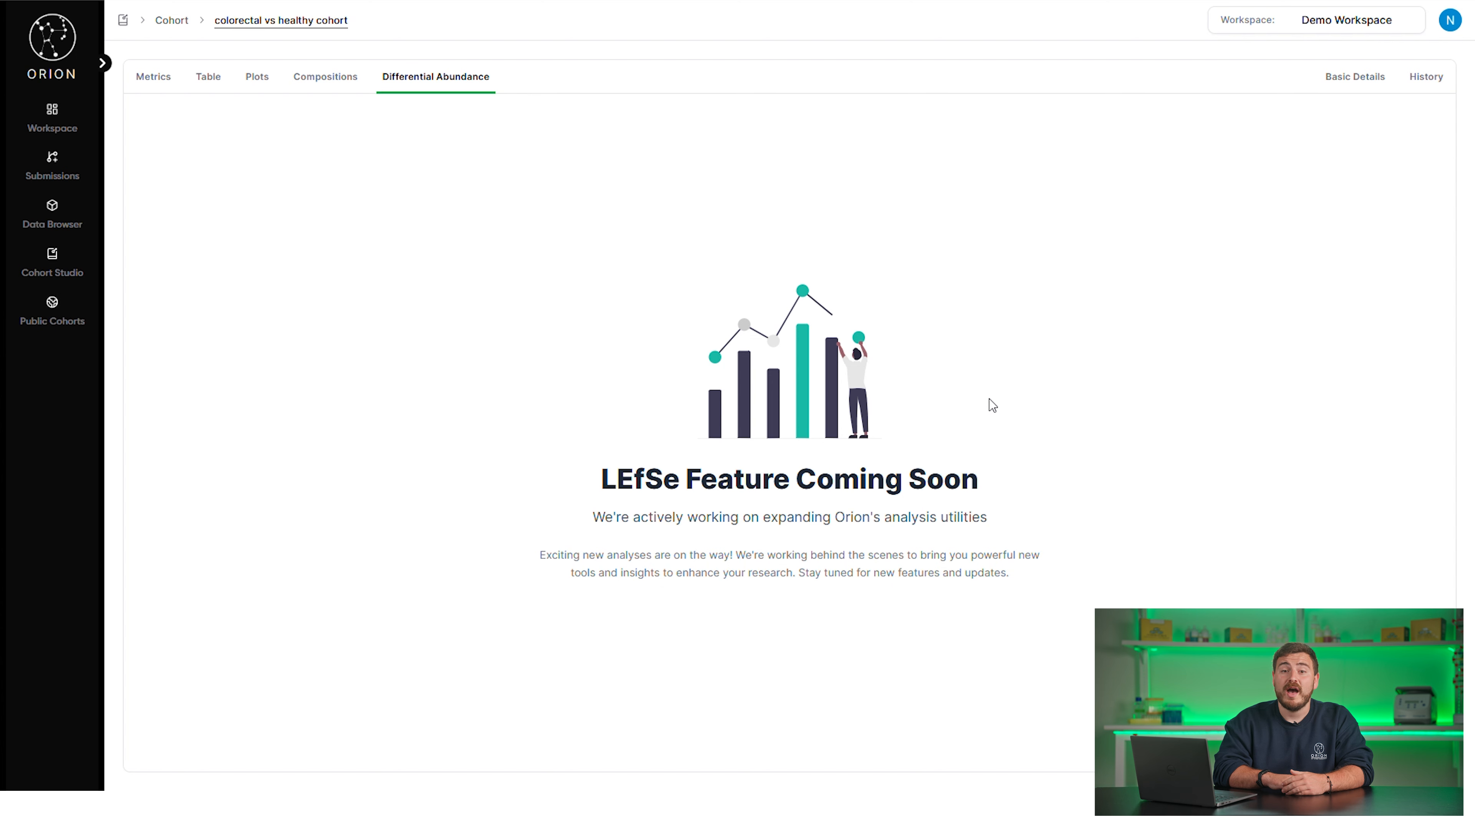
Step: Open the account menu to look at its guided tour, information and support options
{"action": "left_click", "coordinate": [1450, 18]}
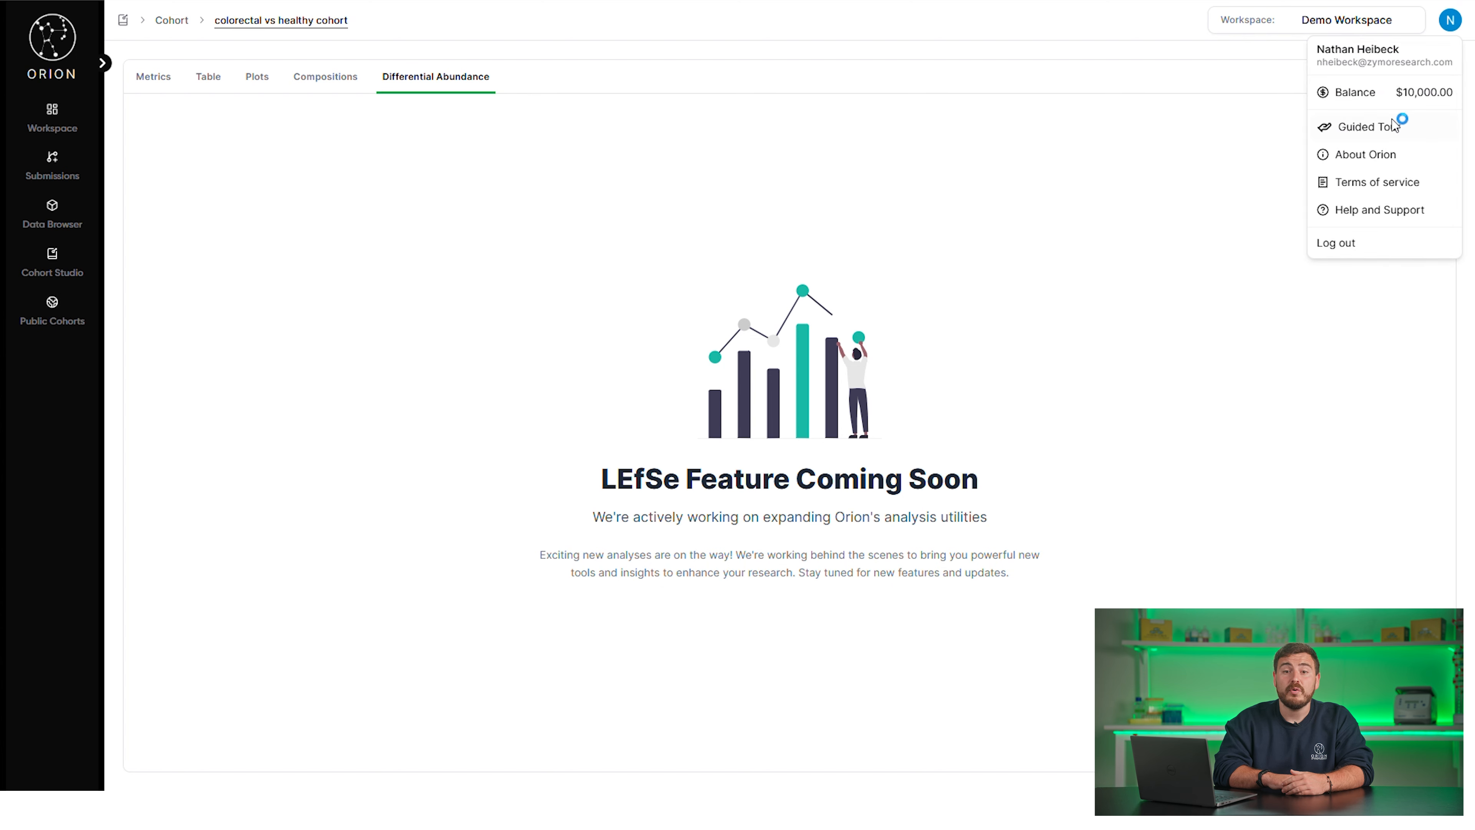